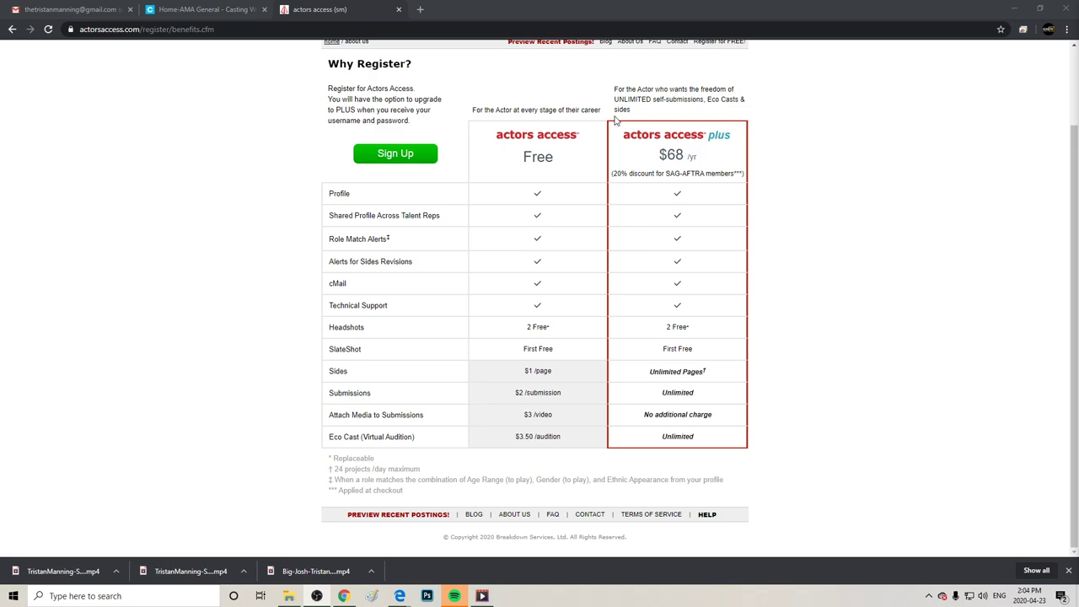
# Start a free Actors Access sign-up as someone 13 or older.
pyautogui.click(393, 159)
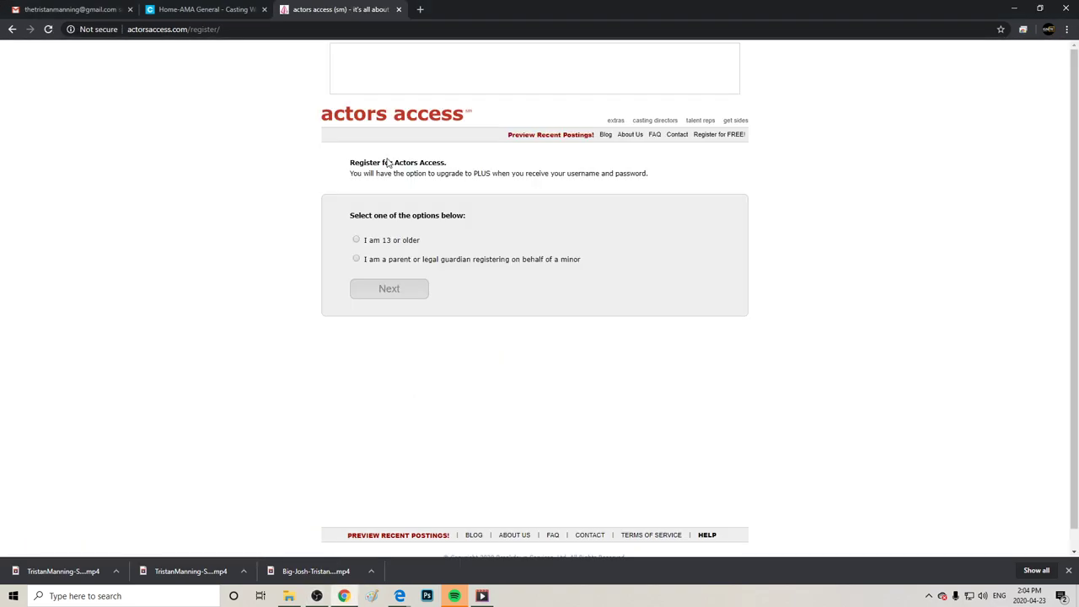
pyautogui.click(356, 241)
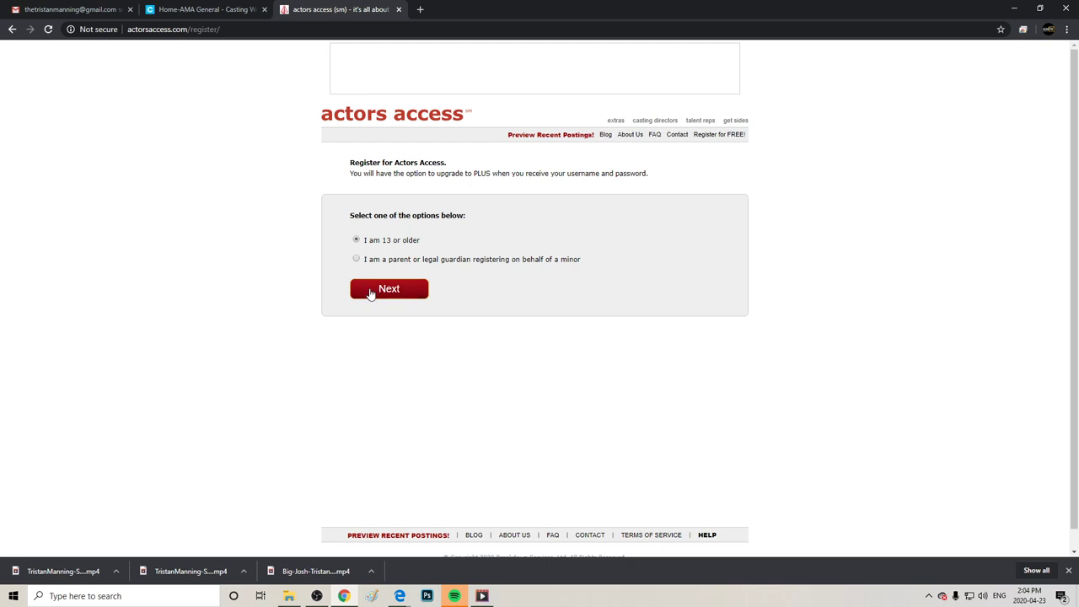
pyautogui.click(369, 292)
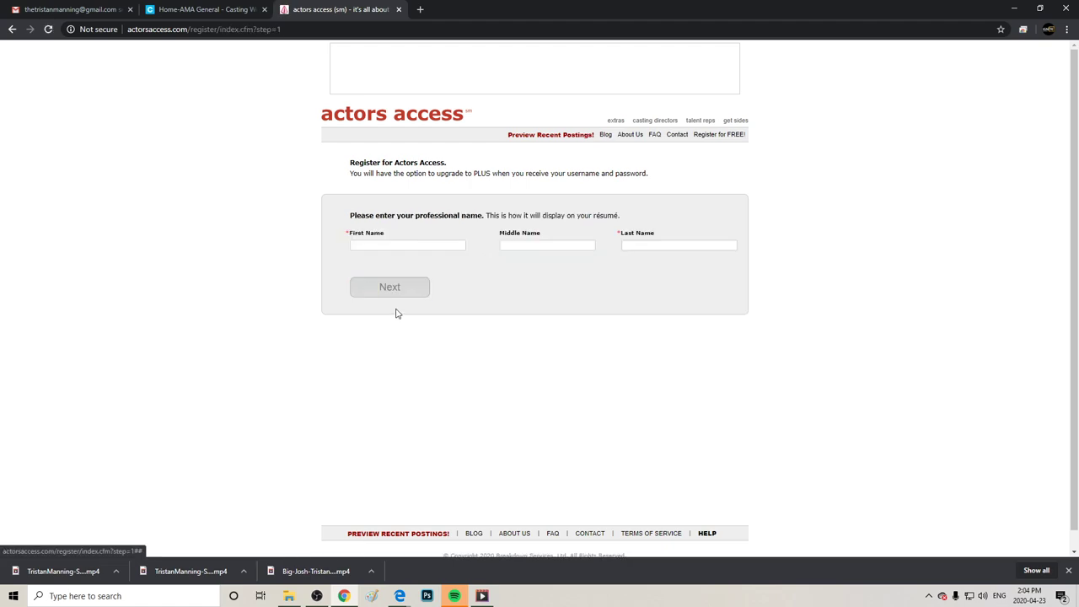
# Enter the actor's professional first and last name and submit them.
pyautogui.click(405, 246)
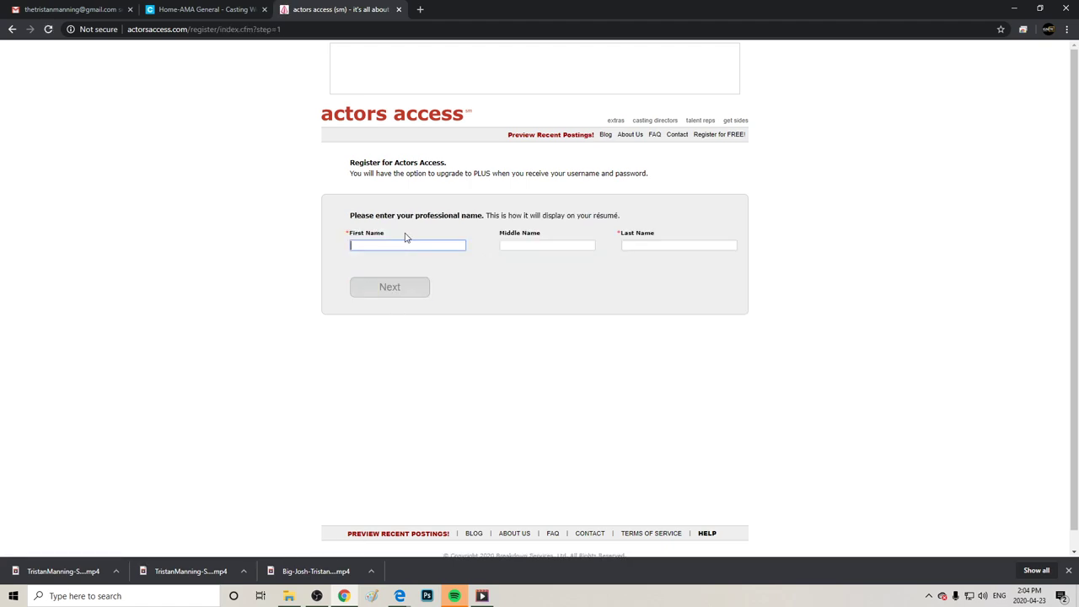
pyautogui.press('Tab')
pyautogui.press('Tab')
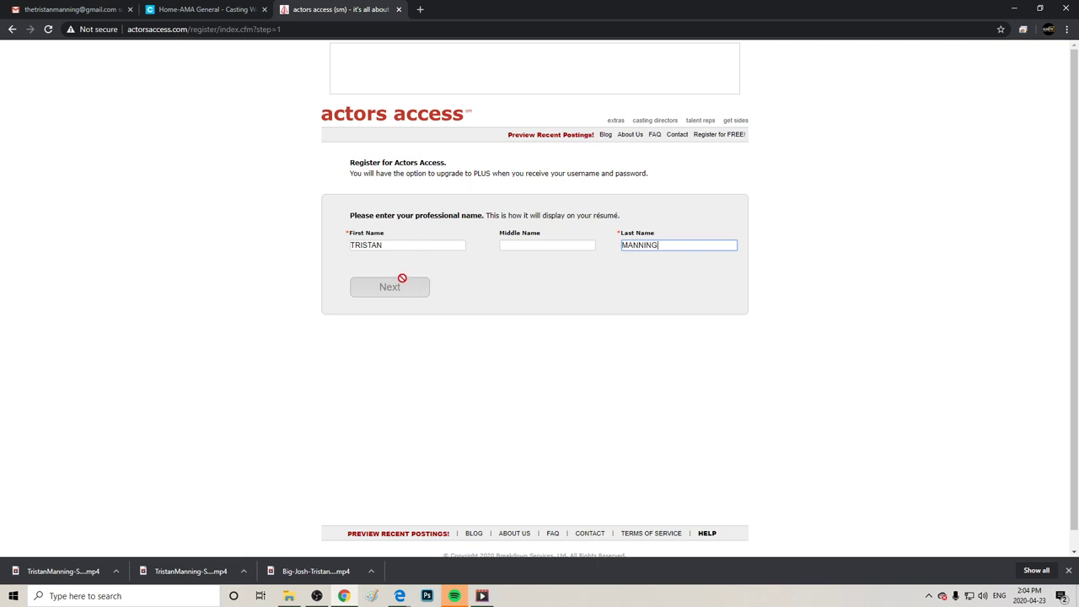
pyautogui.click(722, 274)
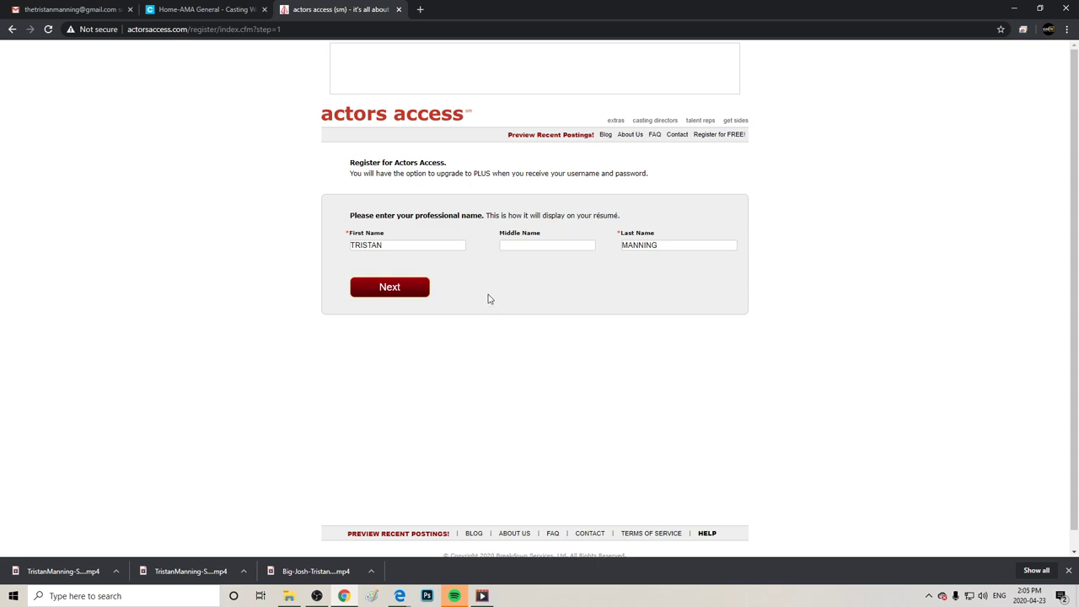
pyautogui.click(395, 291)
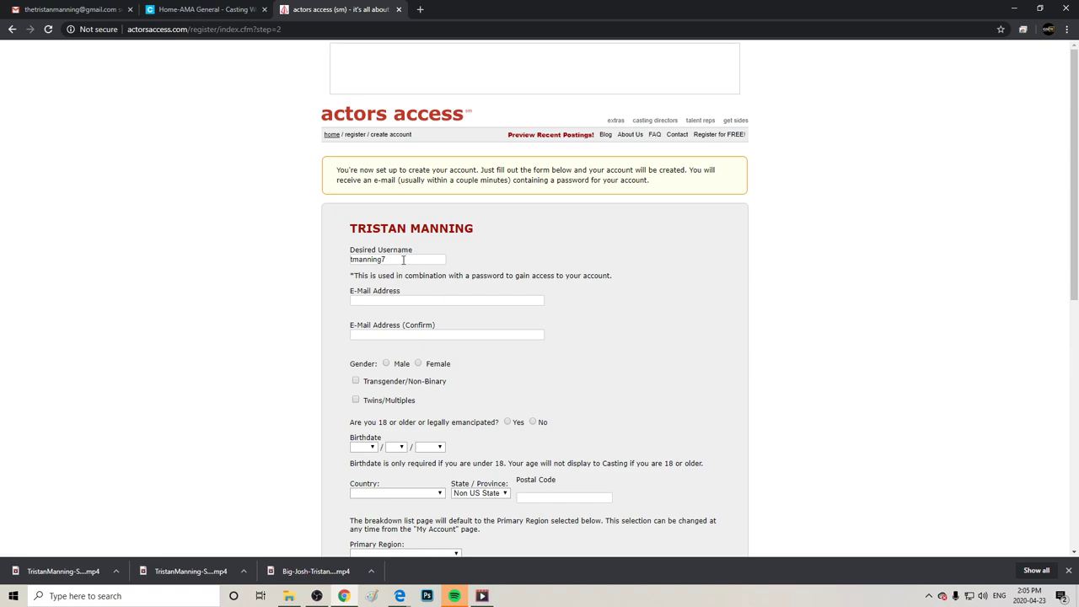
# Type the account e-mail address into both the E-Mail Address and confirmation fields.
pyautogui.click(411, 301)
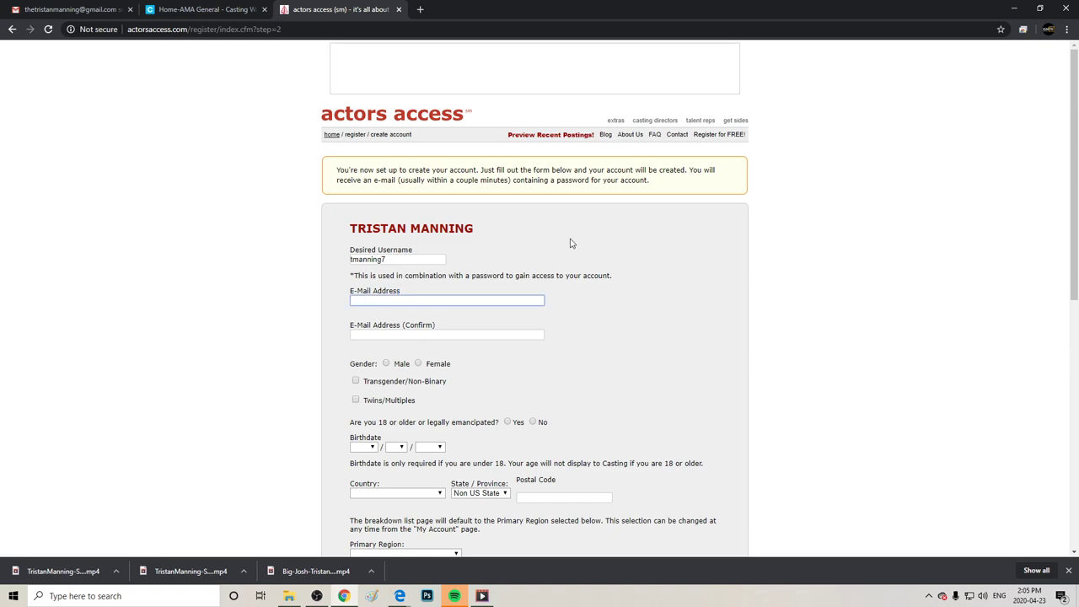
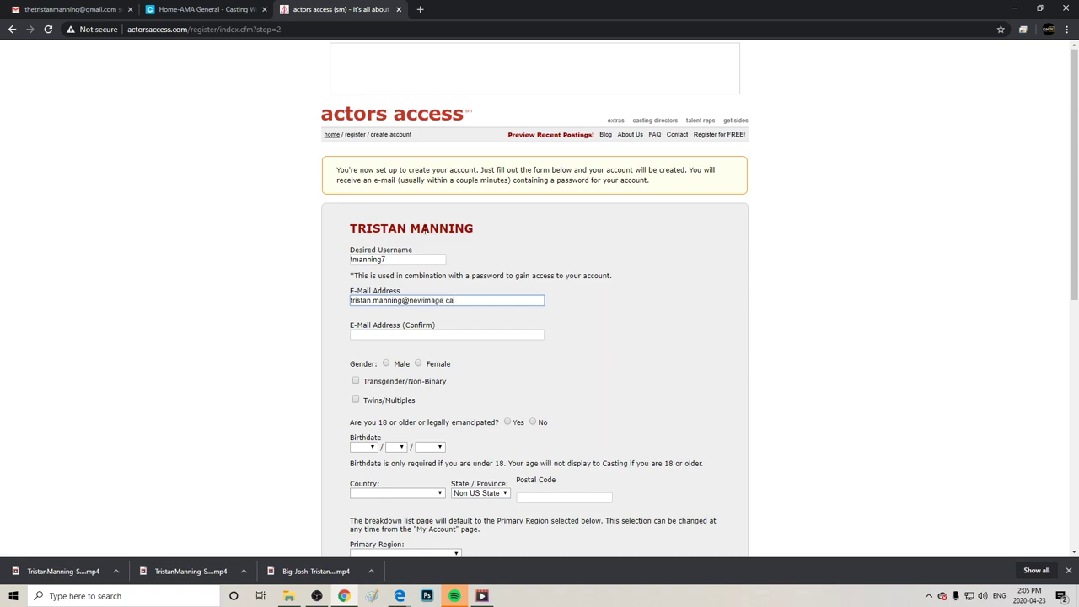
pyautogui.click(471, 333)
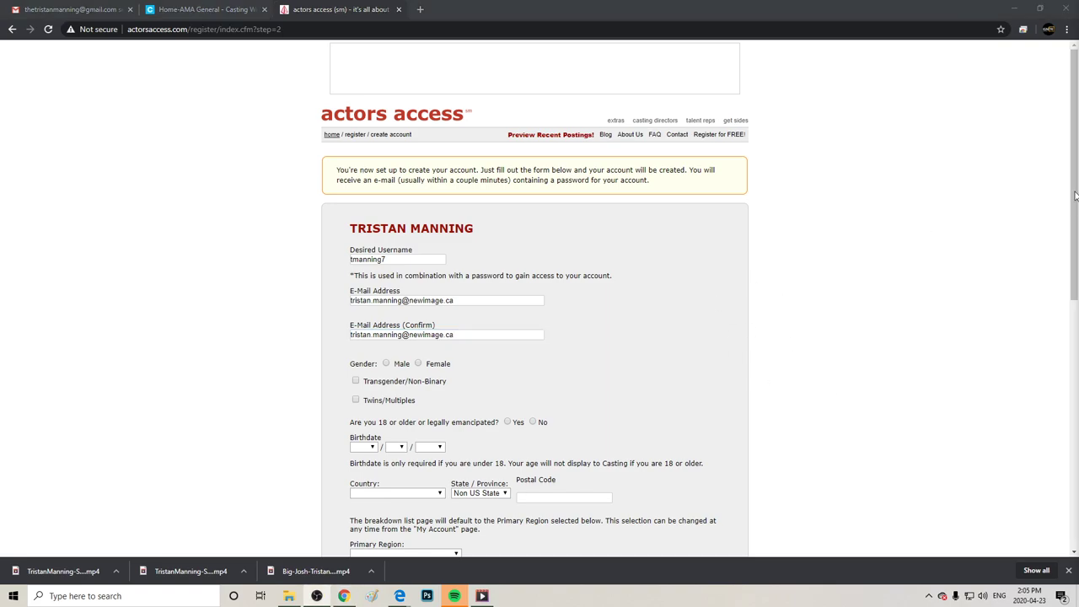
pyautogui.moveTo(1075, 197); pyautogui.dragTo(1075, 283)
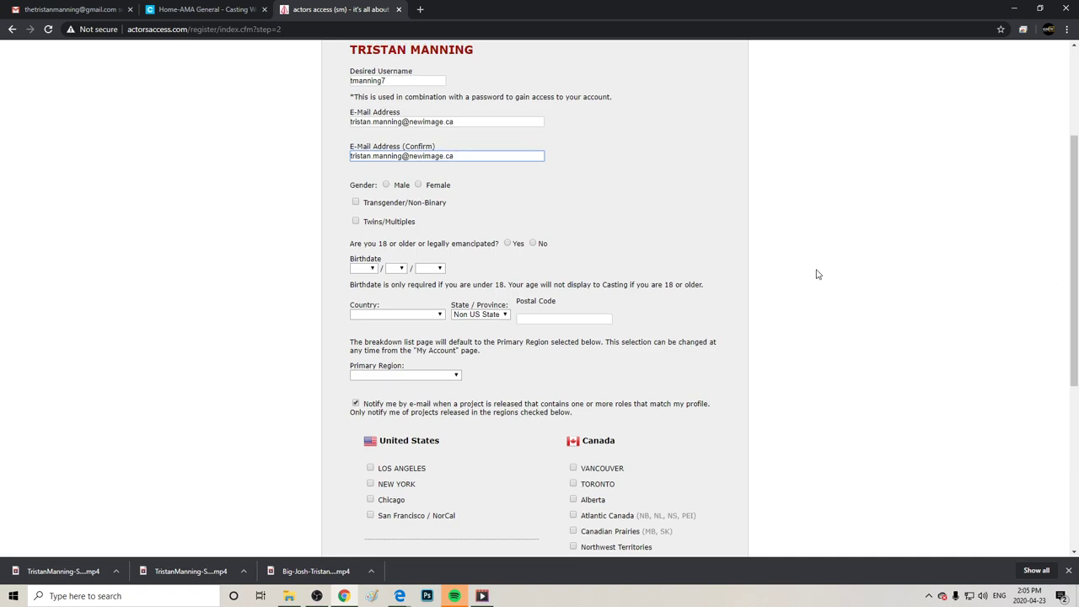
# Choose Male and replace the suggested username with a new one.
pyautogui.click(386, 184)
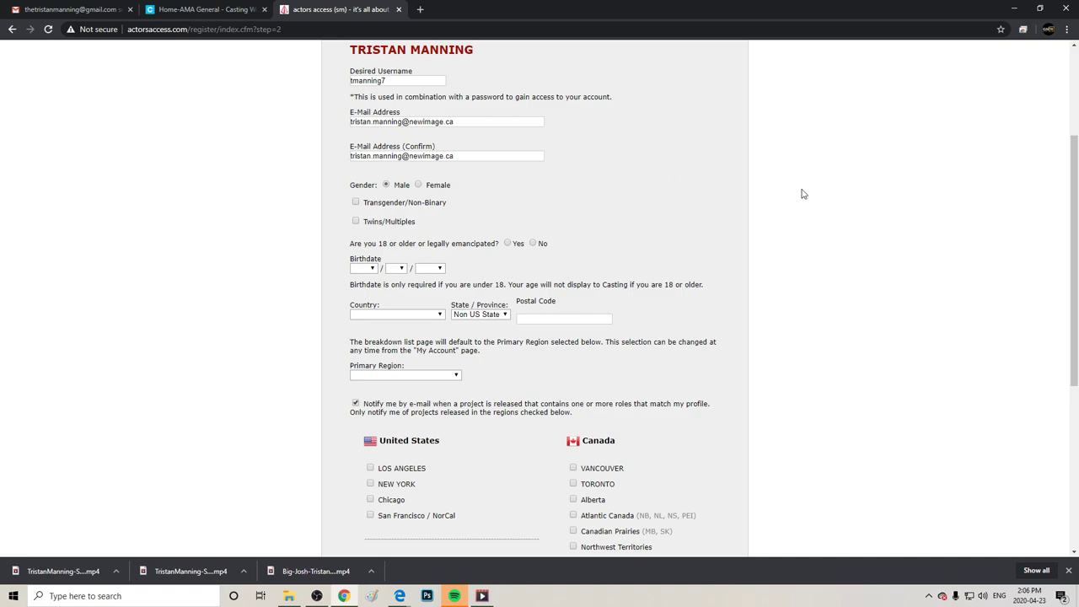
pyautogui.moveTo(424, 82); pyautogui.dragTo(291, 82)
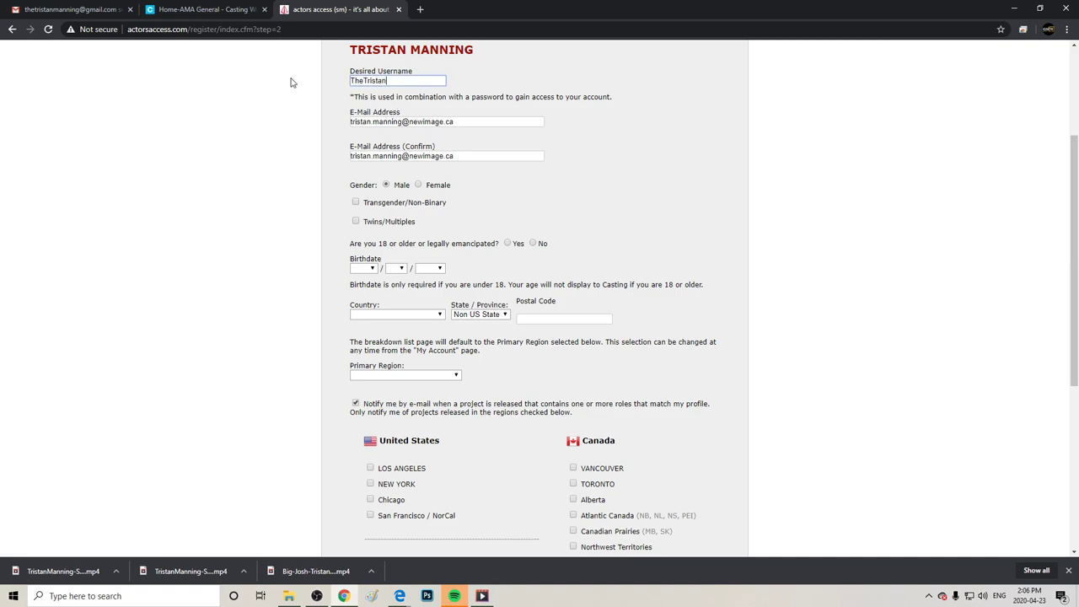
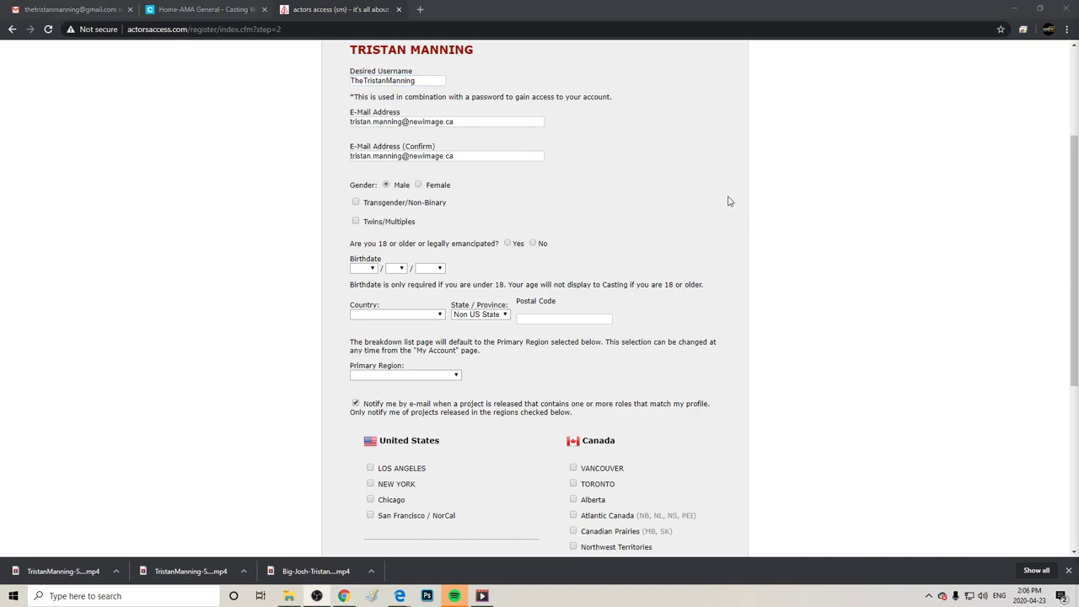
# Set the country to Canada and the province to British Columbia.
pyautogui.click(371, 268)
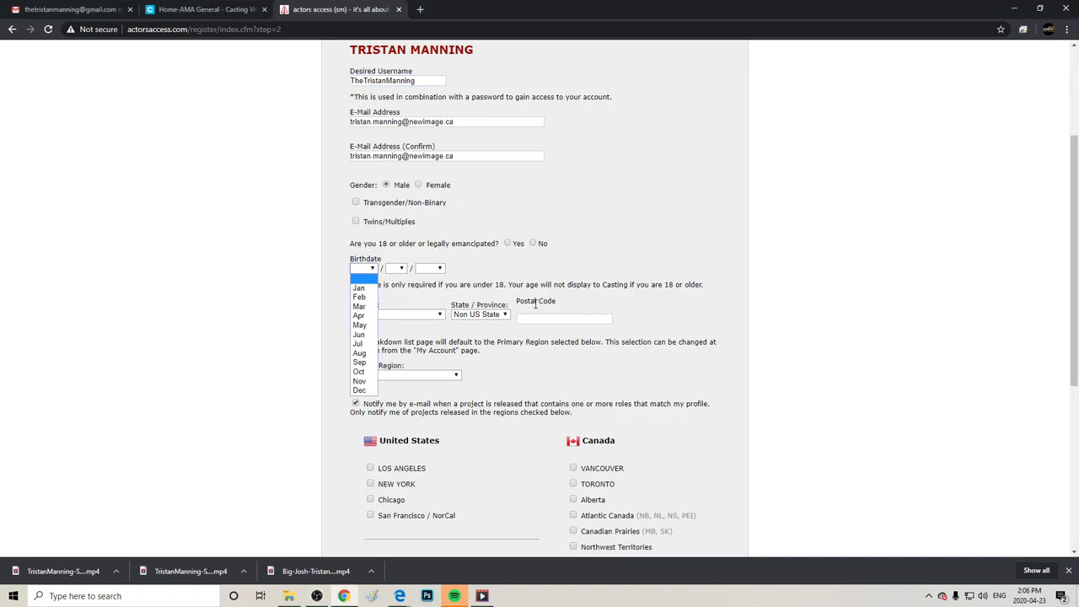
pyautogui.click(563, 201)
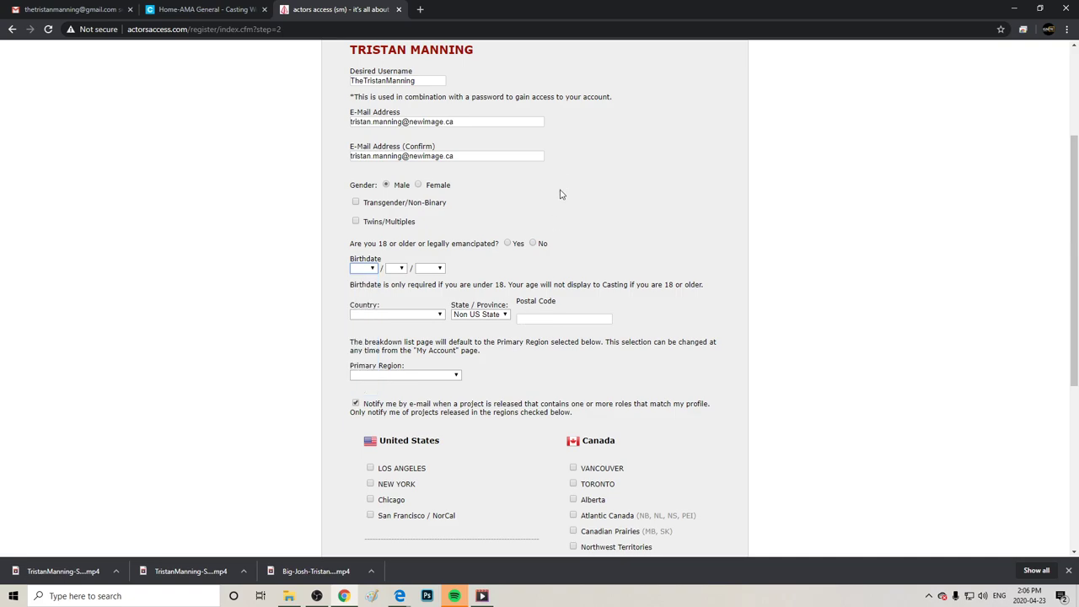
pyautogui.click(396, 316)
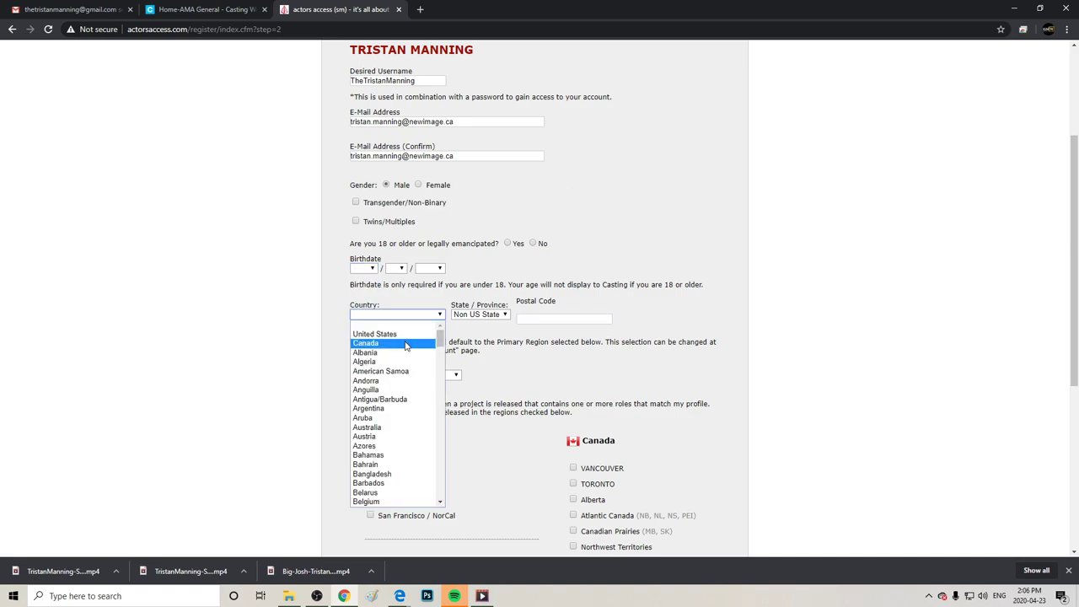
pyautogui.click(404, 343)
pyautogui.click(495, 315)
pyautogui.click(502, 334)
pyautogui.click(498, 316)
pyautogui.press('Tab')
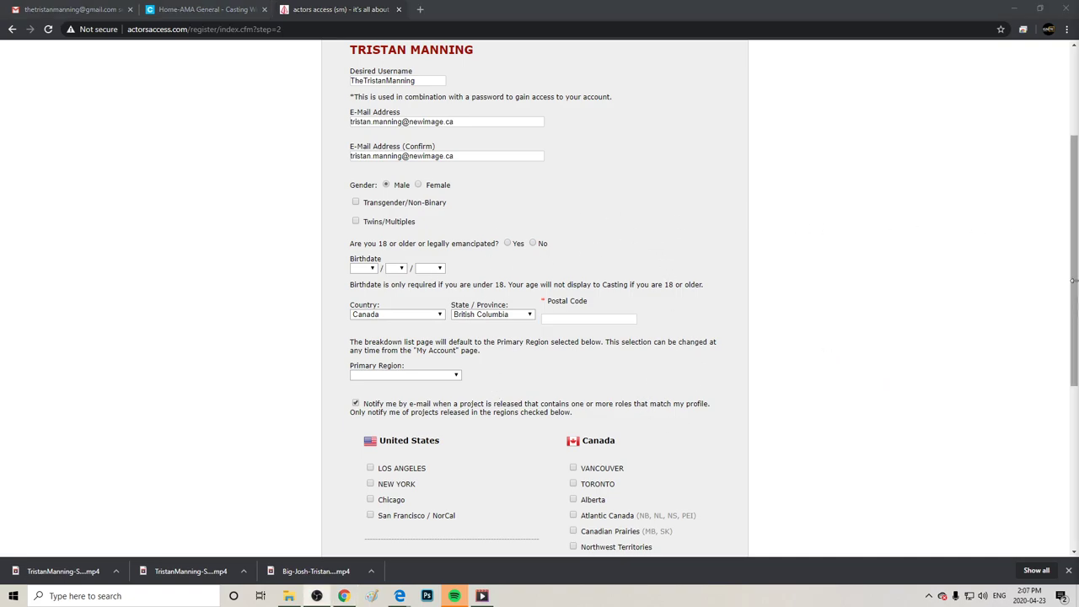
# Keep e-mail notifications on, tick VANCOUVER and TORONTO, and make VANCOUVER the primary region.
pyautogui.scroll(-2, 1007, 347)
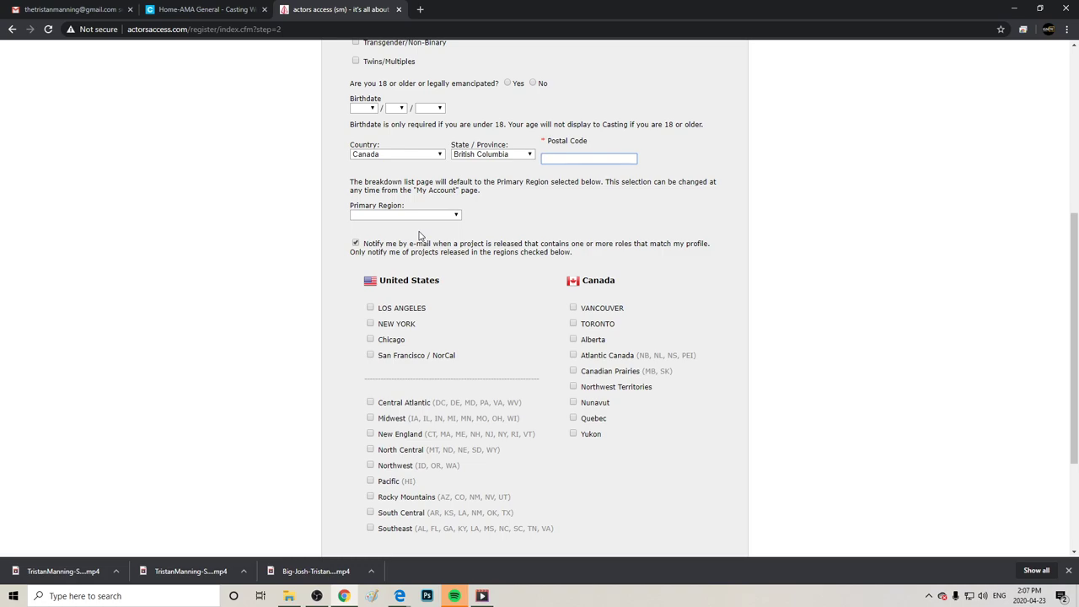
pyautogui.click(356, 243)
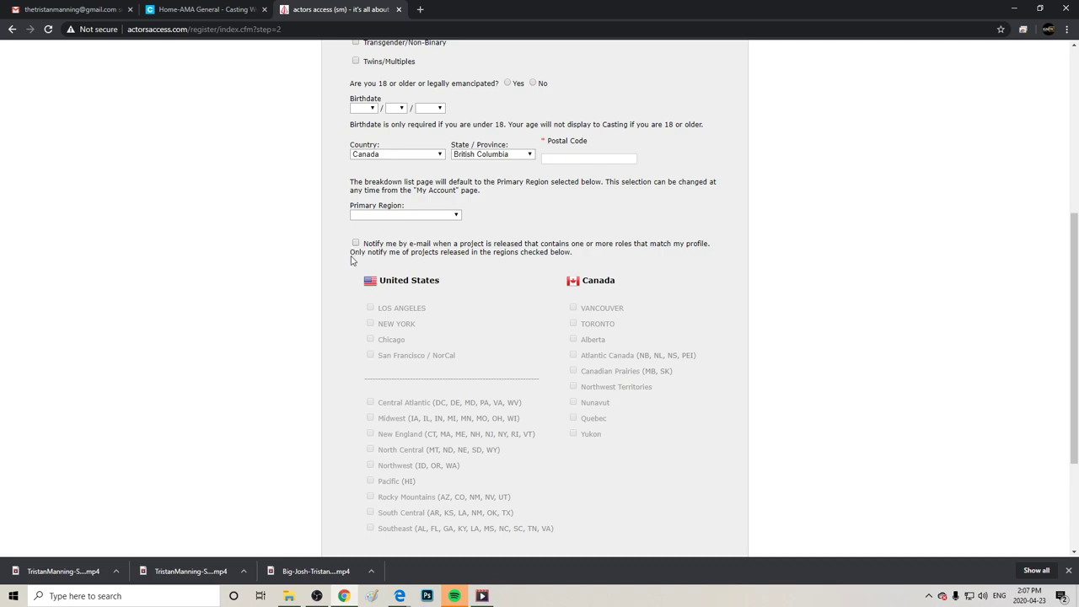
pyautogui.click(356, 244)
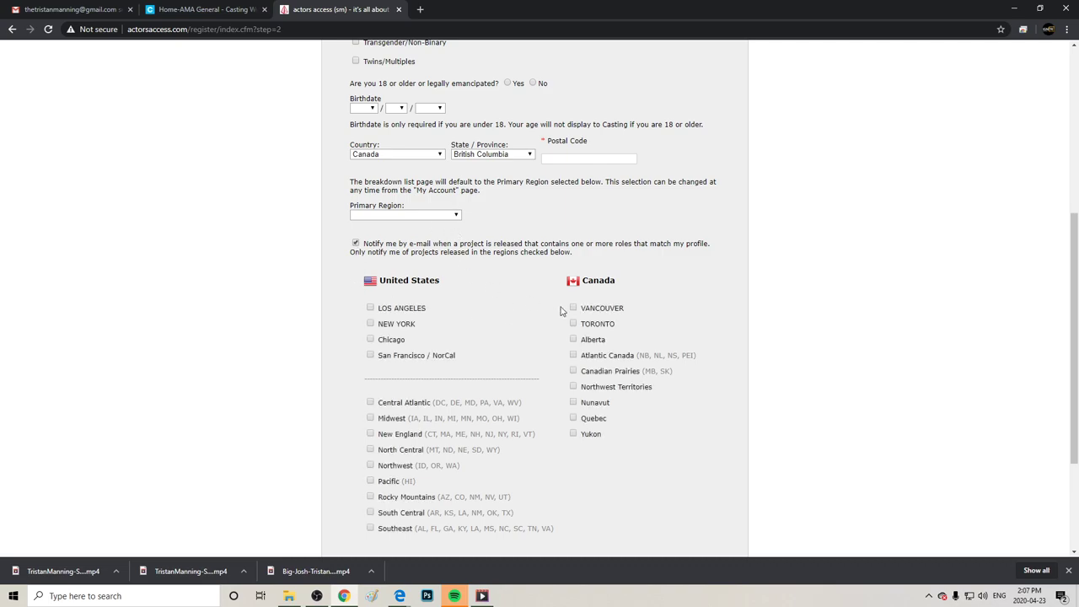
pyautogui.click(573, 309)
pyautogui.click(573, 325)
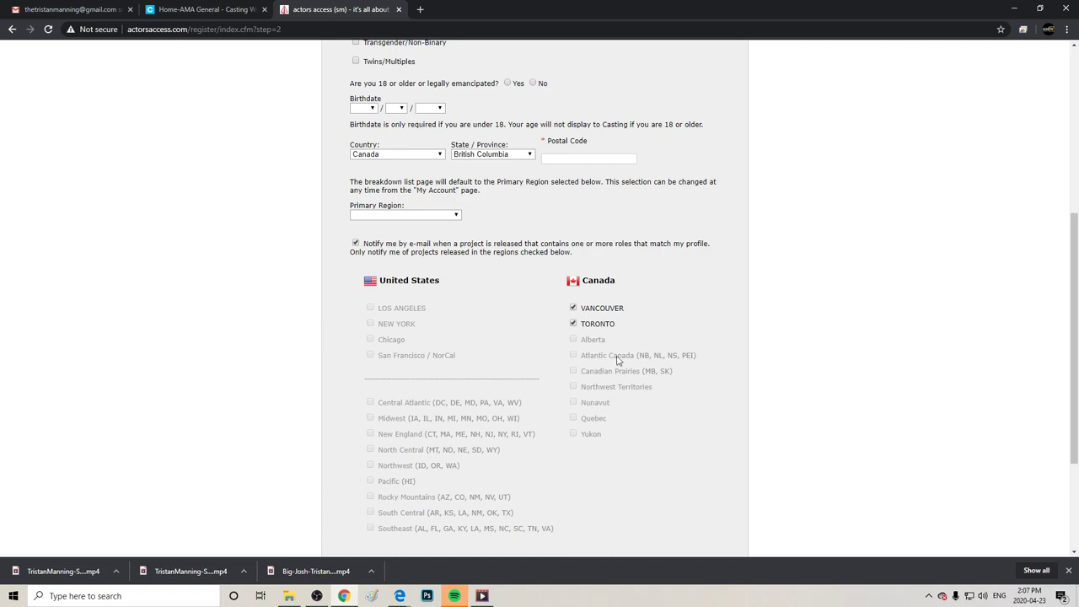
pyautogui.click(418, 217)
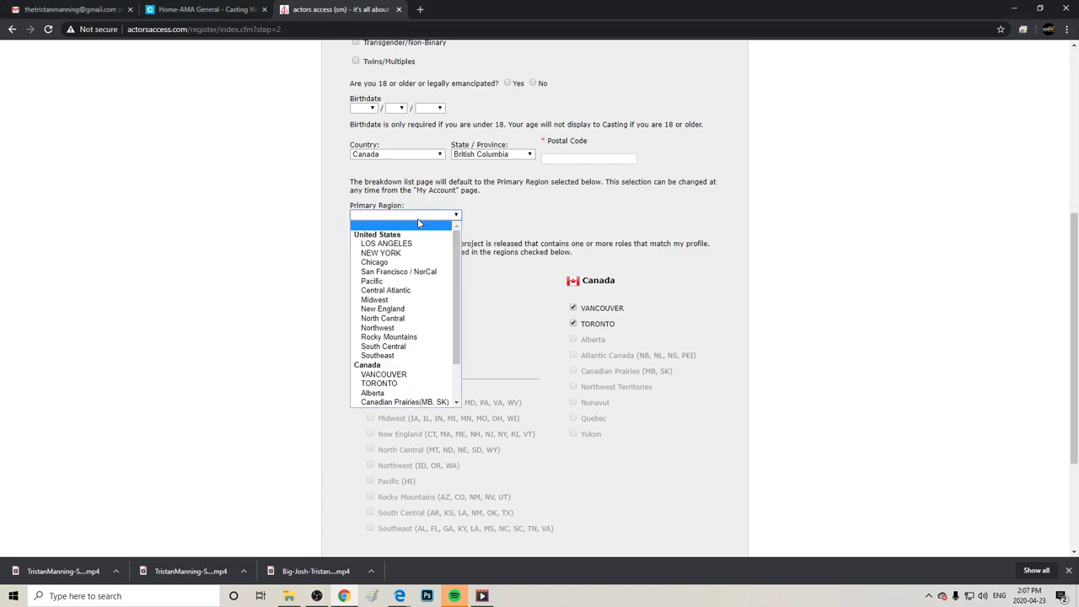
pyautogui.click(437, 375)
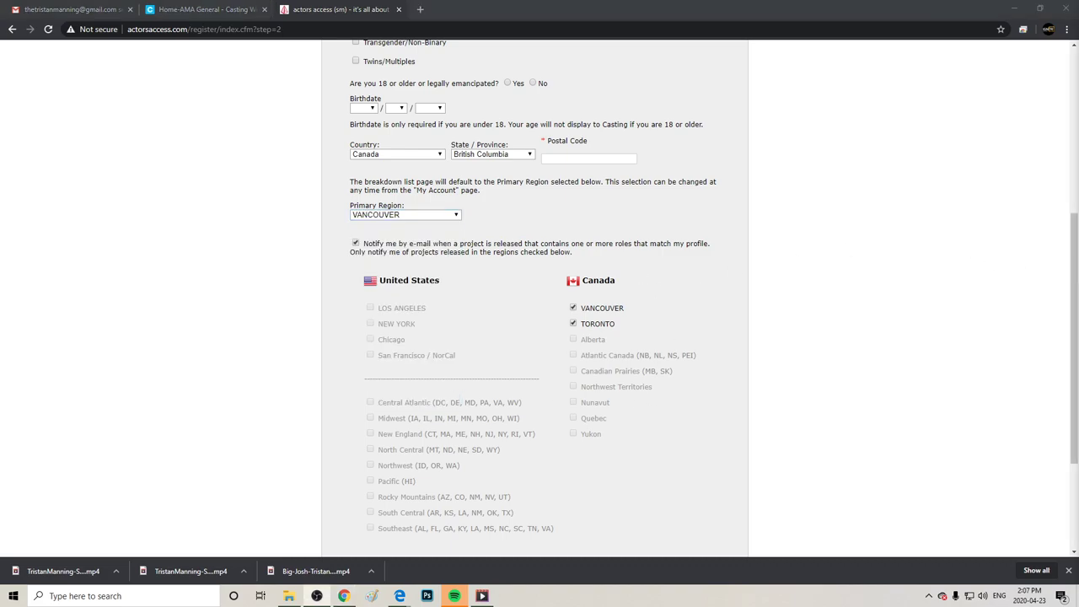
pyautogui.moveTo(1074, 282); pyautogui.dragTo(1068, 180)
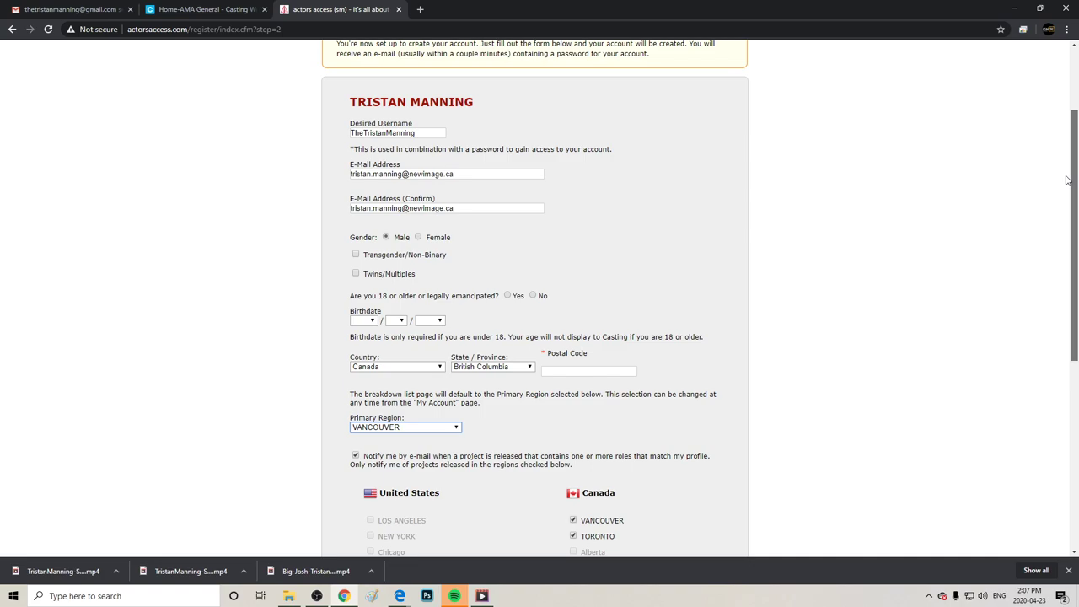
pyautogui.rightClick(1067, 180)
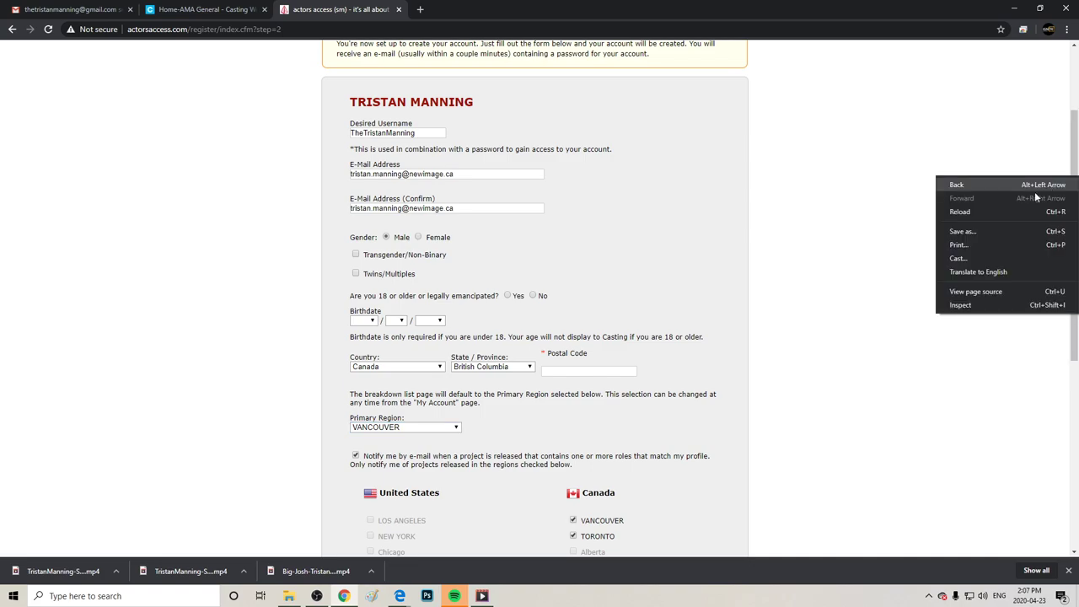
pyautogui.click(363, 321)
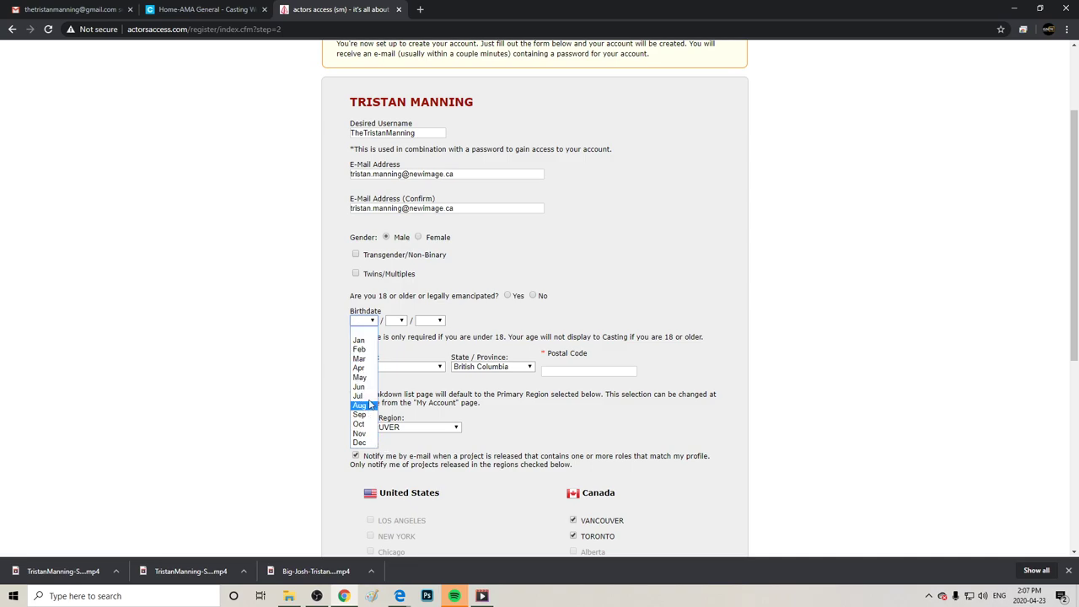
pyautogui.click(360, 386)
pyautogui.click(399, 321)
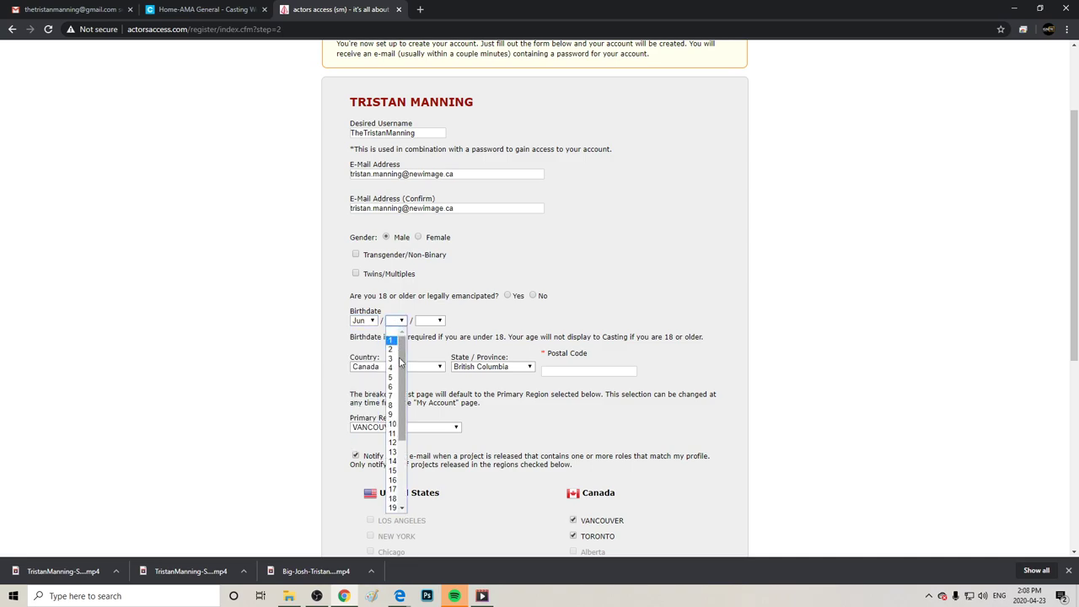
pyautogui.click(401, 509)
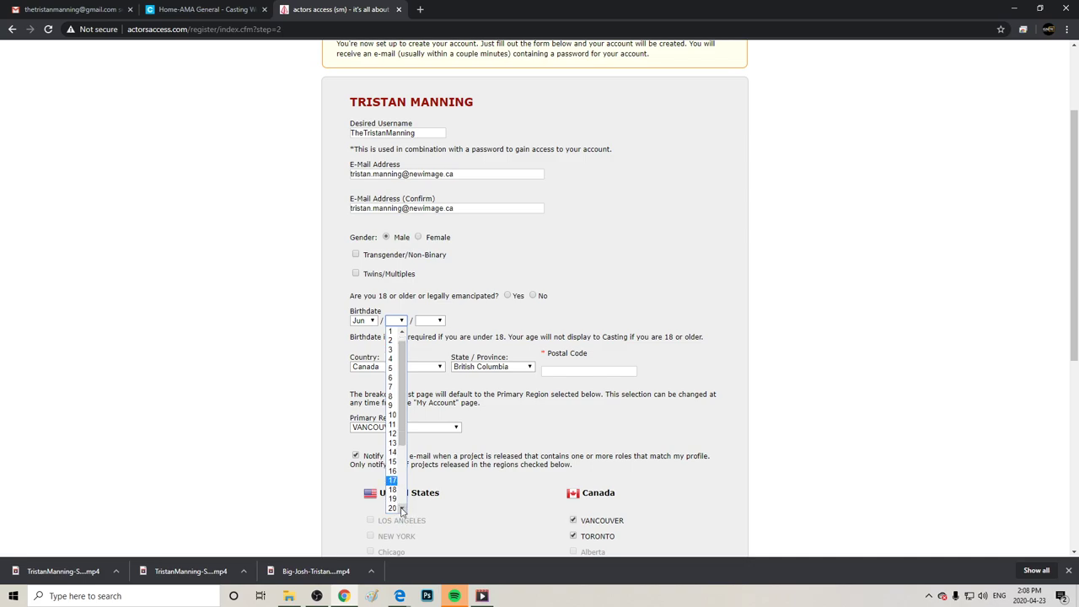
pyautogui.doubleClick(402, 508)
pyautogui.click(392, 505)
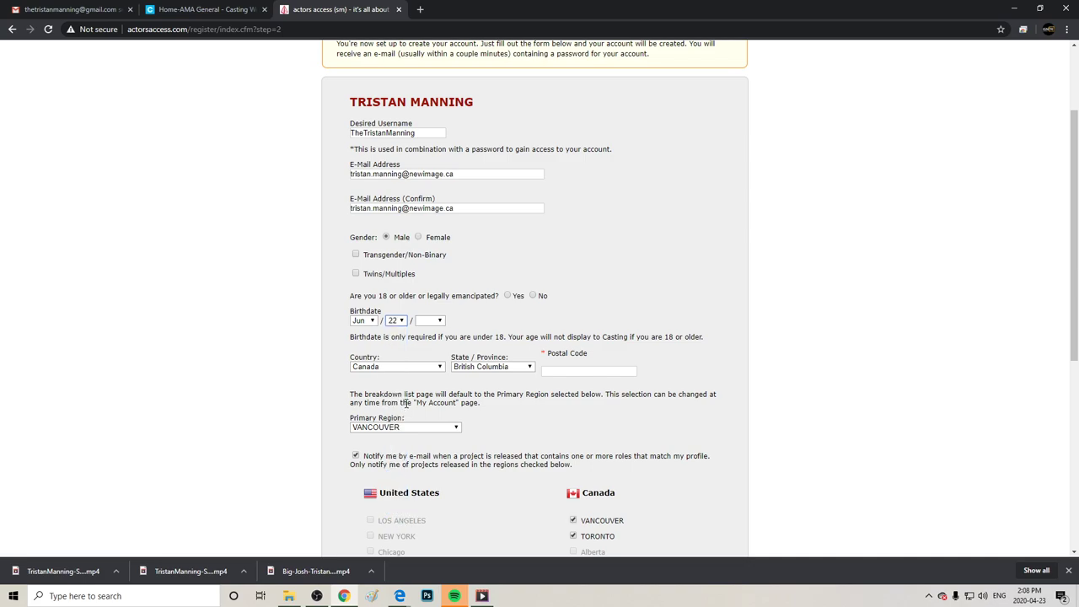
pyautogui.click(432, 324)
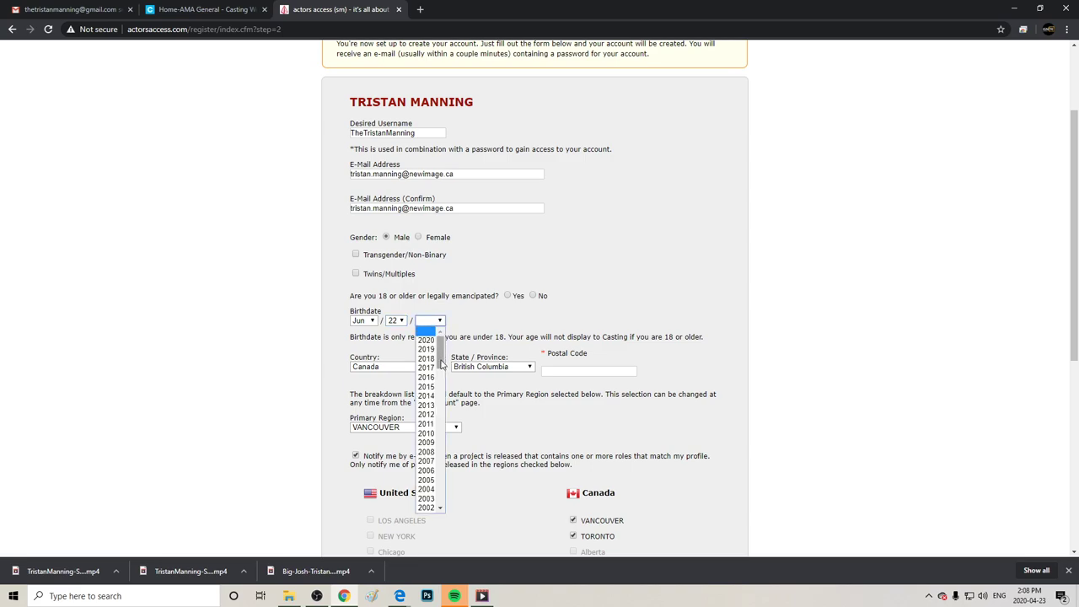
pyautogui.moveTo(440, 368); pyautogui.dragTo(460, 384)
pyautogui.click(426, 465)
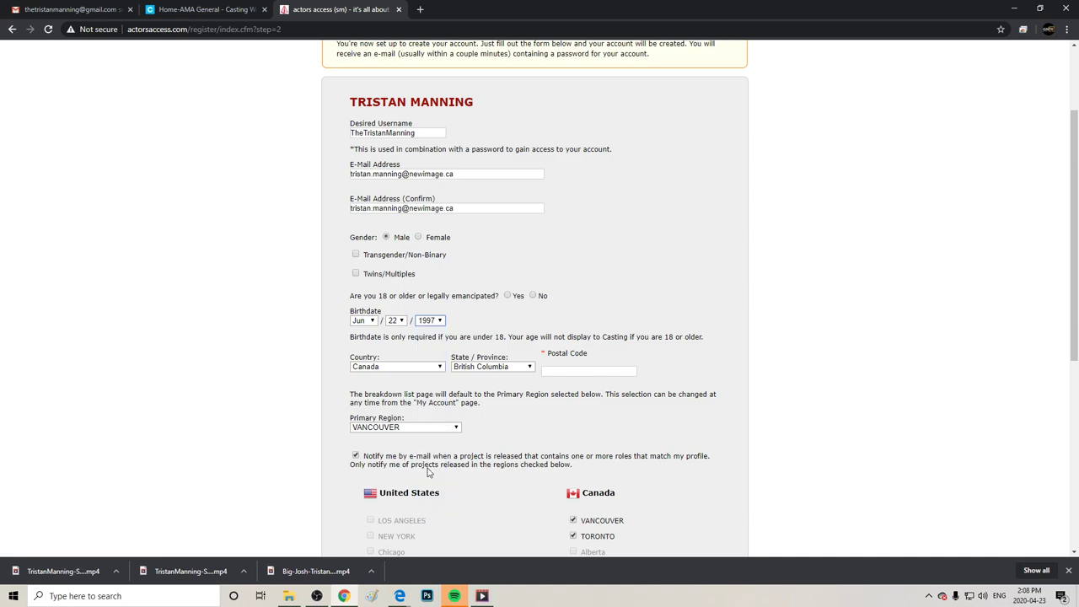
# Fill in the postal code and submit the registration form.
pyautogui.click(581, 371)
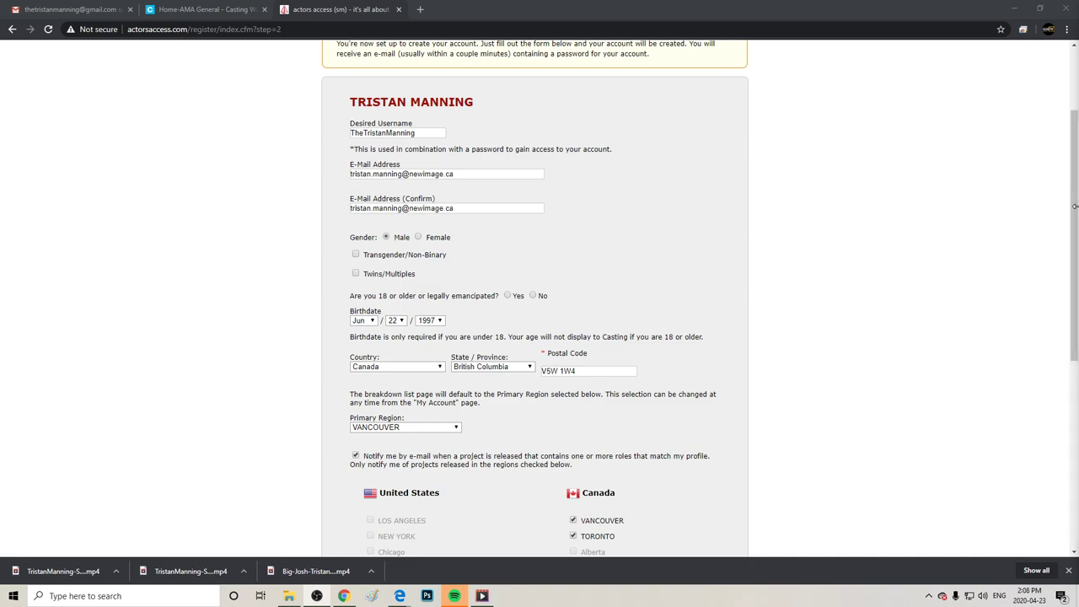
pyautogui.moveTo(1071, 211); pyautogui.dragTo(1063, 454)
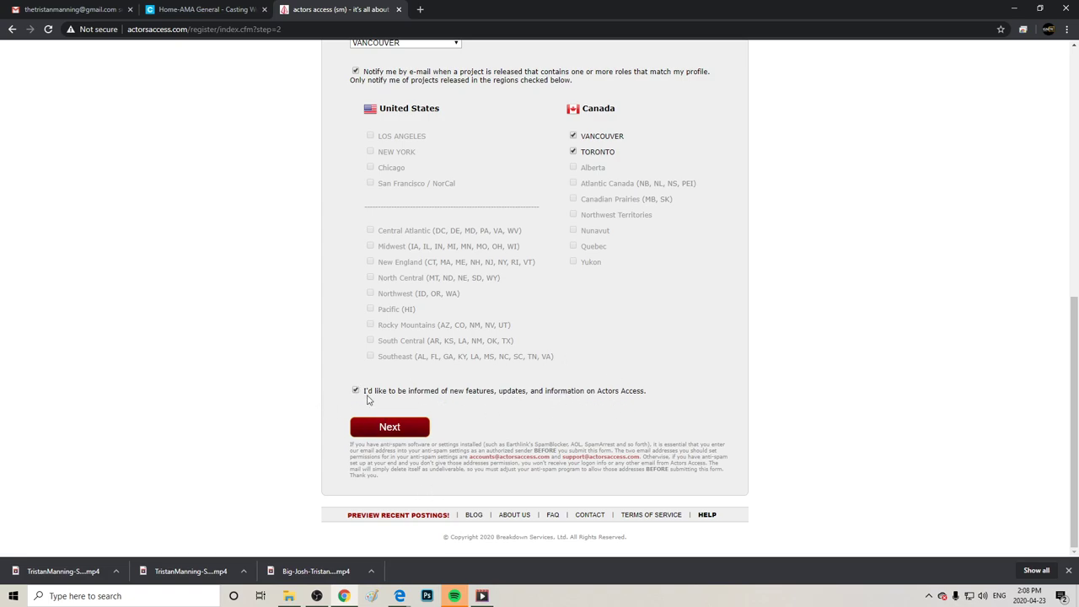
pyautogui.rightClick(388, 384)
pyautogui.click(511, 371)
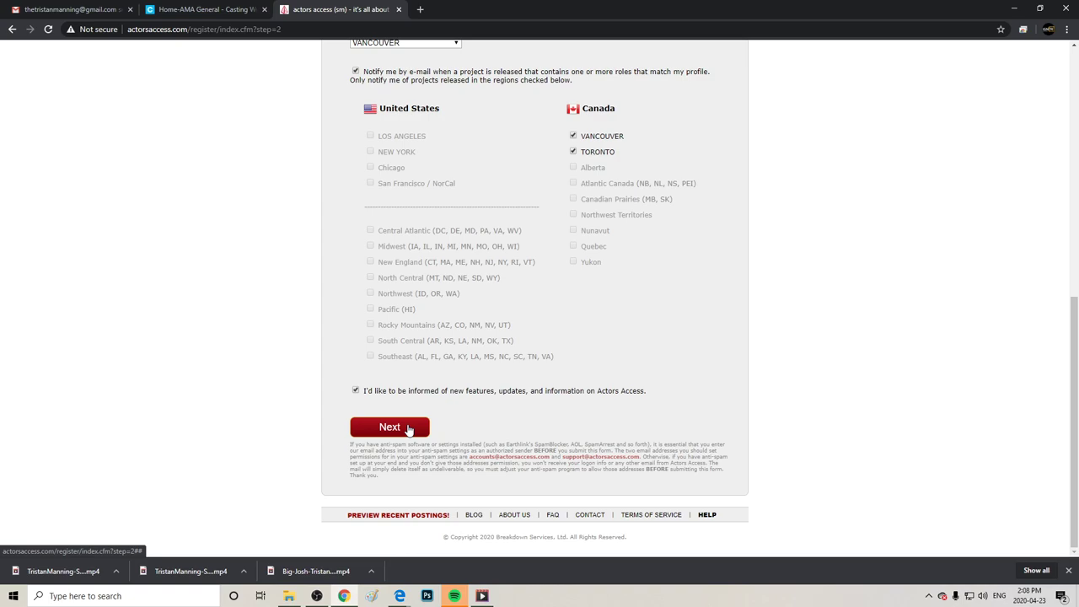
pyautogui.click(408, 430)
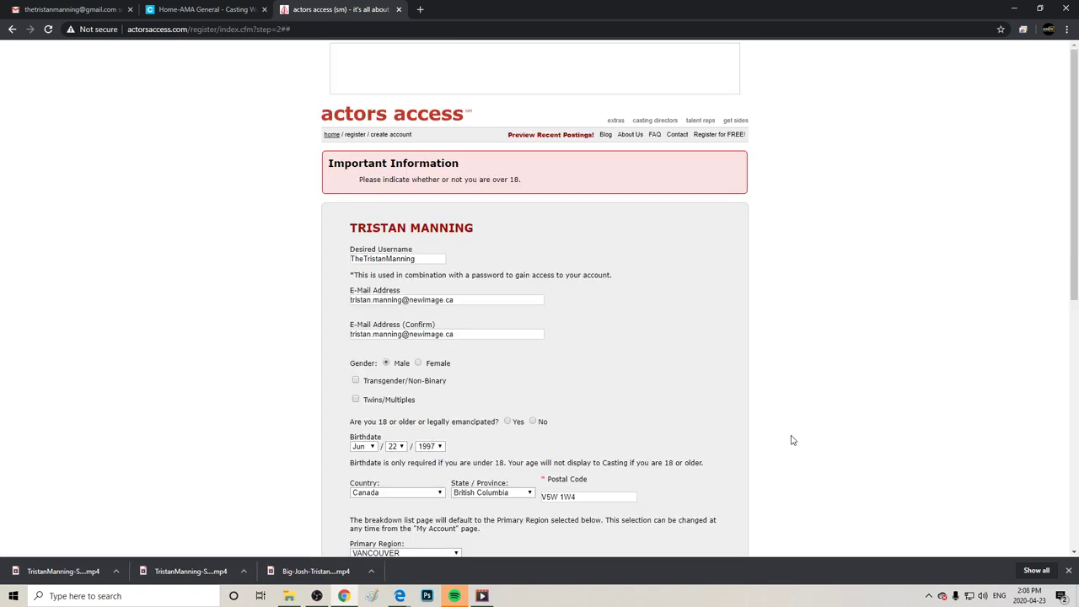
# Answer Yes to being over 18 and resubmit the form.
pyautogui.click(1069, 570)
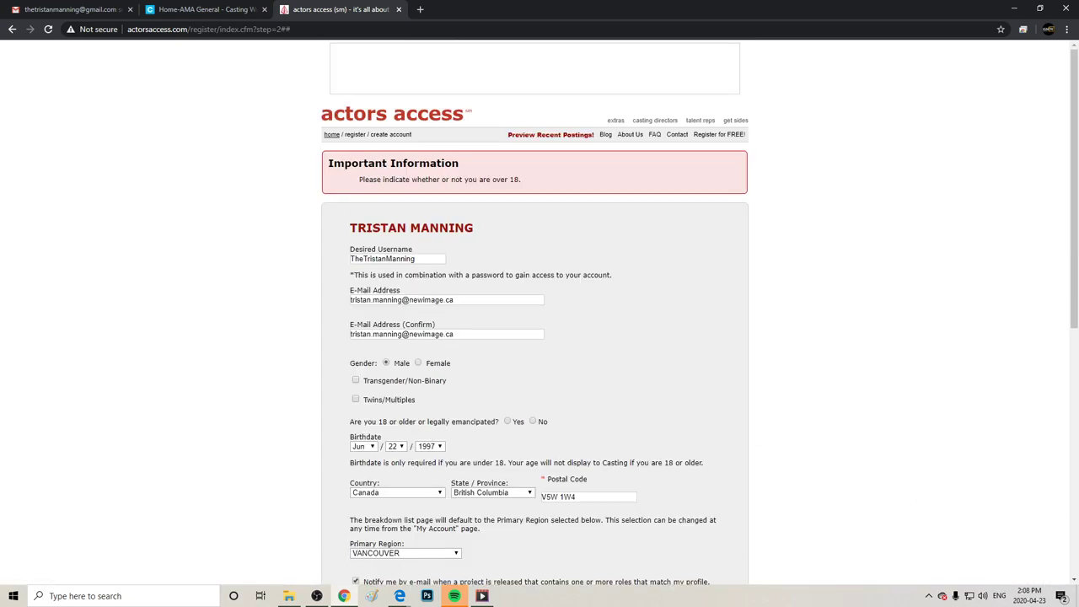
pyautogui.click(508, 422)
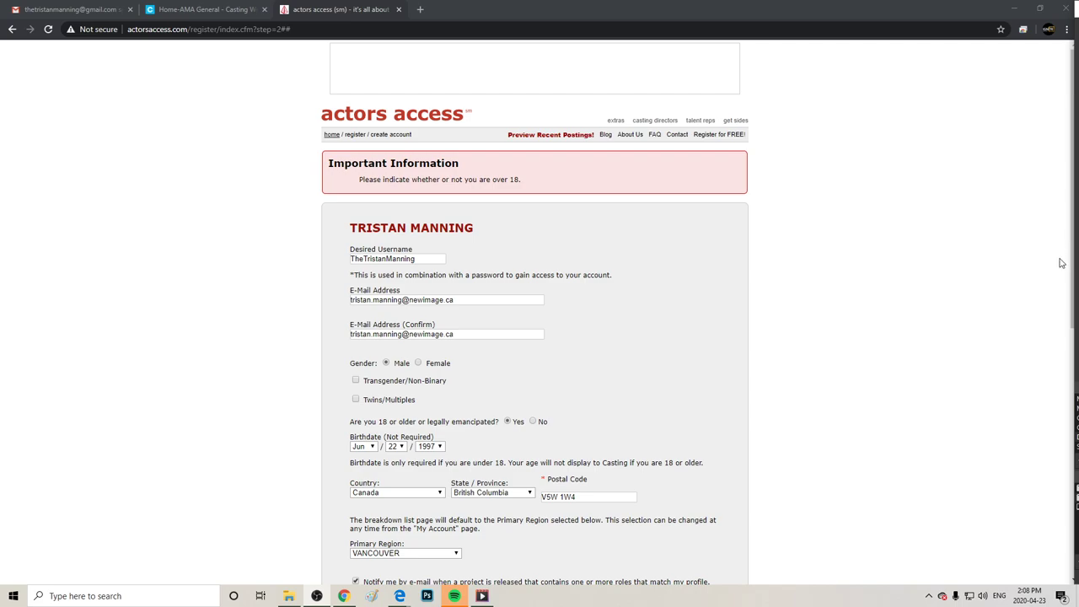
pyautogui.scroll(-6, 1046, 354)
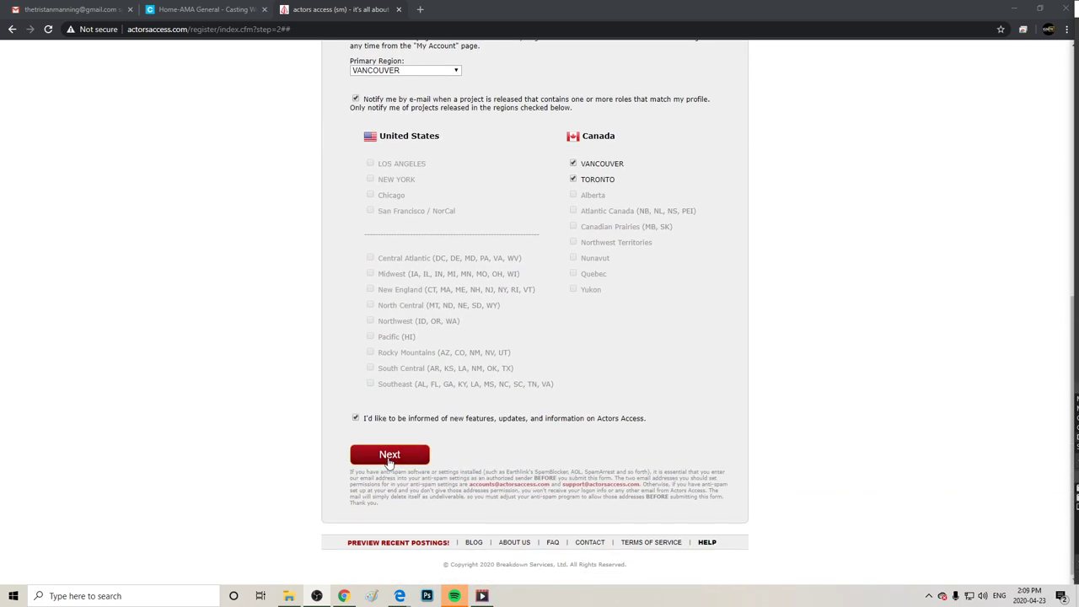
pyautogui.click(388, 460)
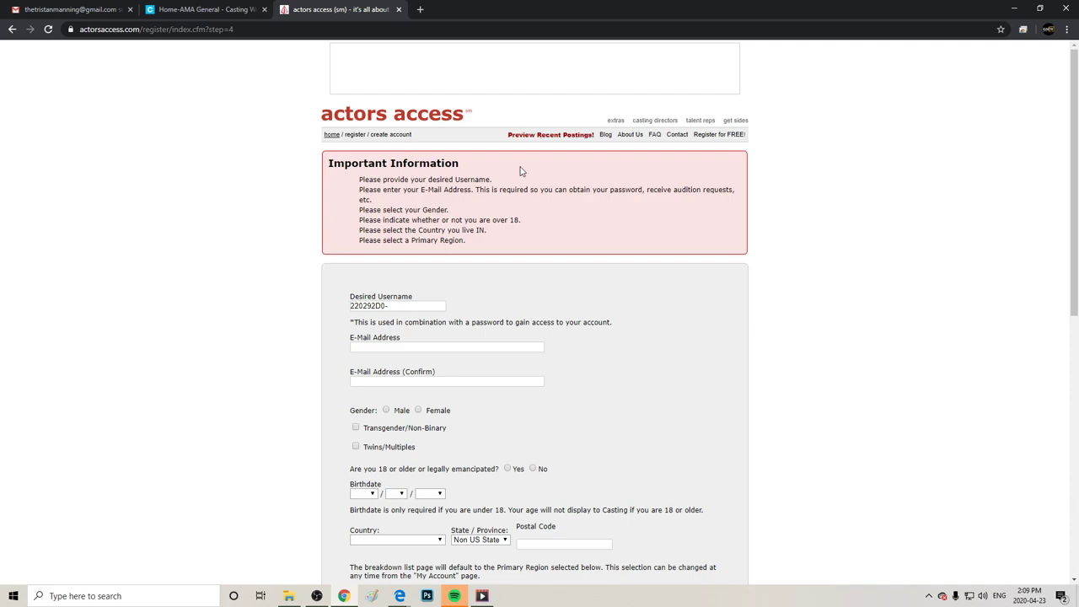
# Clear the incorrect prefilled username and paste the e-mail into both e-mail fields.
pyautogui.moveTo(1066, 158); pyautogui.dragTo(672, 243)
pyautogui.moveTo(1075, 132); pyautogui.dragTo(1075, 246)
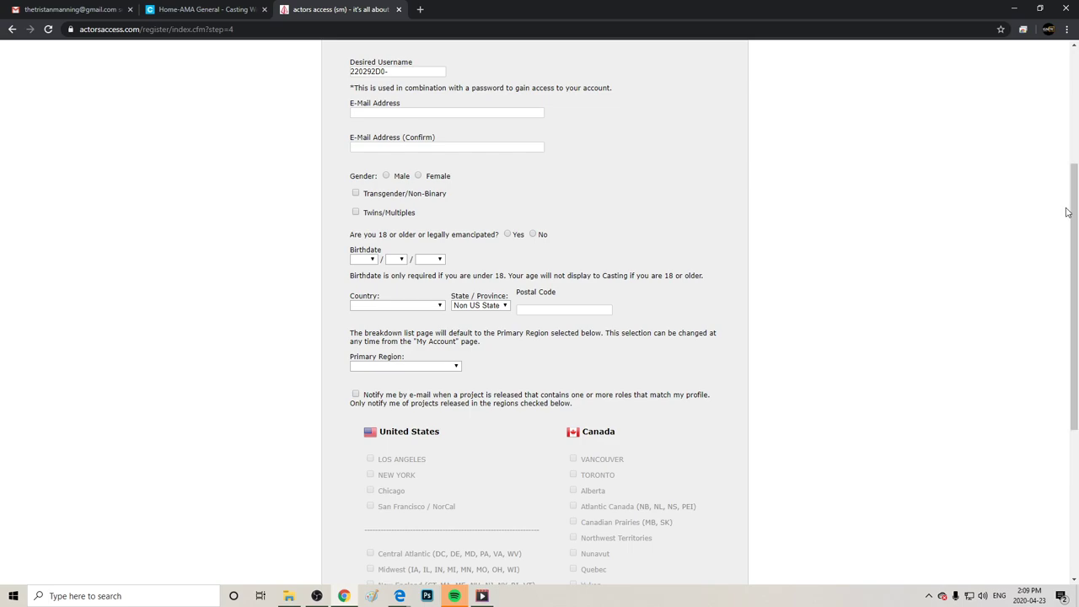
pyautogui.moveTo(1075, 212); pyautogui.dragTo(1047, 212)
pyautogui.scroll(2, 1052, 169)
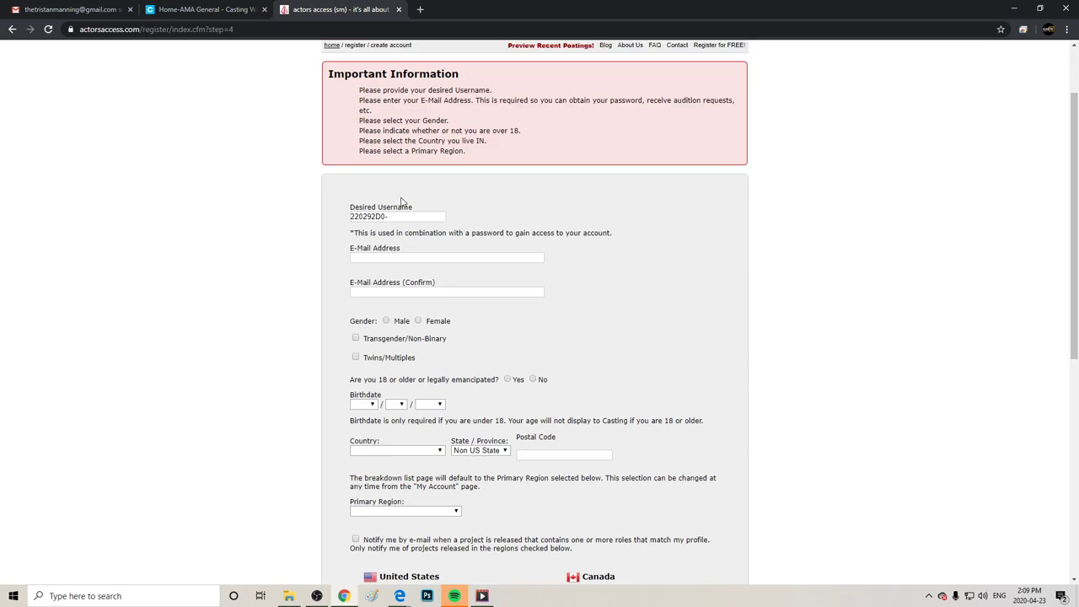
pyautogui.moveTo(417, 221); pyautogui.dragTo(355, 205)
pyautogui.press('BackSpace')
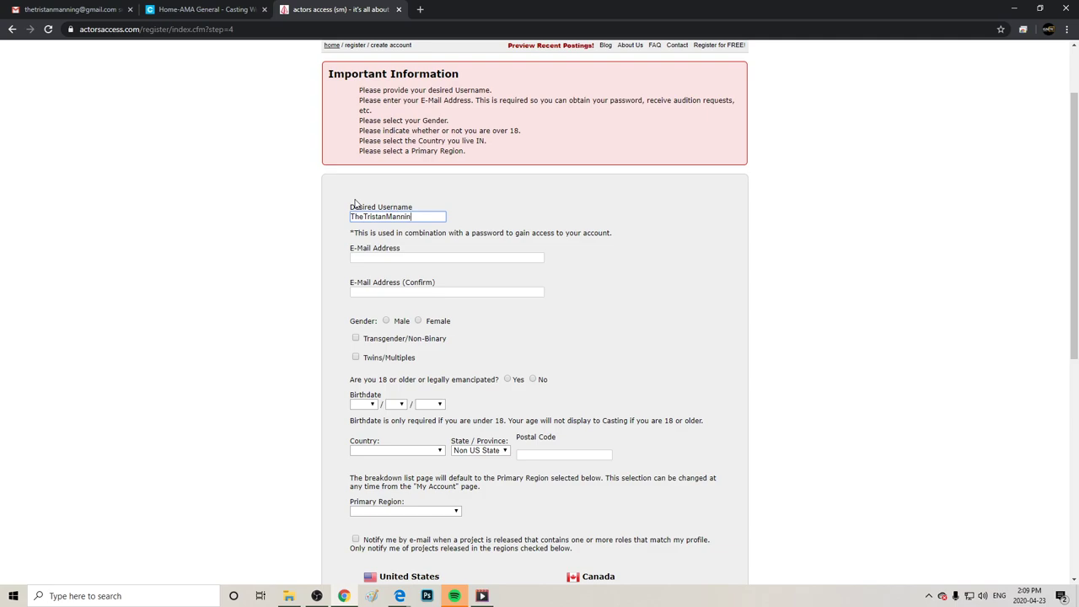
pyautogui.click(376, 260)
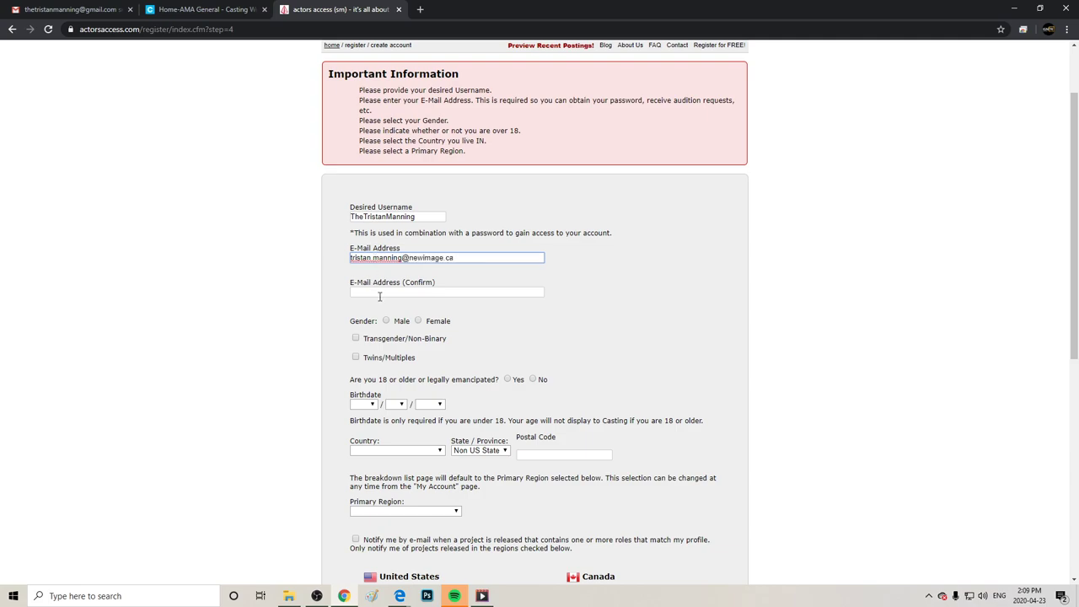
pyautogui.moveTo(453, 258); pyautogui.dragTo(320, 295)
pyautogui.hotkey('ctrl', 'c')
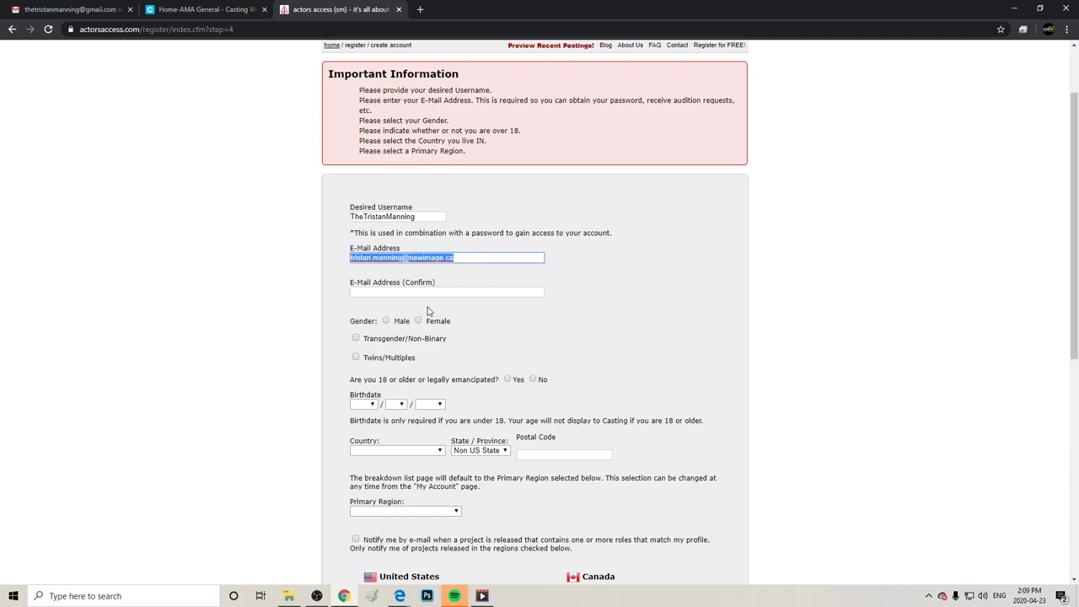
pyautogui.click(424, 292)
pyautogui.hotkey('ctrl', 'v')
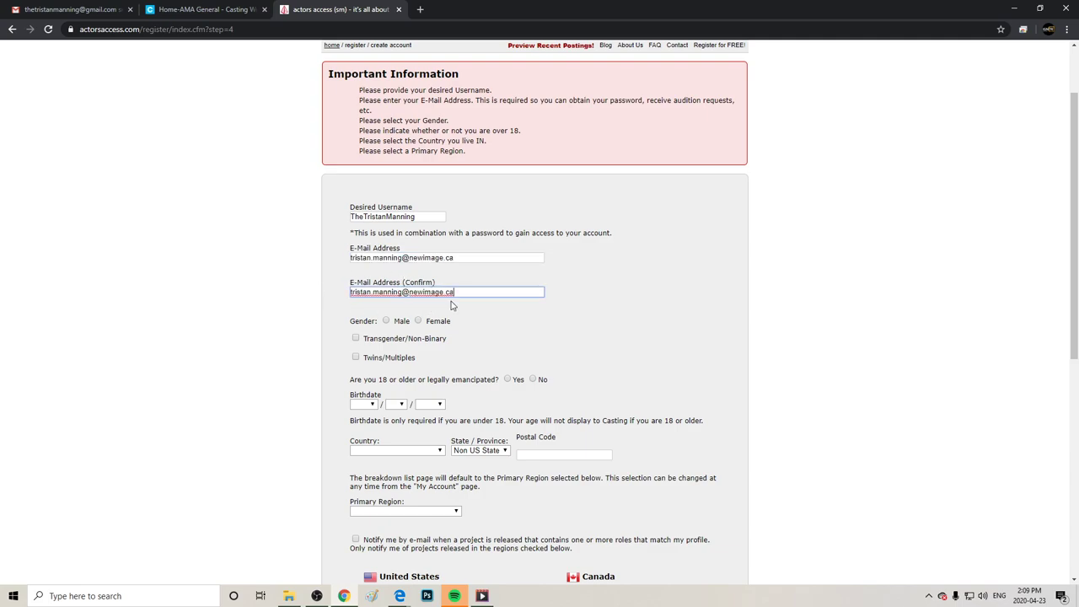
pyautogui.click(387, 322)
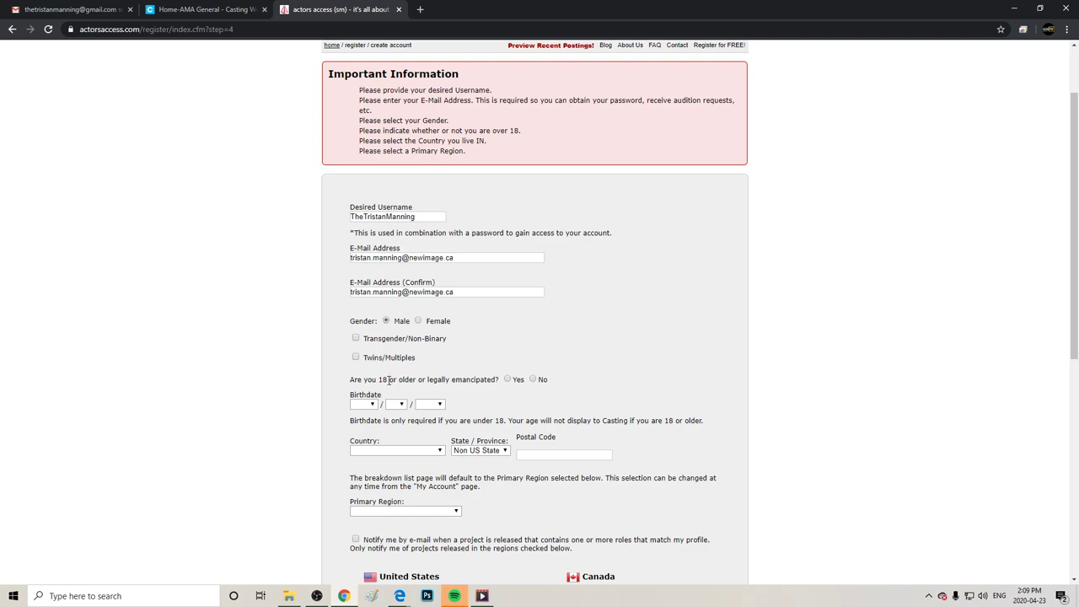
pyautogui.click(363, 403)
pyautogui.click(363, 475)
pyautogui.click(400, 405)
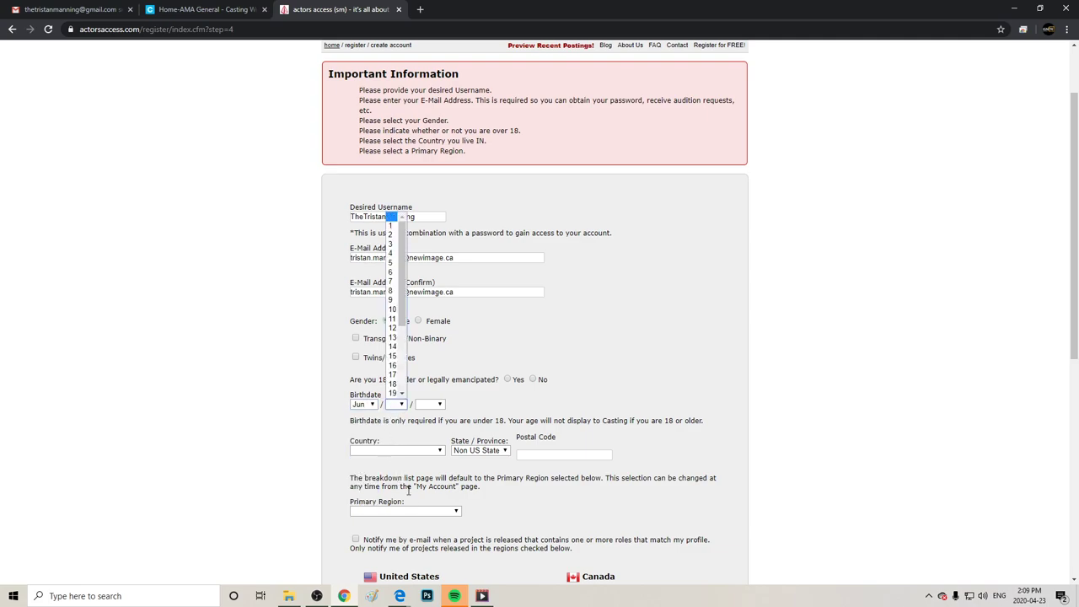
pyautogui.scroll(-1, 383, 354)
pyautogui.scroll(-1, 388, 392)
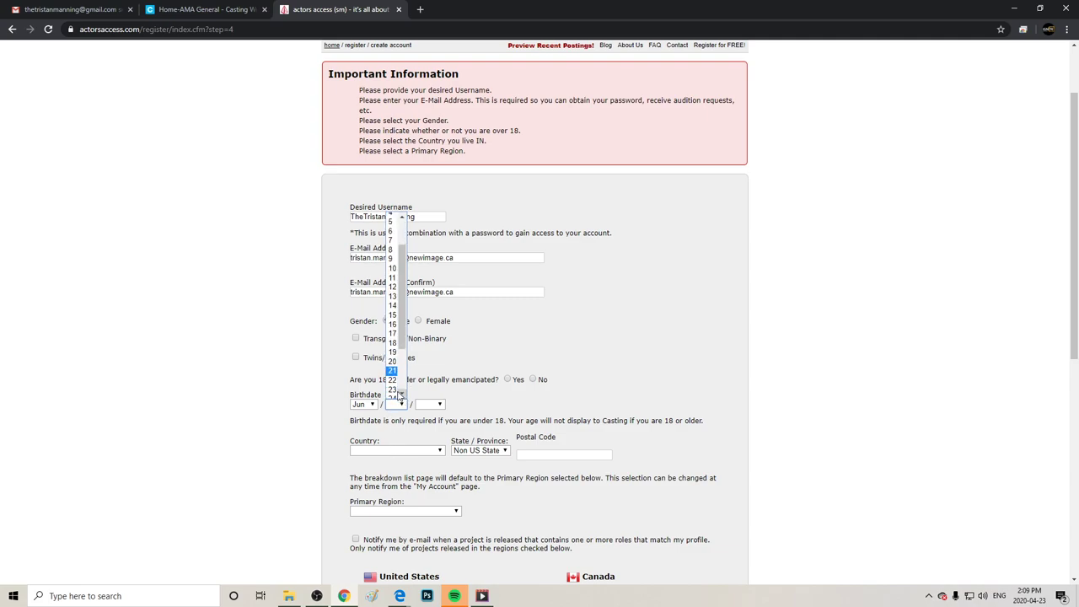
pyautogui.click(391, 393)
pyautogui.click(439, 405)
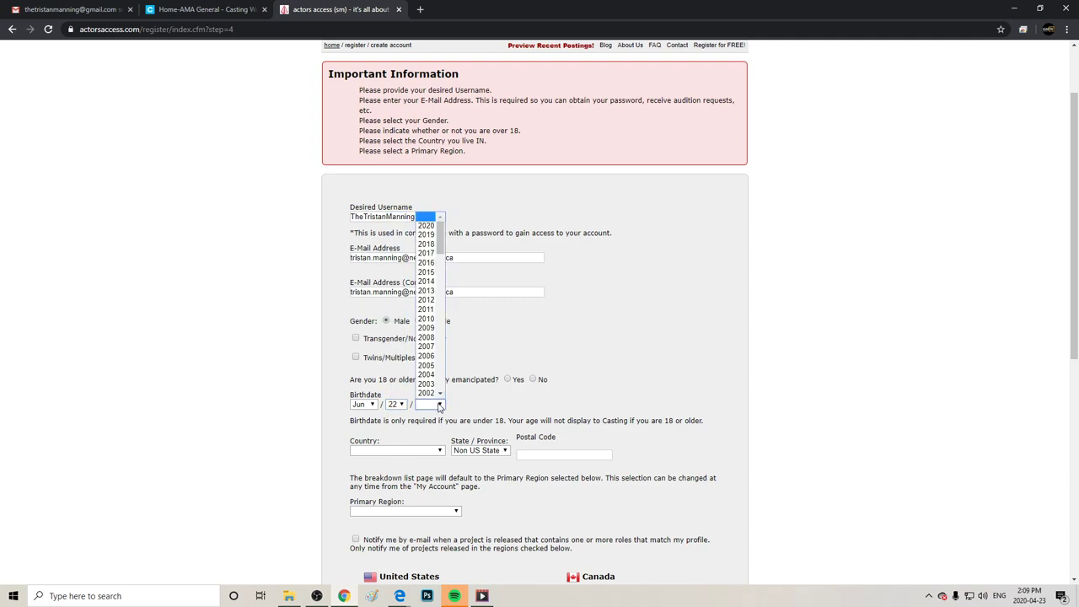
pyautogui.moveTo(439, 258)
pyautogui.mouseDown()
pyautogui.moveTo(439, 299)
pyautogui.moveTo(439, 265)
pyautogui.mouseUp()
pyautogui.click(426, 282)
pyautogui.click(507, 380)
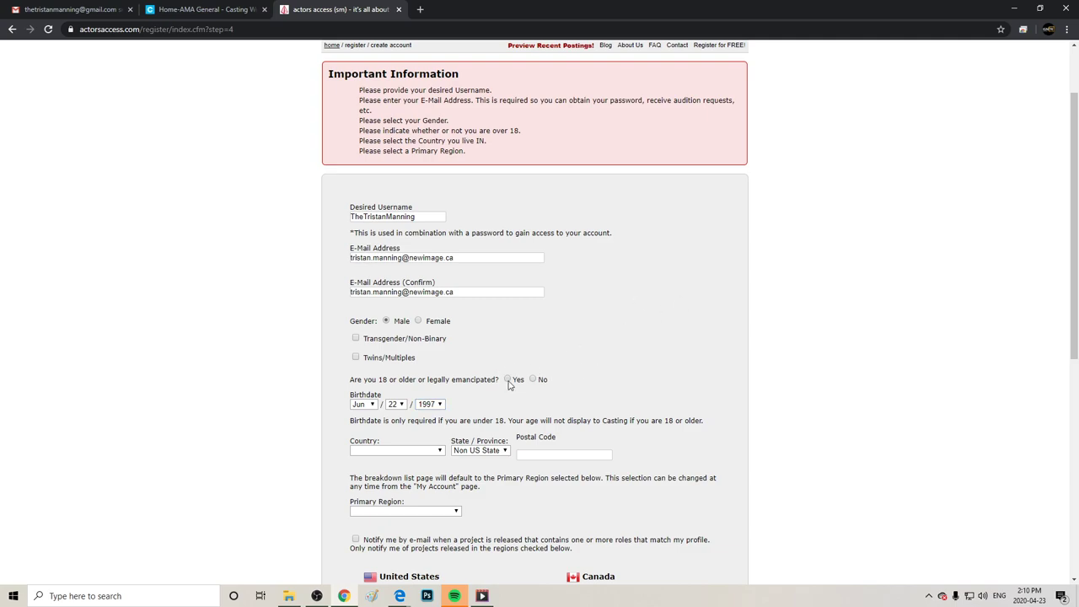
pyautogui.moveTo(1077, 245); pyautogui.dragTo(1077, 264)
pyautogui.scroll(-4, 510, 301)
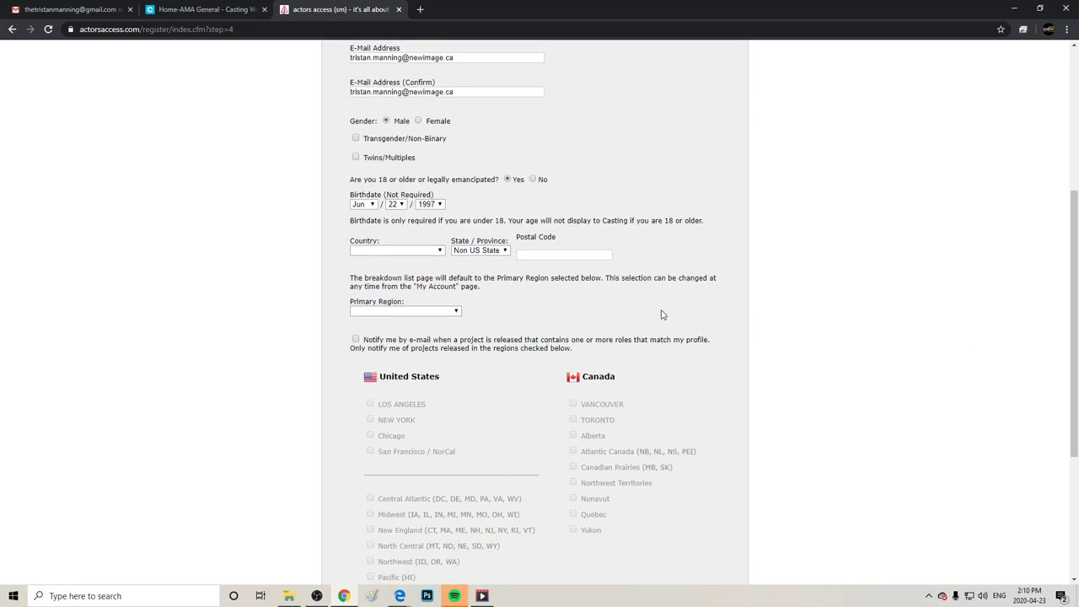
# Set the location to Canada, British Columbia and fill in the suggested postal code.
pyautogui.click(417, 251)
pyautogui.click(420, 264)
pyautogui.click(477, 254)
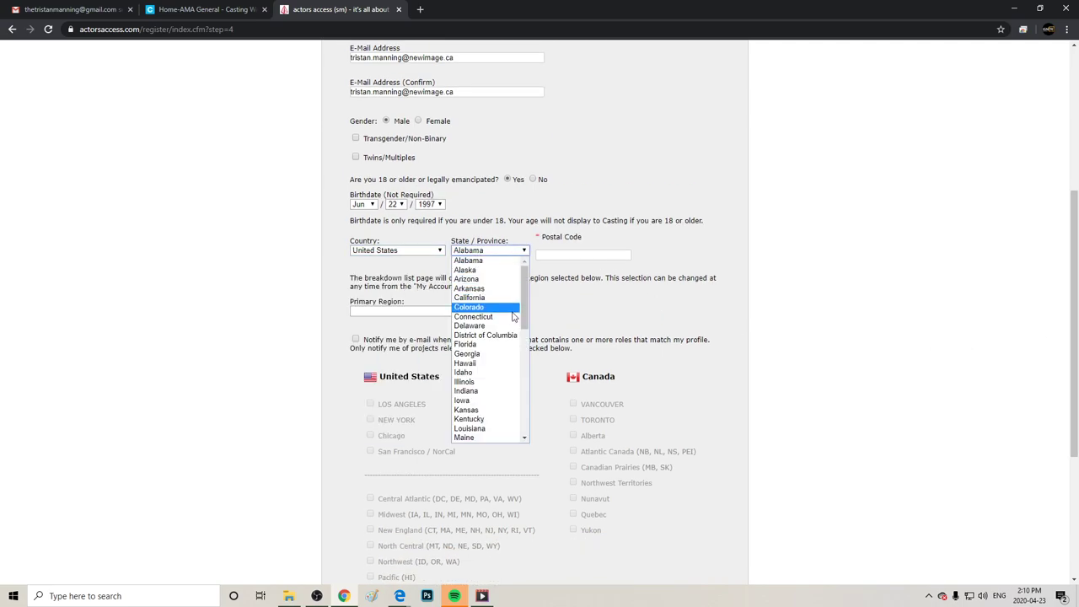
pyautogui.click(416, 252)
pyautogui.click(408, 275)
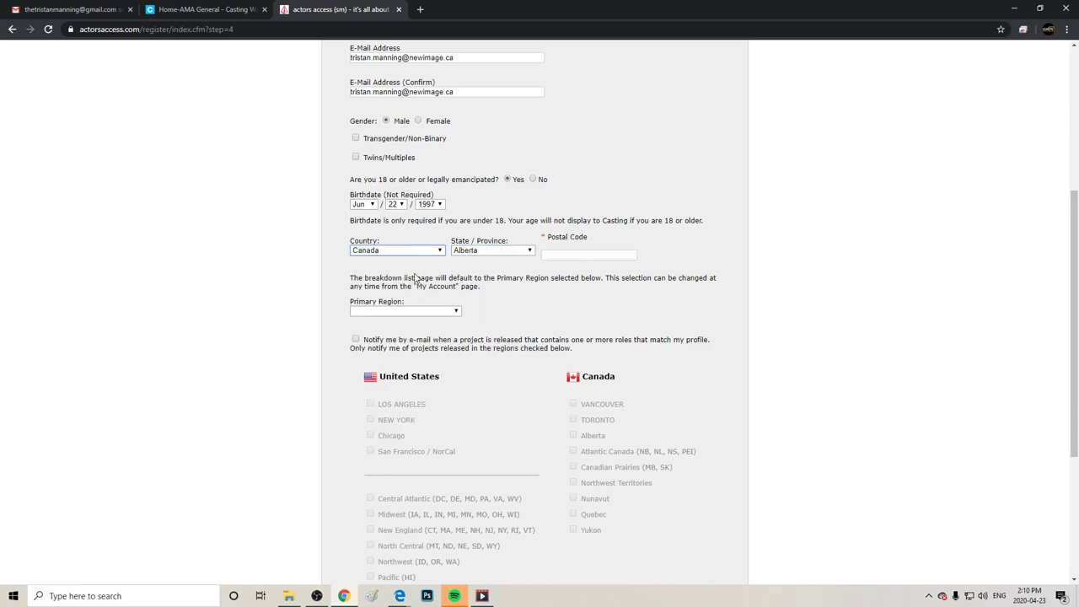
pyautogui.click(478, 254)
pyautogui.click(512, 260)
pyautogui.click(506, 253)
pyautogui.click(481, 270)
pyautogui.click(571, 255)
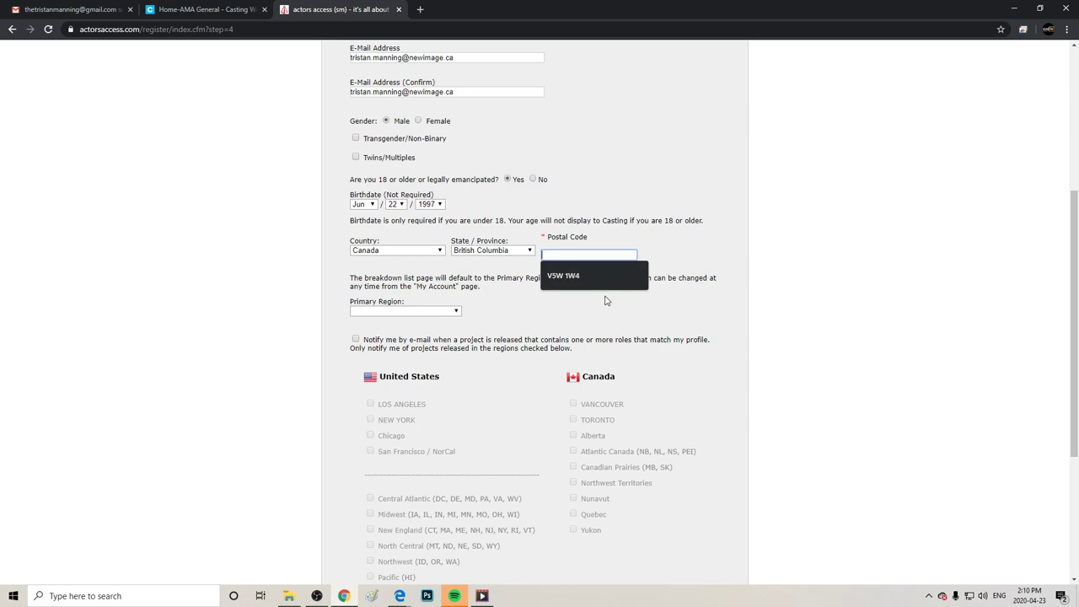
pyautogui.click(585, 274)
# Make VANCOUVER the primary region and get role alerts for VANCOUVER and LOS ANGELES.
pyautogui.click(454, 312)
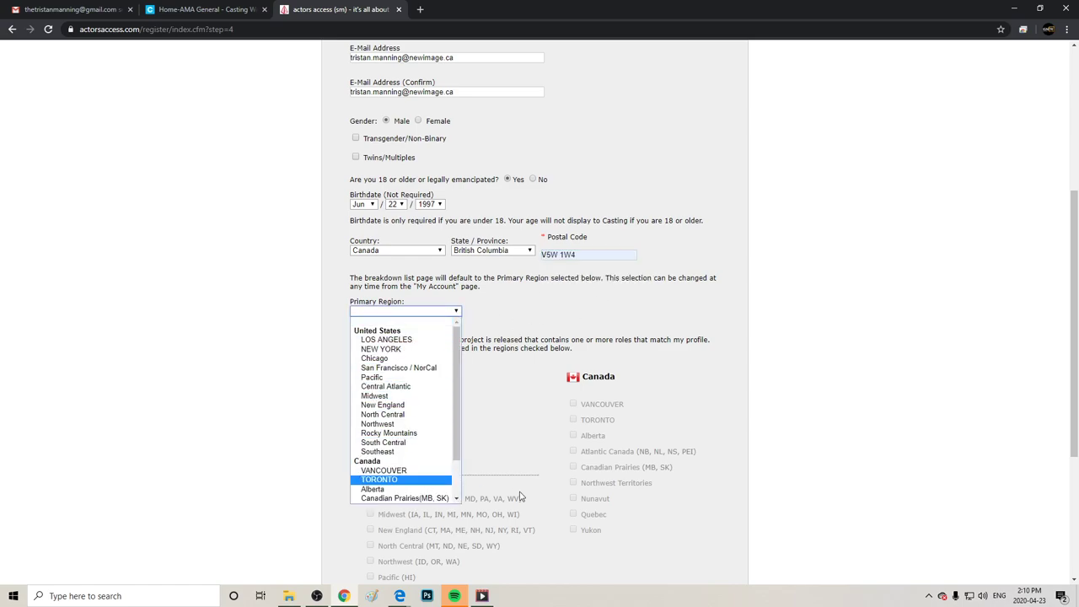
pyautogui.click(391, 471)
pyautogui.moveTo(537, 382); pyautogui.dragTo(355, 339)
pyautogui.click(355, 340)
pyautogui.click(573, 404)
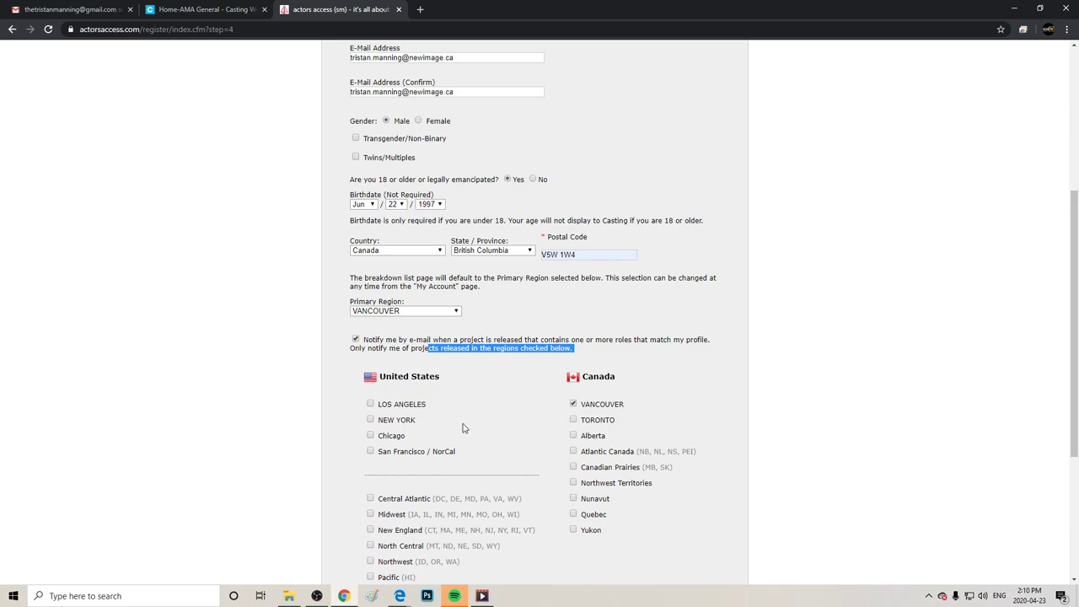
pyautogui.click(370, 404)
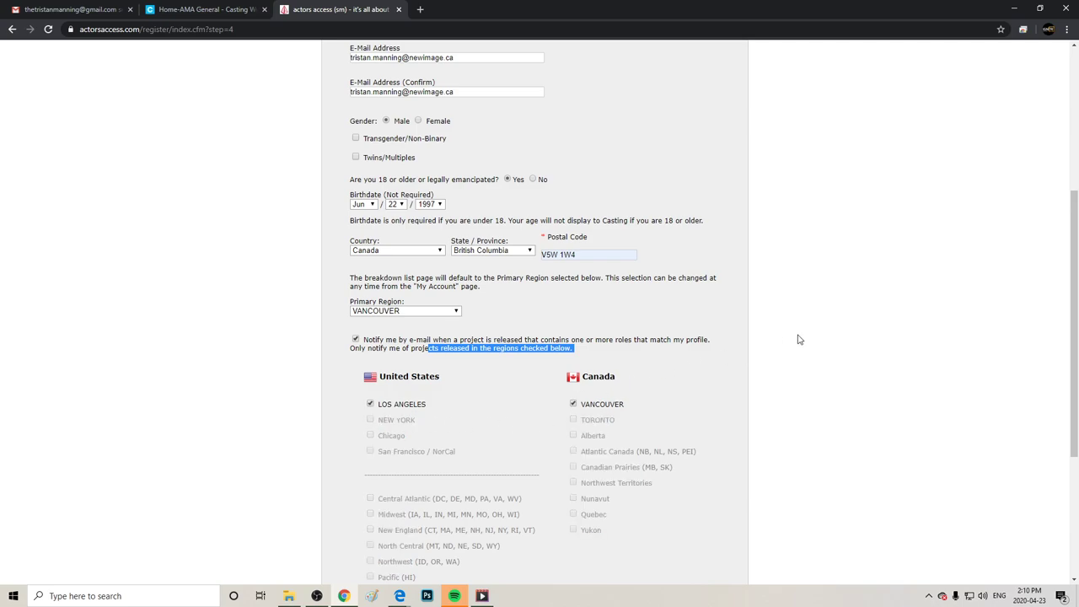
# Opt in to news about new Actors Access features and submit the registration.
pyautogui.scroll(-3, 1067, 306)
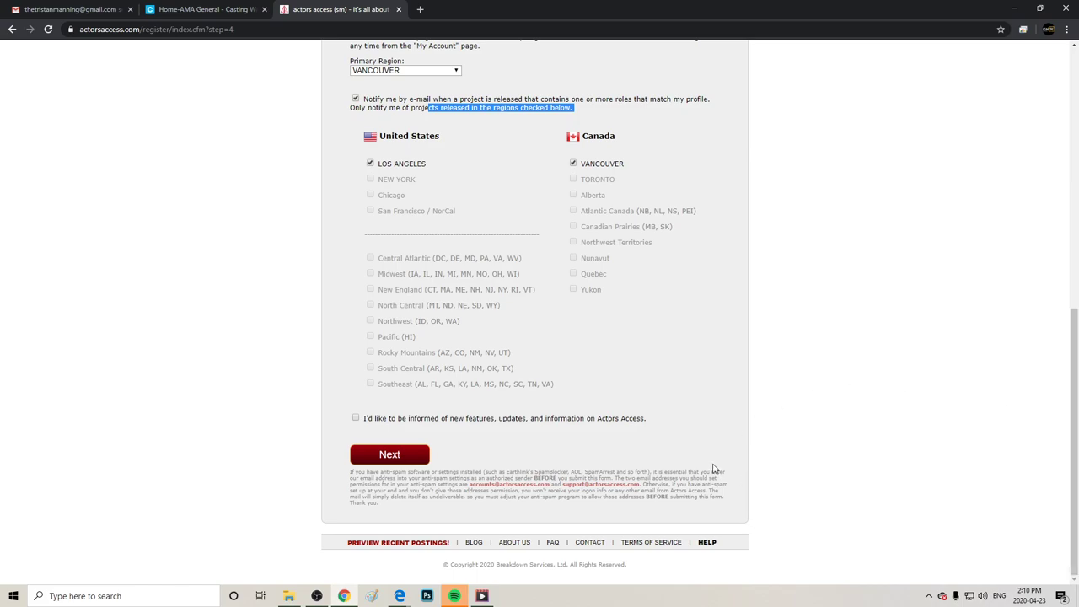
pyautogui.moveTo(646, 459); pyautogui.dragTo(697, 536)
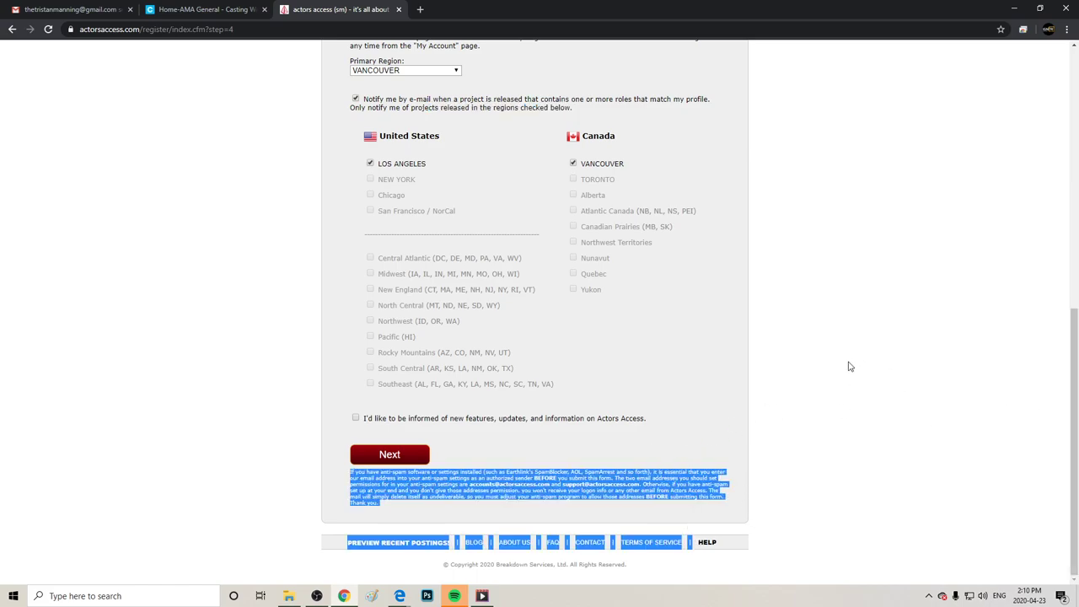
pyautogui.moveTo(540, 474); pyautogui.dragTo(531, 436)
pyautogui.click(356, 418)
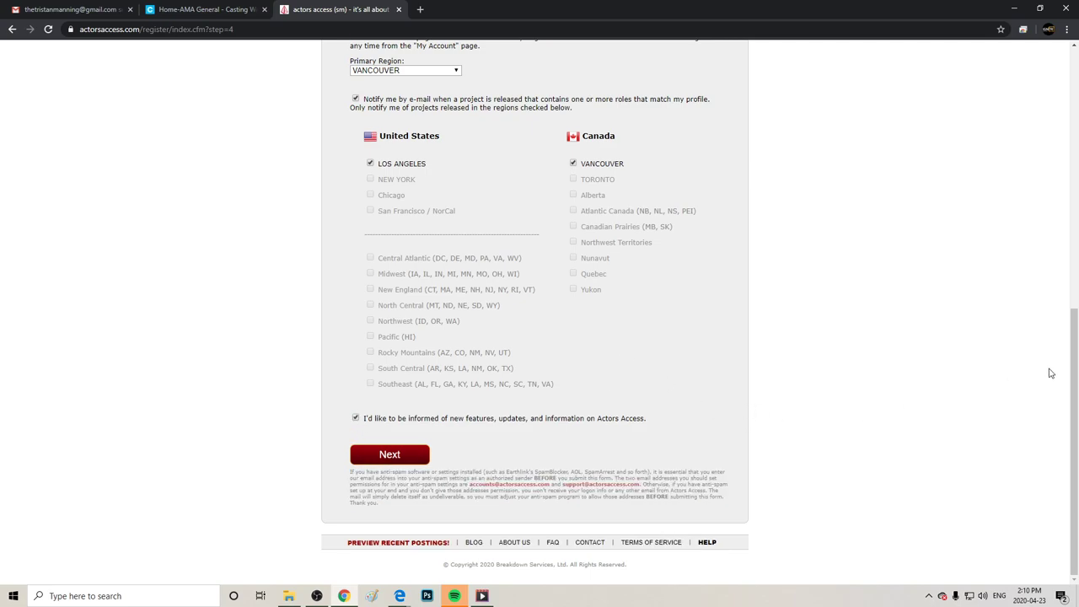
pyautogui.click(380, 460)
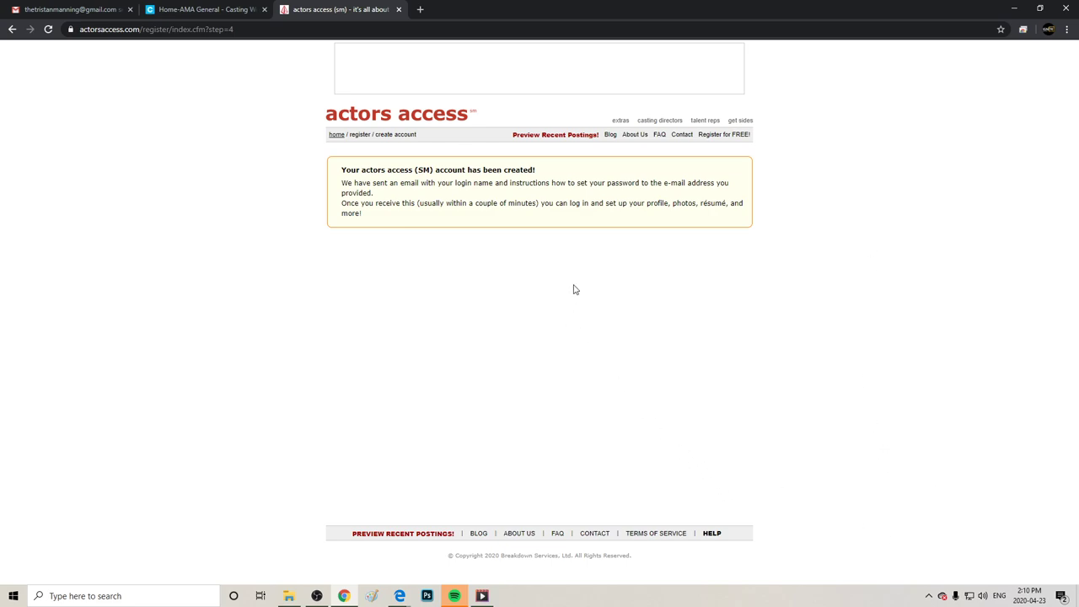
# Read the 'account has been created' confirmation message.
pyautogui.moveTo(397, 135); pyautogui.dragTo(456, 158)
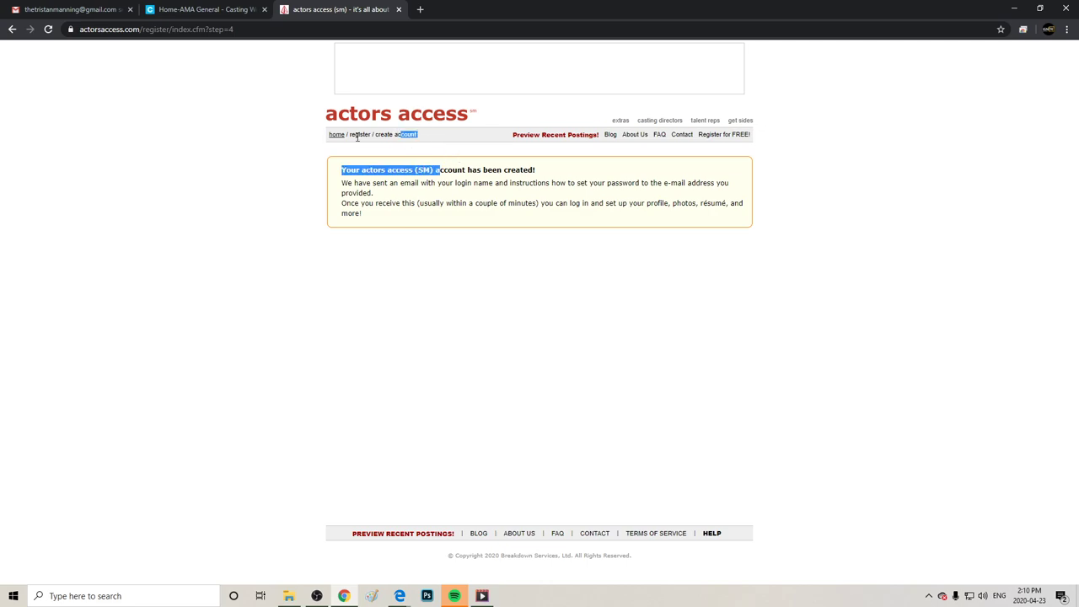
pyautogui.click(353, 155)
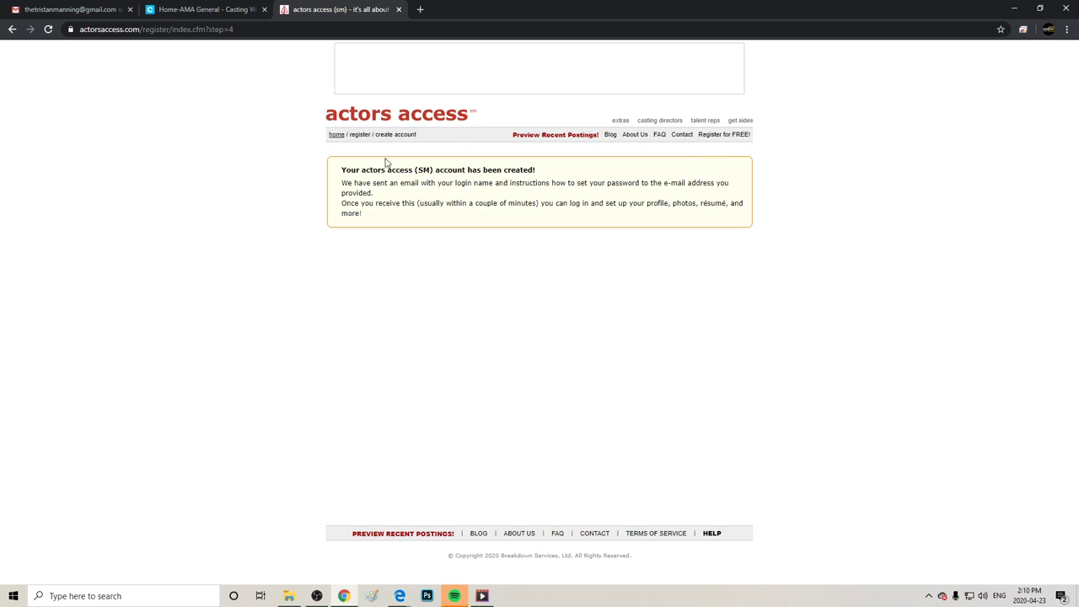
# Return home, enter the new username in the sign-in box, and switch to Casting Workbook.
pyautogui.click(336, 137)
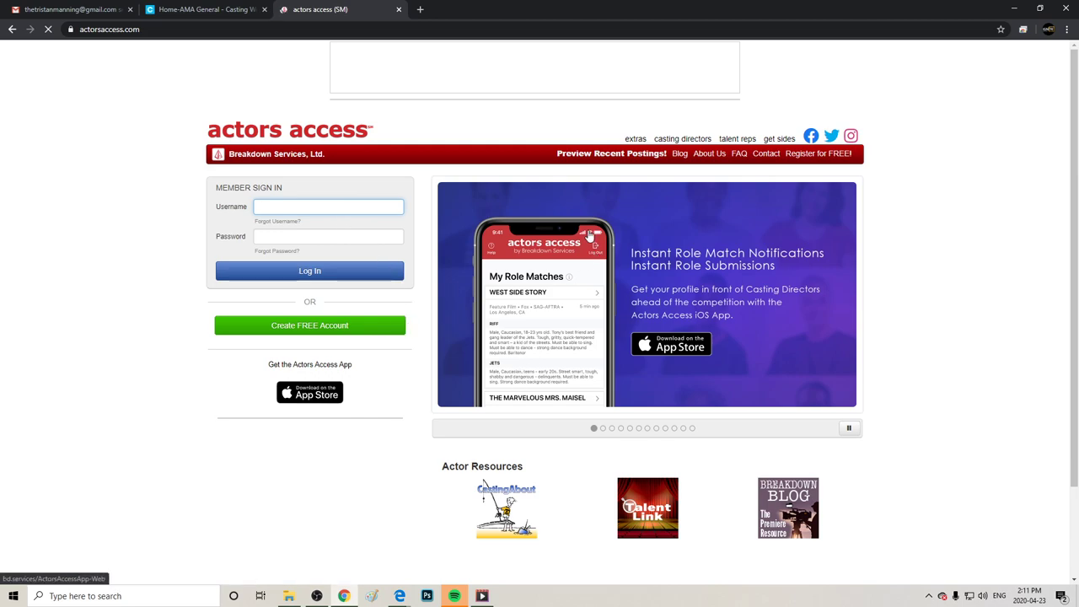
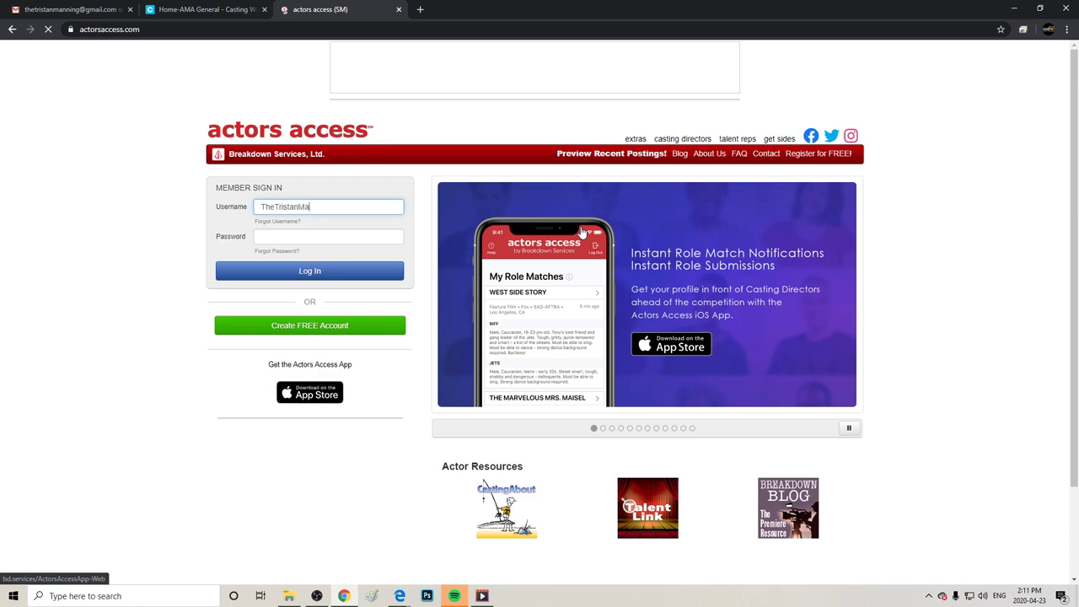
pyautogui.press('Tab')
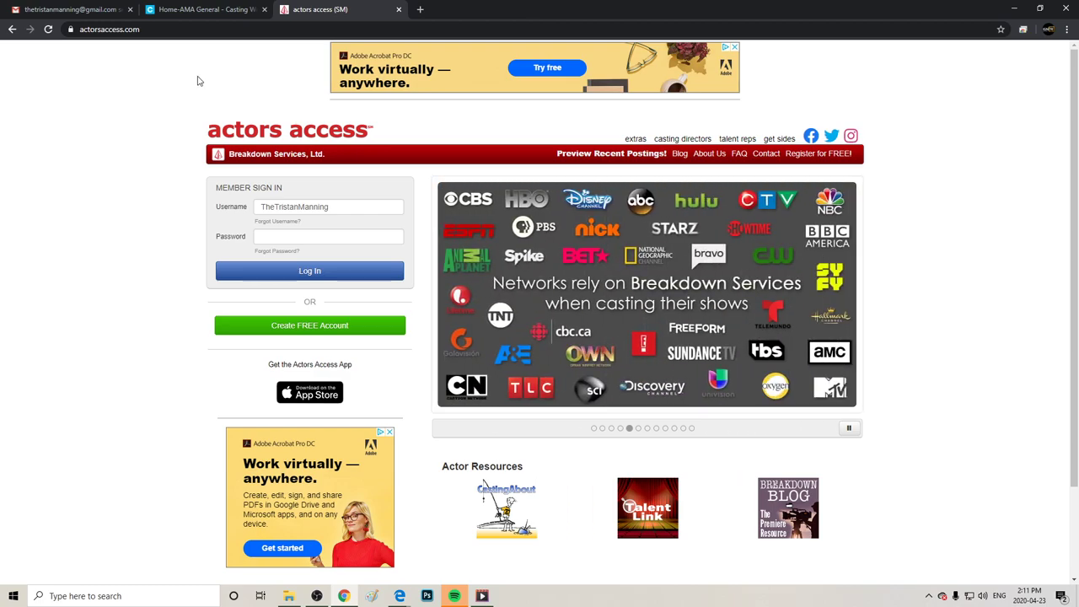
pyautogui.click(184, 9)
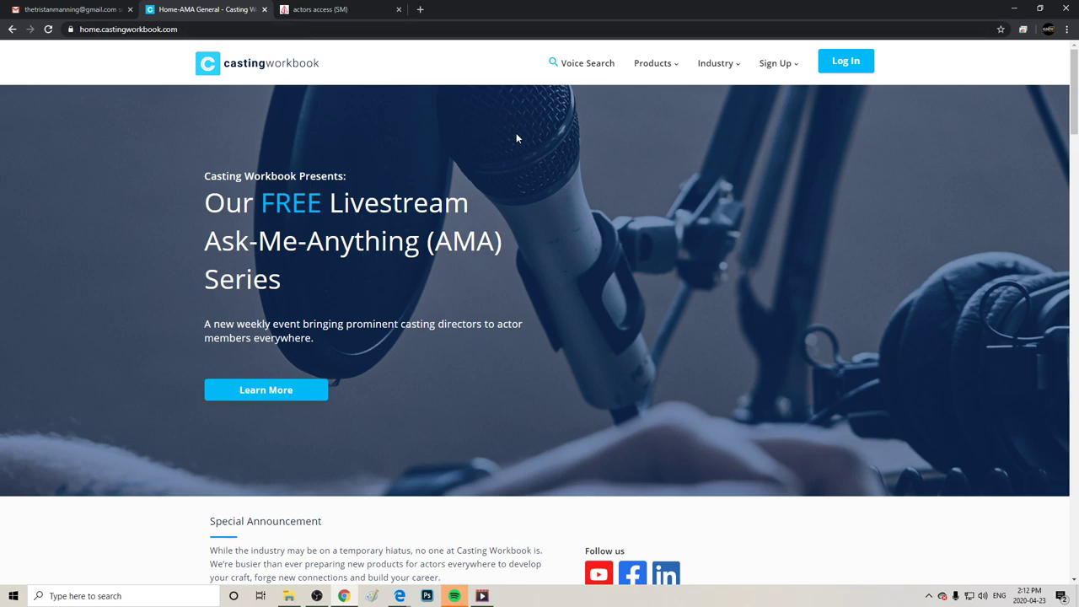
# Open Casting Workbook's Join – Actors form from the Sign Up menu.
pyautogui.rightClick(354, 282)
pyautogui.click(709, 144)
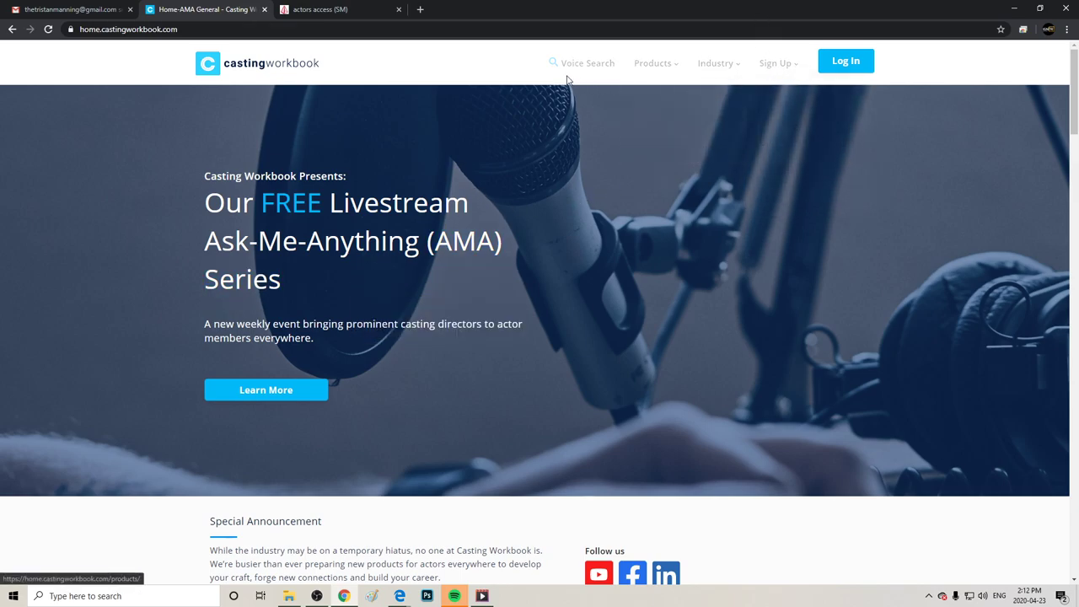
pyautogui.moveTo(657, 68)
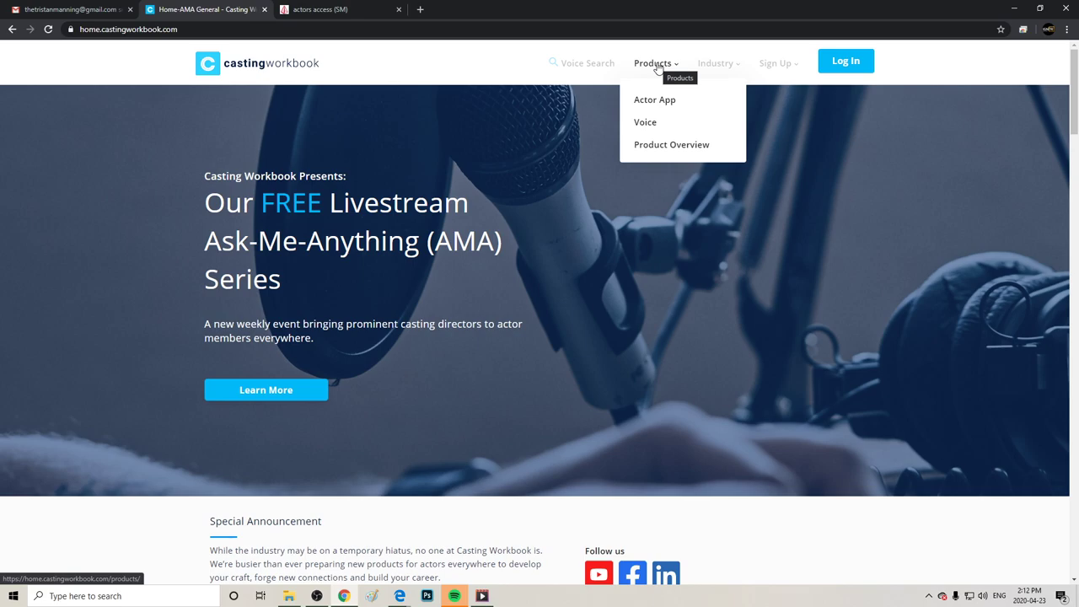
pyautogui.moveTo(707, 68)
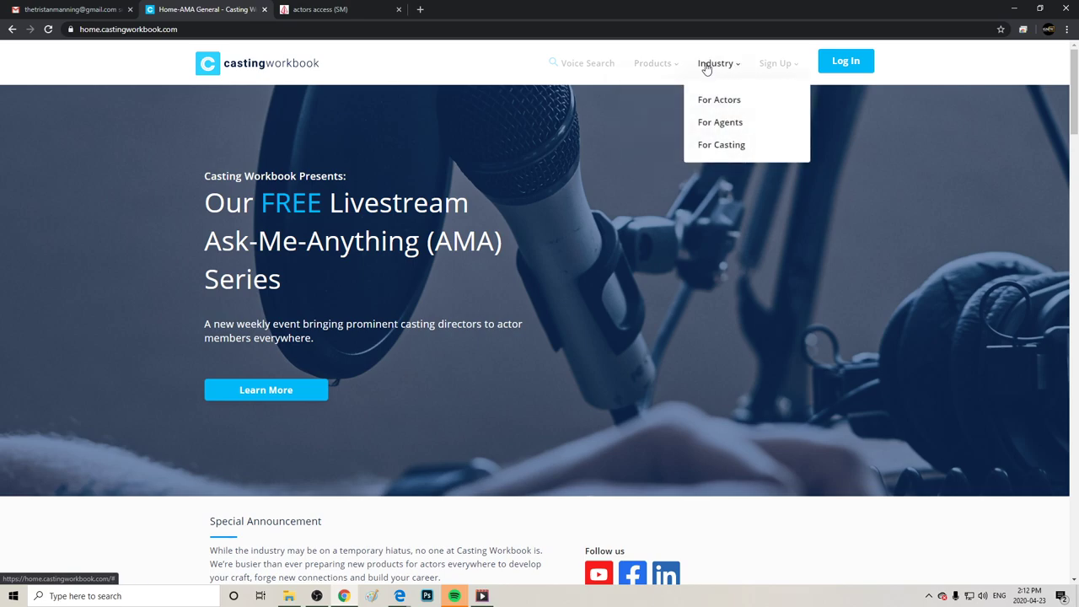
pyautogui.moveTo(780, 76)
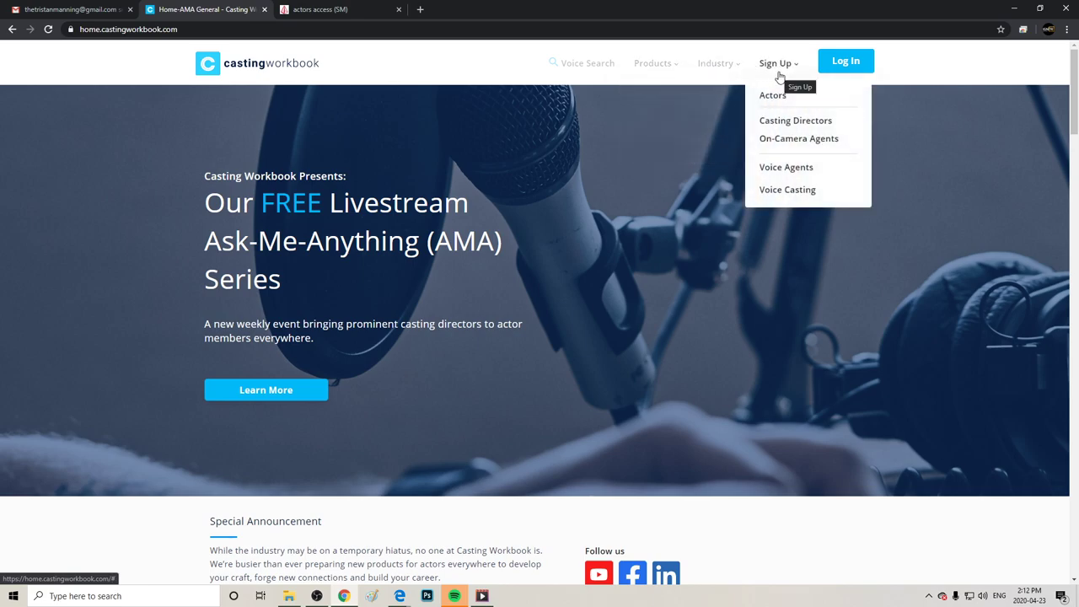
pyautogui.click(772, 95)
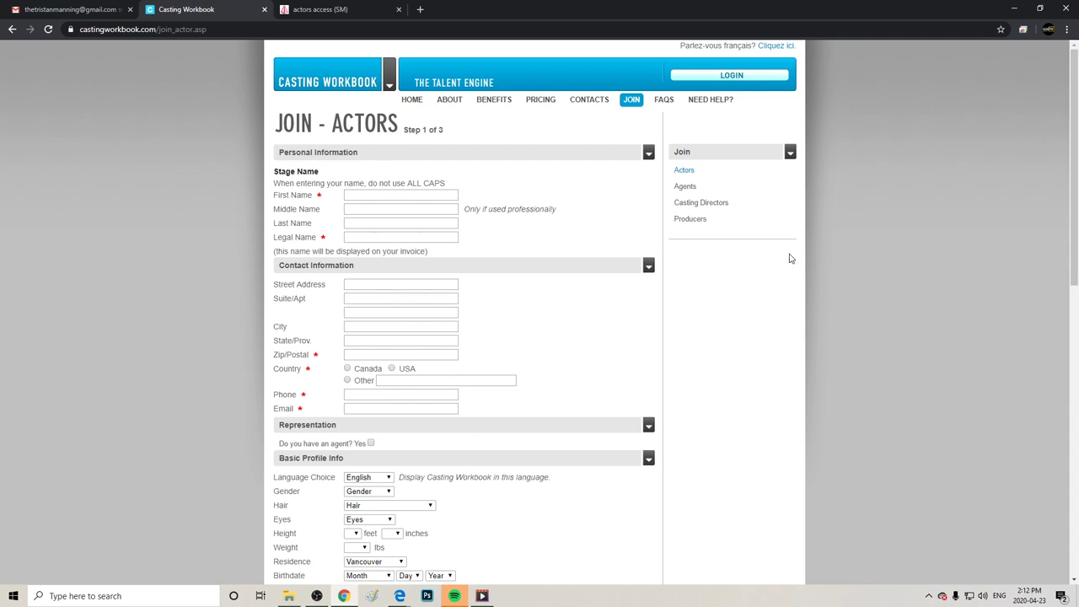
# View Casting Workbook's pricing page with the $10-a-month actor plan, then return to the Actors Access tab.
pyautogui.click(548, 107)
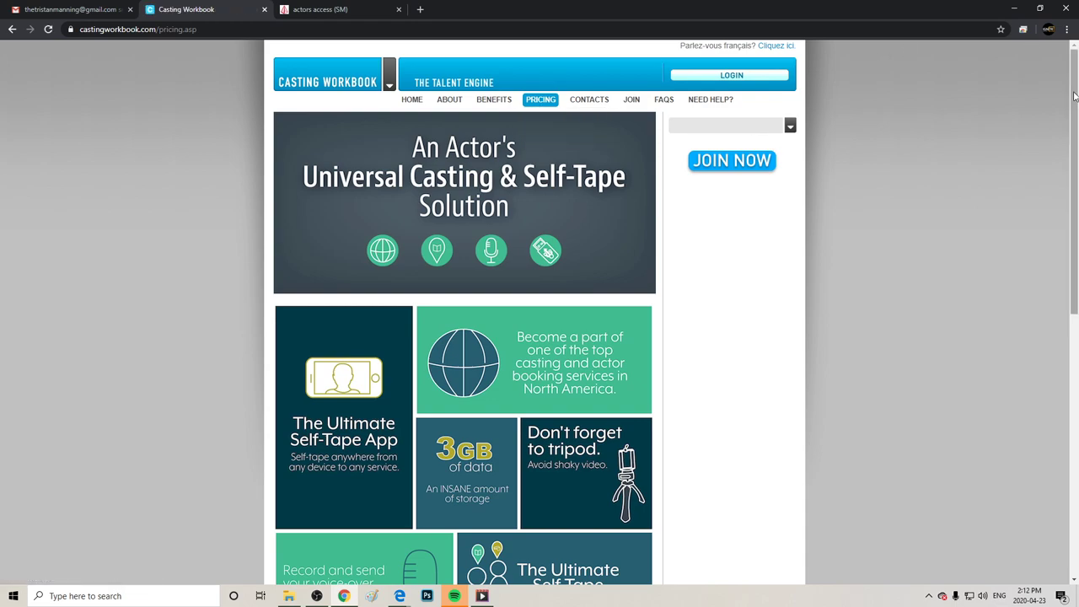
pyautogui.scroll(-5, 1074, 95)
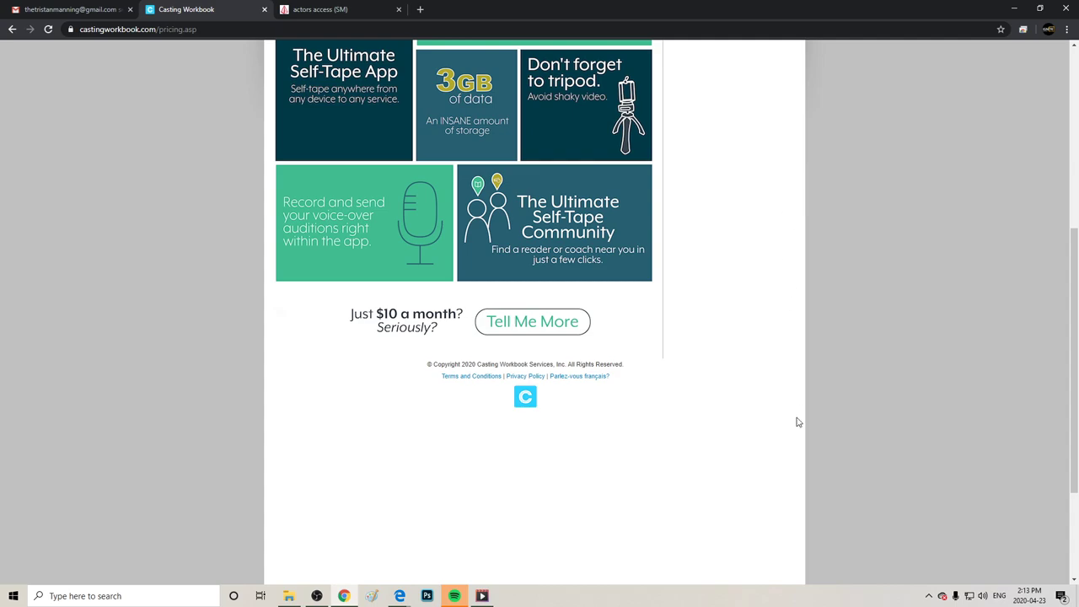
pyautogui.click(371, 9)
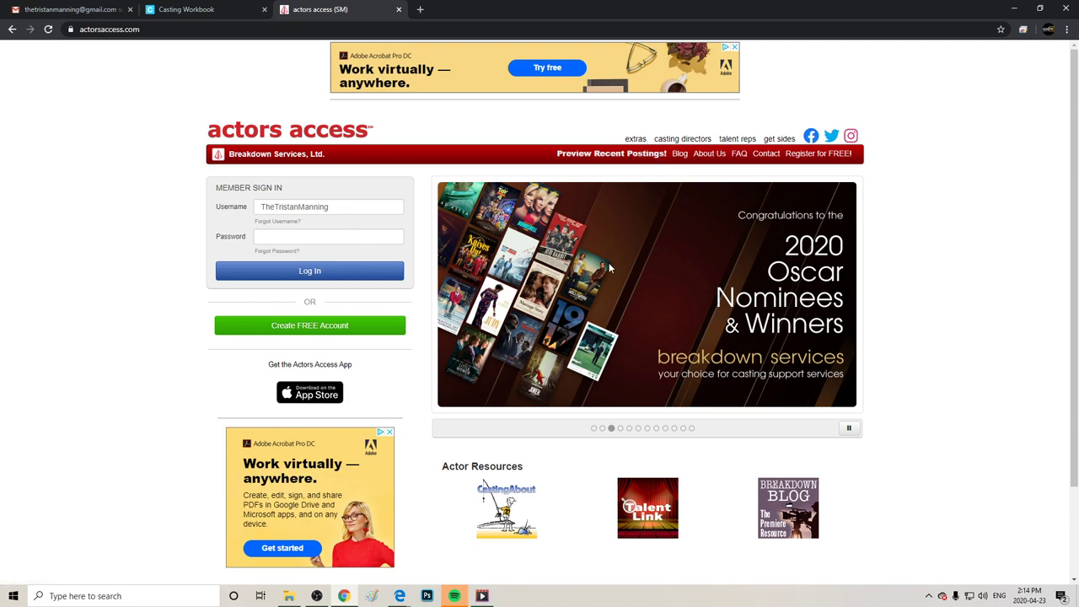
# Sign in to Actors Access with the re-entered account password and decline saving it in the browser.
pyautogui.click(310, 240)
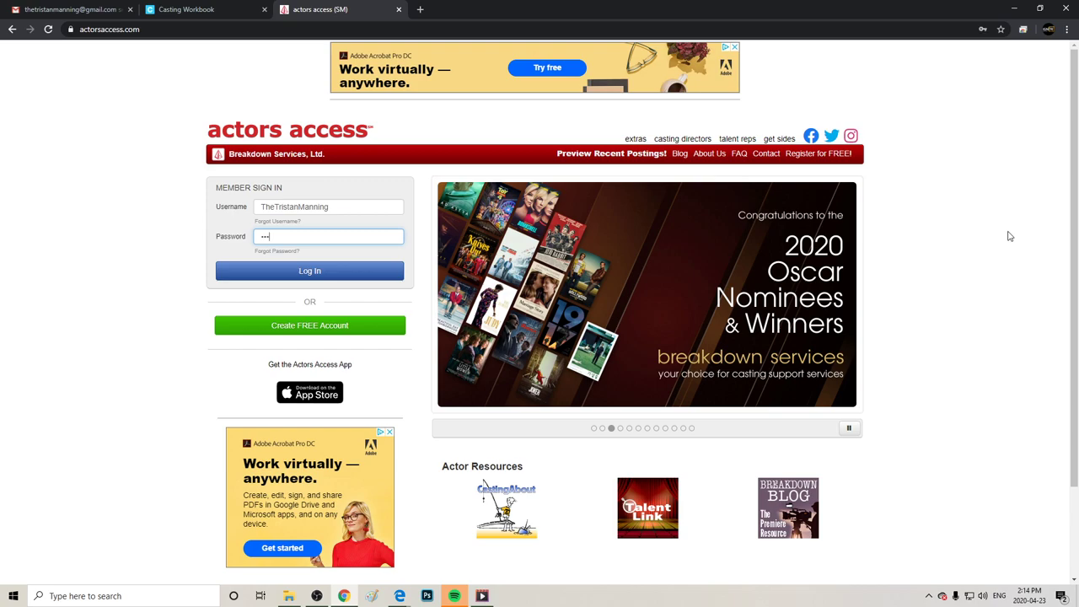
pyautogui.write('••')
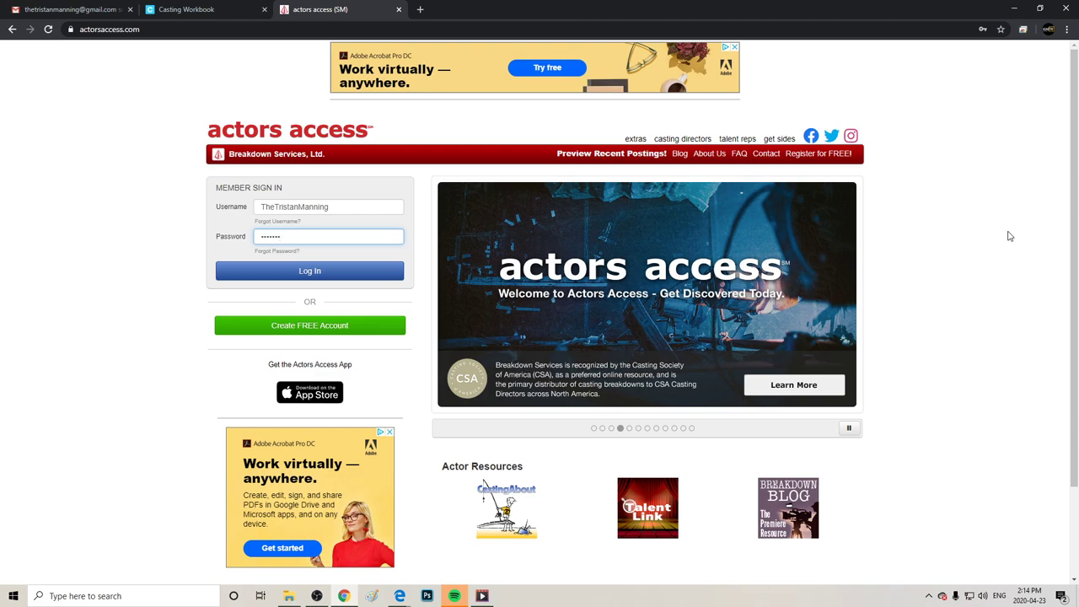
pyautogui.write('•')
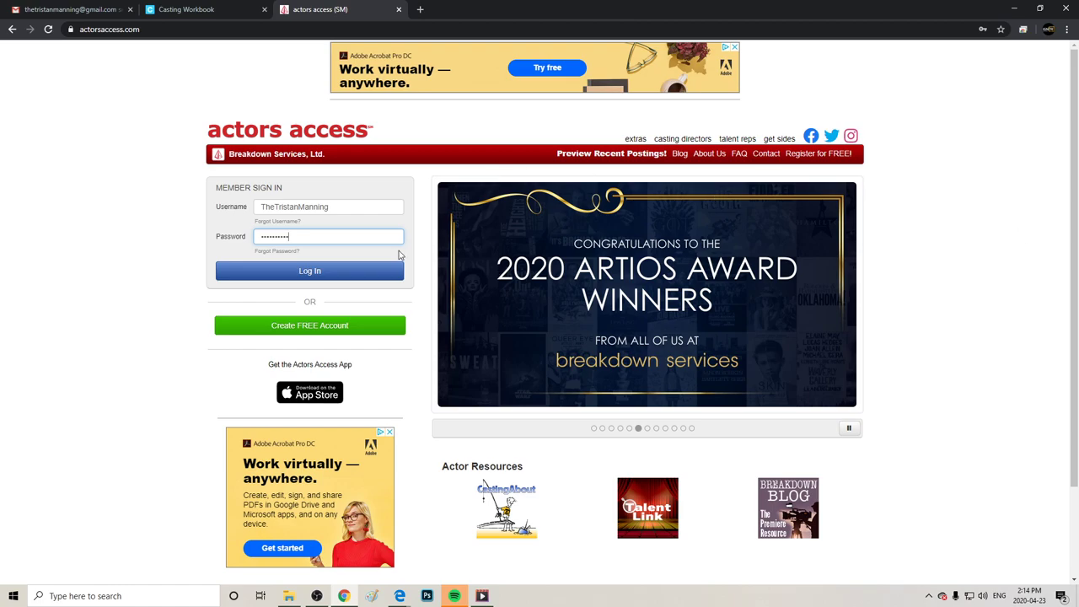
pyautogui.hotkey('ctrl', 'a')
pyautogui.press('BackSpace')
pyautogui.write('••••')
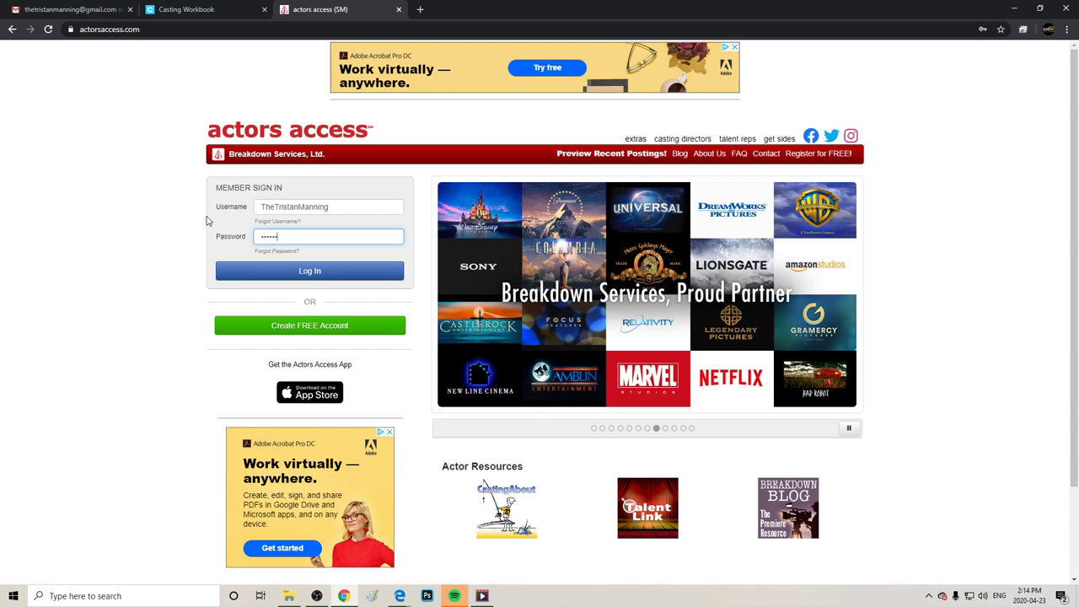
pyautogui.write('•')
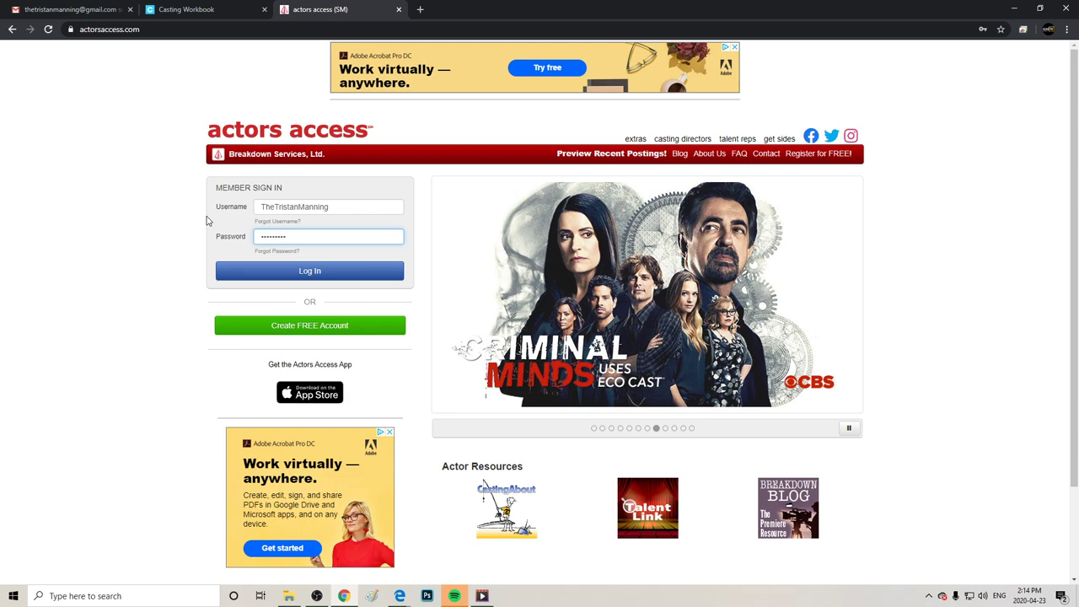
pyautogui.write('••')
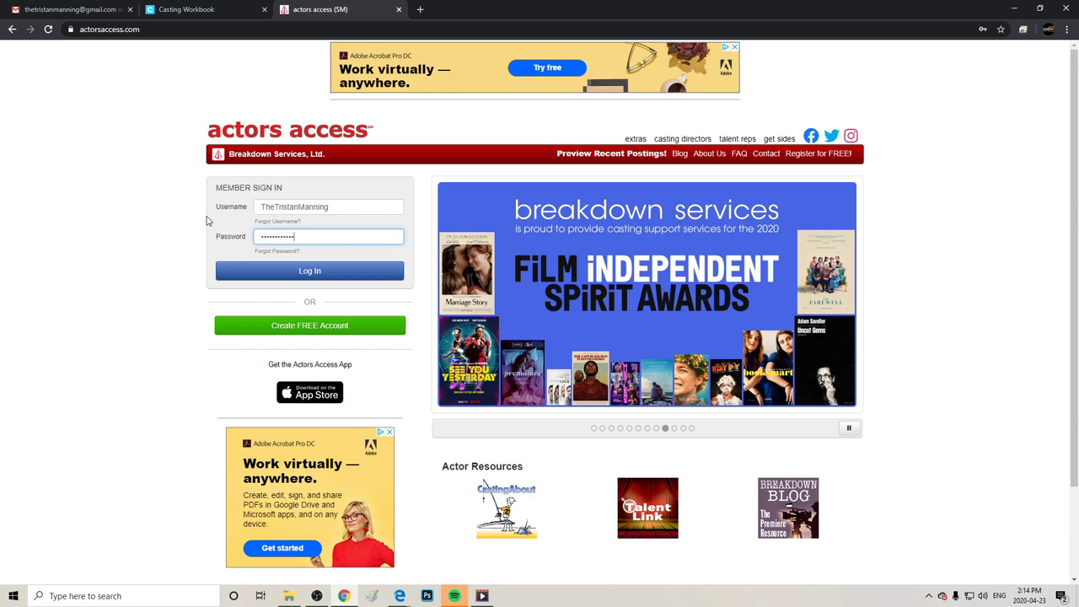
pyautogui.press('Return')
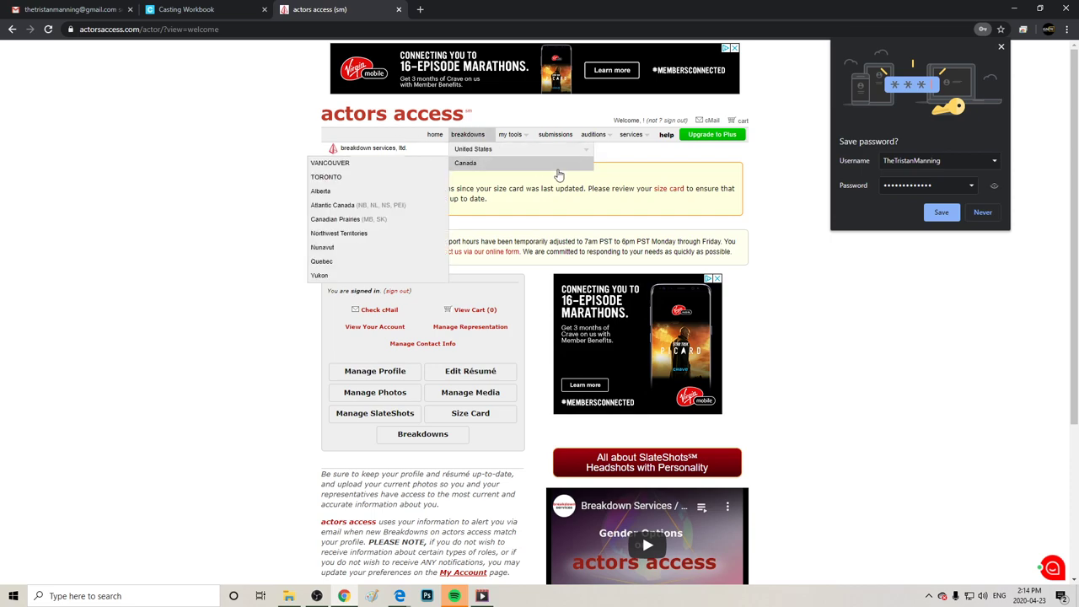
pyautogui.click(991, 211)
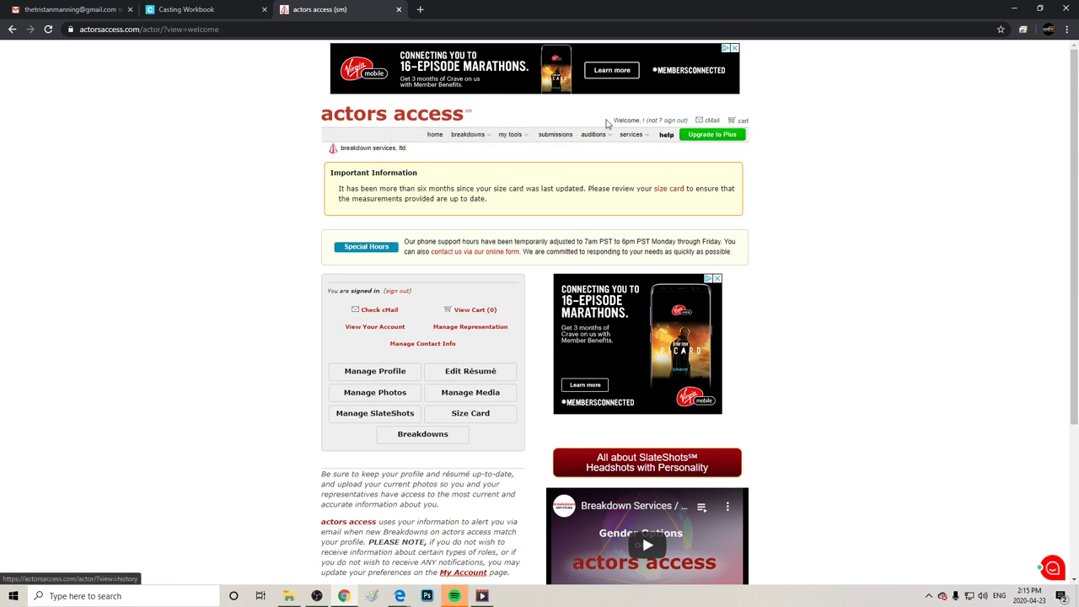
# Zoom the browser page in several levels and scroll through the actor welcome page.
pyautogui.click(1067, 29)
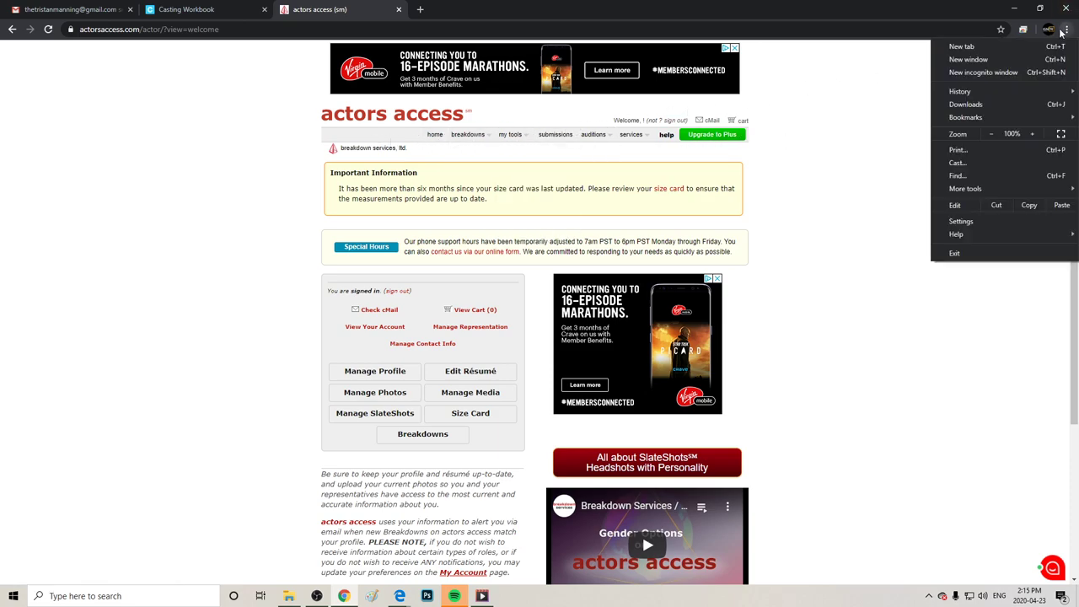
pyautogui.click(1034, 133)
pyautogui.click(1037, 131)
pyautogui.click(1037, 131)
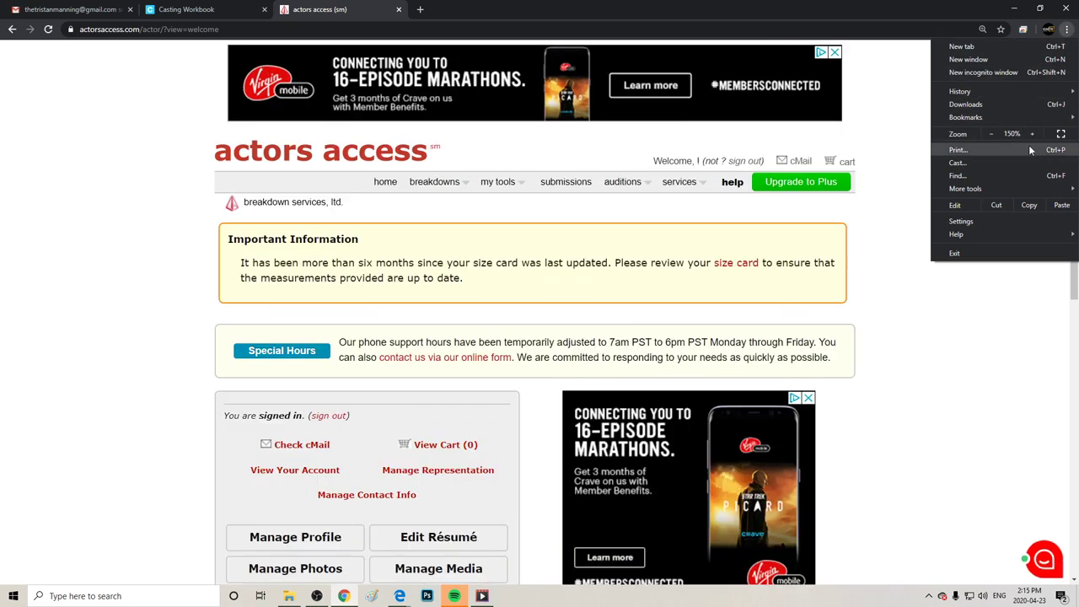
pyautogui.click(978, 335)
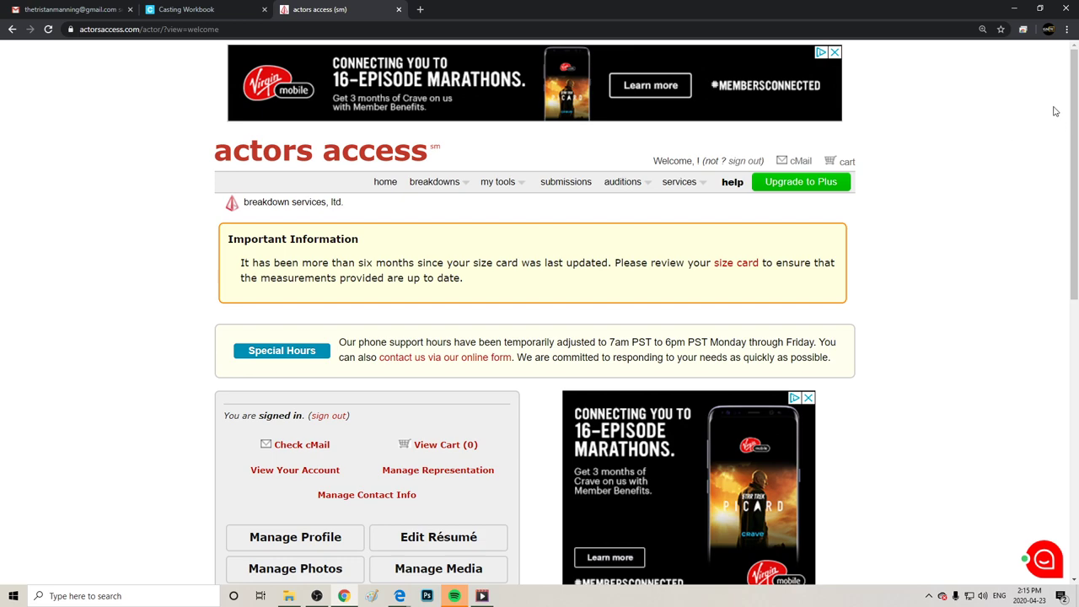
pyautogui.moveTo(1076, 103); pyautogui.dragTo(1076, 156)
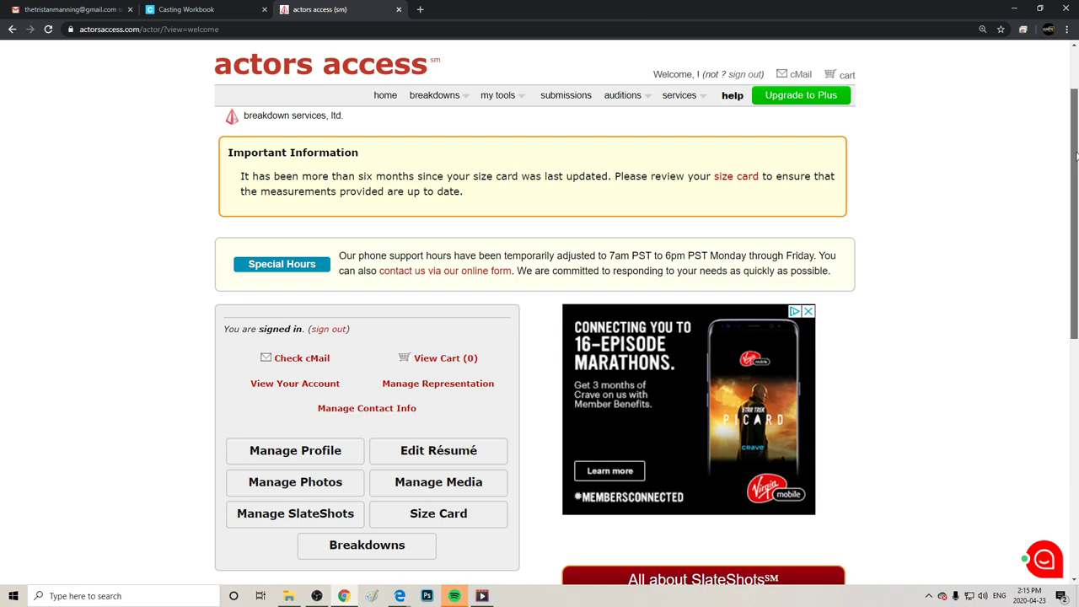
pyautogui.moveTo(1075, 154); pyautogui.dragTo(1075, 234)
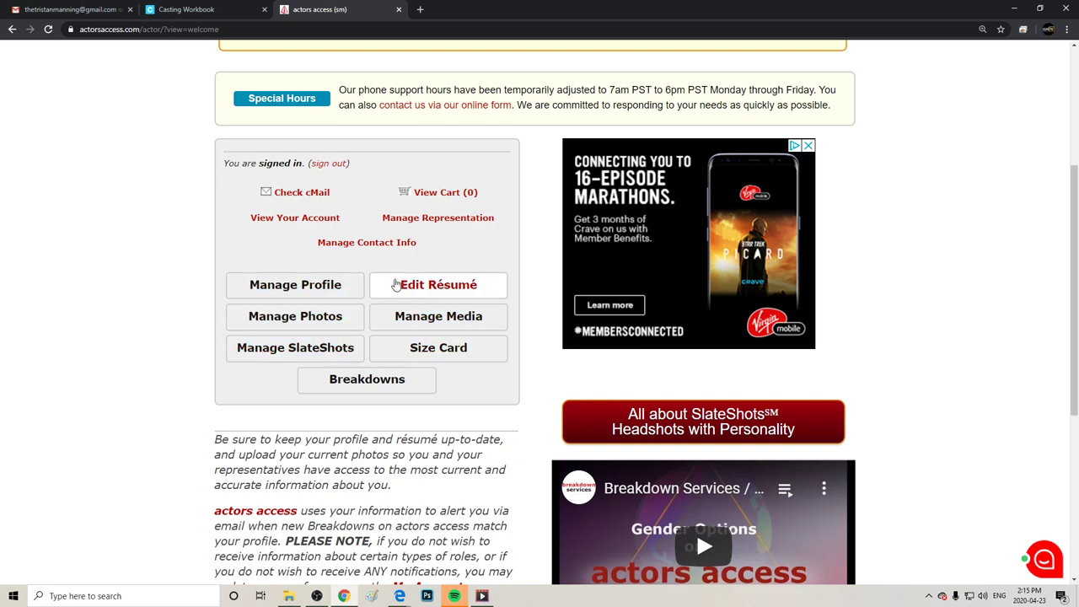
pyautogui.moveTo(1074, 239); pyautogui.dragTo(1046, 114)
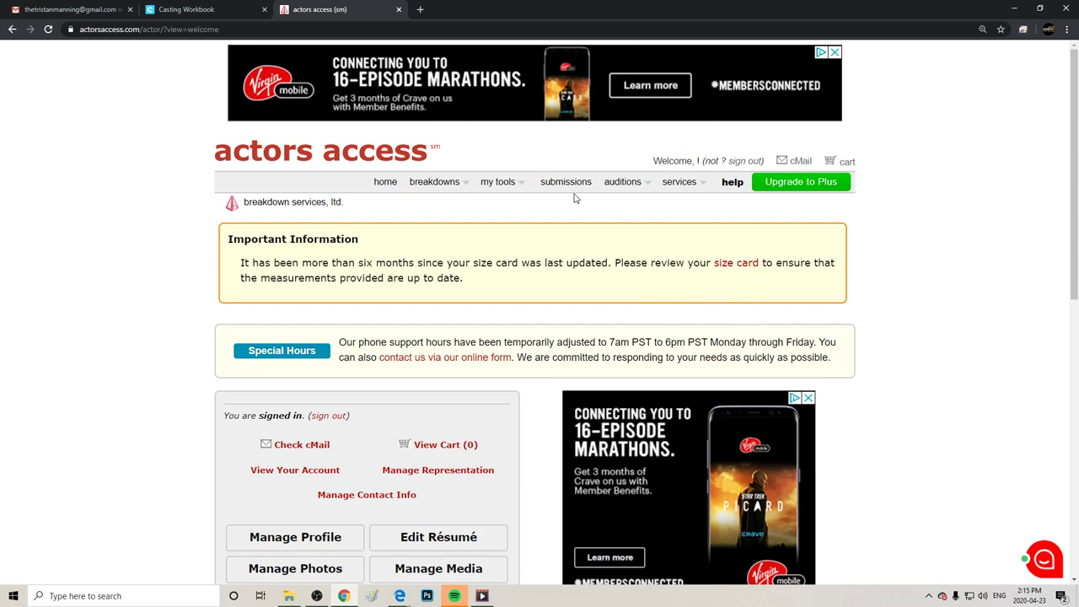
# Check the empty submission history, then open the Vancouver COMEDY TALENT SEARCH breakdown.
pyautogui.click(562, 186)
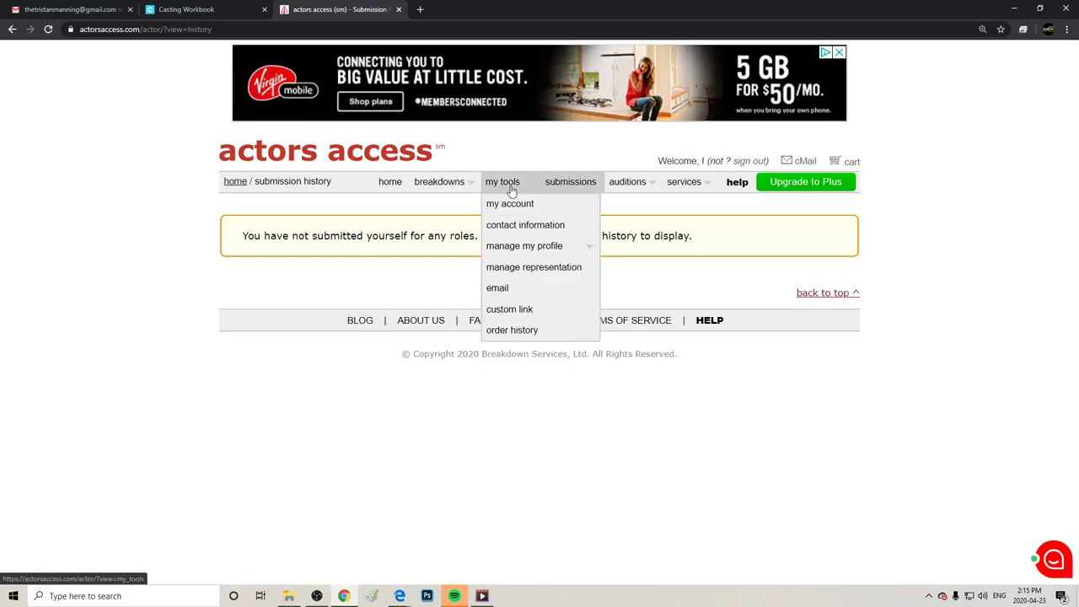
pyautogui.moveTo(461, 189)
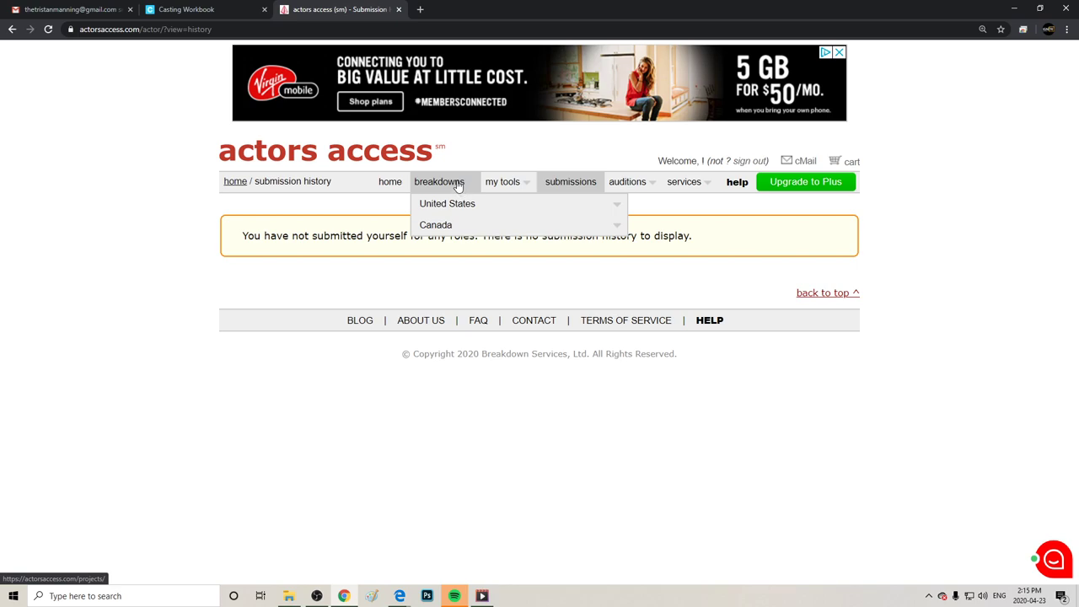
pyautogui.moveTo(464, 228)
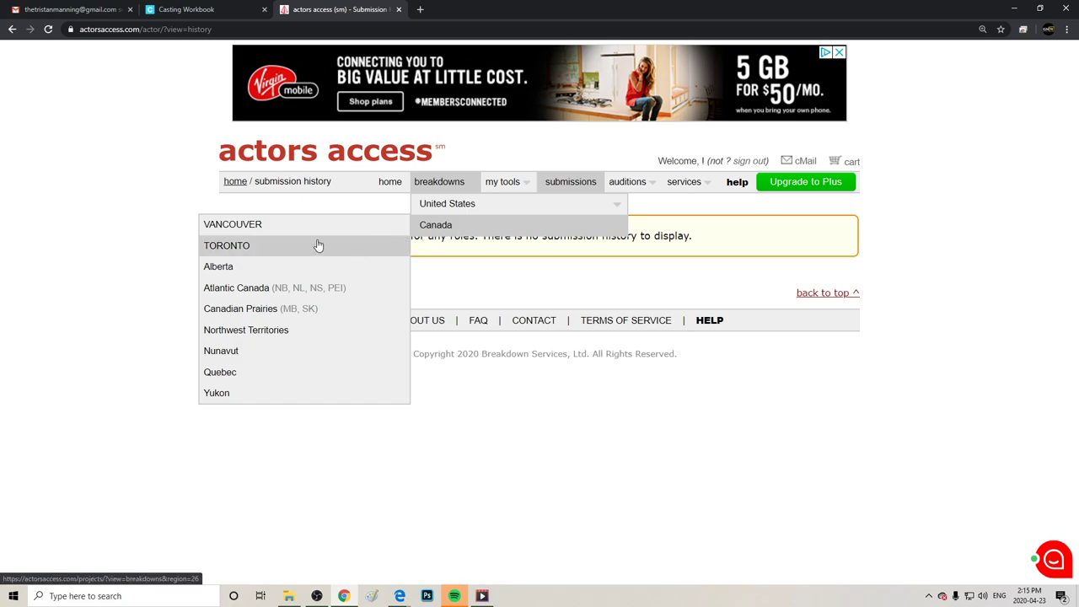
pyautogui.click(262, 231)
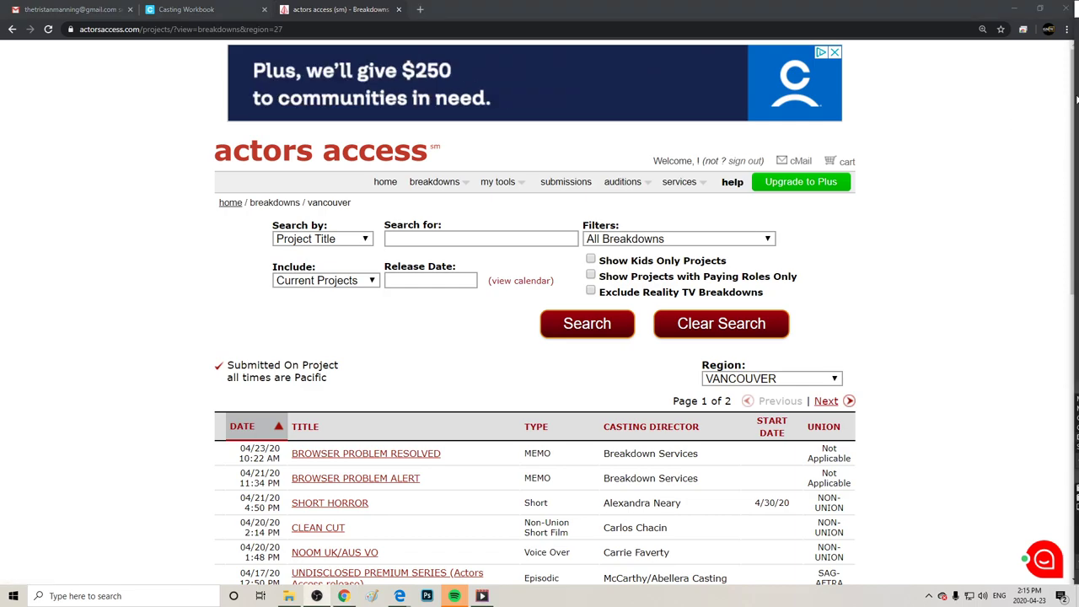
pyautogui.scroll(-5, 979, 293)
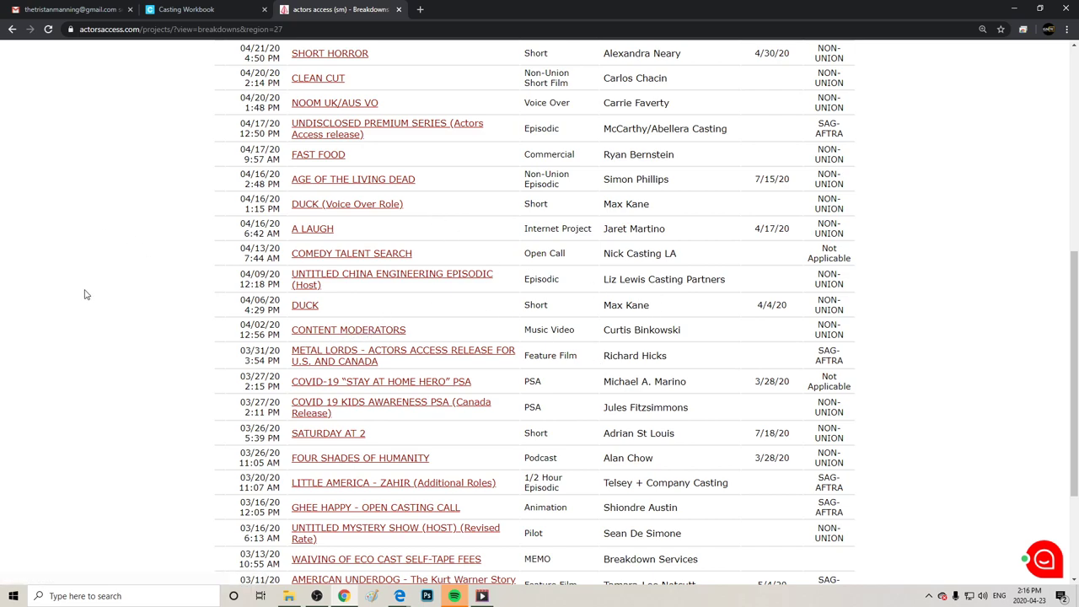
pyautogui.click(361, 253)
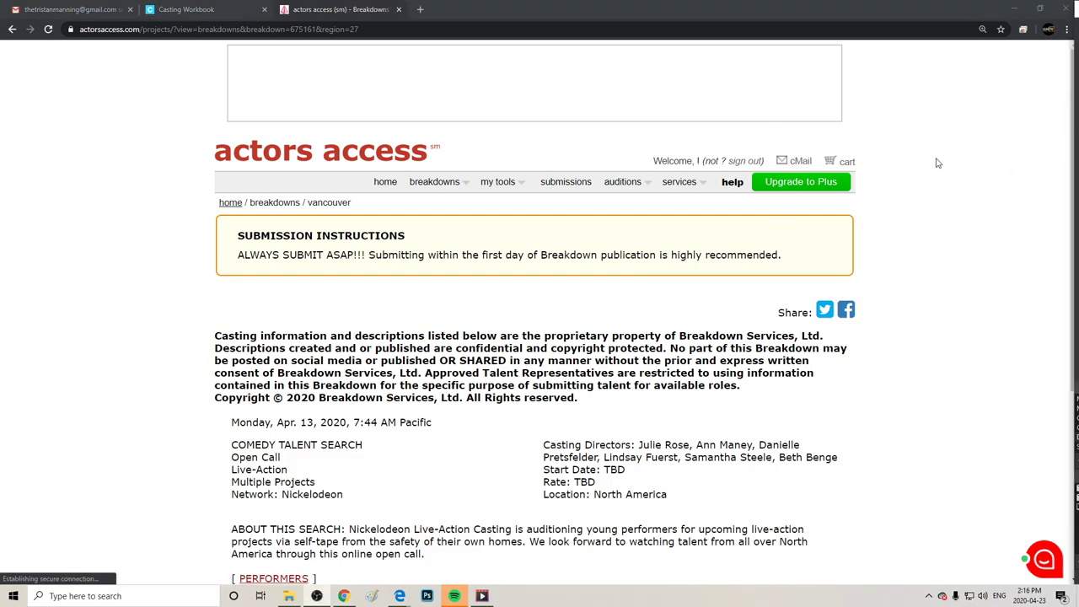
pyautogui.scroll(-4, 1008, 214)
pyautogui.scroll(1, 1008, 214)
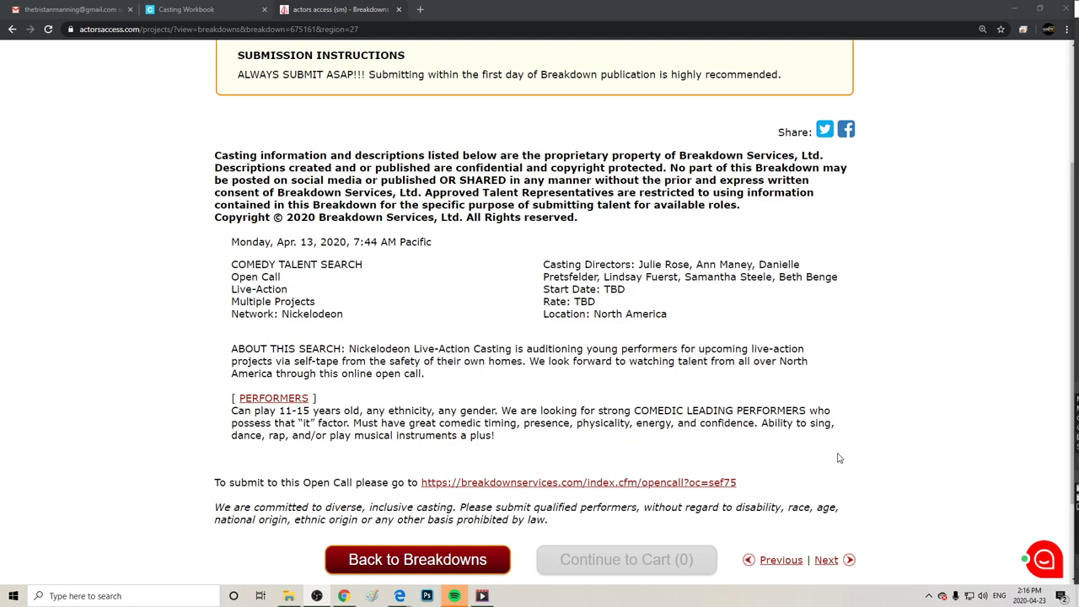
pyautogui.moveTo(216, 485); pyautogui.dragTo(774, 489)
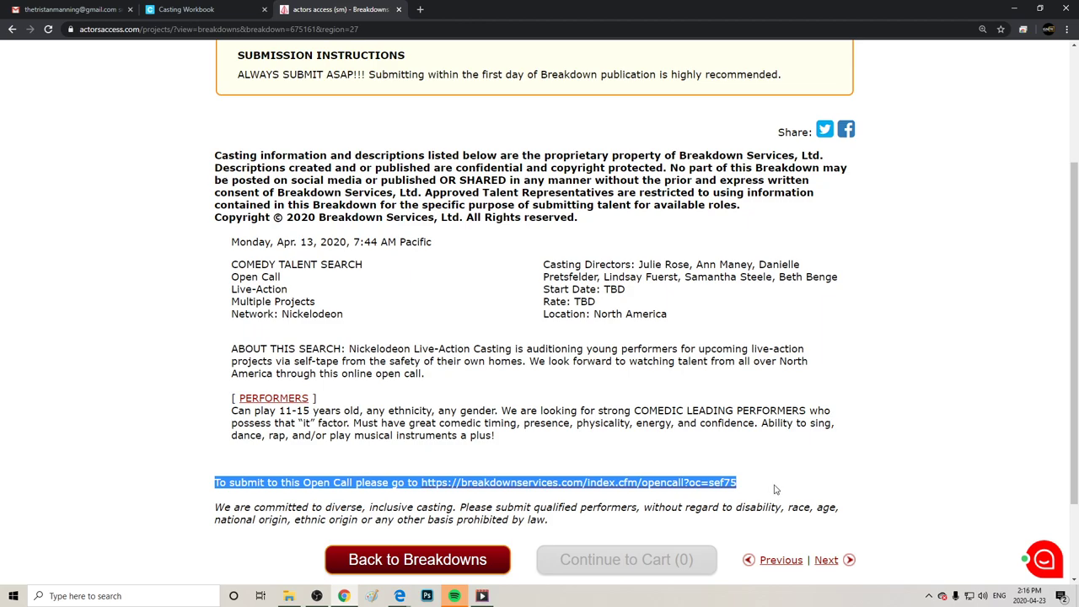
pyautogui.click(855, 448)
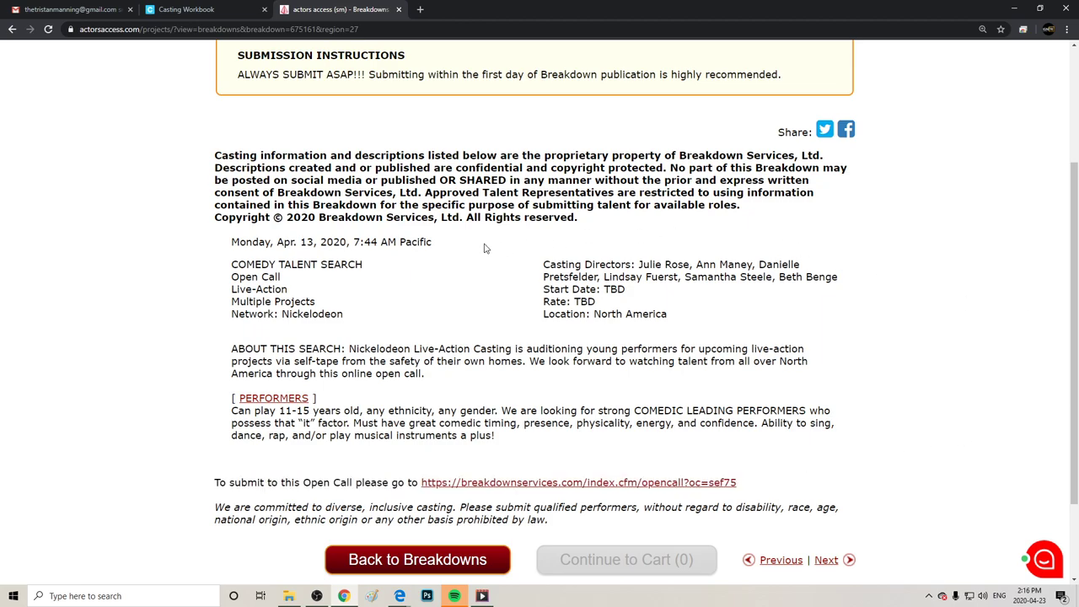
pyautogui.click(12, 29)
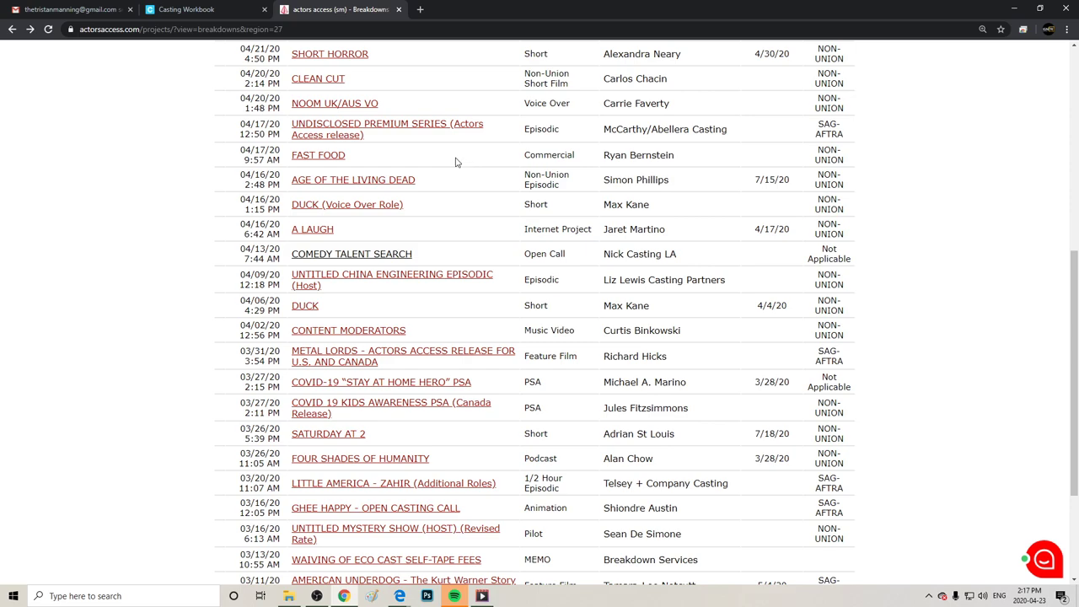
pyautogui.moveTo(447, 141); pyautogui.dragTo(449, 120)
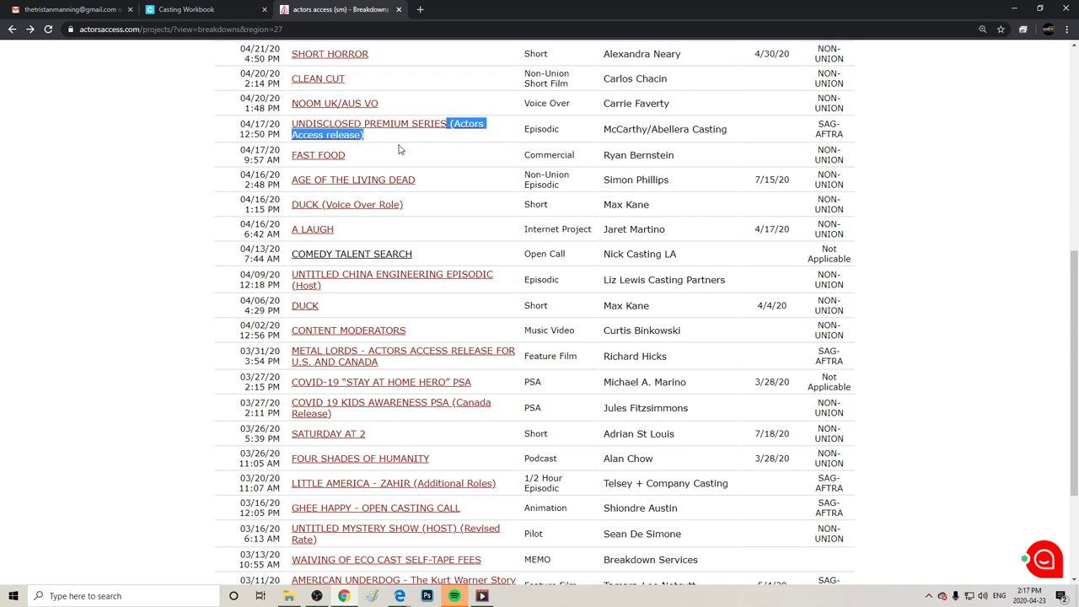
pyautogui.click(182, 127)
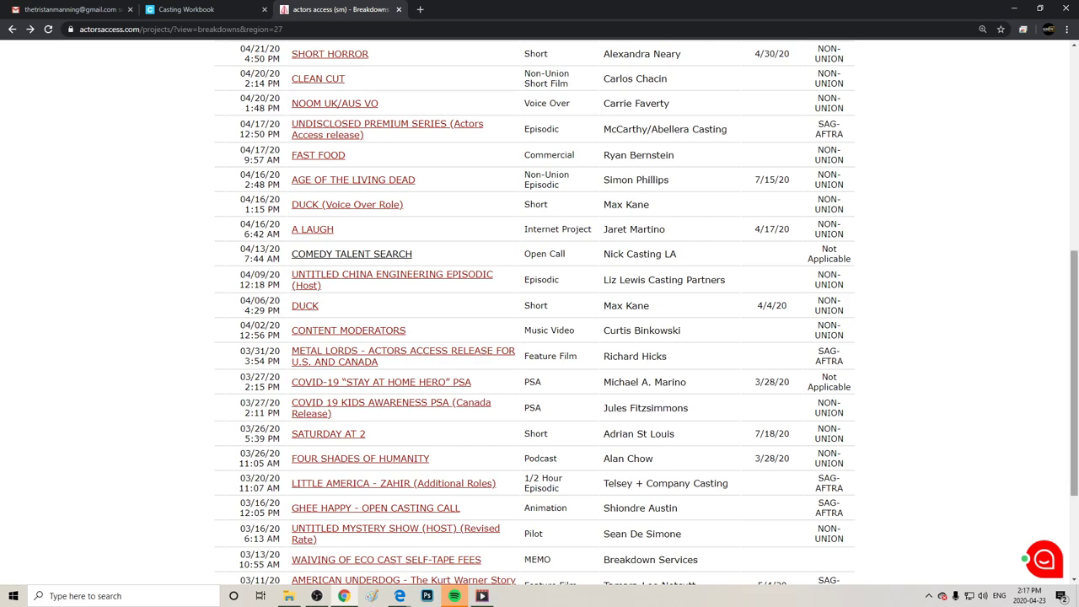
pyautogui.moveTo(1064, 291); pyautogui.dragTo(1068, 352)
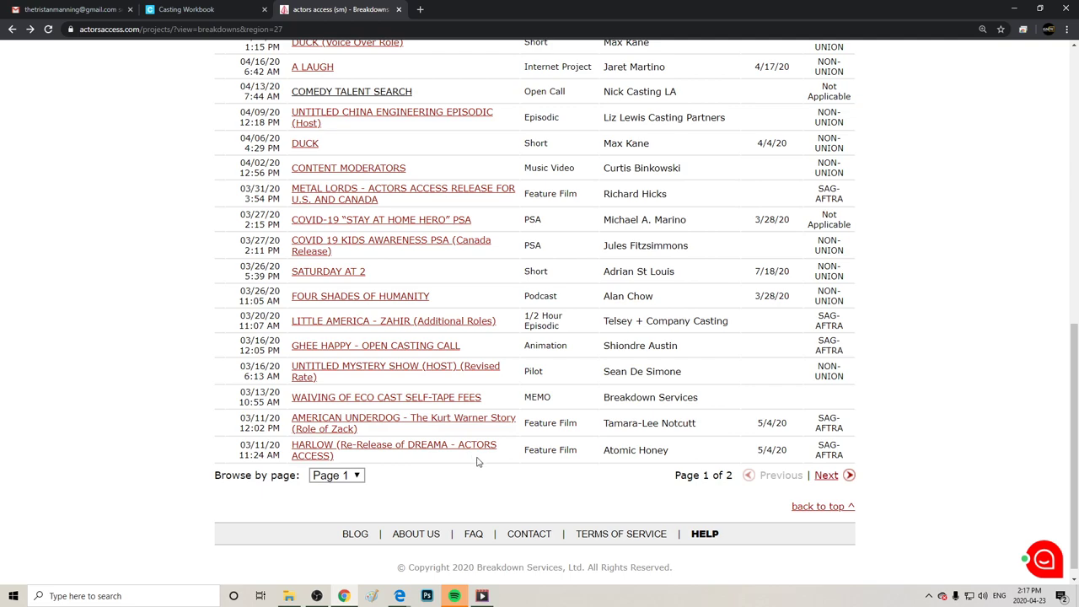
pyautogui.moveTo(480, 461); pyautogui.dragTo(461, 442)
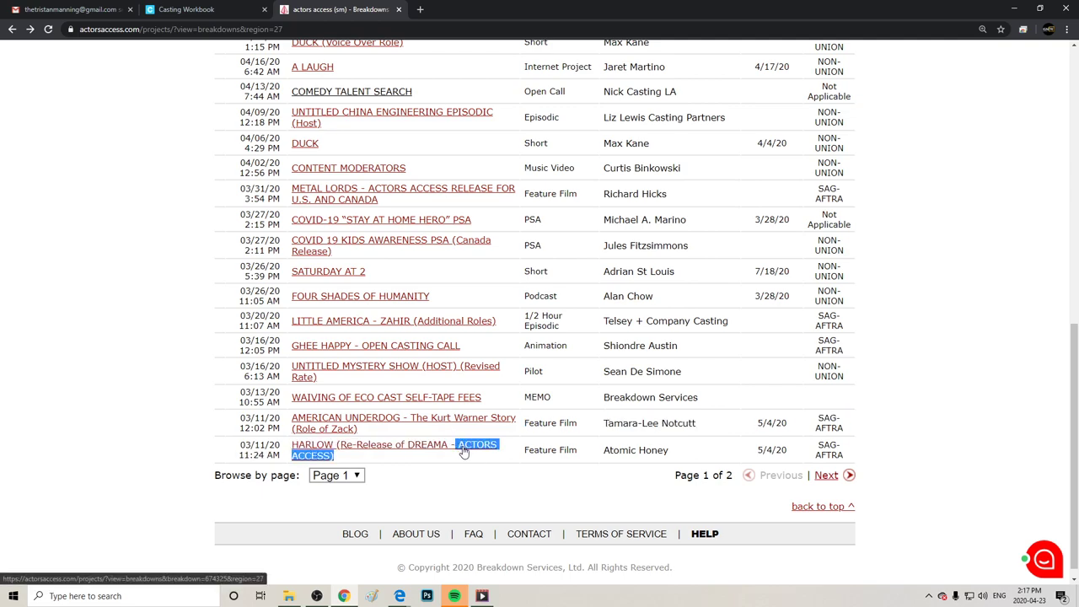
pyautogui.click(985, 379)
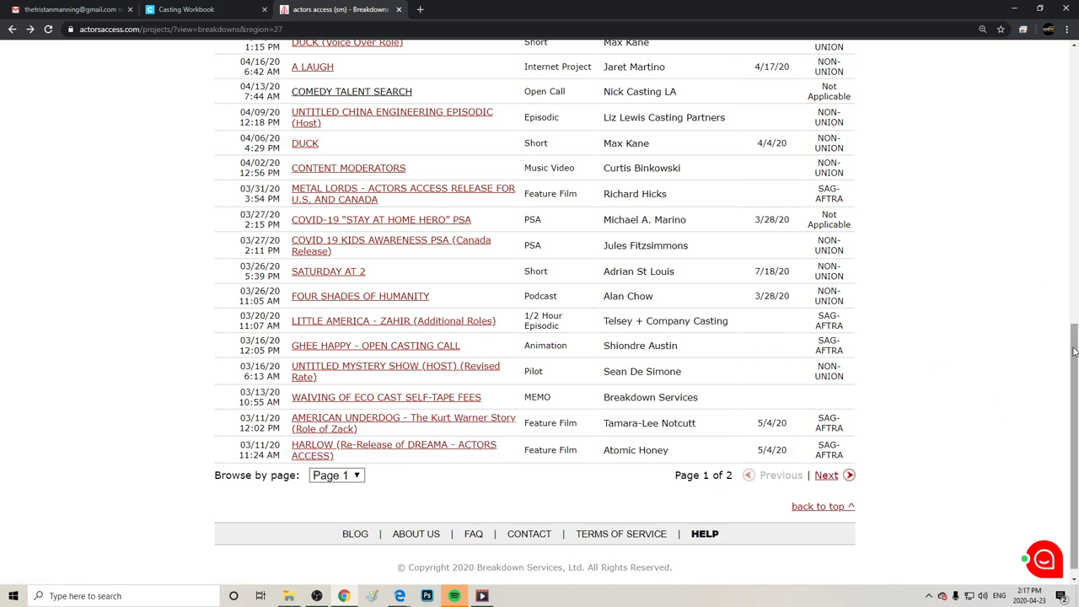
pyautogui.scroll(4, 1062, 278)
pyautogui.scroll(-4, 1012, 144)
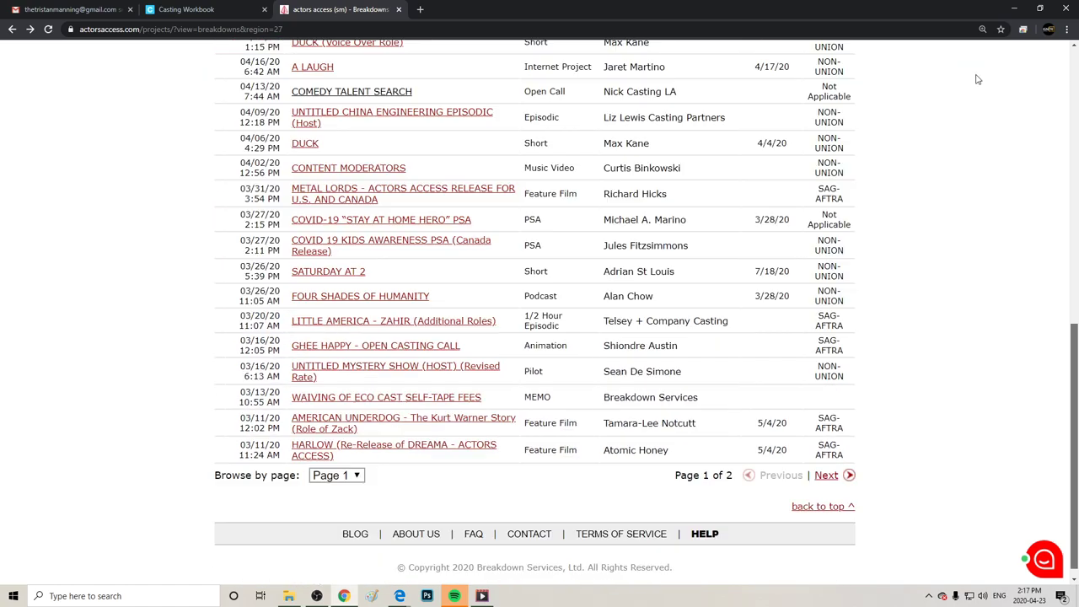
pyautogui.scroll(6, 983, 87)
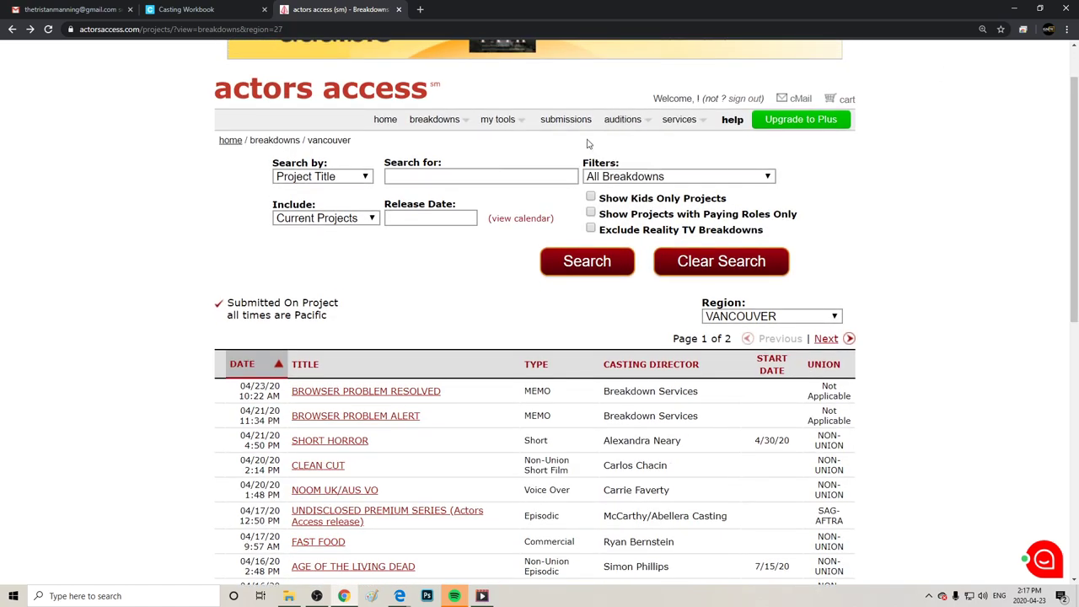
pyautogui.moveTo(443, 142)
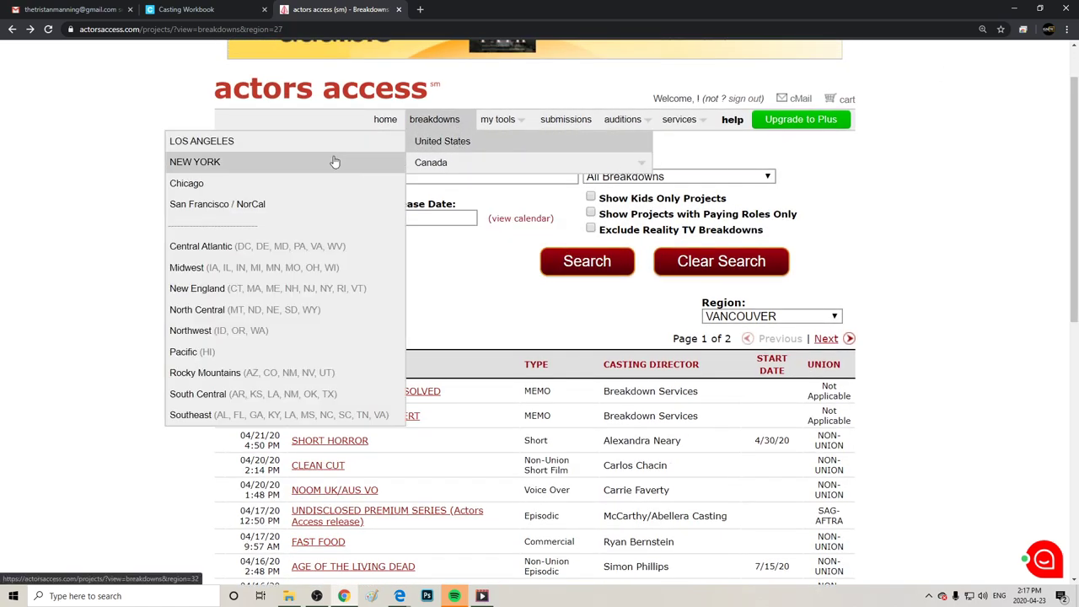
# Show the Los Angeles breakdowns and scroll through page 1 of 16, including CRAVINGS and SOLVE.
pyautogui.click(263, 148)
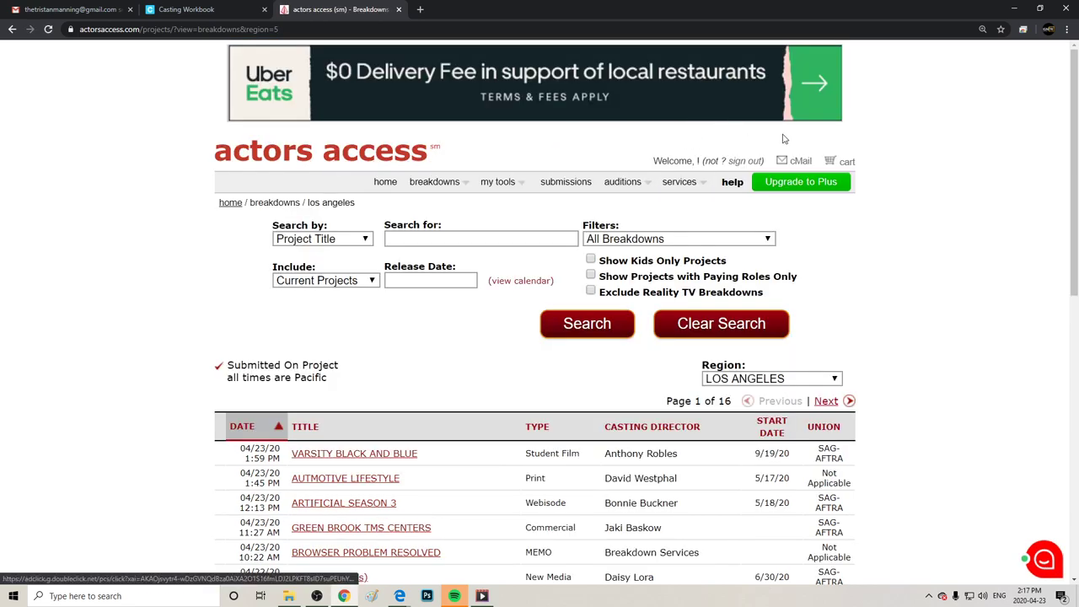
pyautogui.scroll(-2, 1073, 110)
pyautogui.scroll(-2, 1071, 253)
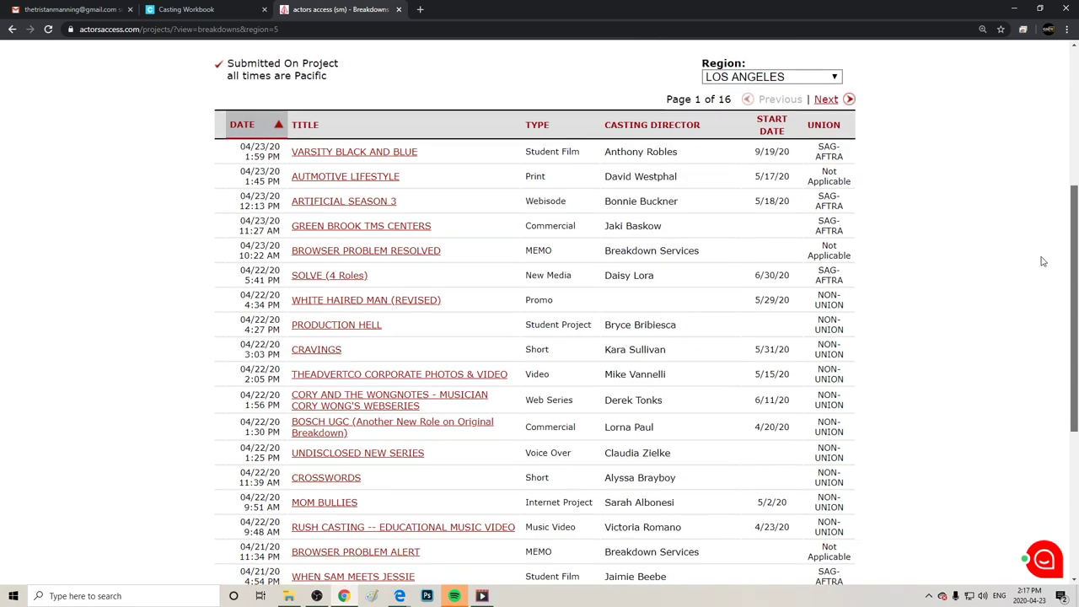
pyautogui.scroll(-1, 1039, 274)
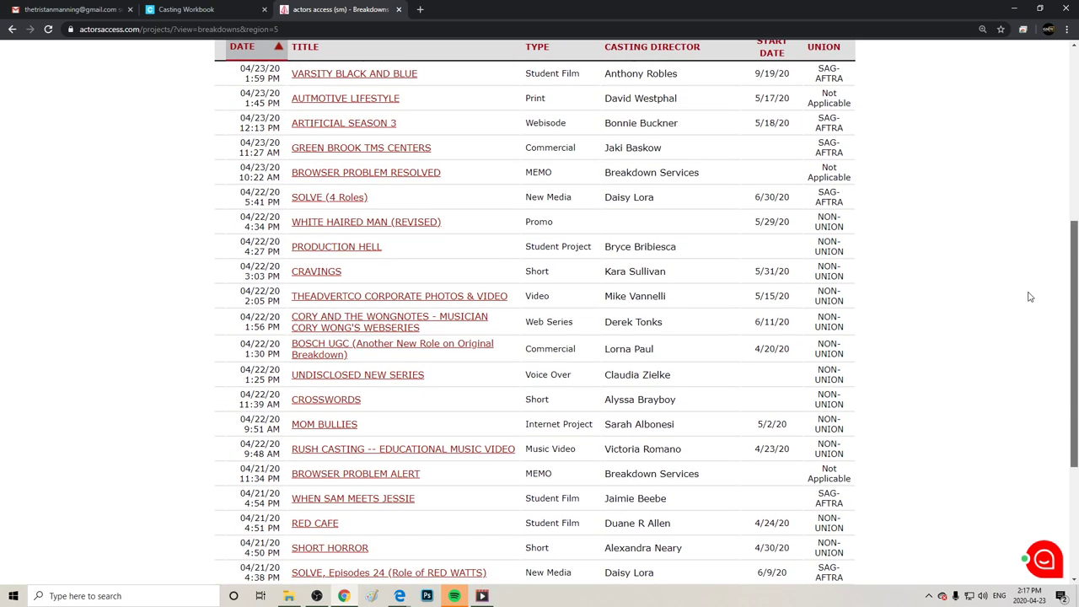
pyautogui.scroll(-1, 1031, 297)
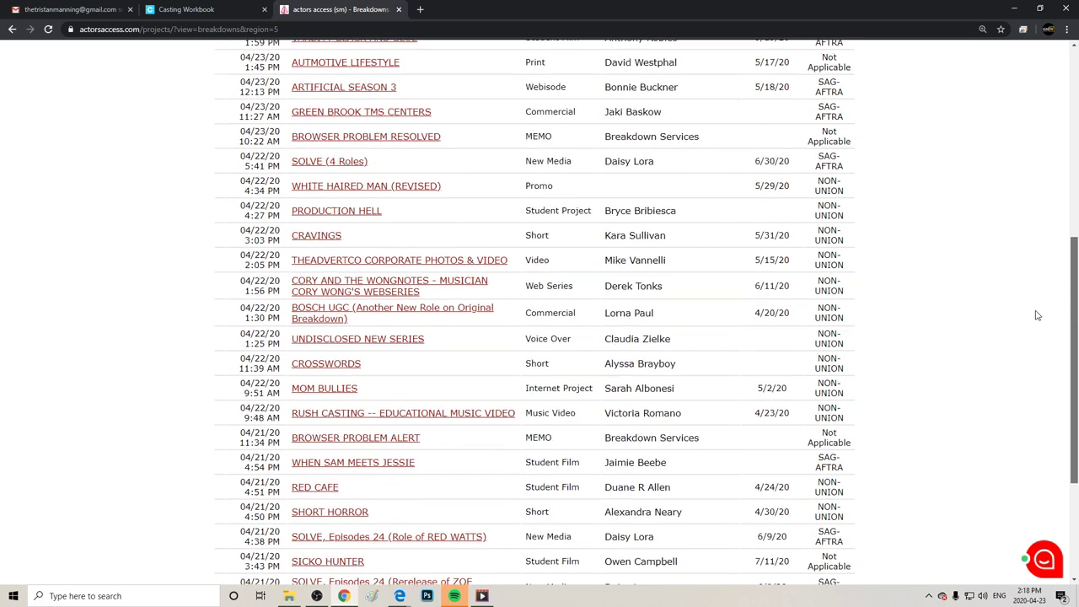
pyautogui.scroll(-1, 1024, 336)
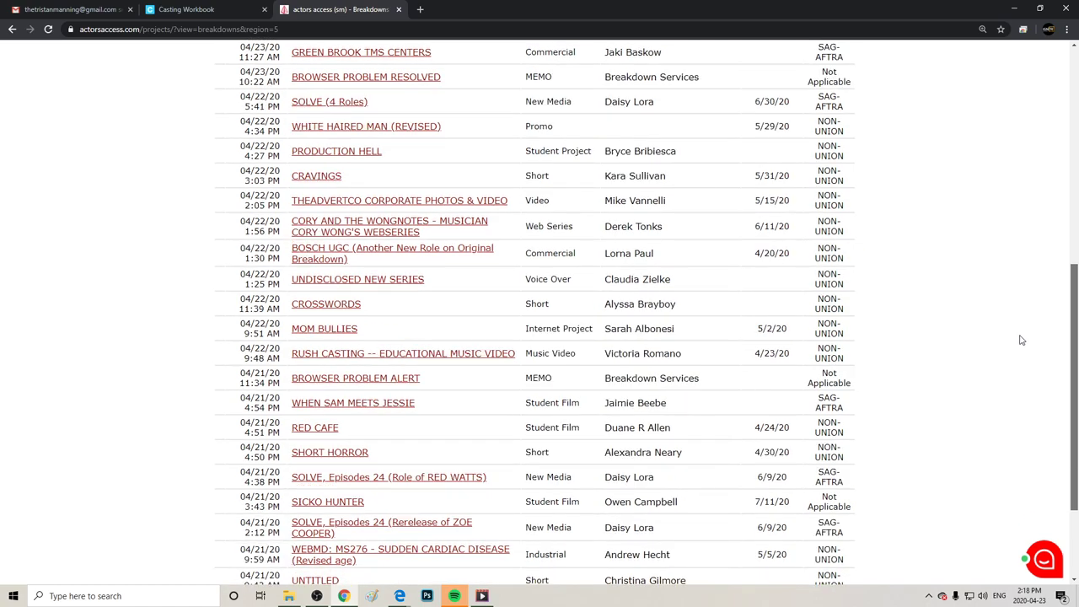
pyautogui.scroll(-1, 1022, 346)
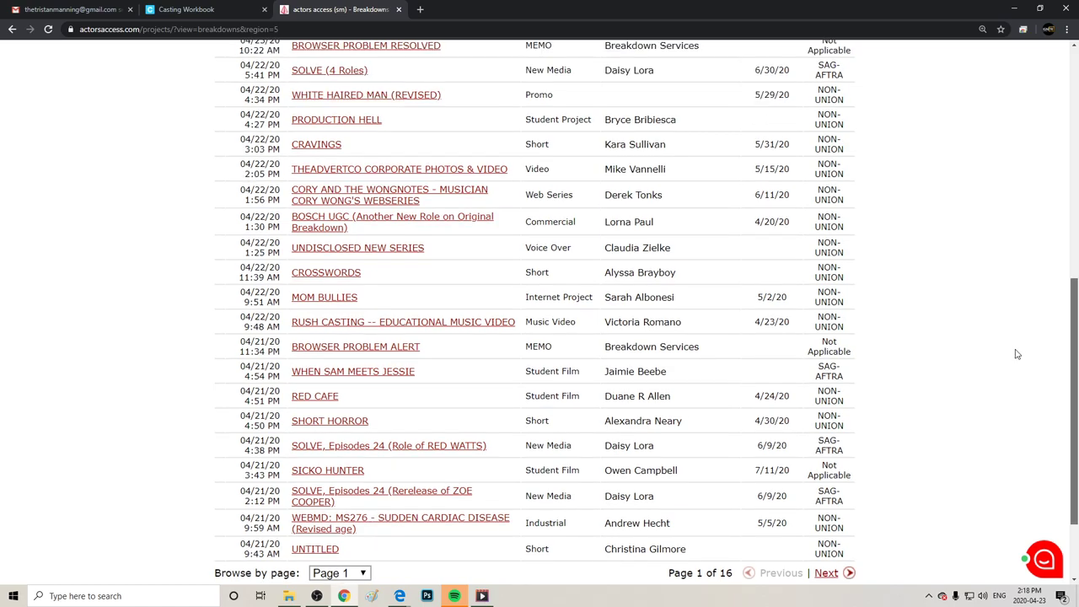
pyautogui.scroll(1, 1018, 347)
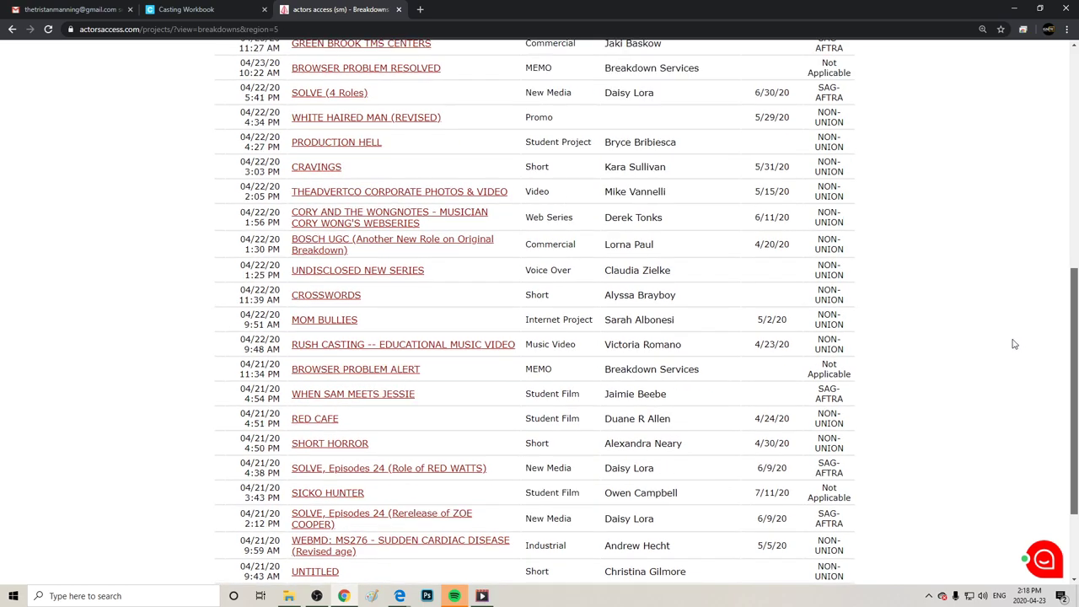
pyautogui.scroll(-1, 1008, 344)
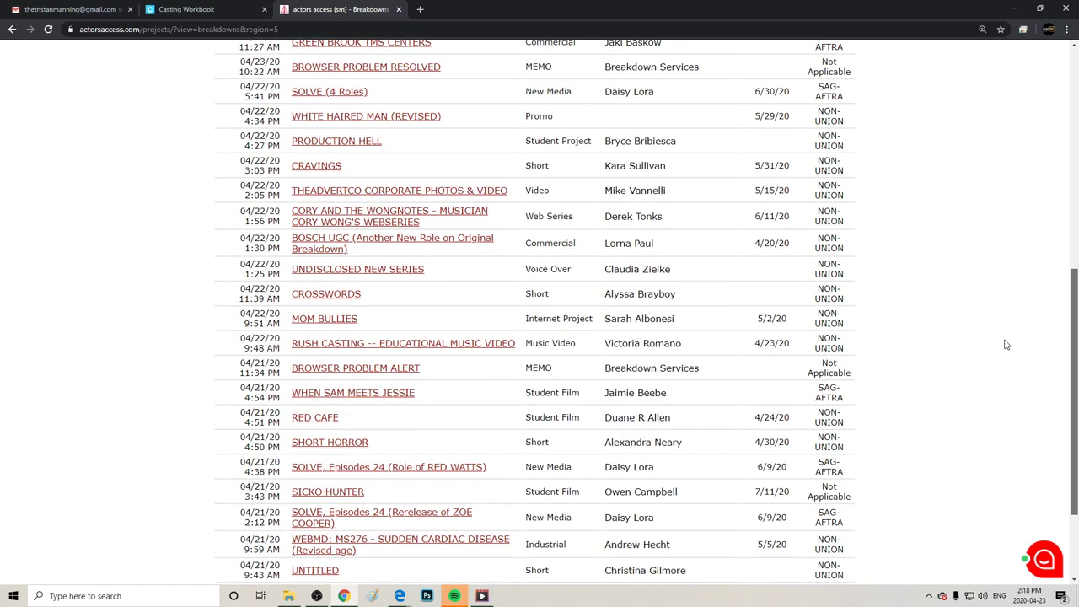
pyautogui.scroll(-1, 1007, 346)
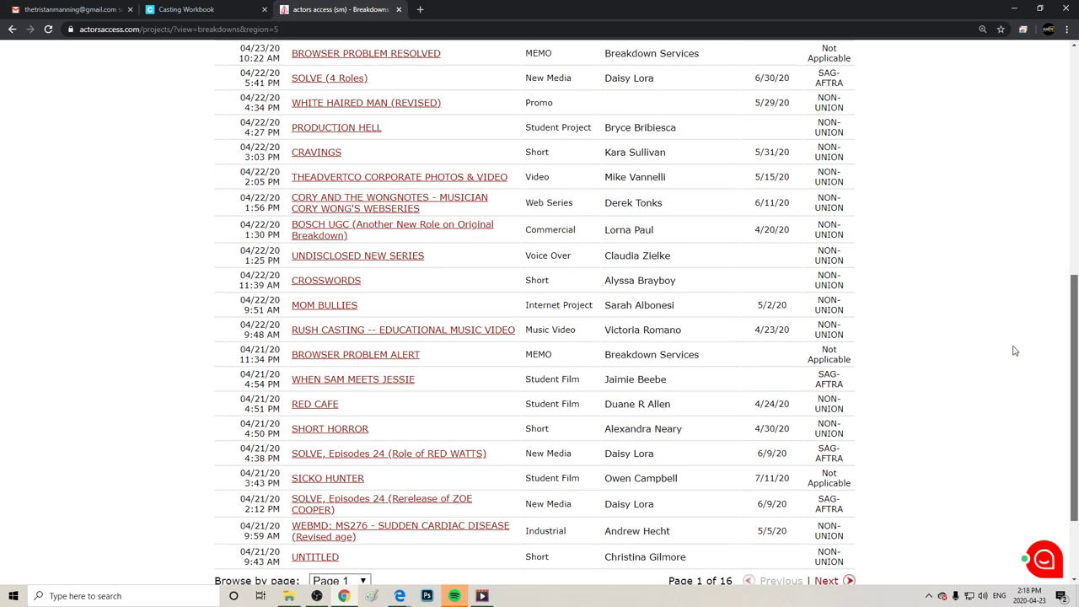
pyautogui.scroll(6, 1016, 351)
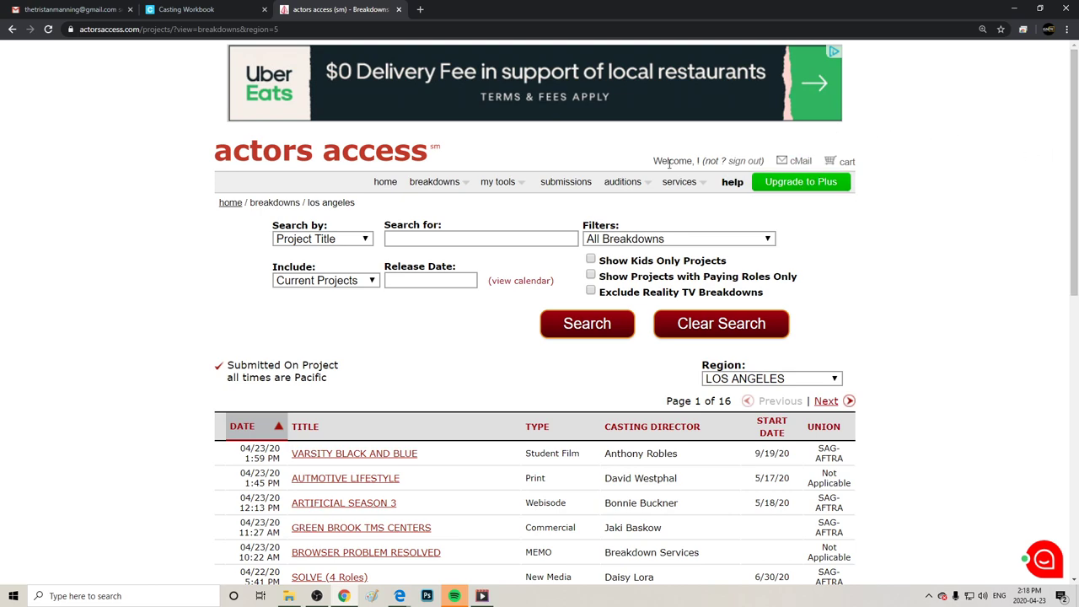
# Go to the home page, open Manage Profile, and open its Résumé section.
pyautogui.click(382, 187)
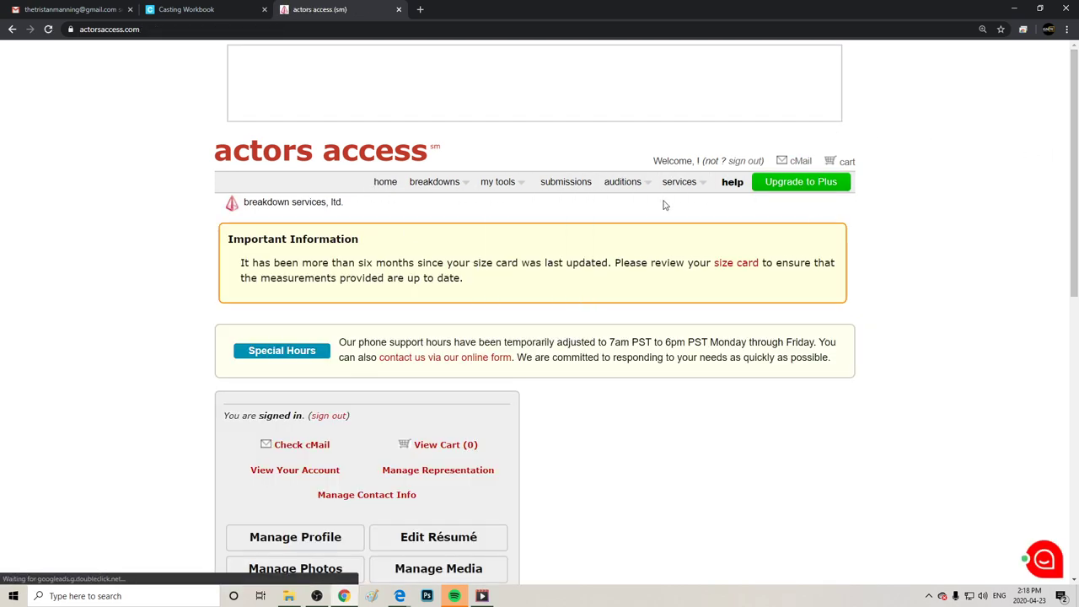
pyautogui.moveTo(1073, 118); pyautogui.dragTo(1073, 247)
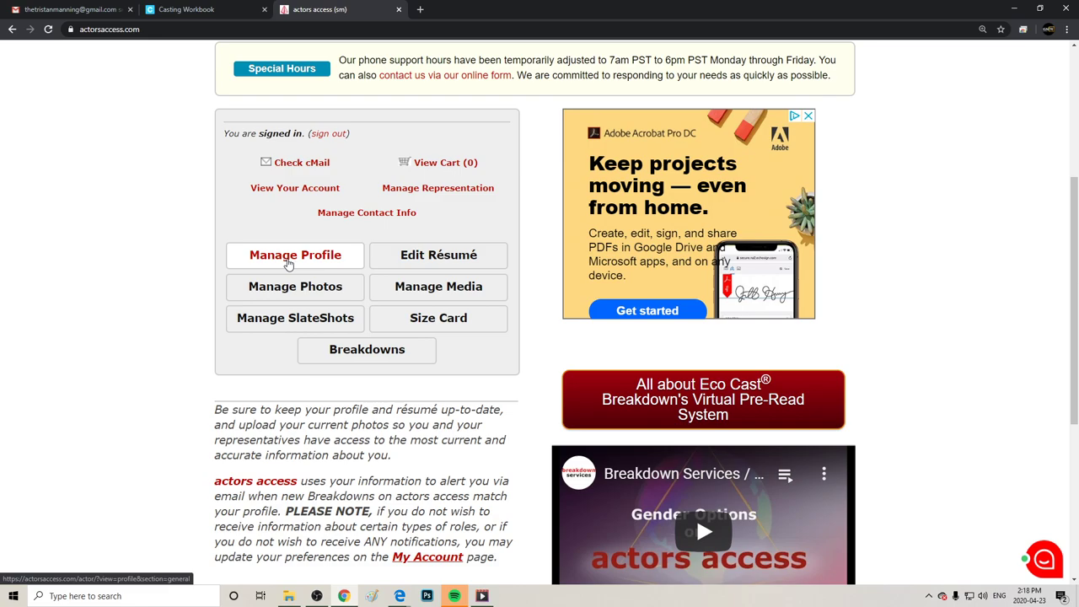
pyautogui.click(287, 261)
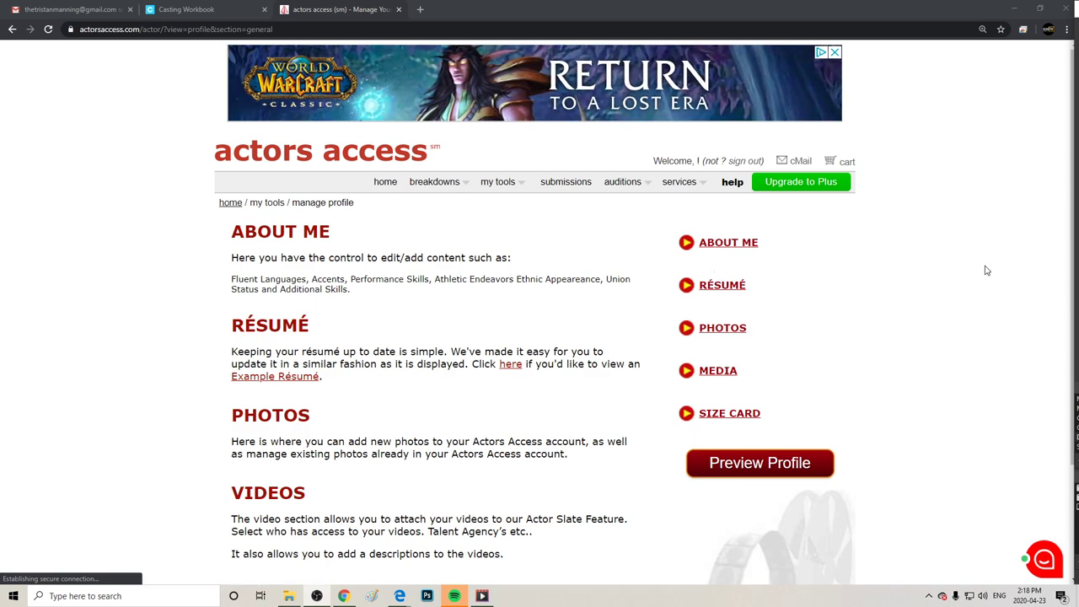
pyautogui.click(724, 244)
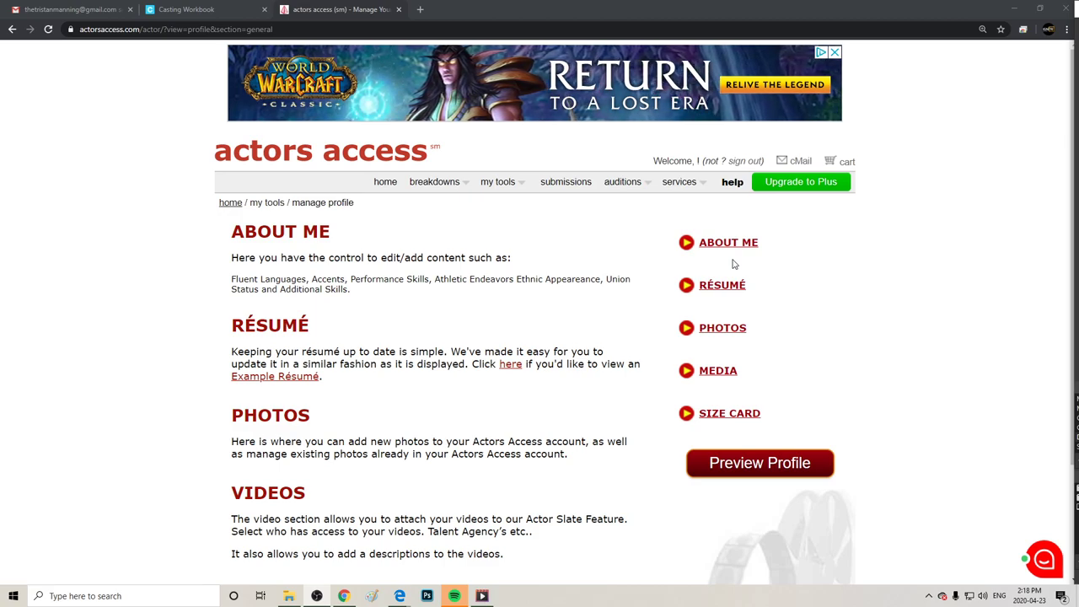
pyautogui.click(713, 286)
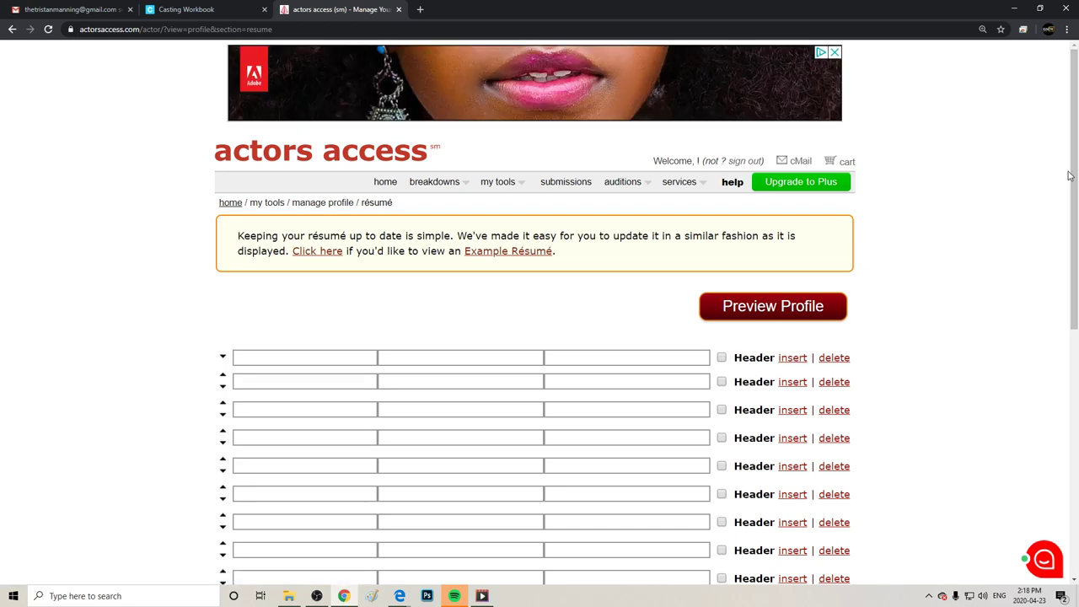
# Enter Film in the first résumé row, tick its Header box, and bring up the résumé file's folder.
pyautogui.scroll(-3, 1069, 174)
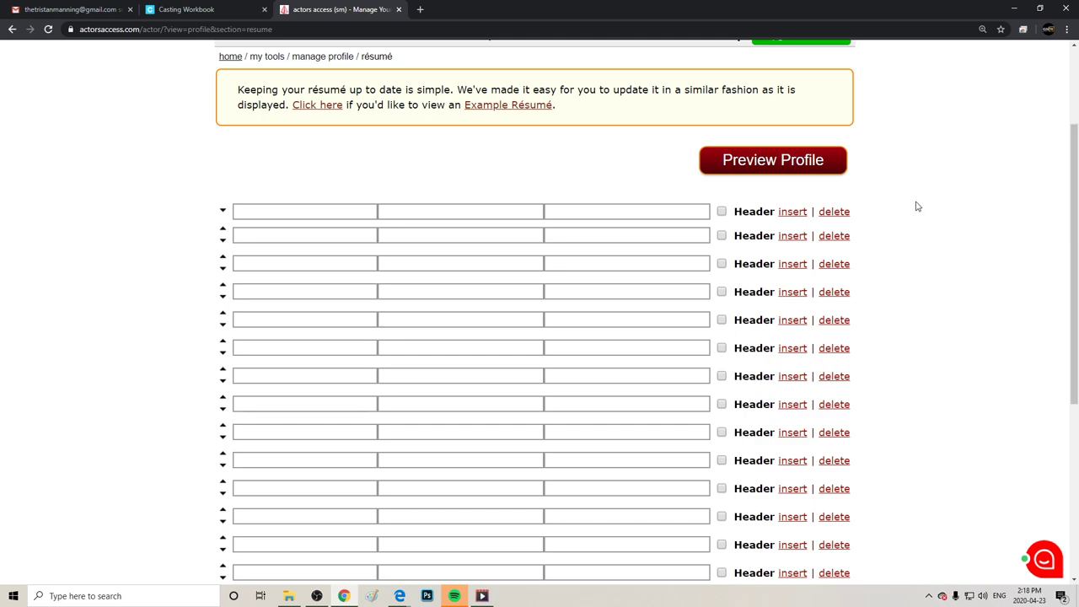
pyautogui.click(312, 214)
pyautogui.click(721, 211)
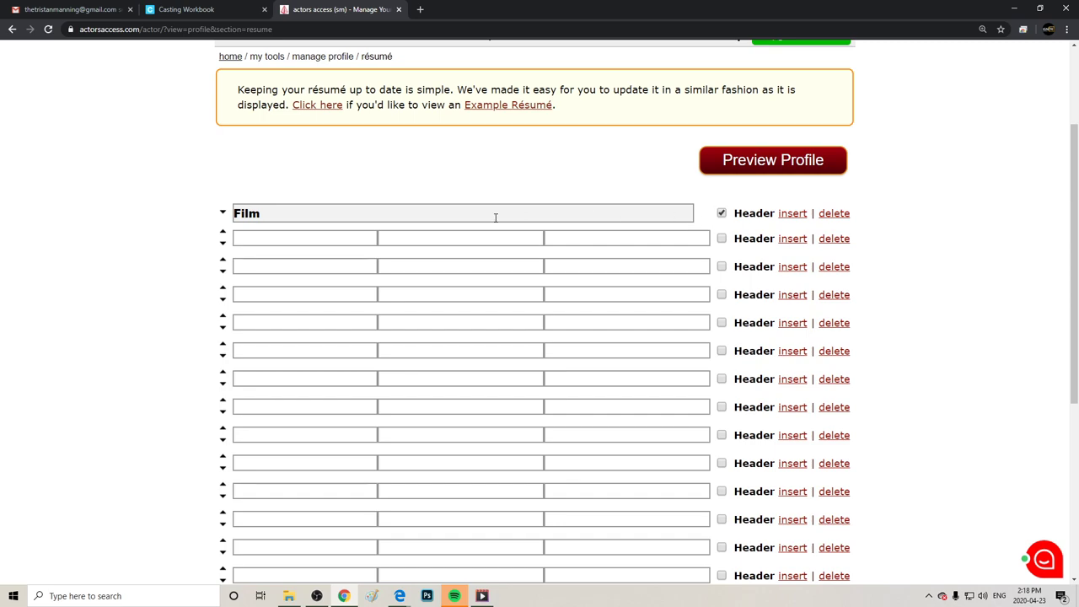
pyautogui.click(318, 214)
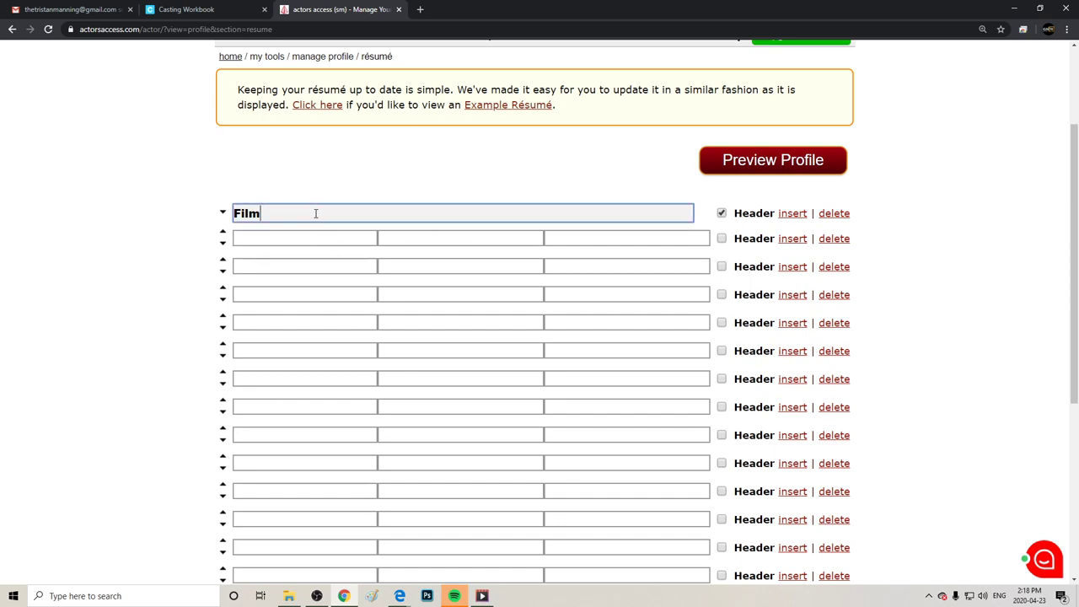
pyautogui.click(319, 237)
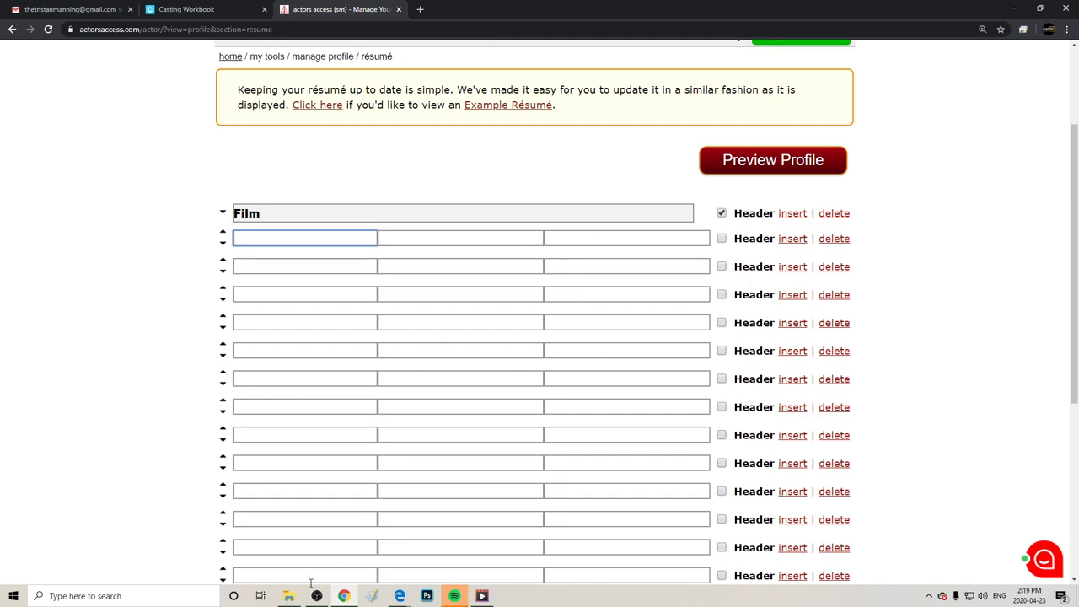
pyautogui.click(287, 596)
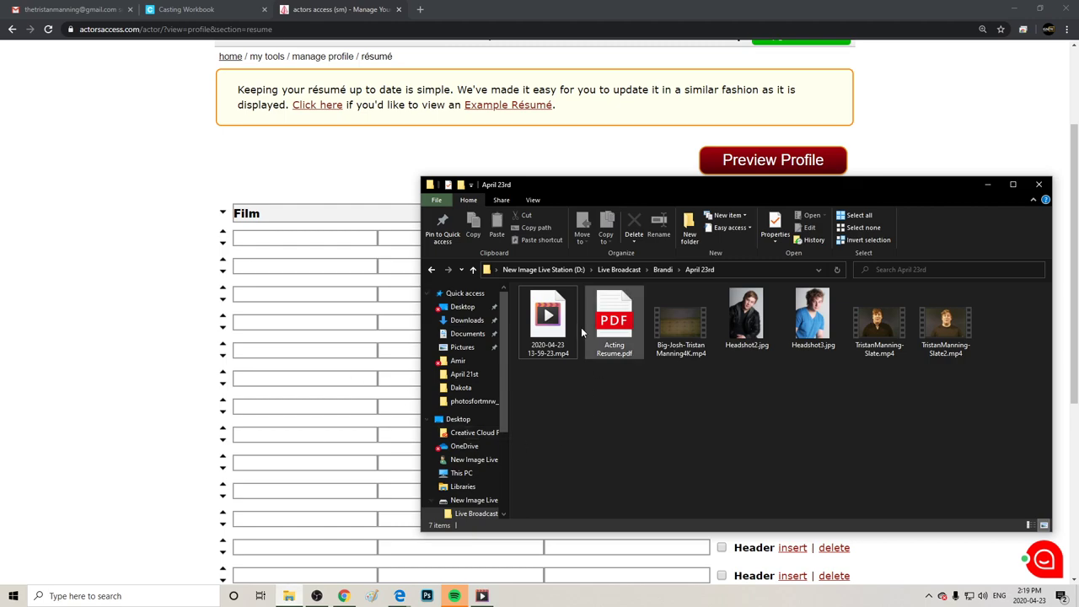
# Drag Acting Resume.pdf from File Explorer onto the page, then go back to the résumé editor.
pyautogui.click(613, 321)
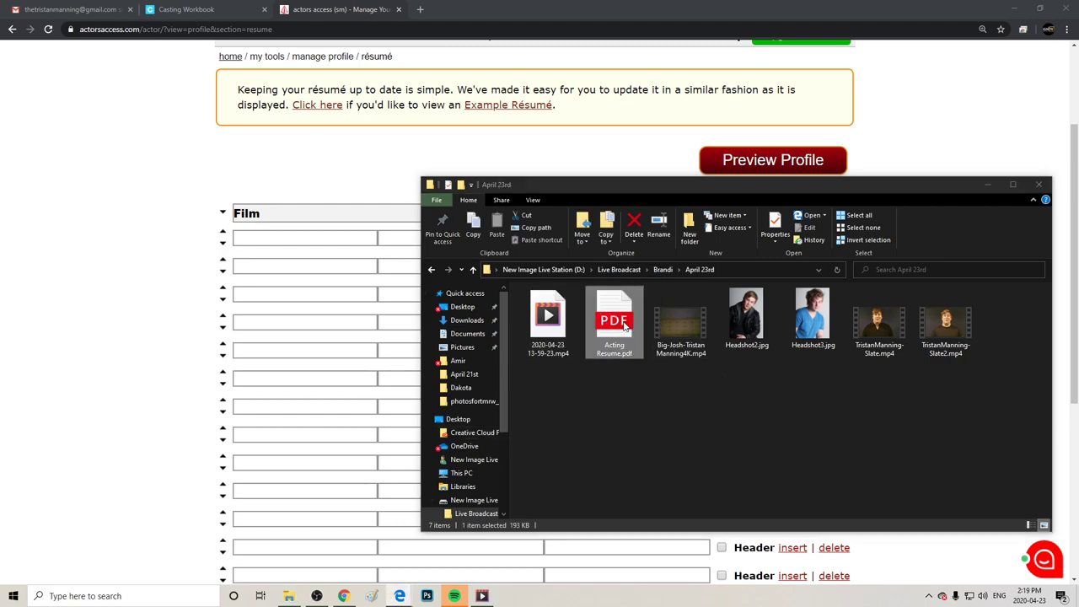
pyautogui.moveTo(623, 326); pyautogui.dragTo(414, 575)
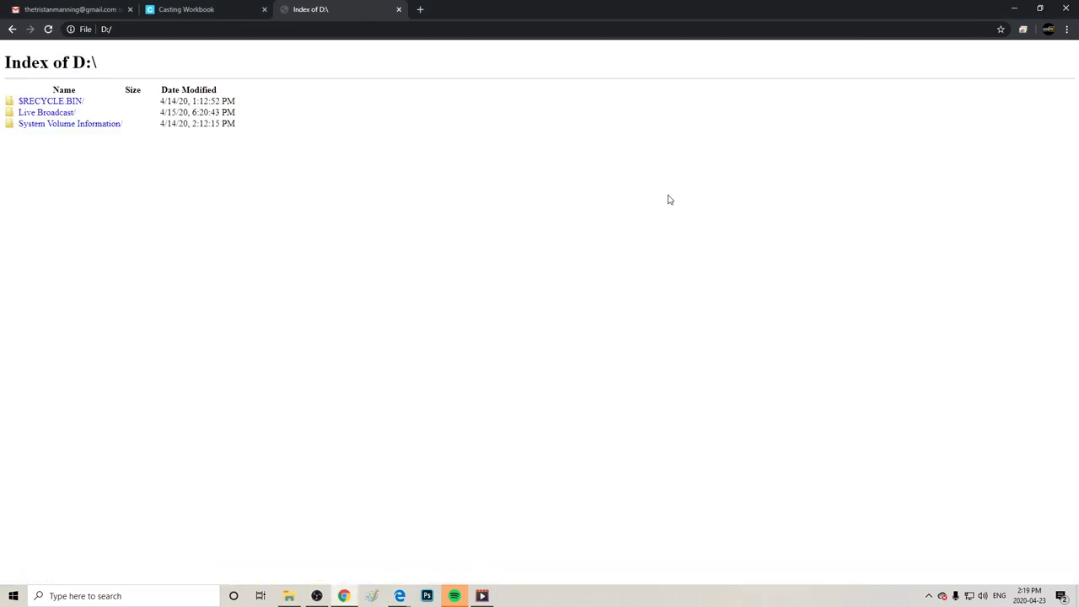
pyautogui.click(11, 29)
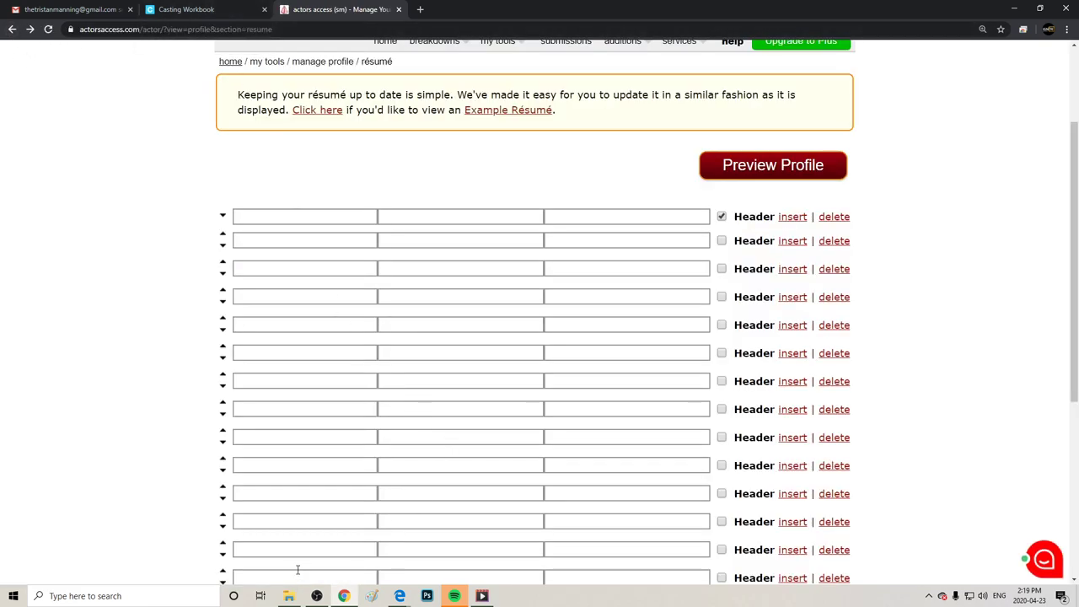
# Trash the Actors Access password email and open the Acting Resume attached to The Requested Documents.
pyautogui.click(50, 10)
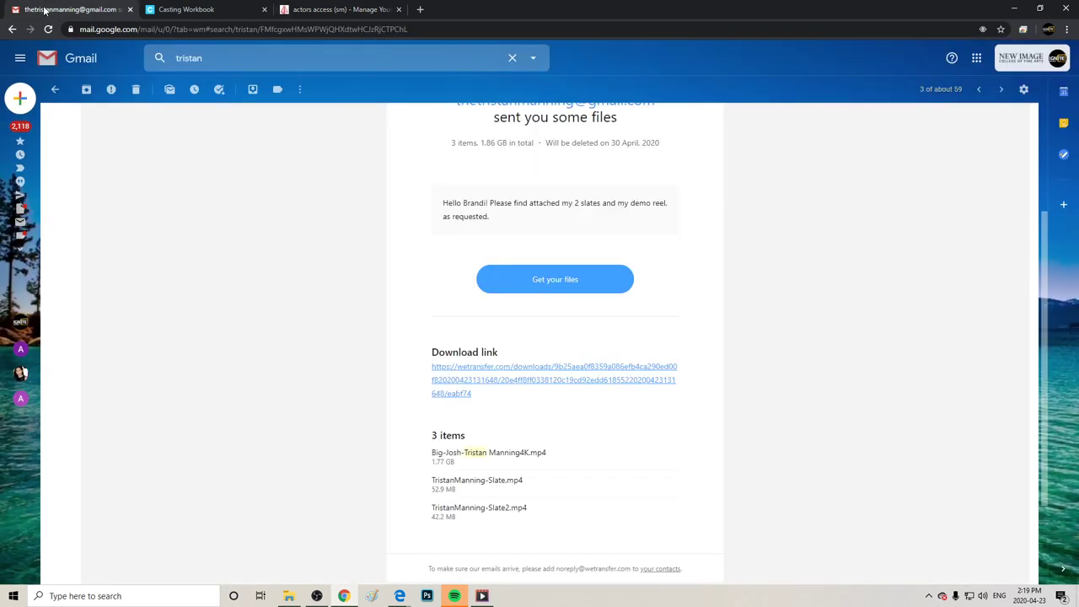
pyautogui.click(87, 90)
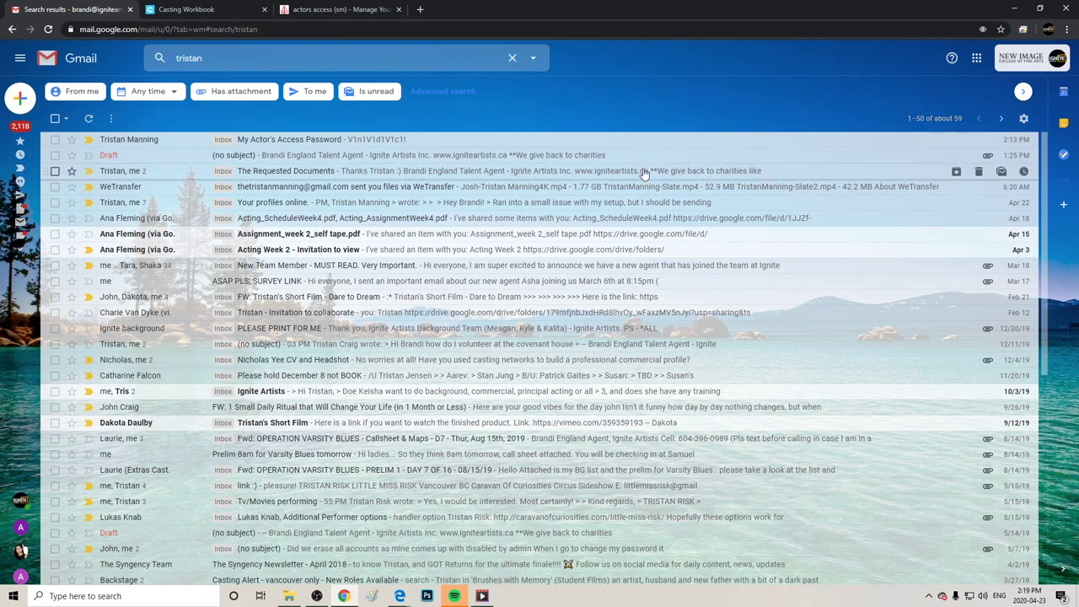
pyautogui.click(55, 139)
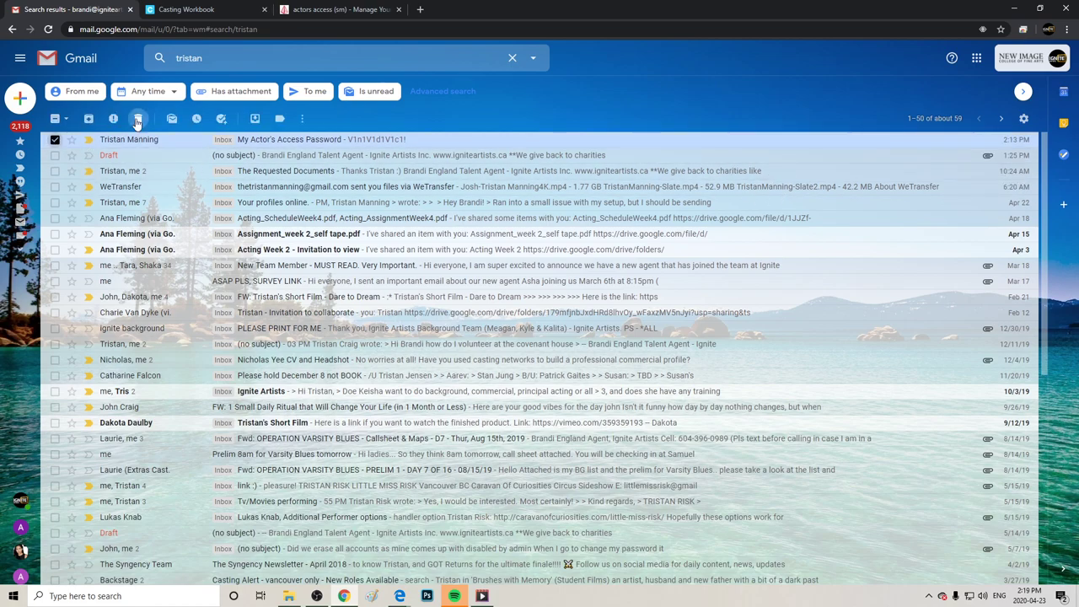
pyautogui.hotkey('shift', '3')
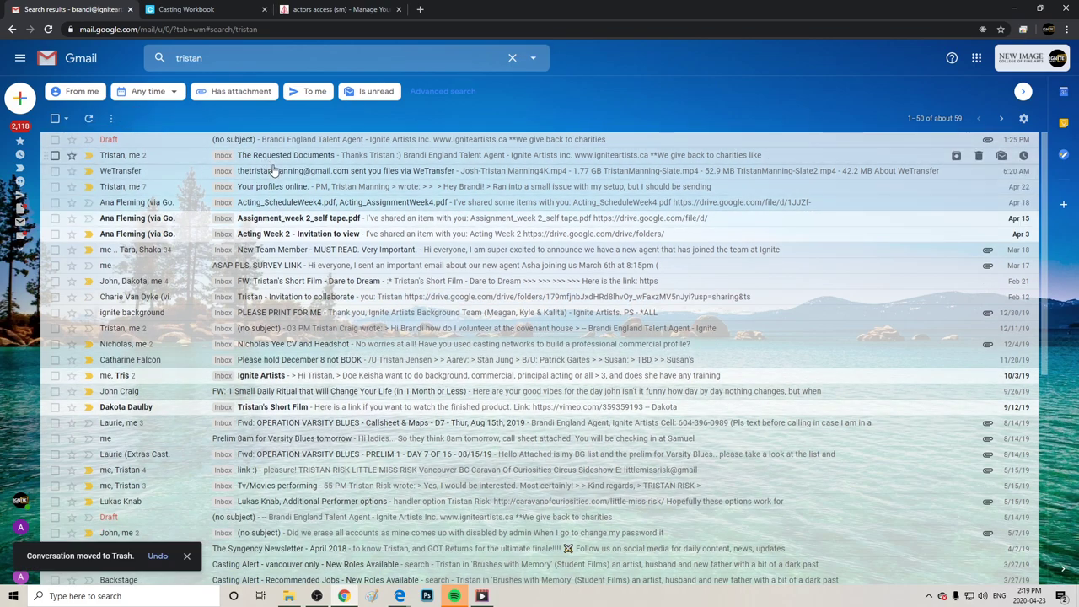
pyautogui.click(390, 157)
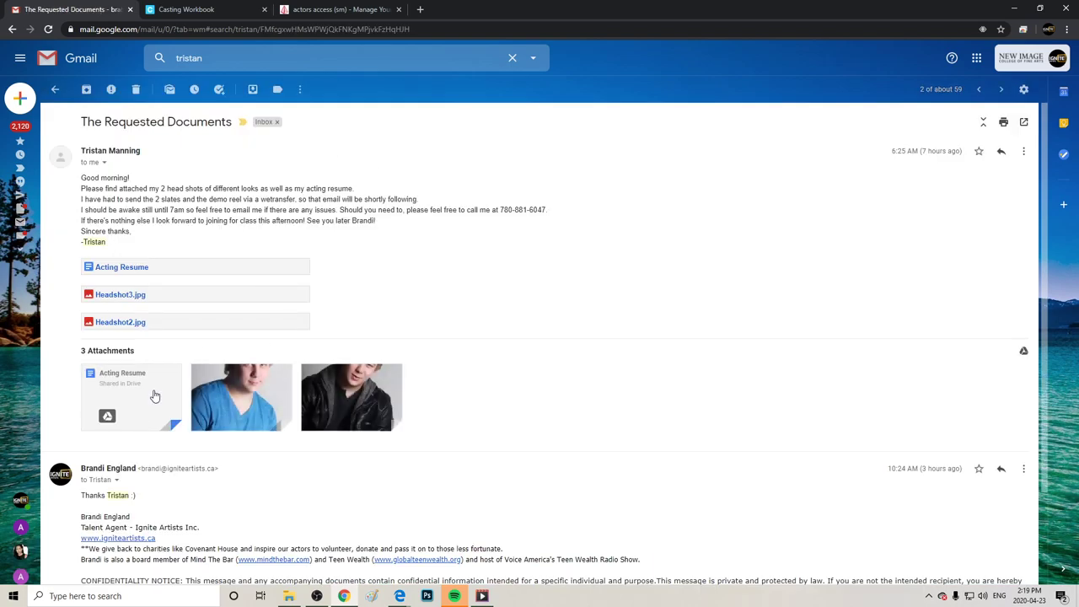
pyautogui.click(153, 394)
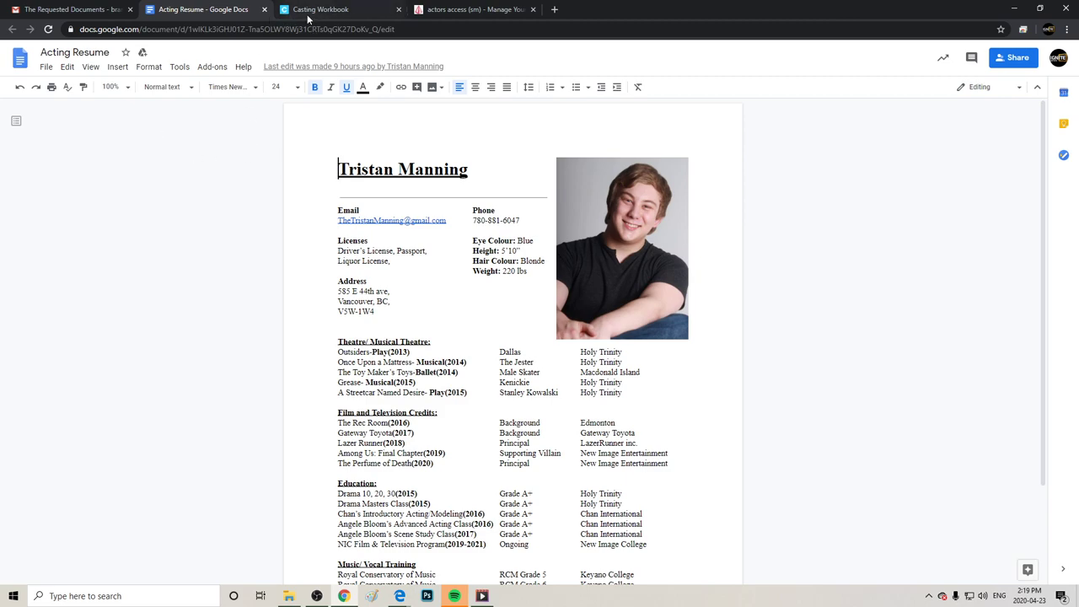
# Type Training in the first résumé row and make it a section header.
pyautogui.click(443, 10)
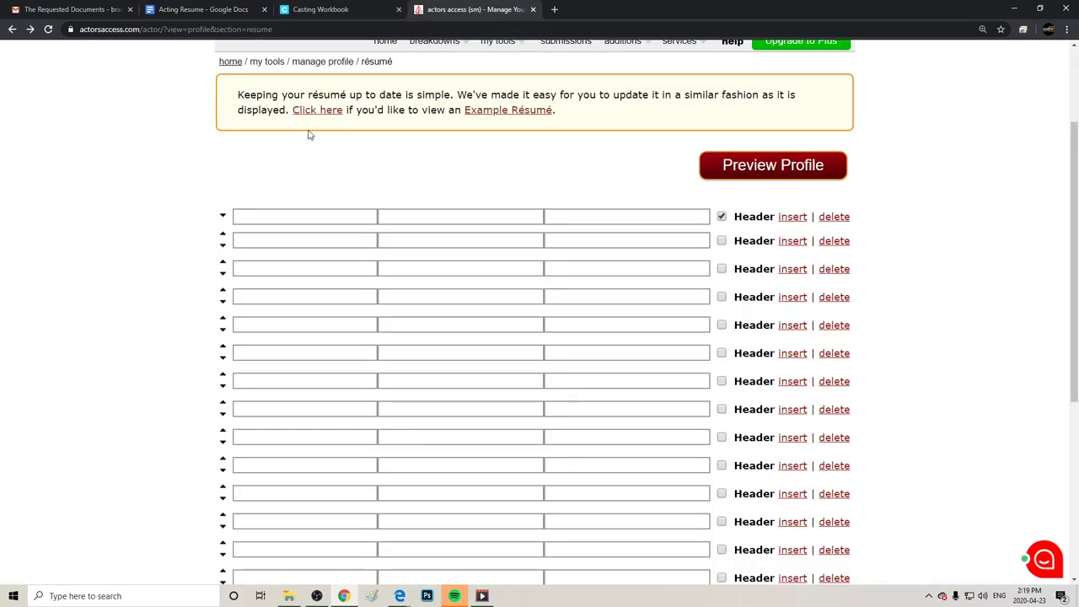
pyautogui.click(268, 216)
pyautogui.write('Training')
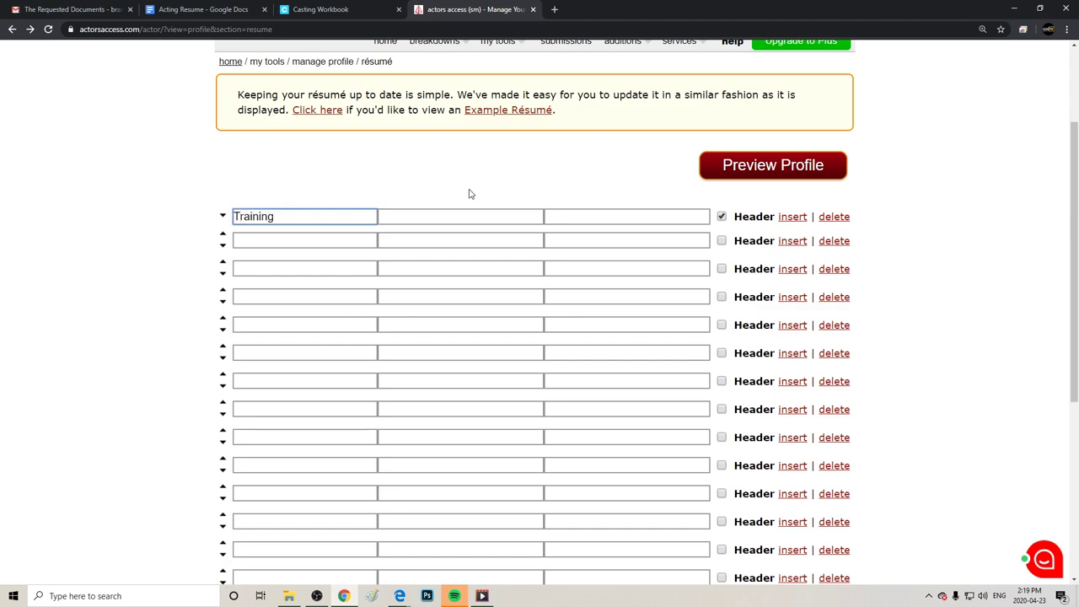
pyautogui.click(723, 220)
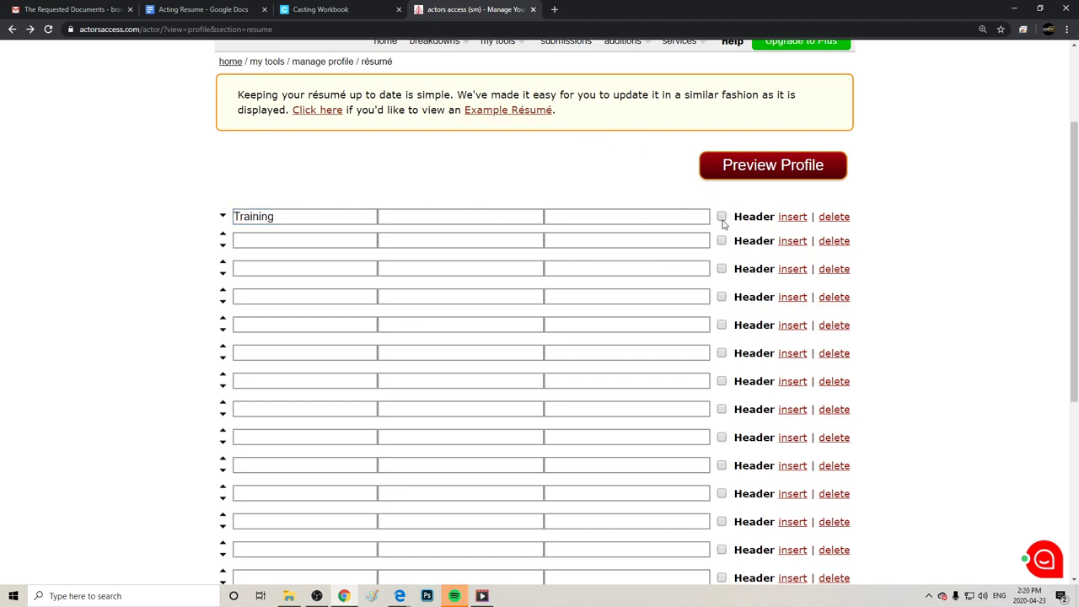
# Add a Scene Study entry at New Image College with the instructor's name.
pyautogui.click(319, 245)
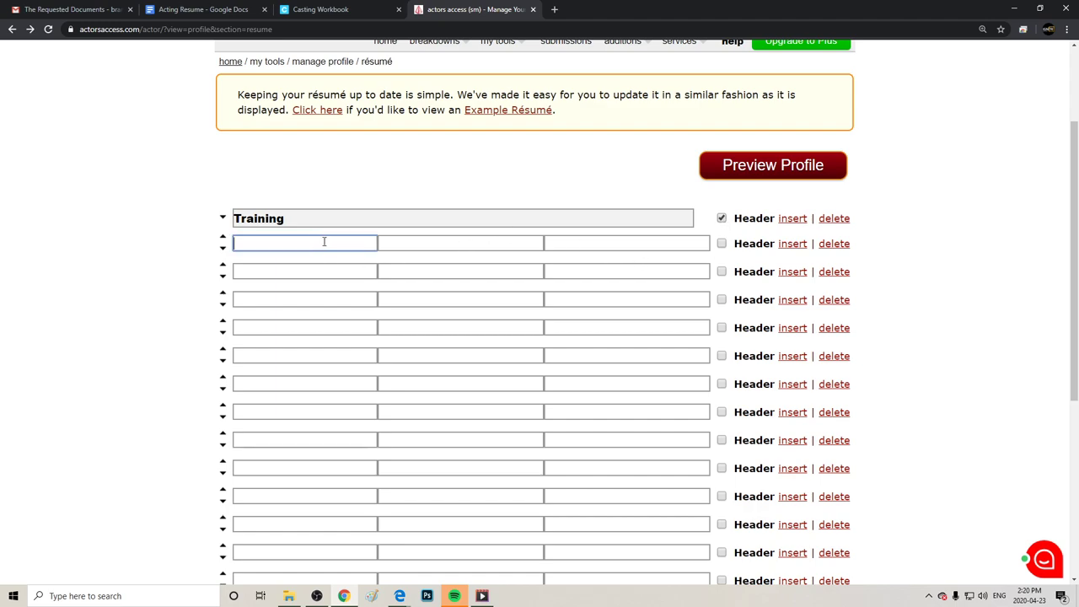
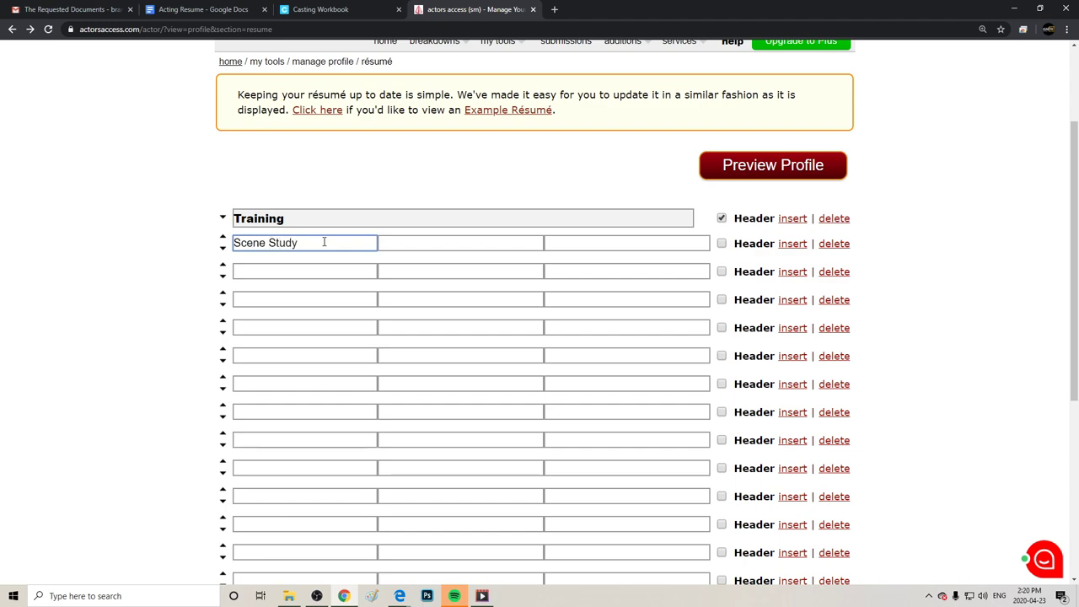
pyautogui.press('Tab')
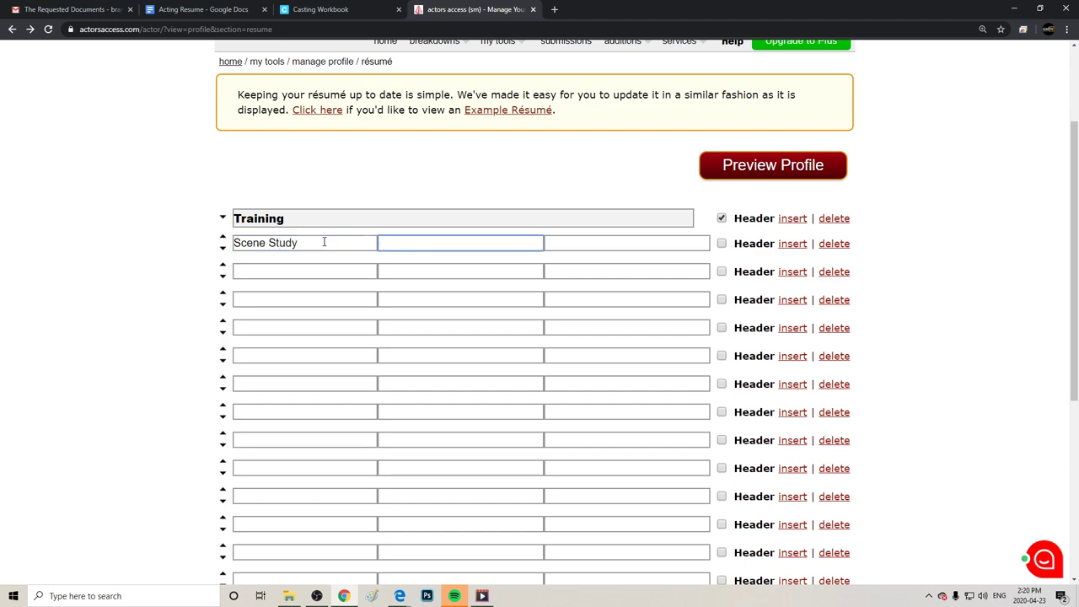
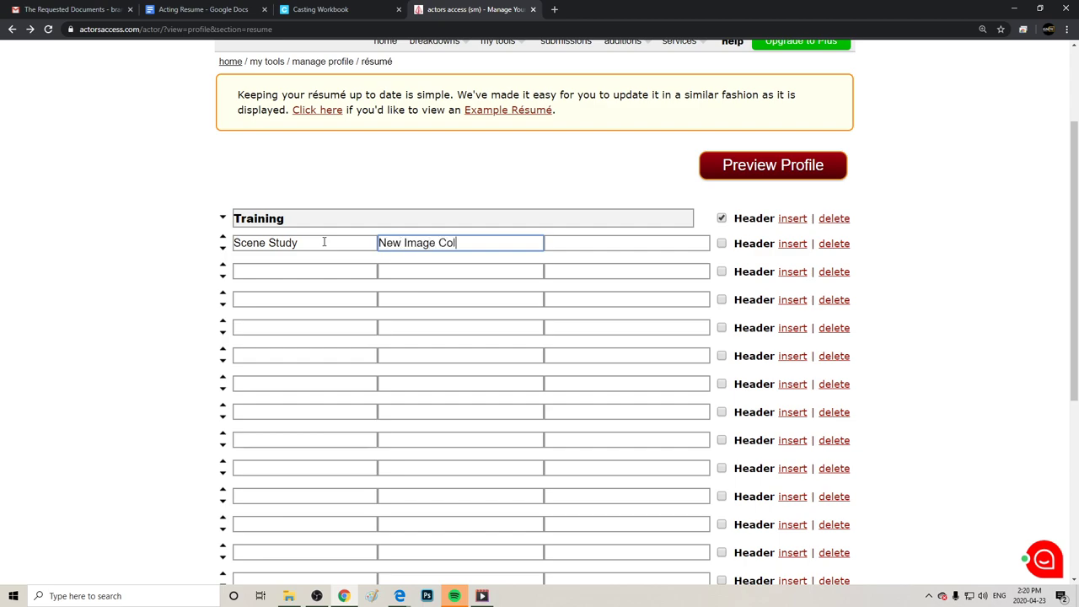
pyautogui.press('Tab')
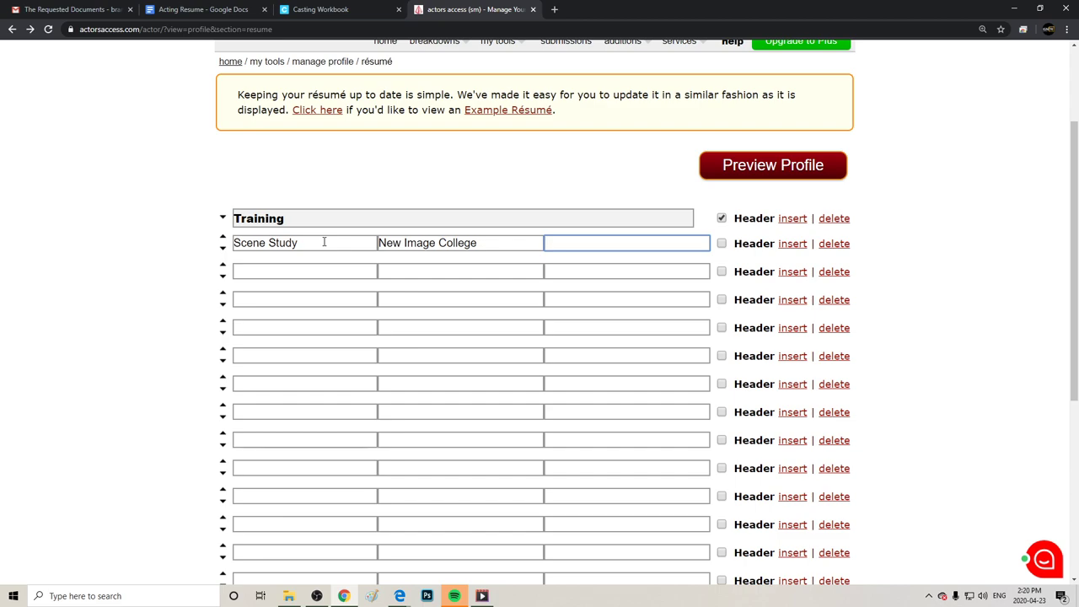
pyautogui.press('BackSpace')
pyautogui.press('BackSpace')
pyautogui.press('BackSpace')
# Enter Film in the fourth row and make it a section header.
pyautogui.click(259, 328)
pyautogui.write('Film')
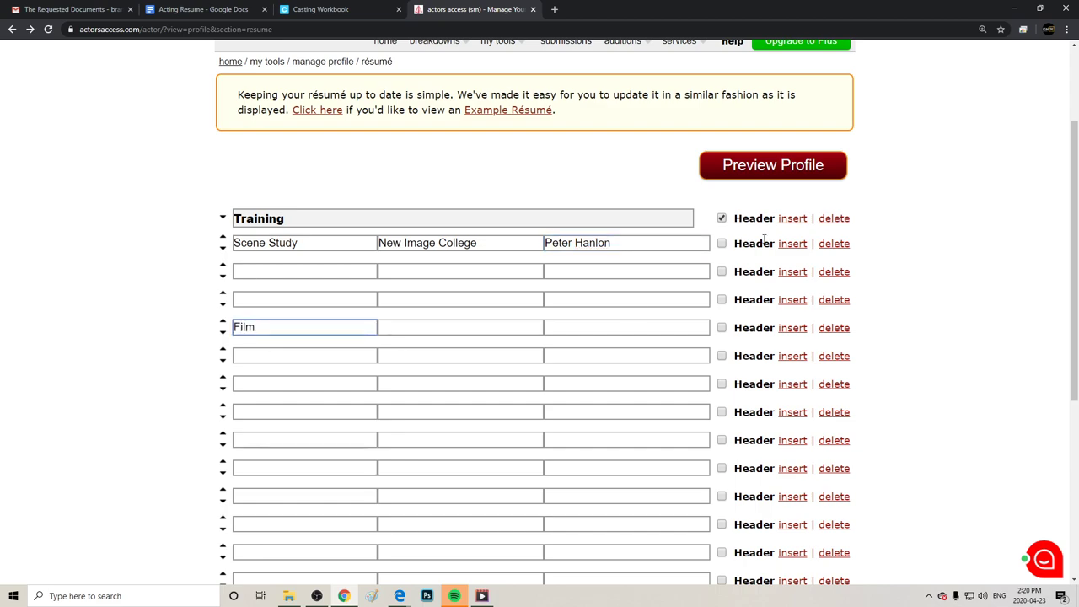
pyautogui.click(722, 328)
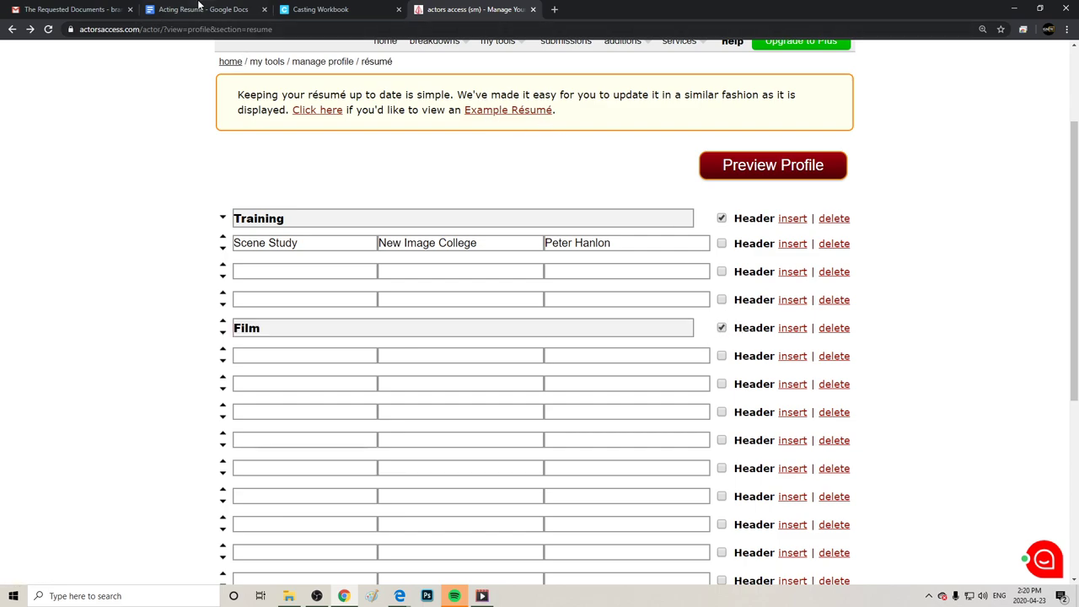
pyautogui.click(203, 9)
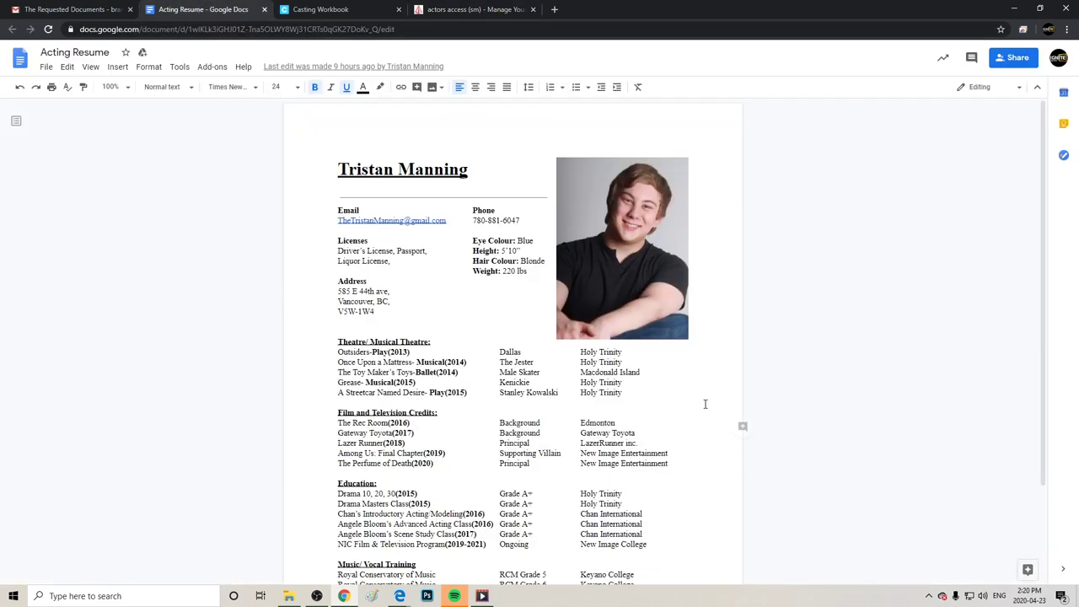
# Review the Rec Room and Gateway Toyota film credits in the Acting Resume, then return to Actors Access.
pyautogui.click(1034, 255)
pyautogui.moveTo(671, 432); pyautogui.dragTo(332, 423)
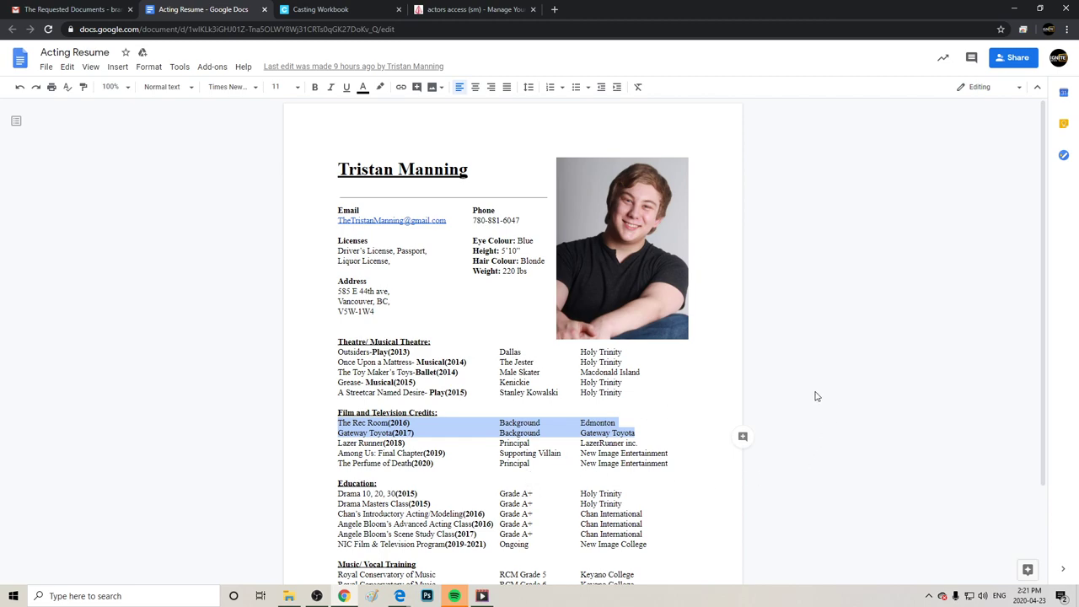
pyautogui.click(590, 469)
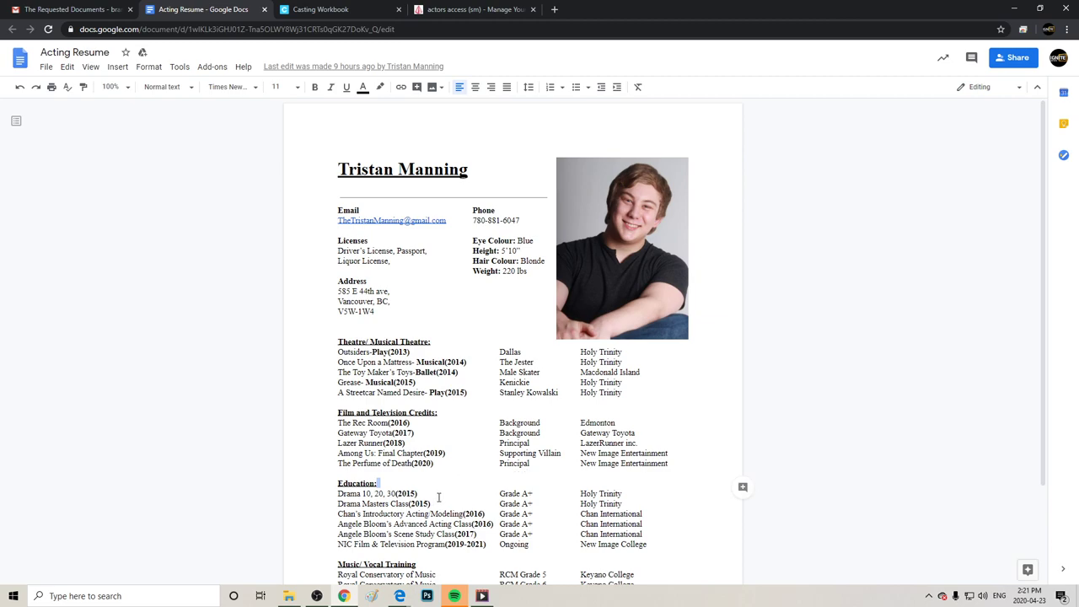
pyautogui.click(38, 8)
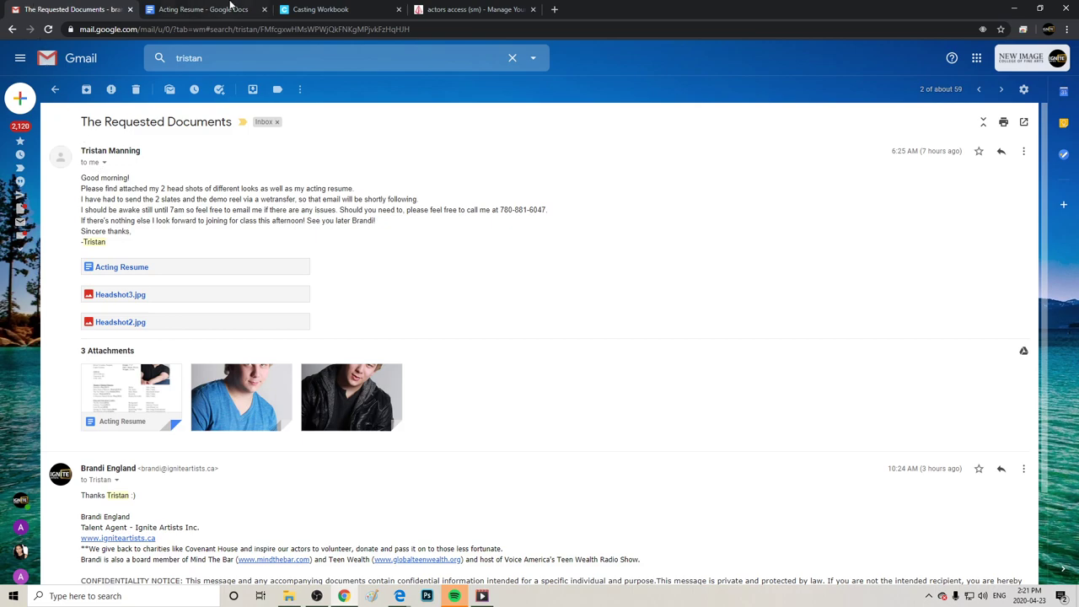
pyautogui.click(337, 9)
pyautogui.click(445, 9)
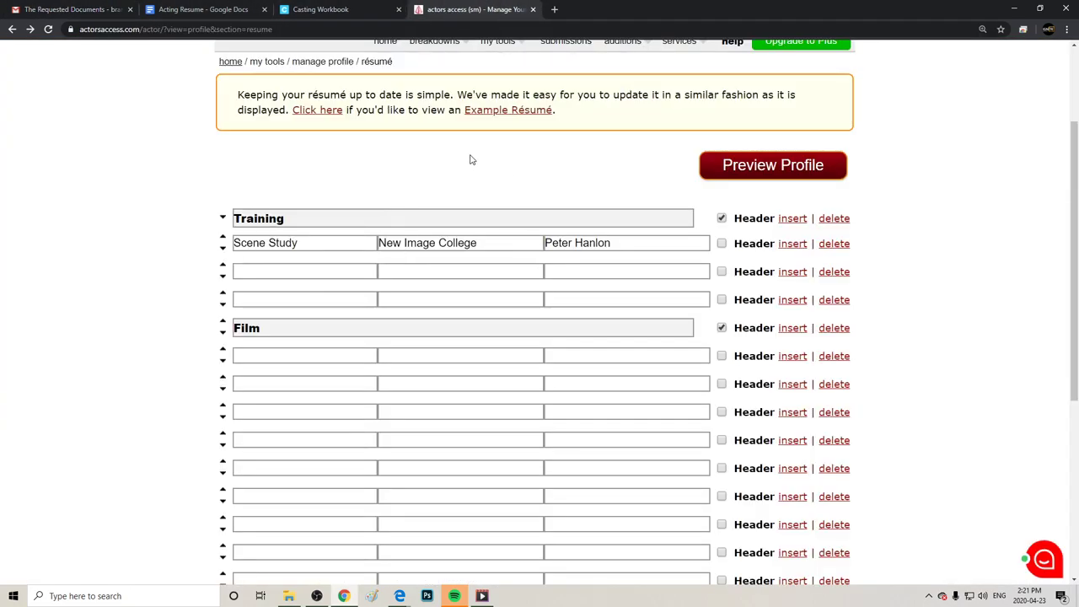
# Fill the first Film row's title cell and enter Principal as the role, checking the Acting Resume.
pyautogui.click(285, 355)
pyautogui.write('Principl')
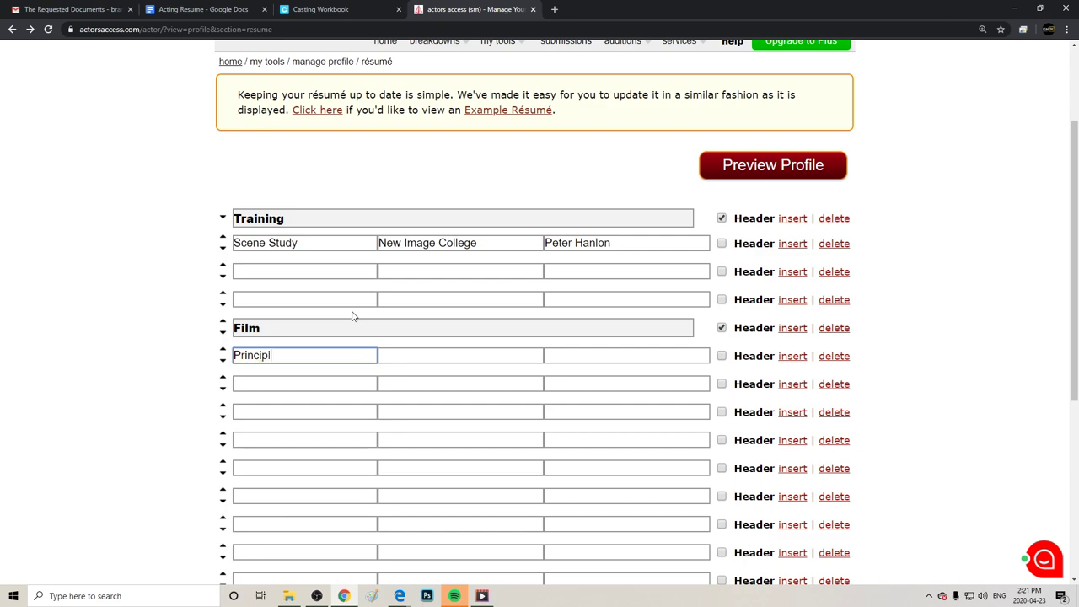
pyautogui.press('BackSpace')
pyautogui.write('al of Death')
pyautogui.press('Tab')
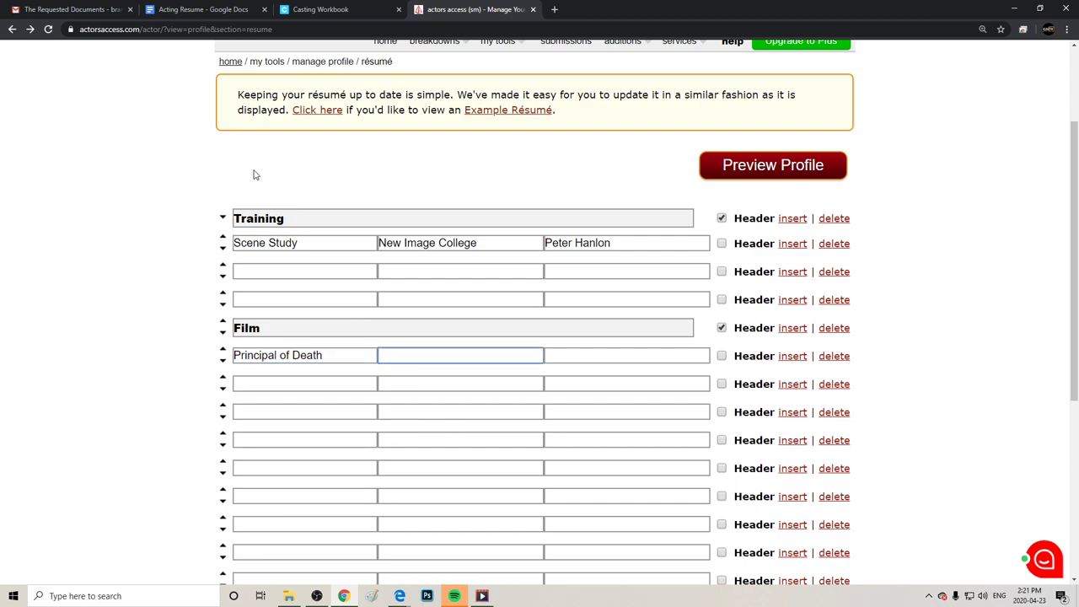
pyautogui.click(88, 10)
pyautogui.click(204, 10)
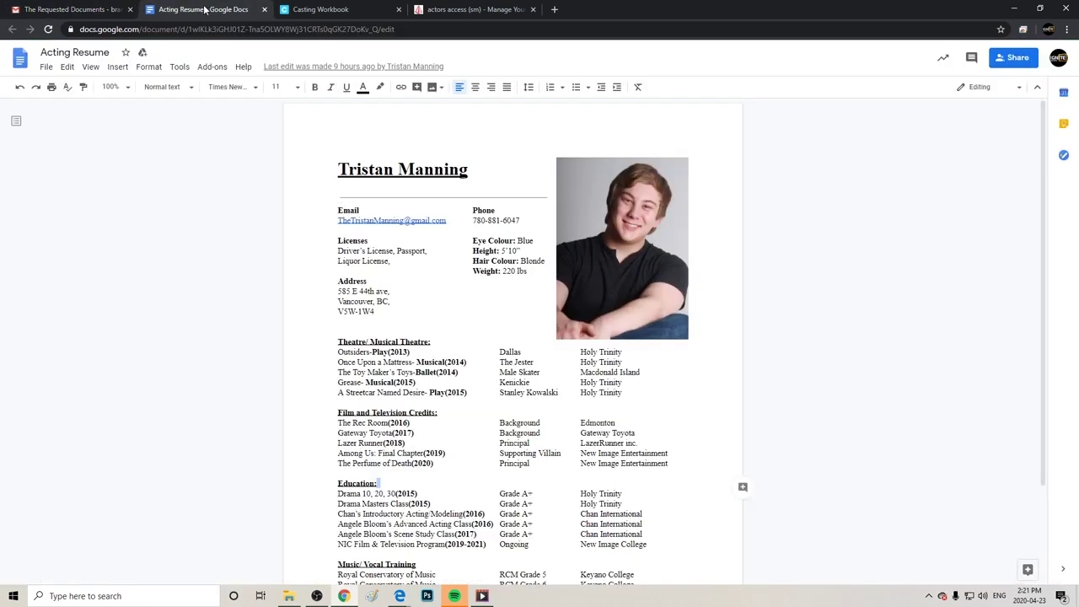
pyautogui.click(468, 10)
pyautogui.write('Pri')
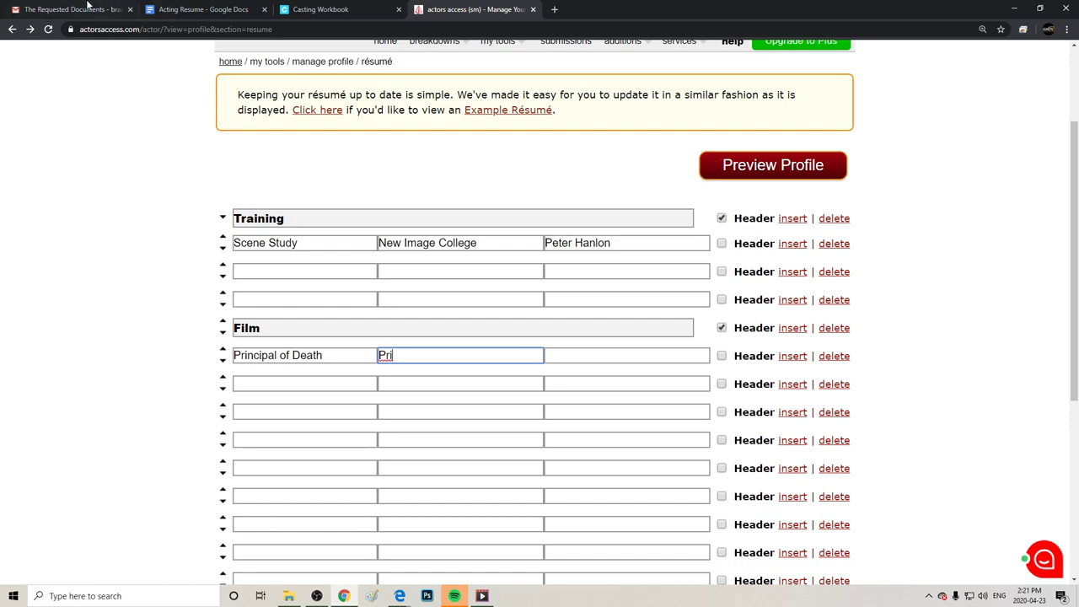
pyautogui.click(80, 8)
pyautogui.click(194, 13)
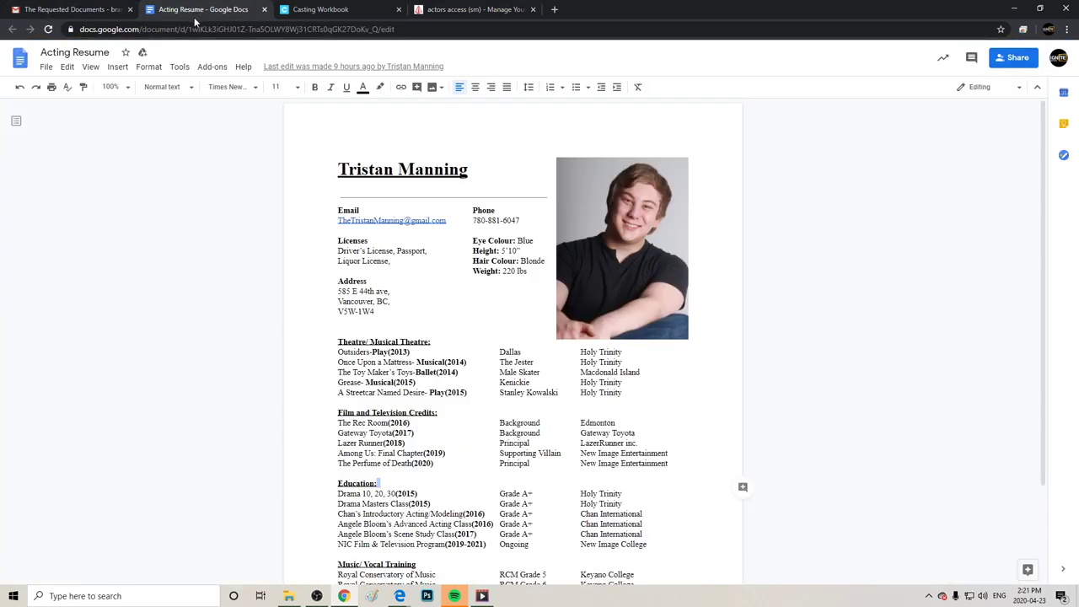
pyautogui.click(445, 10)
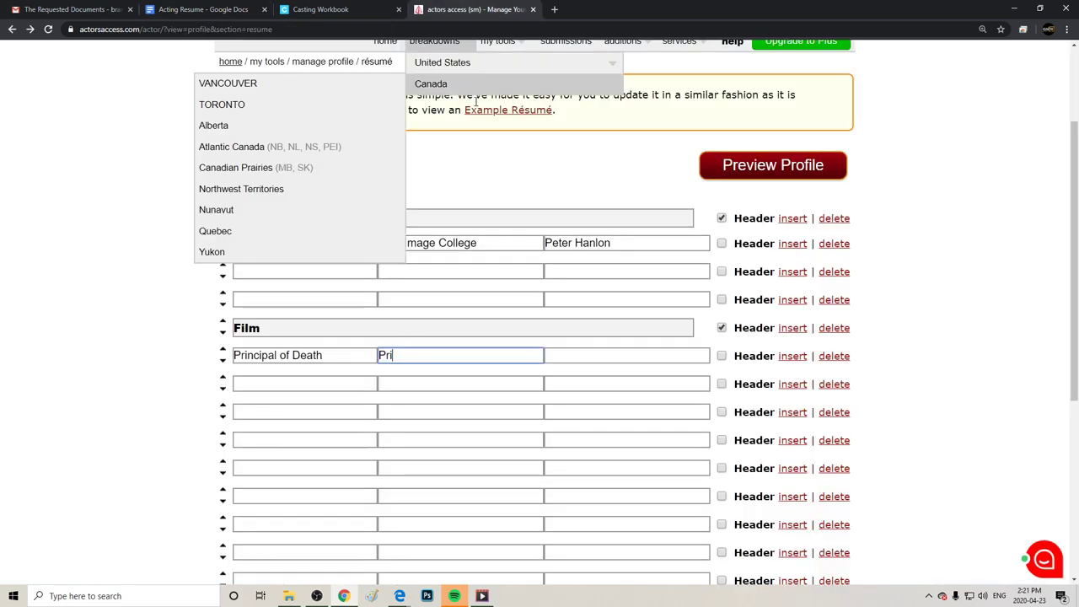
pyautogui.write('n')
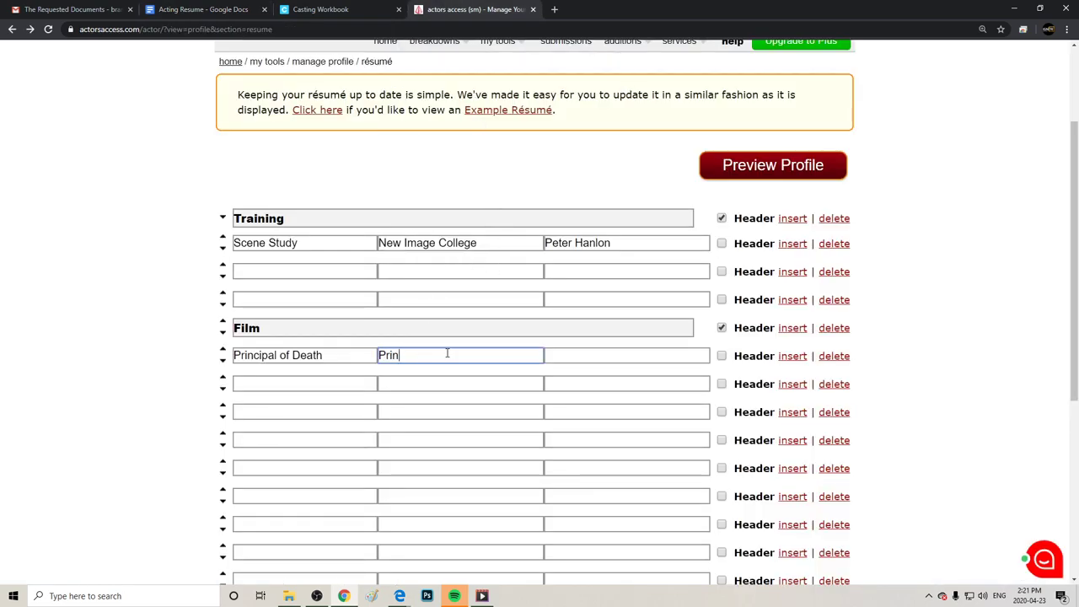
pyautogui.write('cipal')
# Correct the title to Perfume of Death and enter New Image Entertainment as the company.
pyautogui.doubleClick(278, 355)
pyautogui.write('Pe')
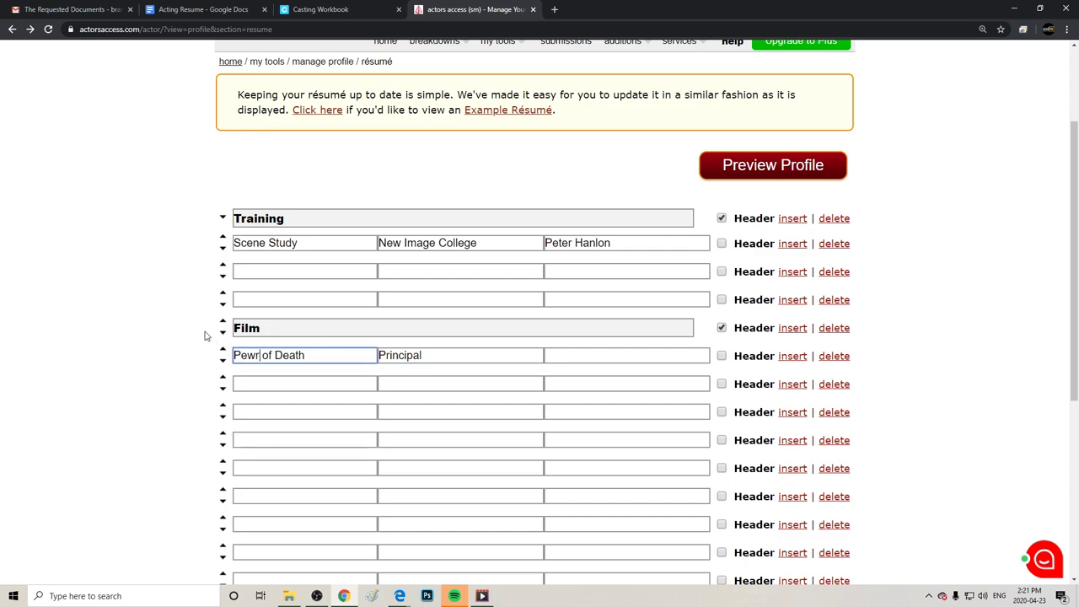
pyautogui.write('rfume')
pyautogui.click(584, 352)
pyautogui.write('N')
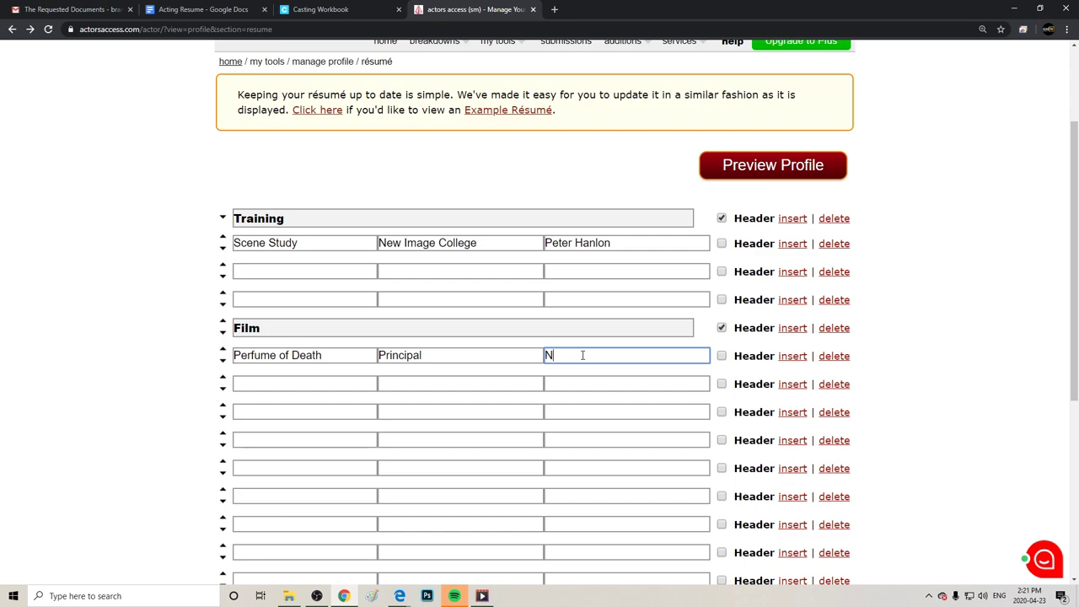
pyautogui.write('ew Image Entertainment')
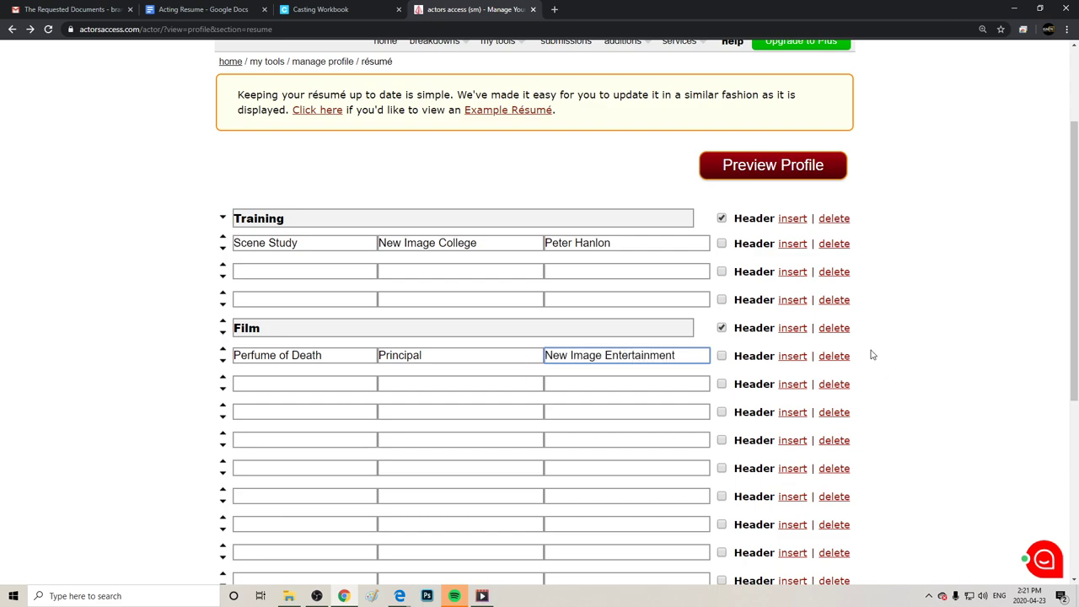
pyautogui.click(919, 349)
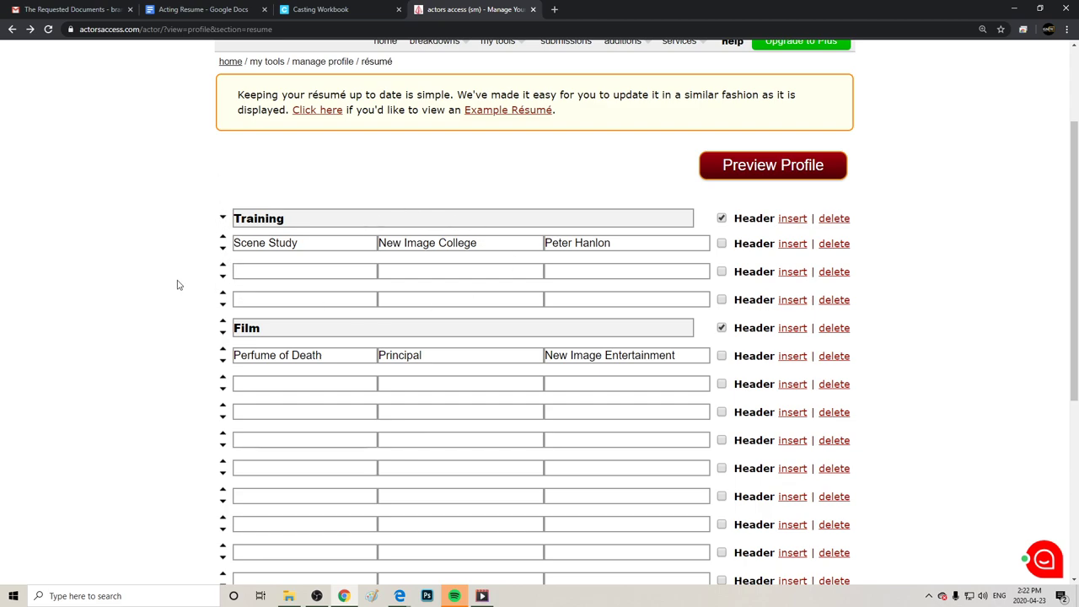
# Move the Film heading and its Perfume of Death row above the Training section.
pyautogui.click(222, 322)
pyautogui.click(223, 293)
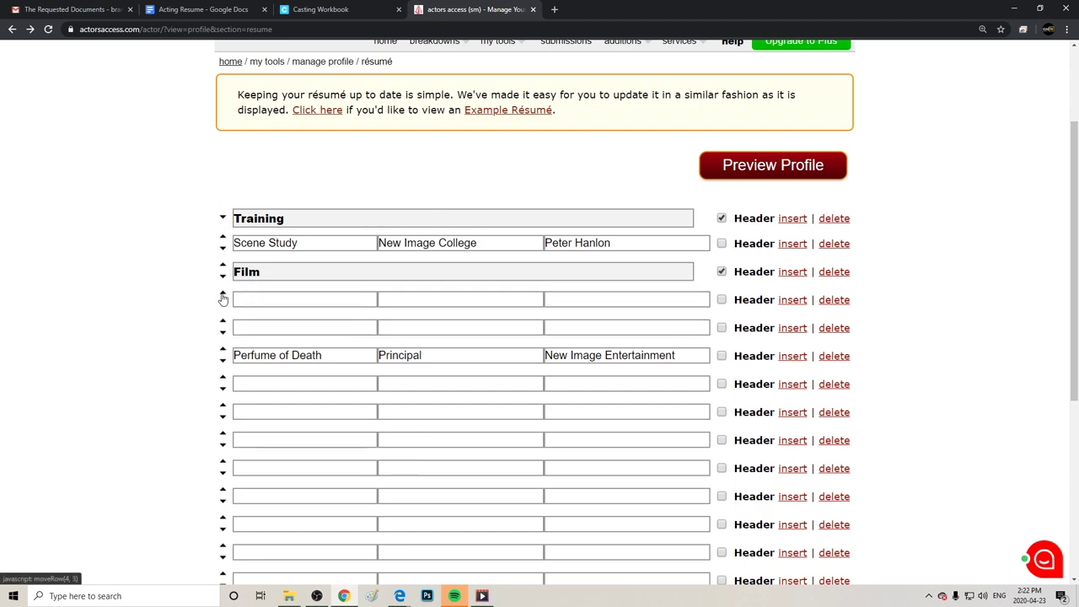
pyautogui.click(223, 266)
pyautogui.click(222, 239)
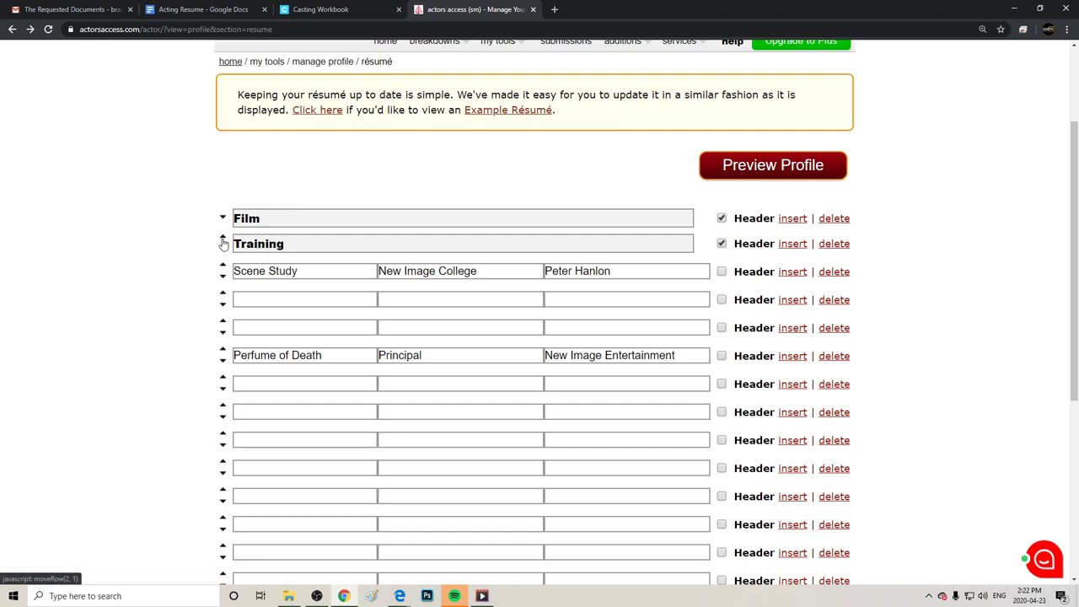
pyautogui.click(223, 349)
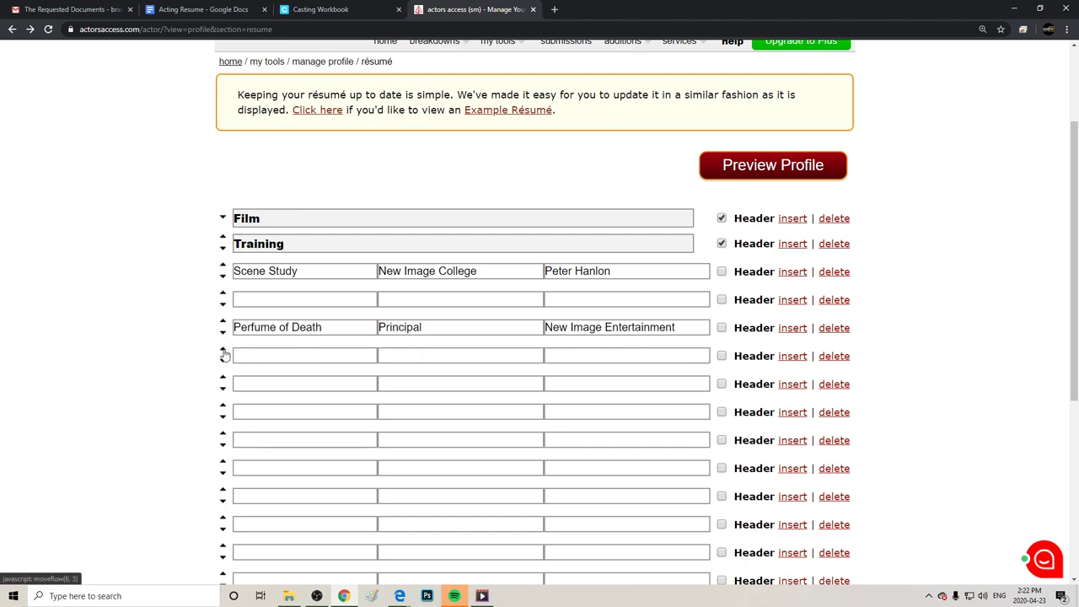
pyautogui.click(223, 321)
pyautogui.click(223, 293)
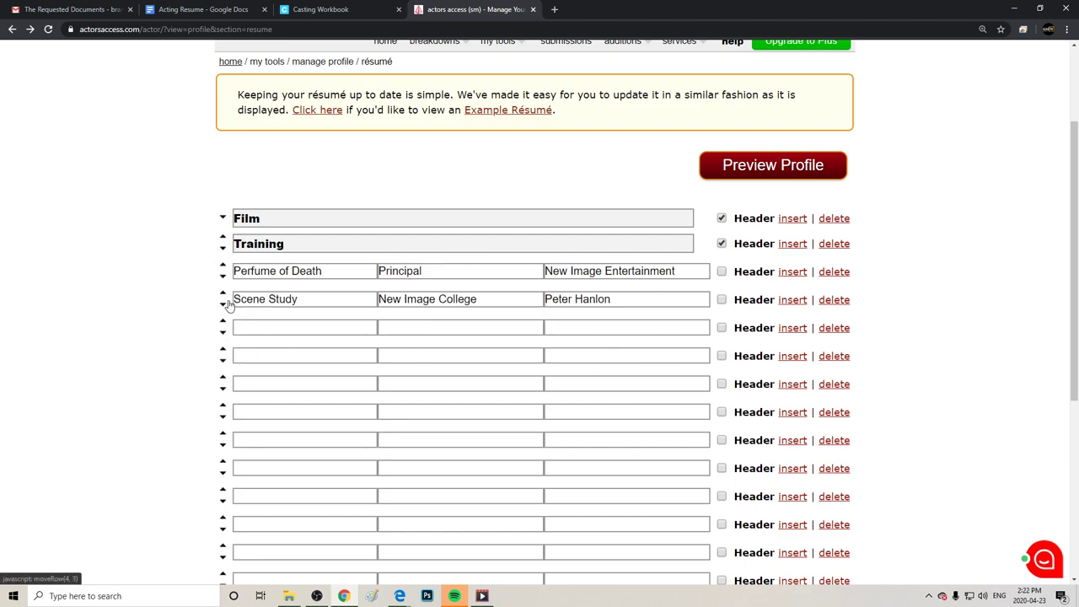
pyautogui.click(222, 266)
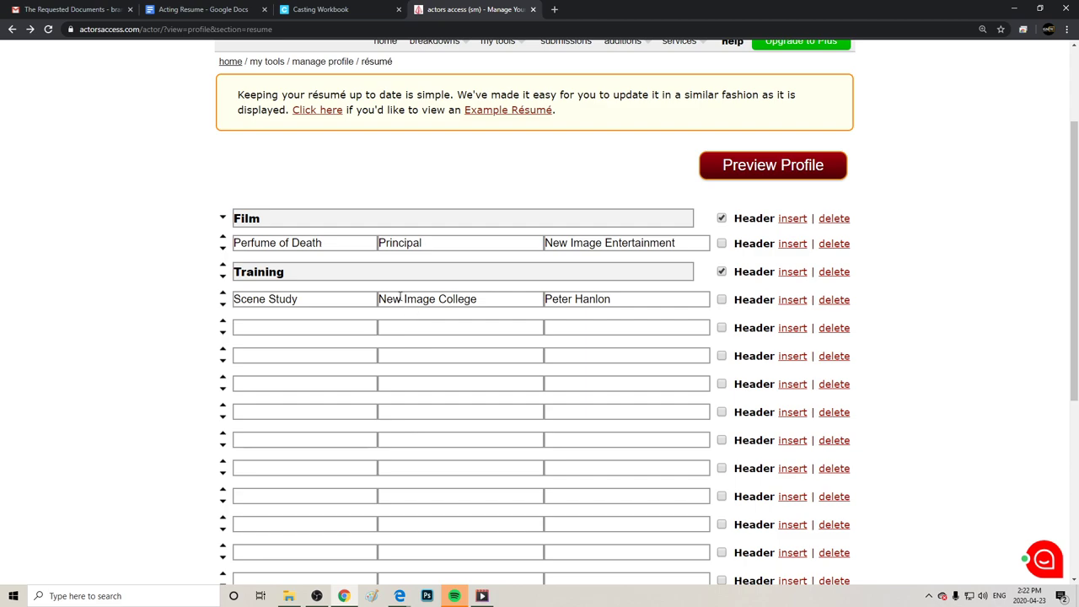
# Enter Movement & Voice as the course and the instructor's name in the empty row under Scene Study.
pyautogui.click(261, 329)
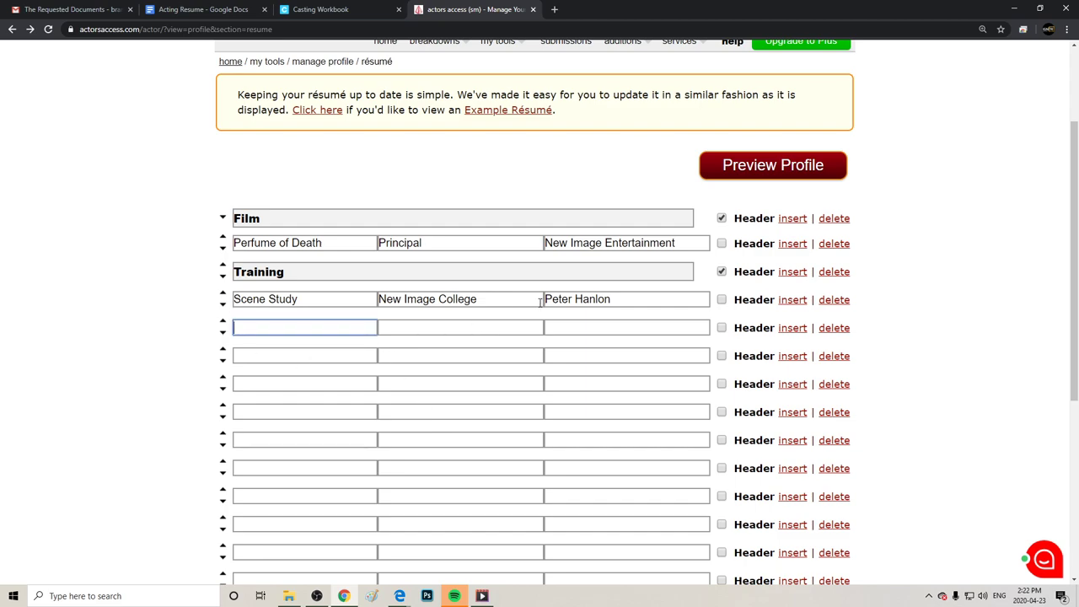
pyautogui.write('Mpovement')
pyautogui.press('BackSpace')
pyautogui.press('BackSpace')
pyautogui.press('BackSpace')
pyautogui.press('BackSpace')
pyautogui.press('BackSpace')
pyautogui.press('BackSpace')
pyautogui.press('BackSpace')
pyautogui.press('BackSpace')
pyautogui.write('ovement & Voice')
pyautogui.press('Tab')
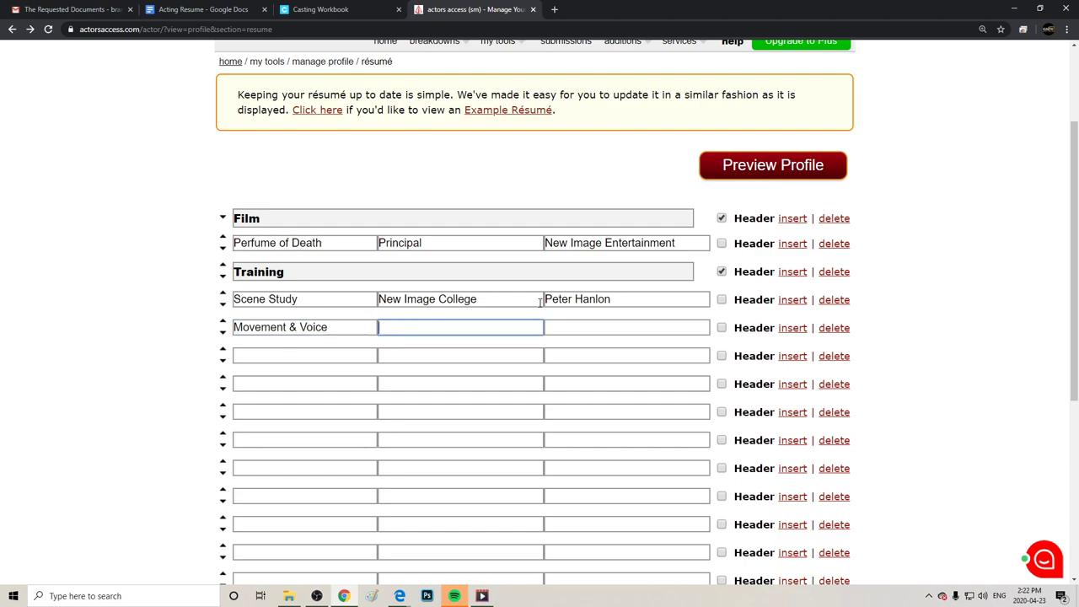
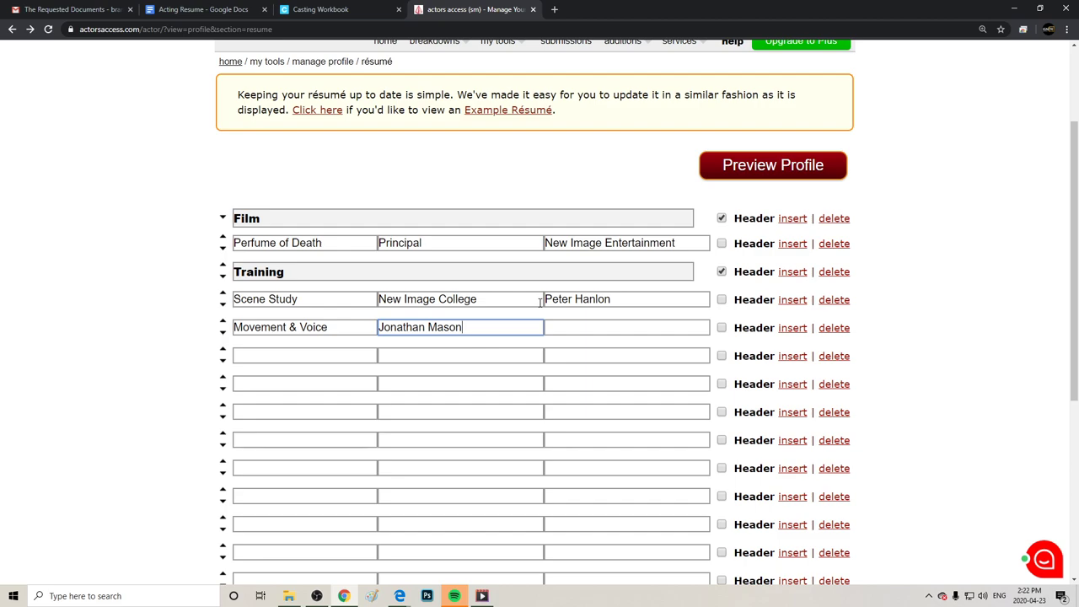
# Move the instructor's name to the third cell and put New Image College in the middle cell.
pyautogui.moveTo(493, 337); pyautogui.dragTo(368, 349)
pyautogui.doubleClick(482, 325)
pyautogui.moveTo(480, 329); pyautogui.dragTo(399, 349)
pyautogui.hotkey('ctrl', 'c')
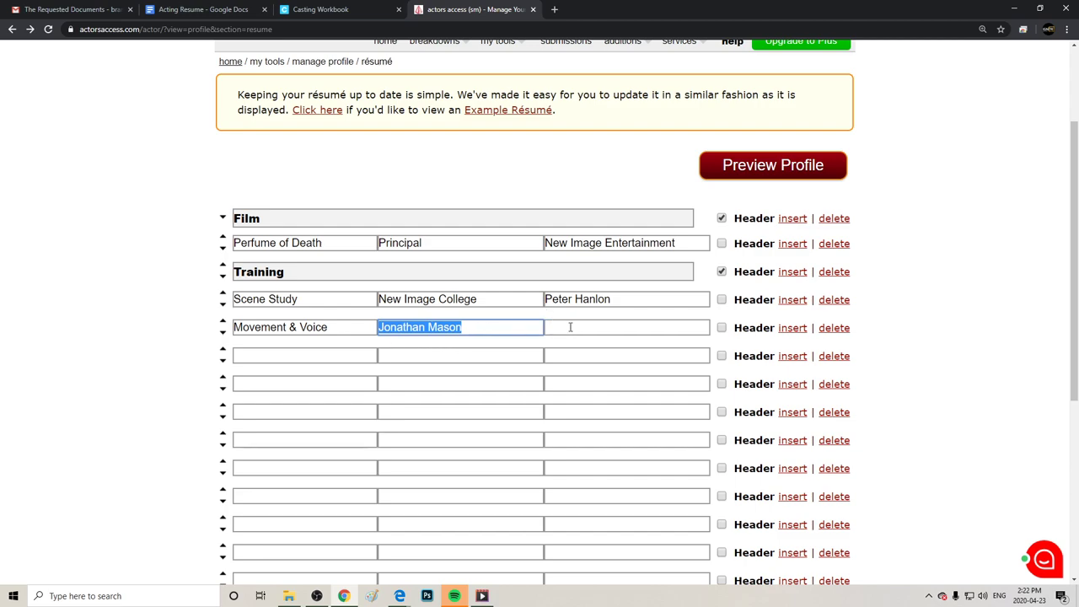
pyautogui.click(570, 328)
pyautogui.hotkey('ctrl', 'v')
pyautogui.moveTo(489, 326); pyautogui.dragTo(340, 352)
pyautogui.write('New Ima')
pyautogui.press('BackSpace')
pyautogui.press('BackSpace')
pyautogui.press('BackSpace')
pyautogui.write('iImage ')
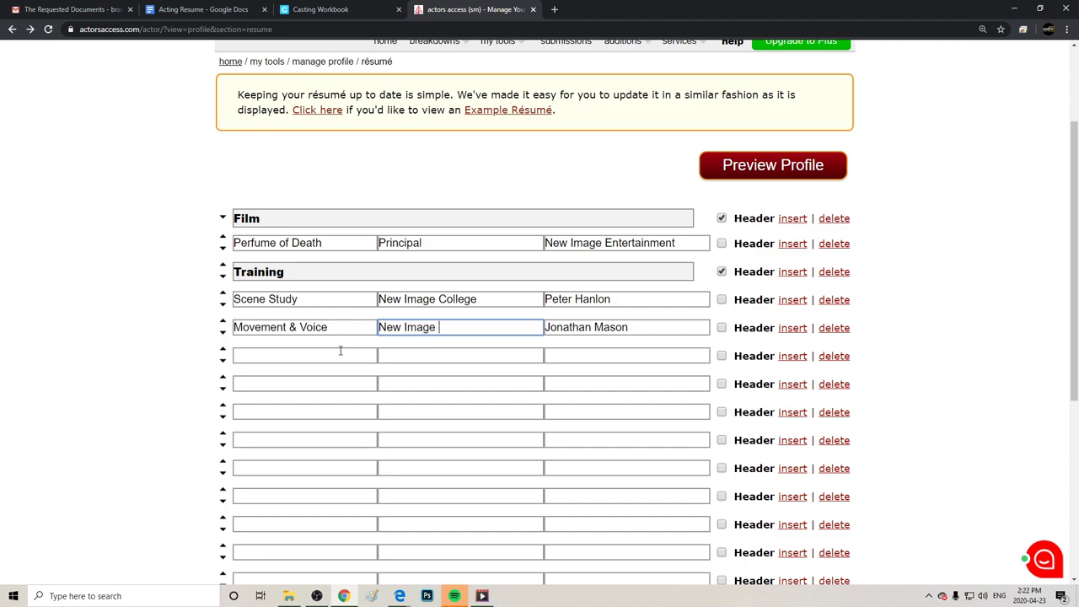
pyautogui.write('College')
pyautogui.click(305, 355)
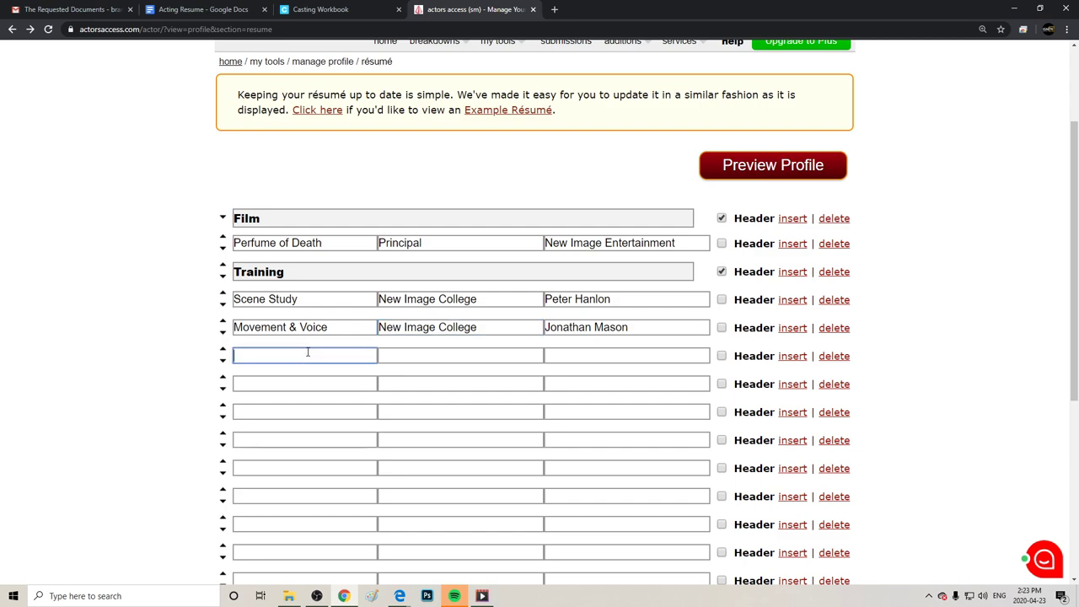
pyautogui.rightClick(306, 357)
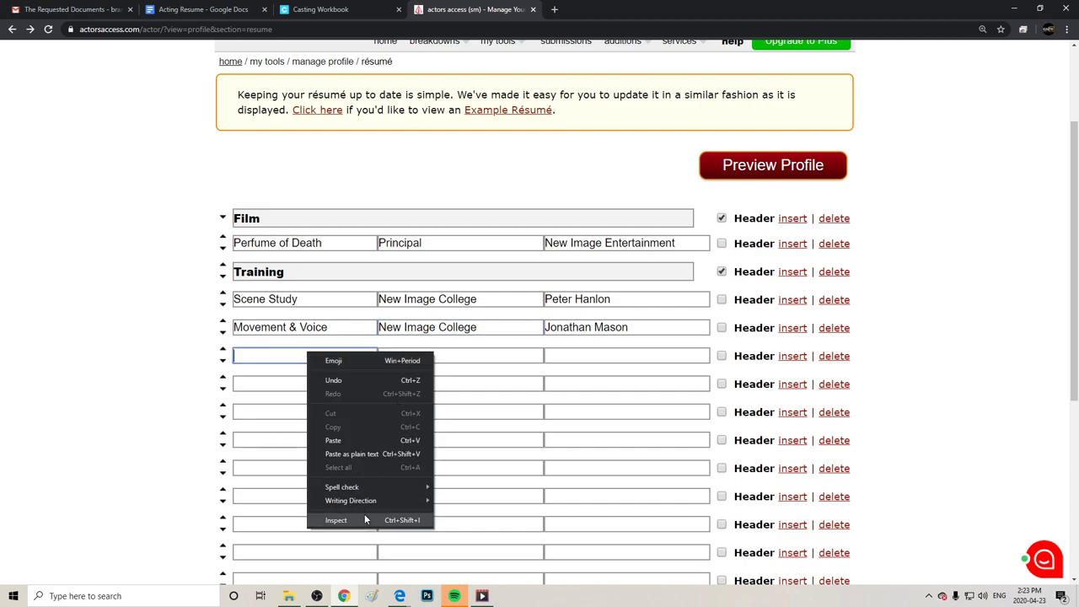
pyautogui.click(456, 355)
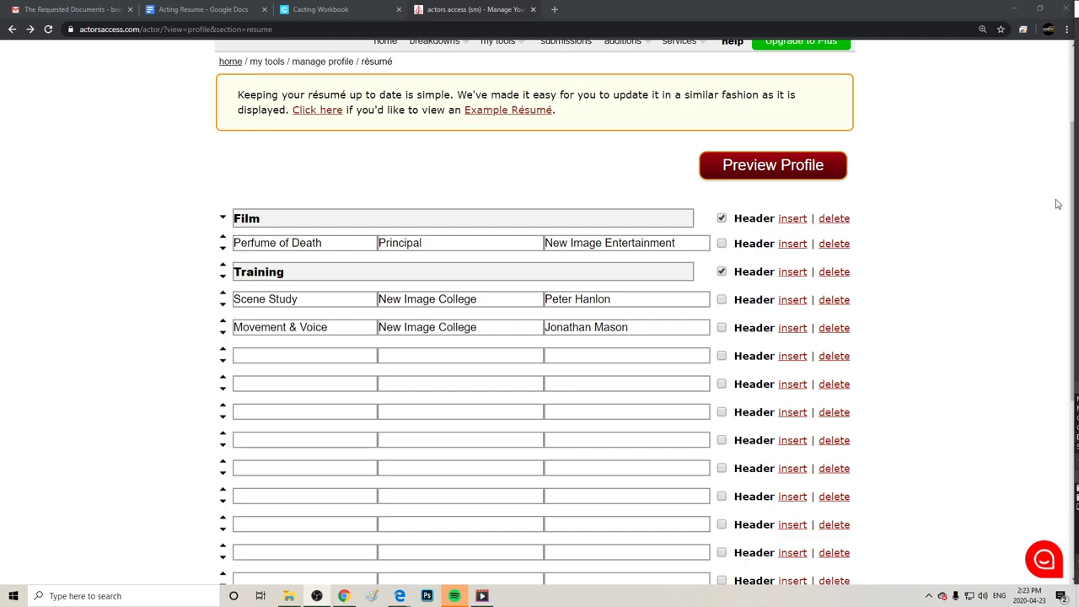
# Type Special Skills in an empty résumé row, tick Header, then view the Acting Resume document.
pyautogui.scroll(-4, 1016, 283)
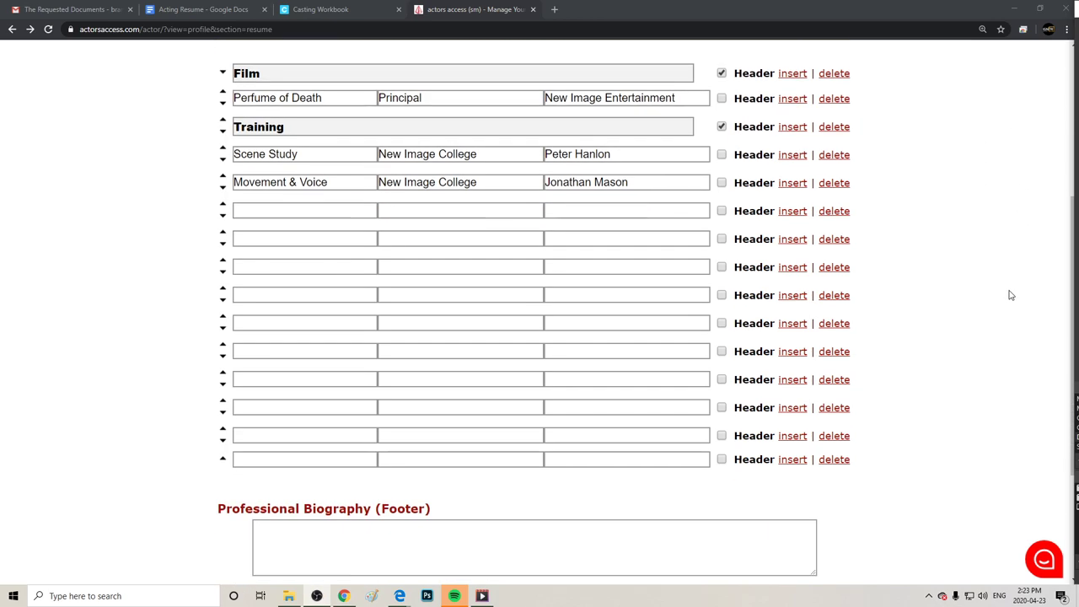
pyautogui.scroll(2, 1011, 292)
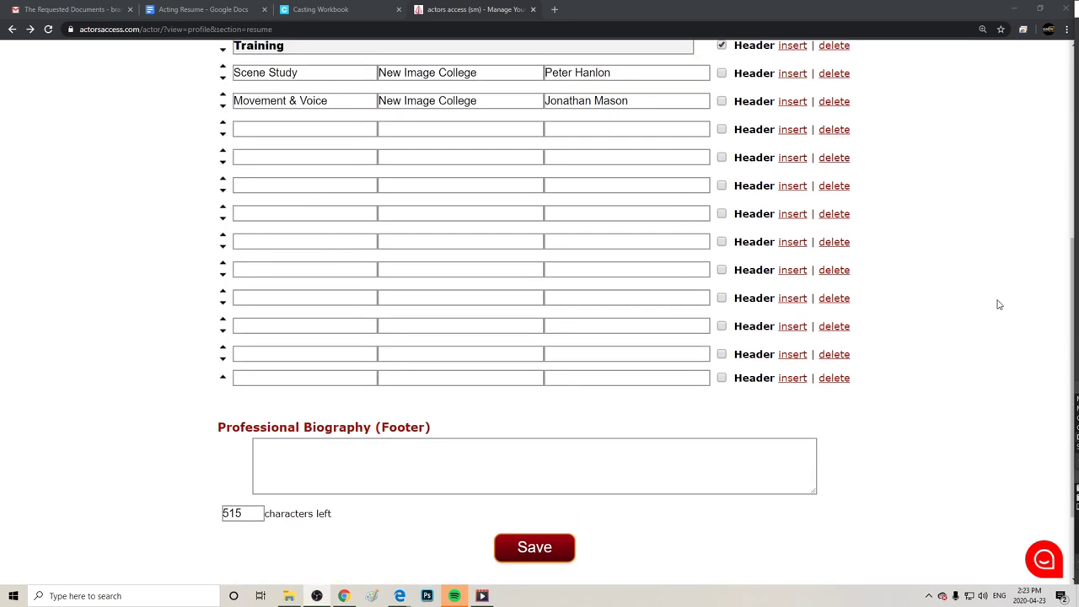
pyautogui.scroll(-1, 998, 304)
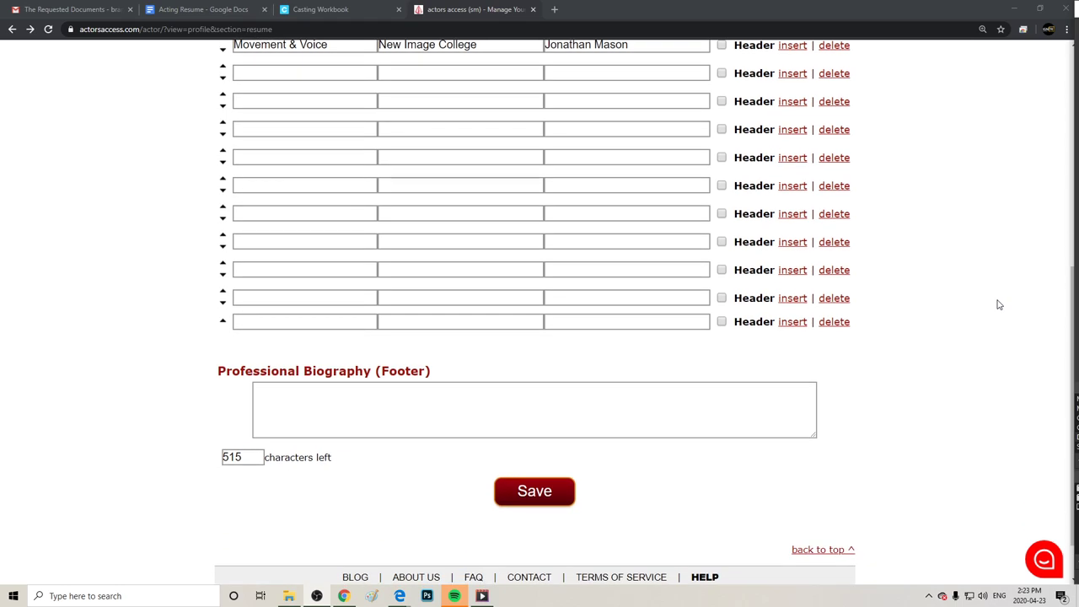
pyautogui.scroll(1, 998, 304)
pyautogui.rightClick(998, 305)
pyautogui.click(968, 267)
pyautogui.scroll(2, 972, 267)
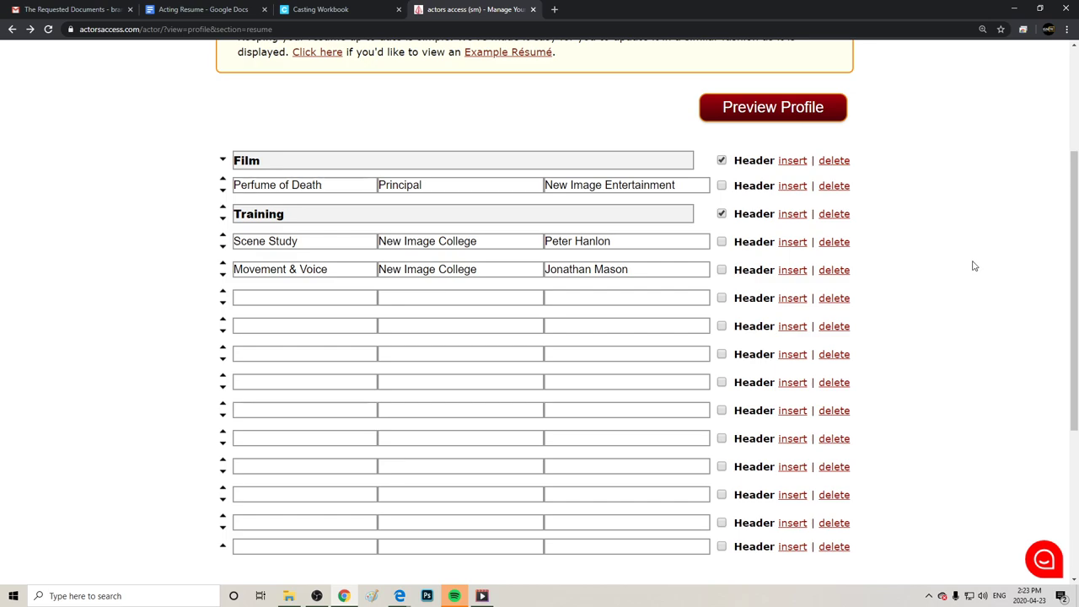
pyautogui.scroll(-1, 974, 267)
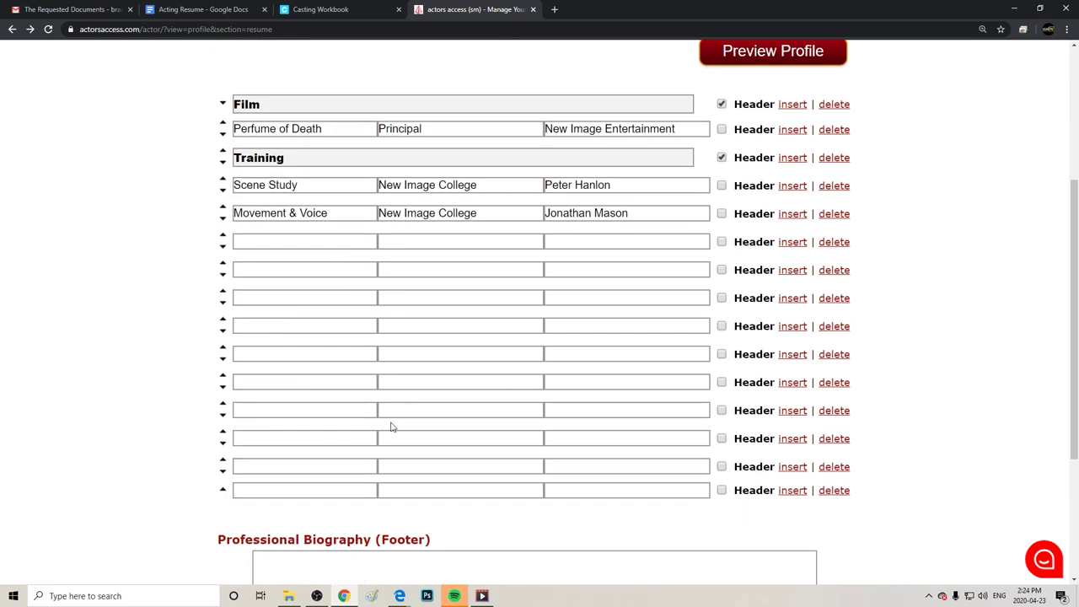
pyautogui.click(265, 438)
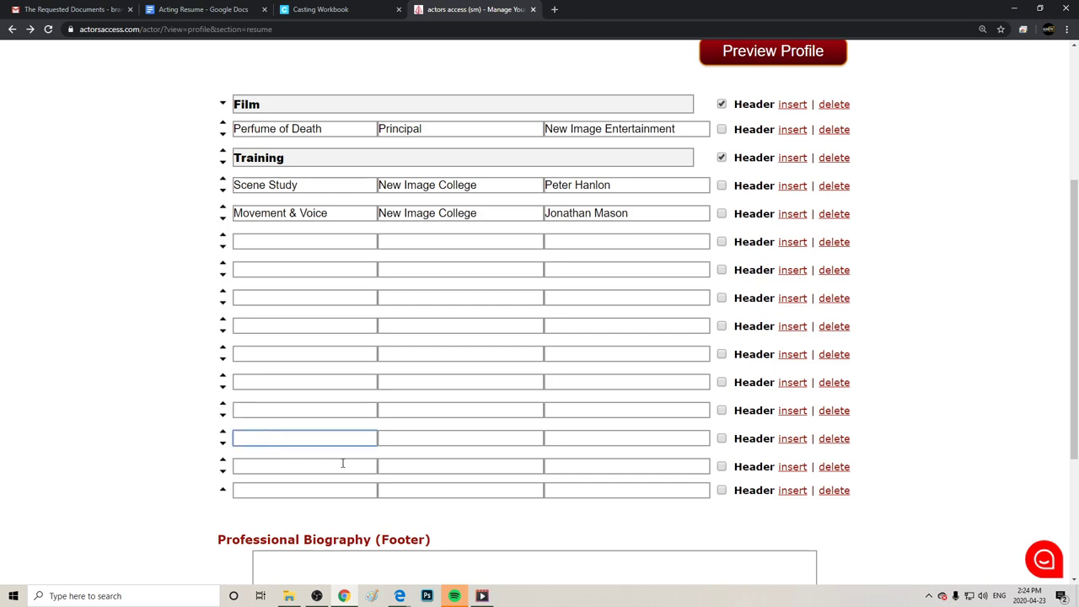
pyautogui.write('Special Skills')
pyautogui.click(722, 438)
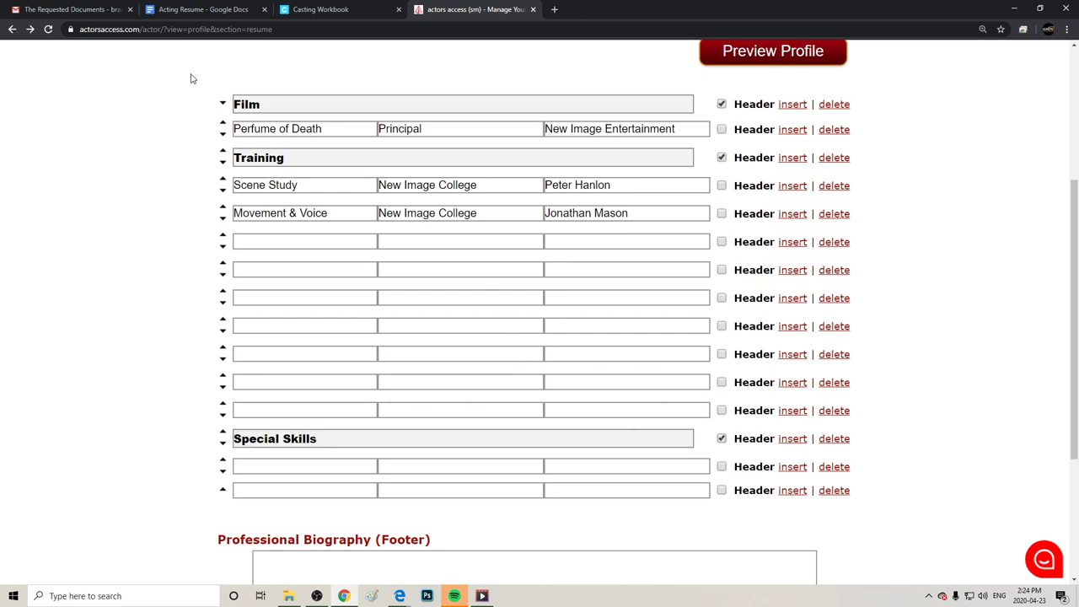
pyautogui.click(194, 9)
pyautogui.scroll(-3, 682, 320)
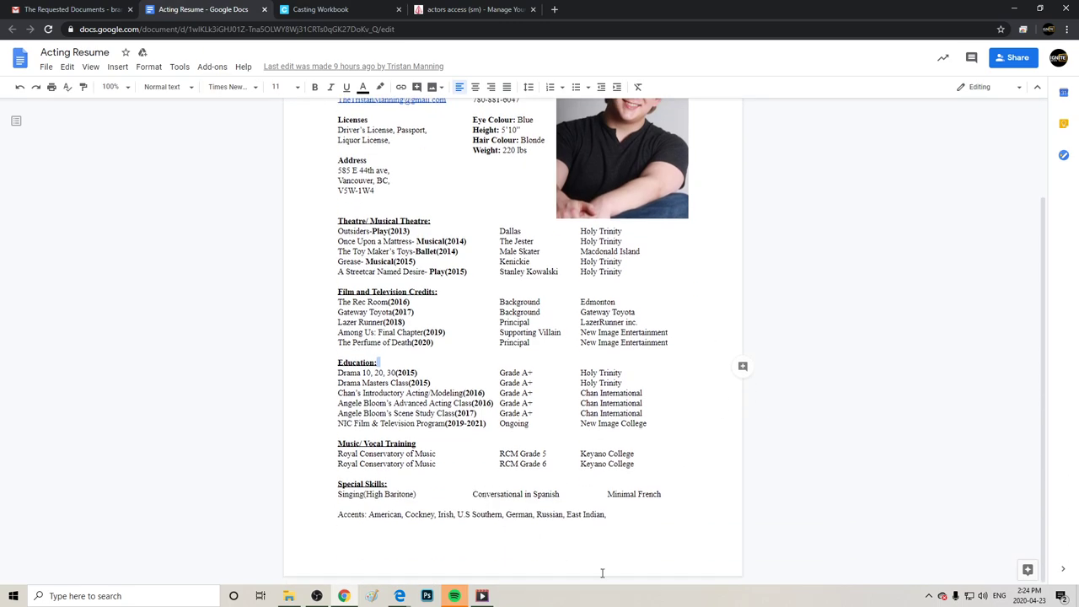
# Check the Acting Resume and Casting Workbook tabs, then start the first row under Special Skills in Actors Access.
pyautogui.scroll(2, 594, 442)
pyautogui.click(317, 8)
pyautogui.click(234, 9)
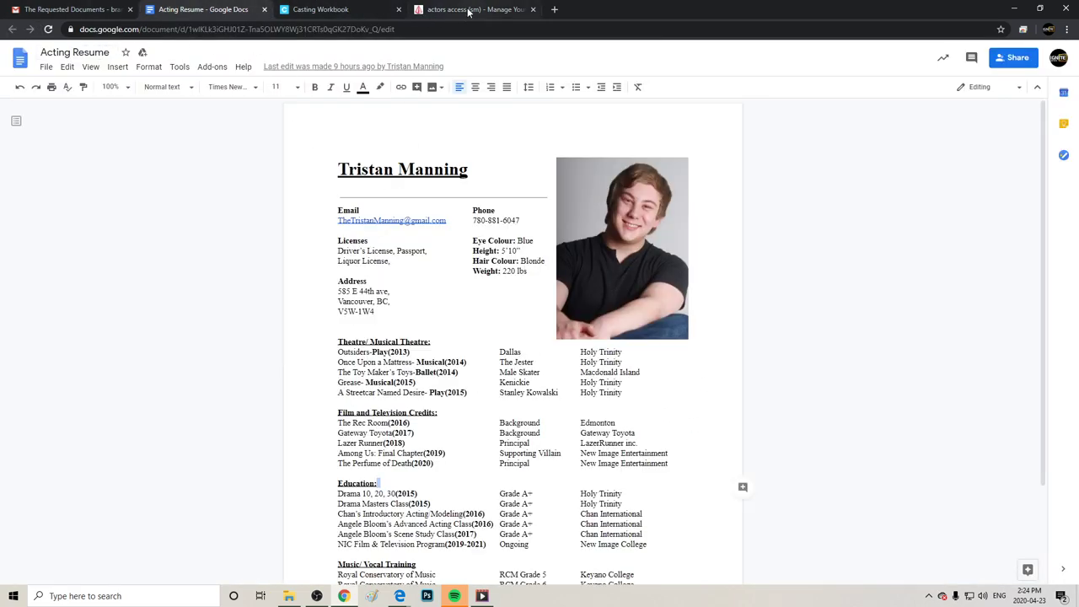
pyautogui.click(469, 9)
pyautogui.click(301, 469)
# Enter the rows Singing: Baritone and Language: Conversational Spanish, Basic French.
pyautogui.write('Singing:')
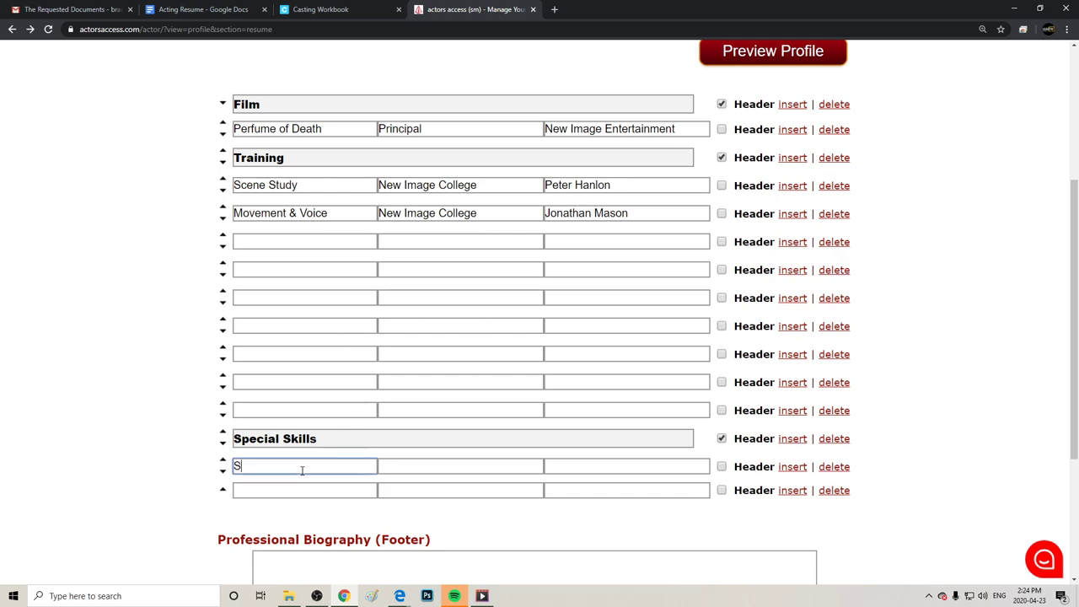
pyautogui.press('Tab')
pyautogui.write('Baritone')
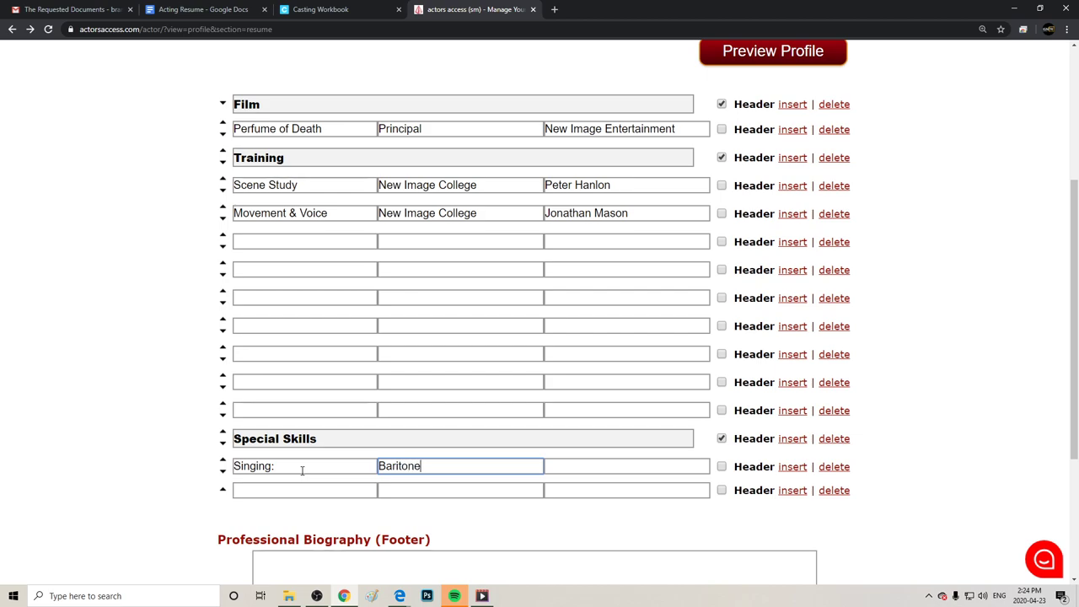
pyautogui.click(296, 487)
pyautogui.write('LK')
pyautogui.press('BackSpace')
pyautogui.write('arn')
pyautogui.press('BackSpace')
pyautogui.press('BackSpace')
pyautogui.press('BackSpace')
pyautogui.press('BackSpace')
pyautogui.write('Language:')
pyautogui.press('Tab')
pyautogui.write('Conversational Spanish')
pyautogui.press('Tab')
pyautogui.write('Basic French')
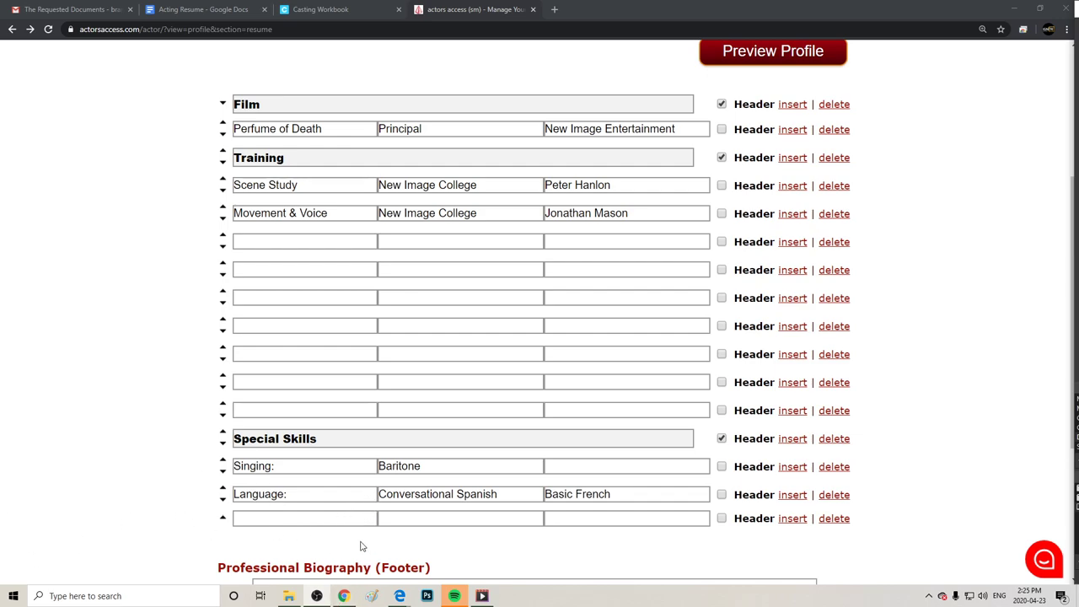
# Add Tenor to the empty third field of the Singing row.
pyautogui.click(564, 467)
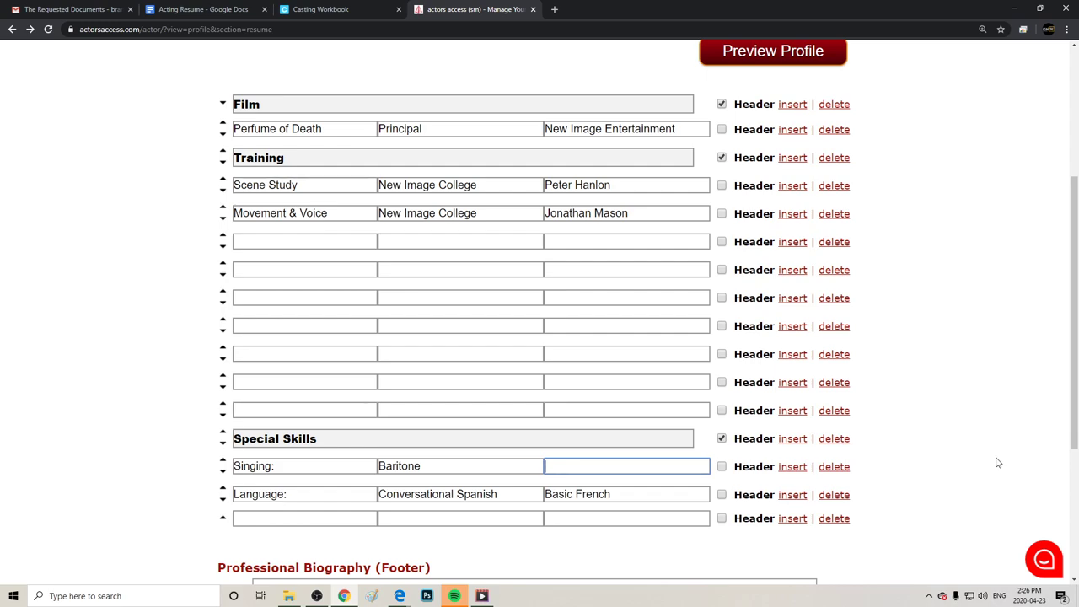
pyautogui.write('Tenor')
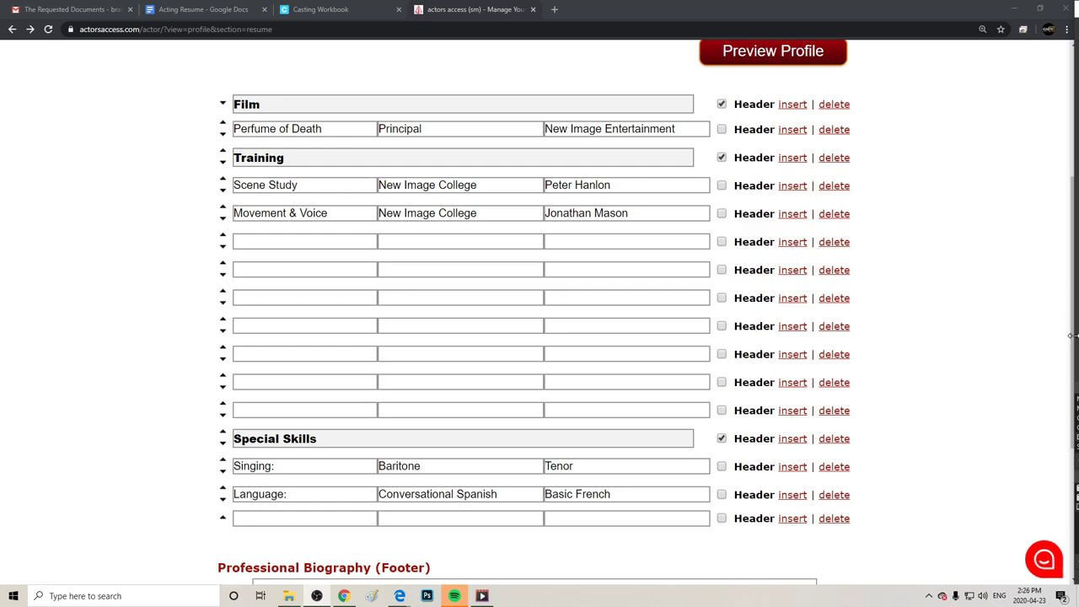
pyautogui.scroll(-3, 1053, 428)
pyautogui.click(438, 355)
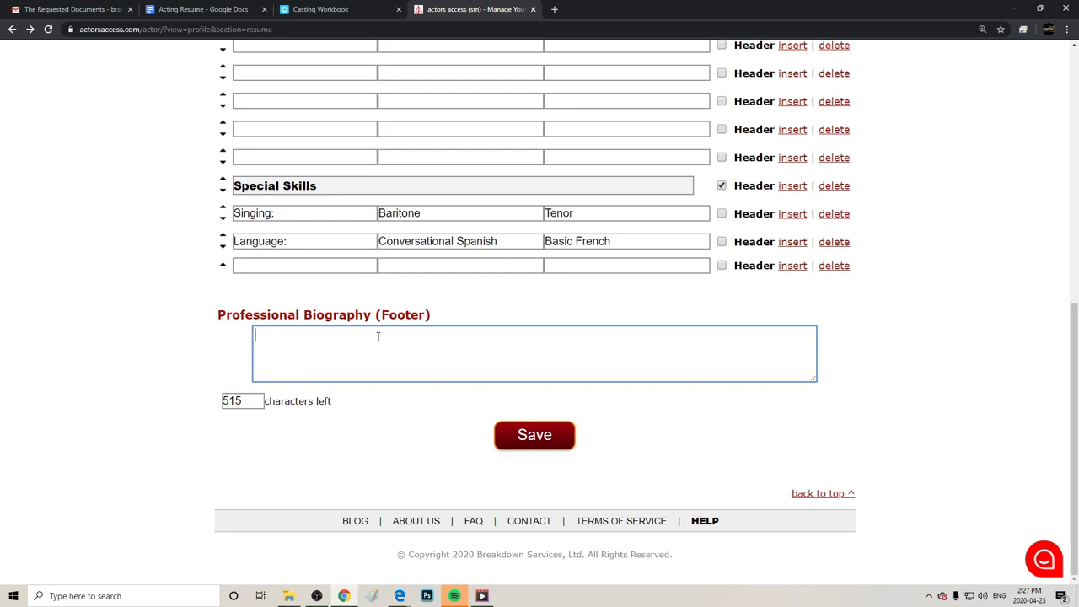
# Save the résumé, review it in the Preview Profile popup, then close the popup.
pyautogui.click(551, 445)
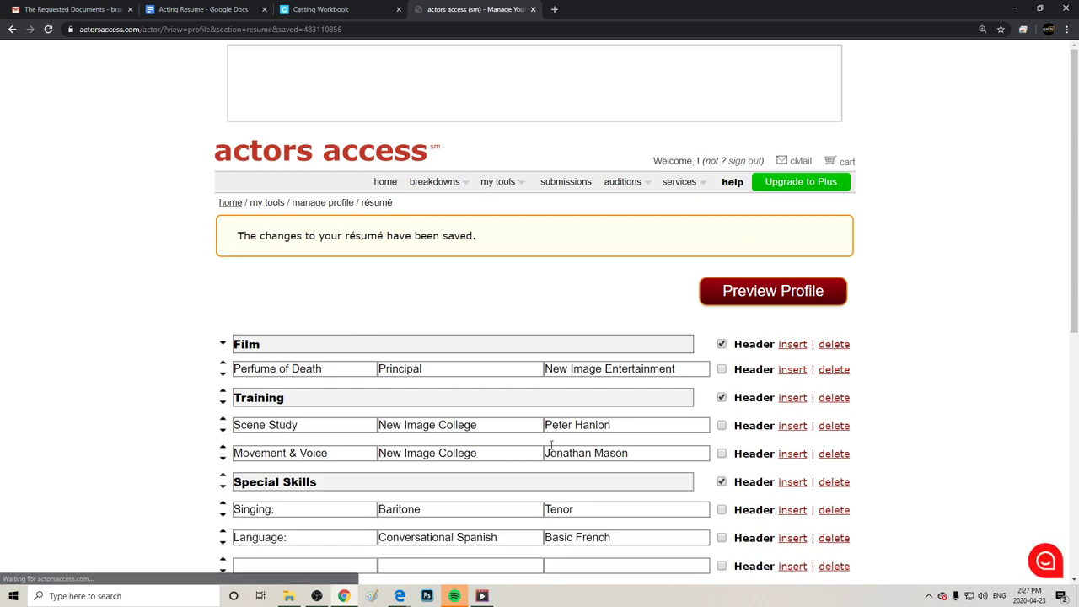
pyautogui.click(759, 292)
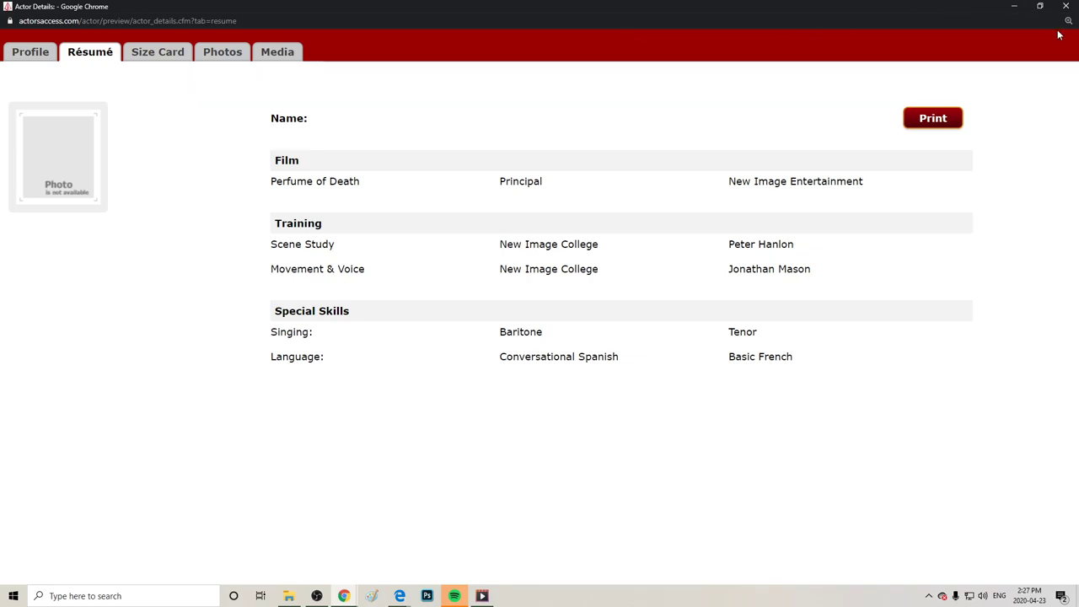
pyautogui.click(1069, 6)
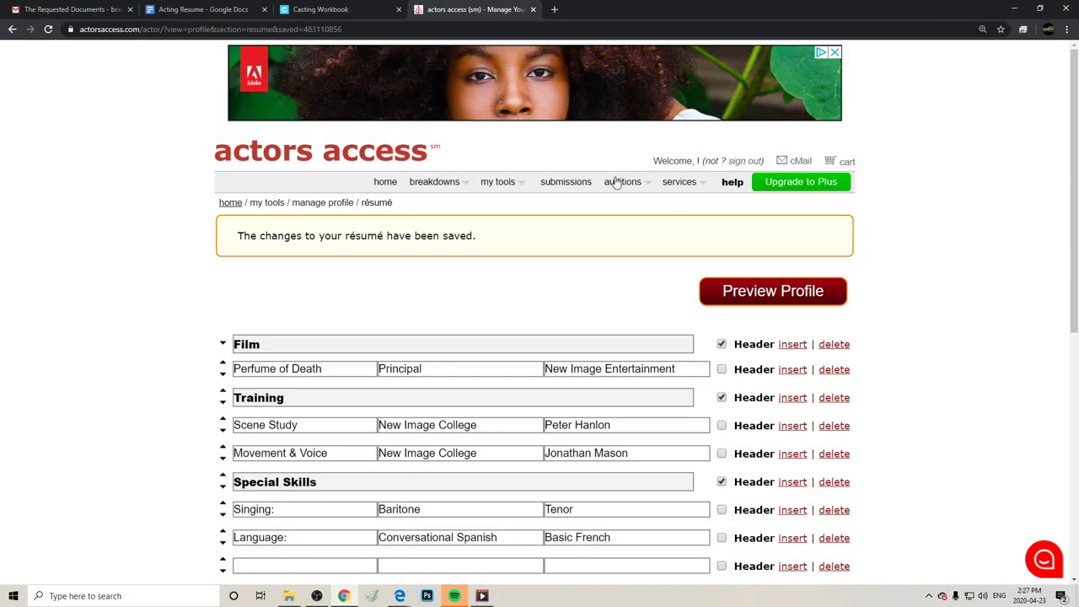
# Return to the Actors Access home page and scroll down to the Manage Profile / Edit Résumé buttons.
pyautogui.click(385, 187)
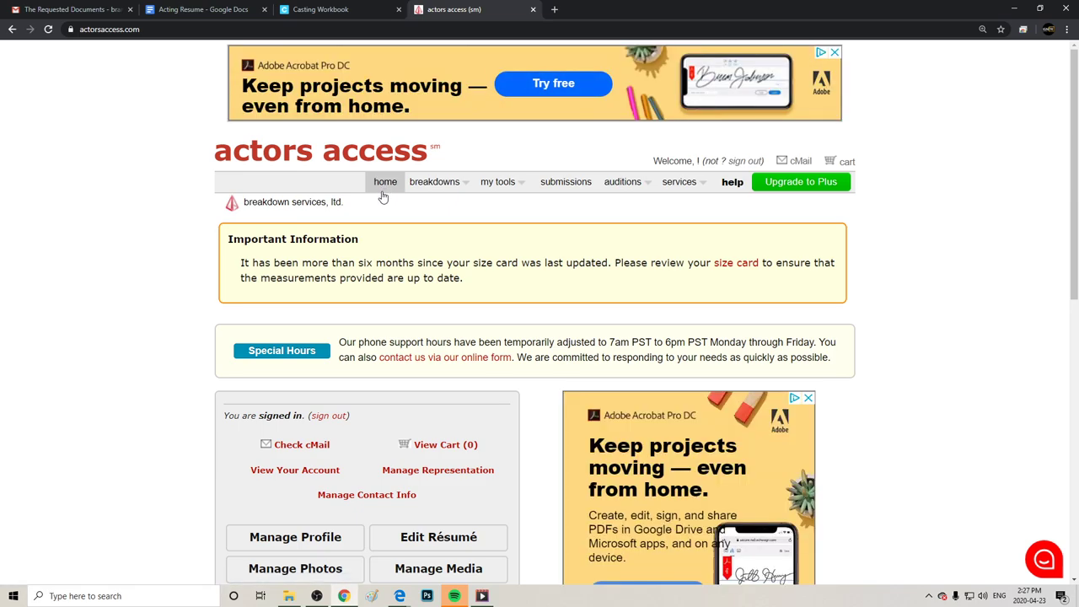
pyautogui.rightClick(382, 193)
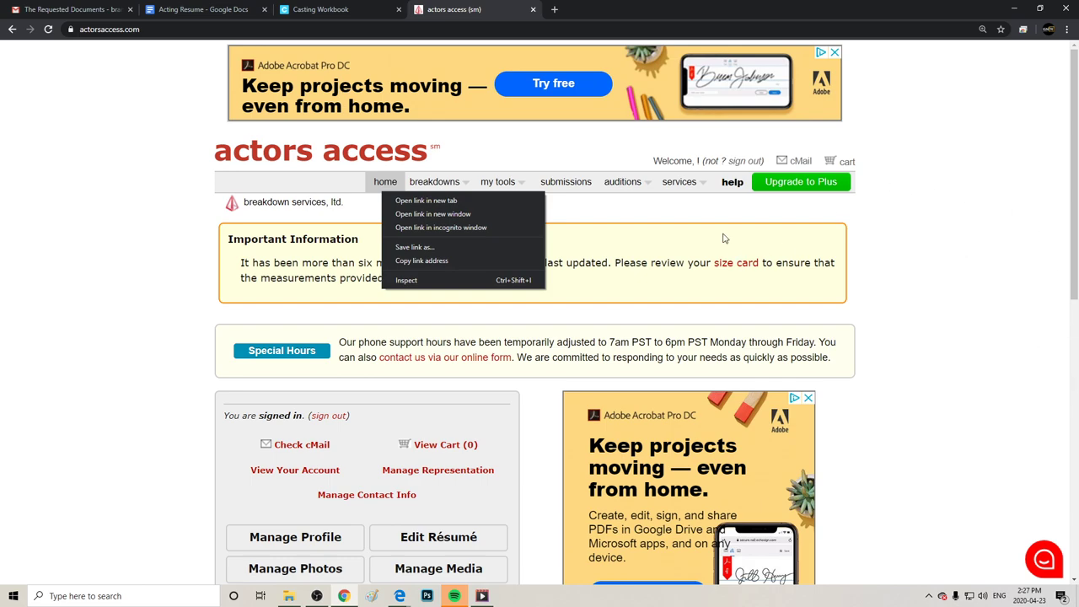
pyautogui.click(978, 232)
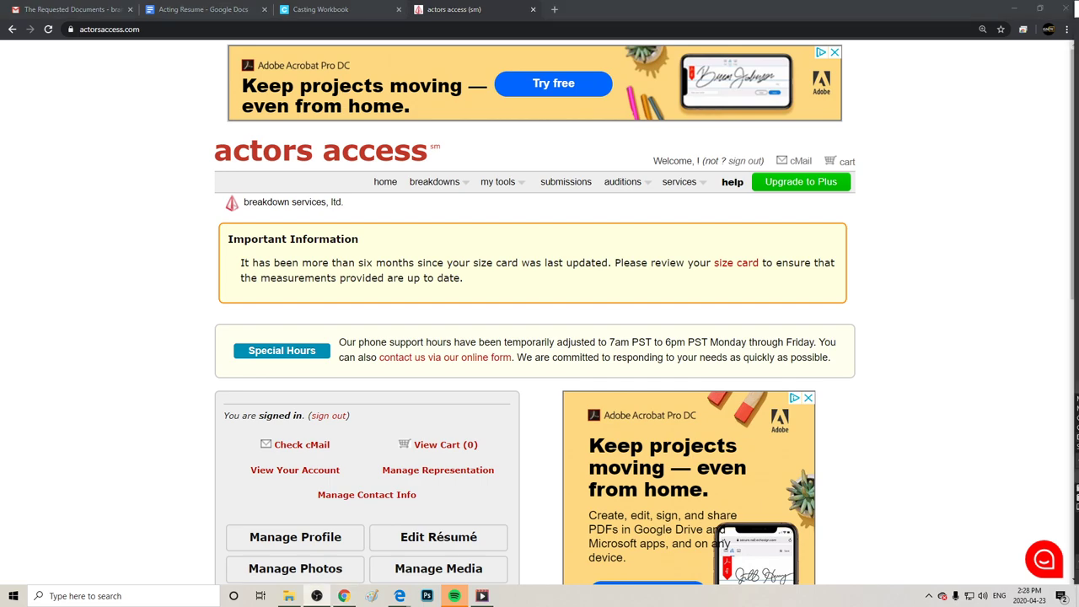
pyautogui.moveTo(1068, 257); pyautogui.dragTo(1068, 355)
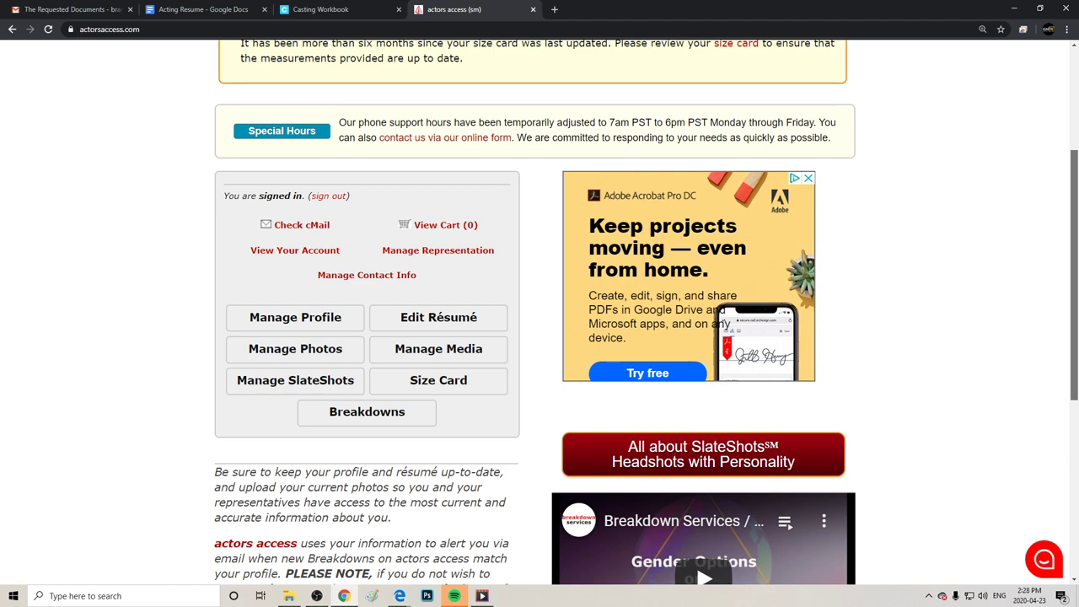
pyautogui.scroll(-1, 540, 312)
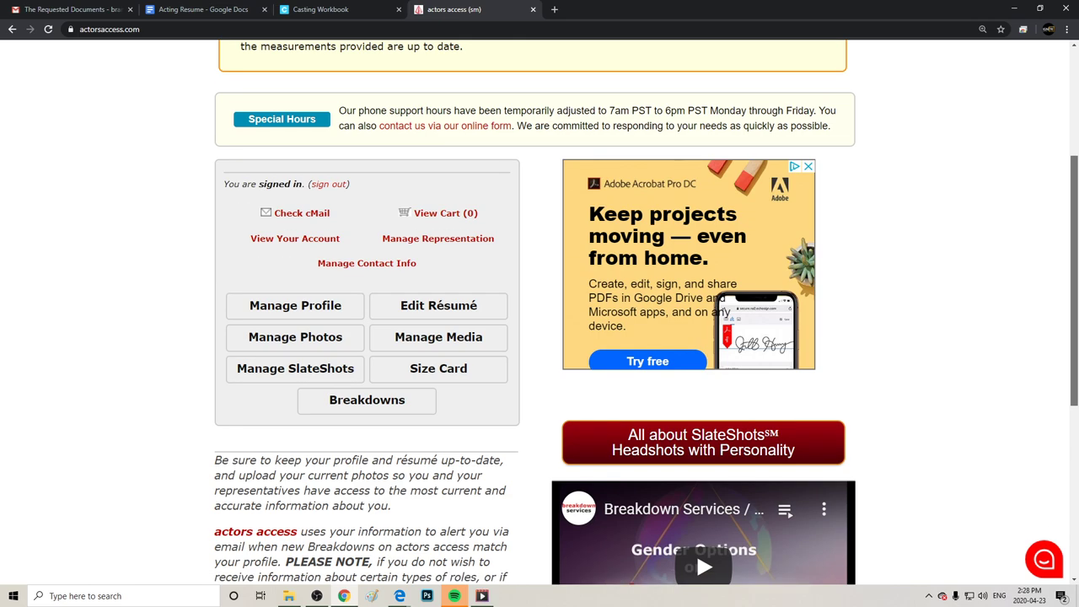
pyautogui.scroll(-1, 539, 312)
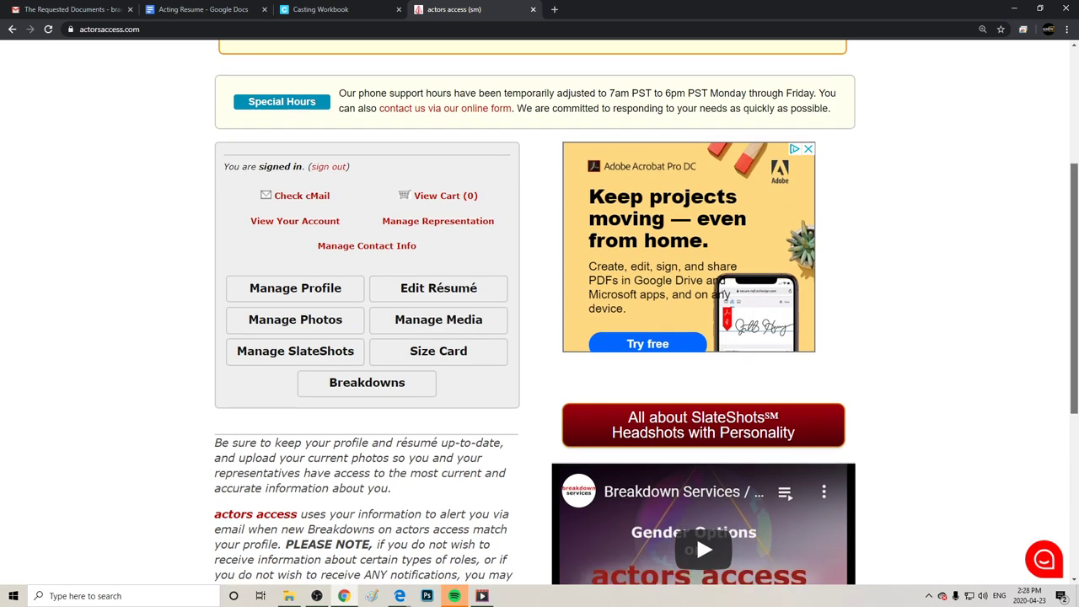
pyautogui.scroll(-1, 539, 312)
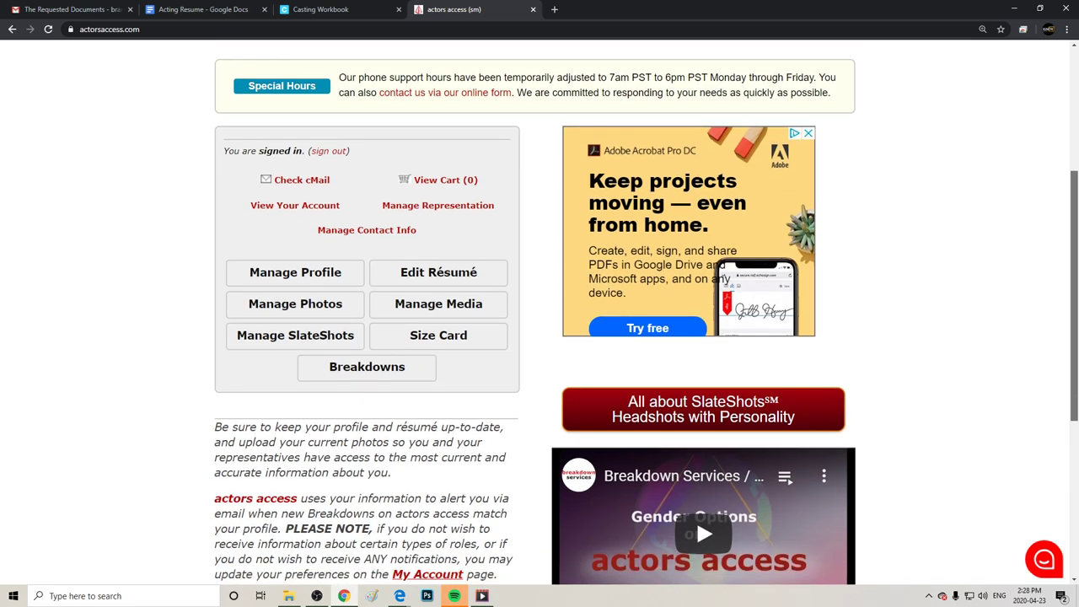
pyautogui.scroll(-4, 540, 312)
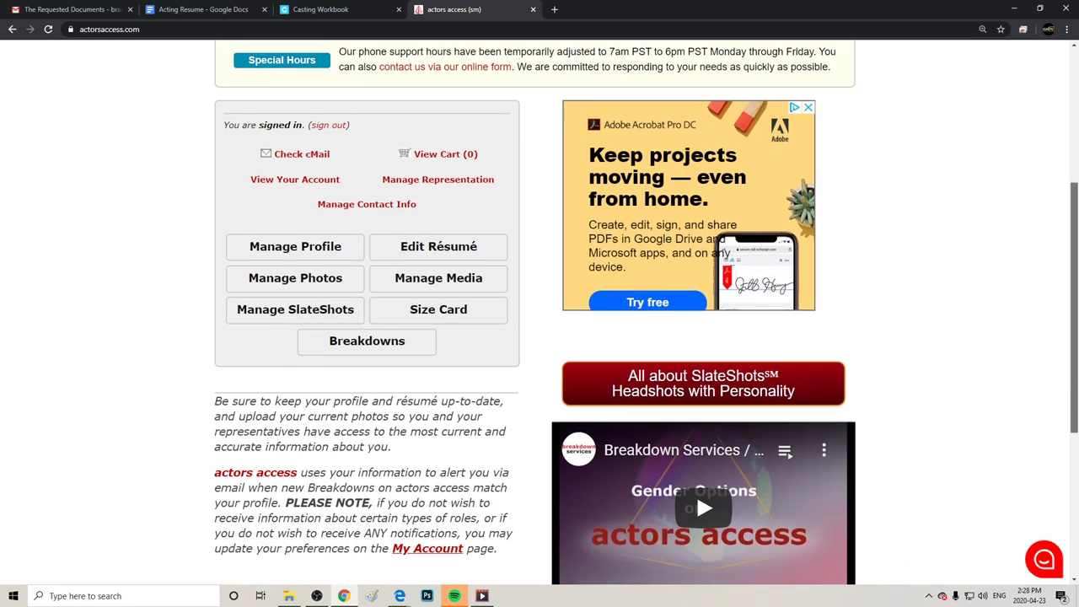
pyautogui.scroll(2, 1075, 405)
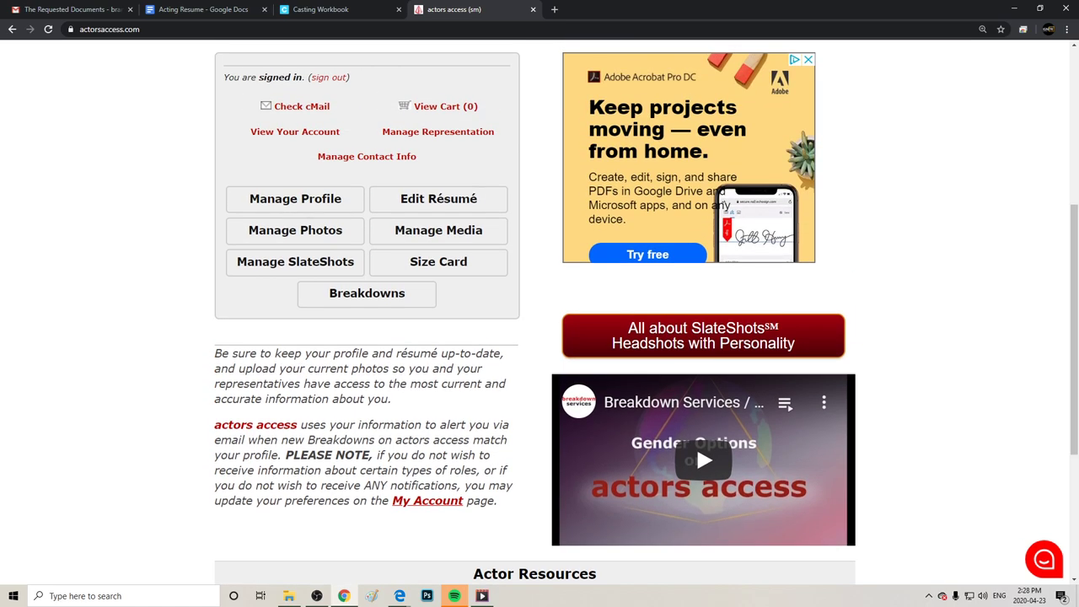
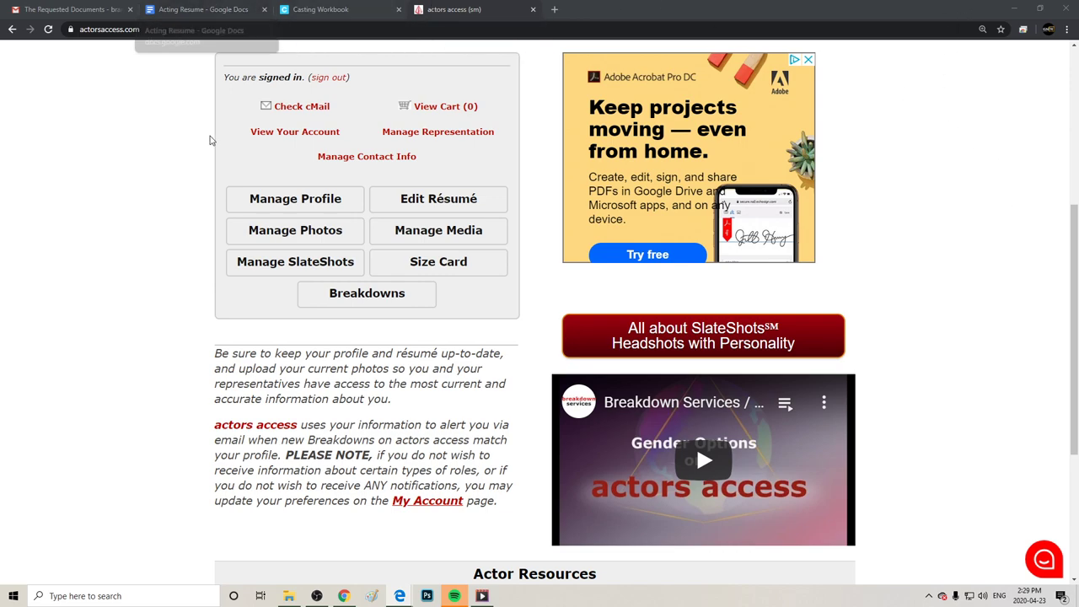
# Open the profile's Manage Media page, which shows no media, then a new browser tab.
pyautogui.click(438, 230)
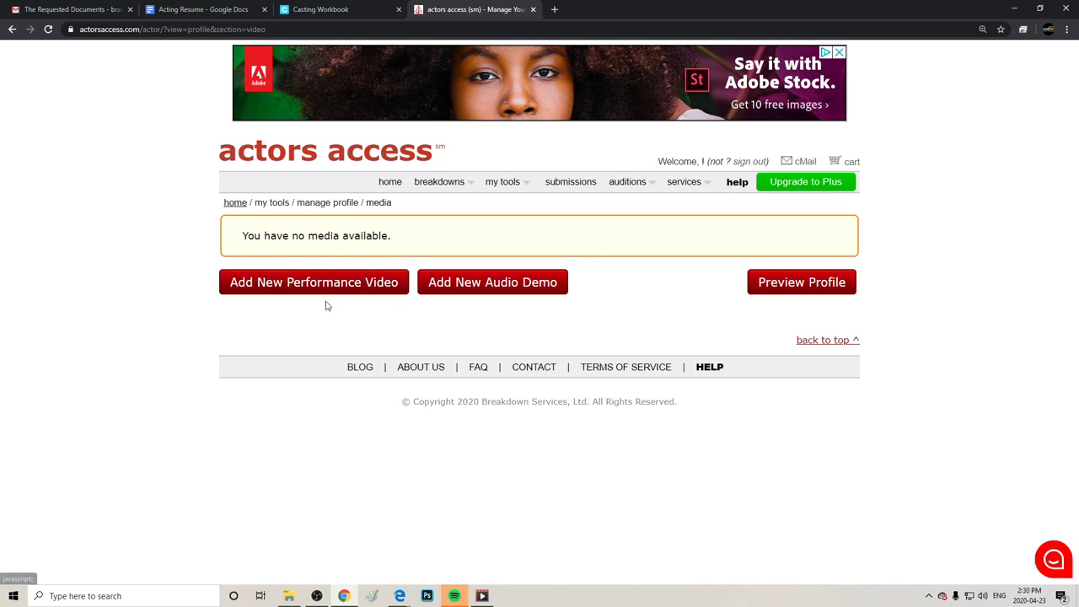
pyautogui.click(554, 9)
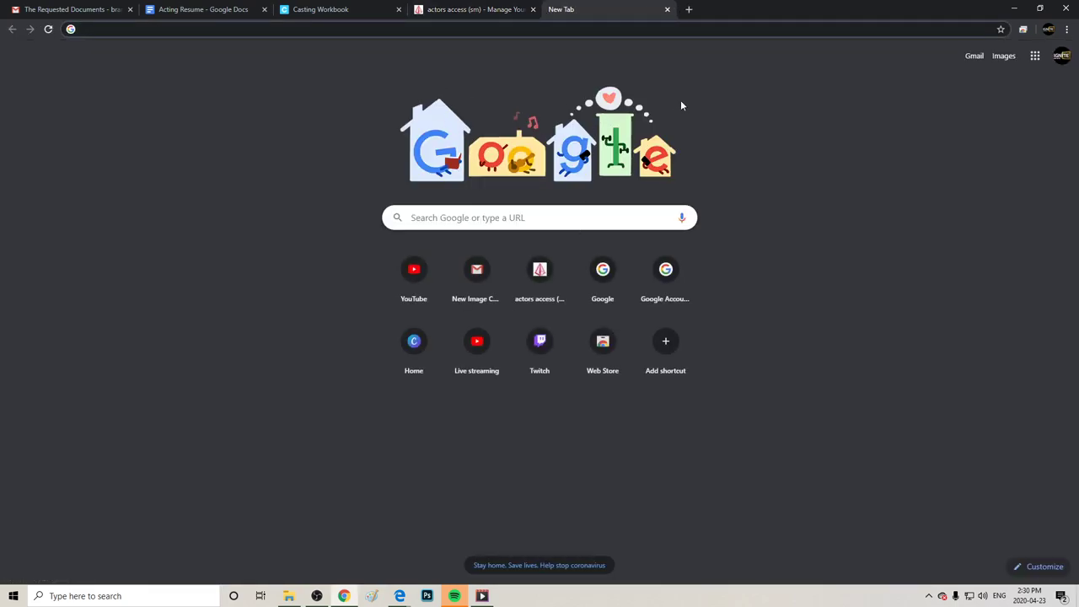
# Search Google for 'trim mp4' and go to Kapwing's Video Trimmer result.
pyautogui.click(461, 224)
pyautogui.write('tri')
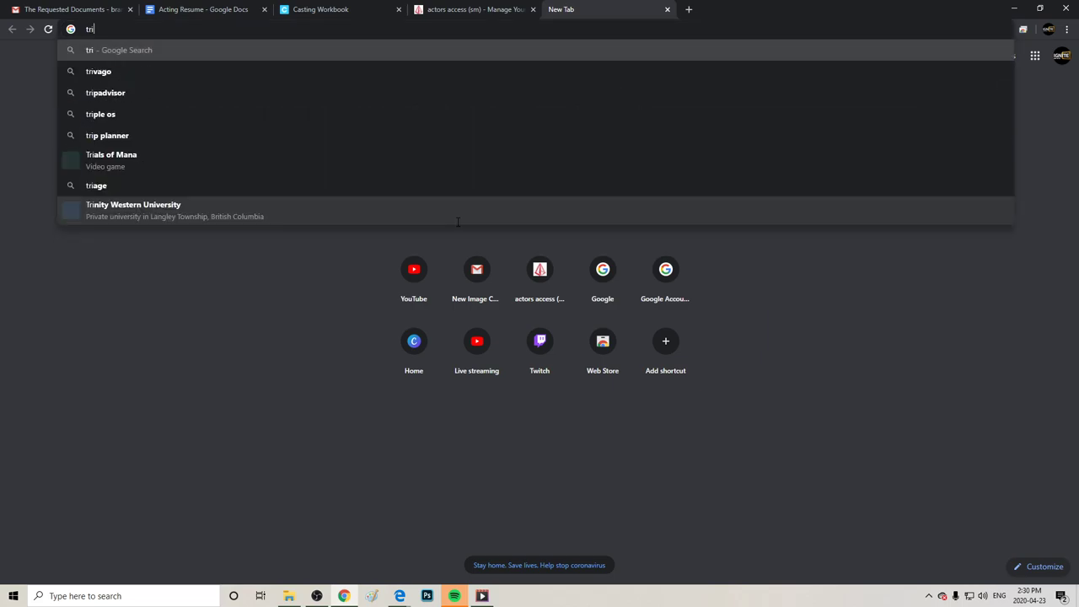
pyautogui.write('m mp4')
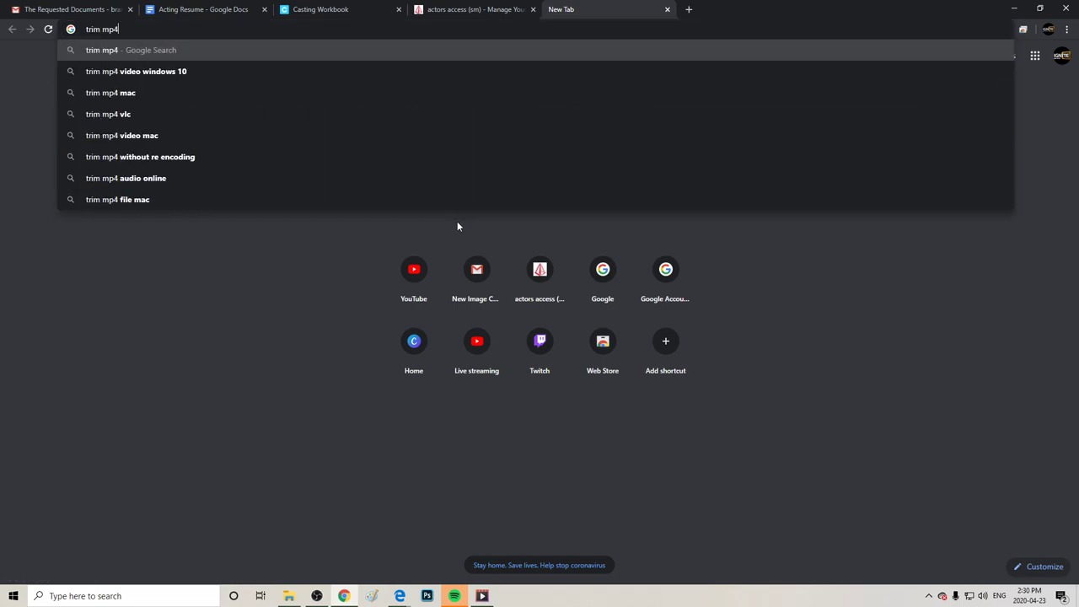
pyautogui.press('Return')
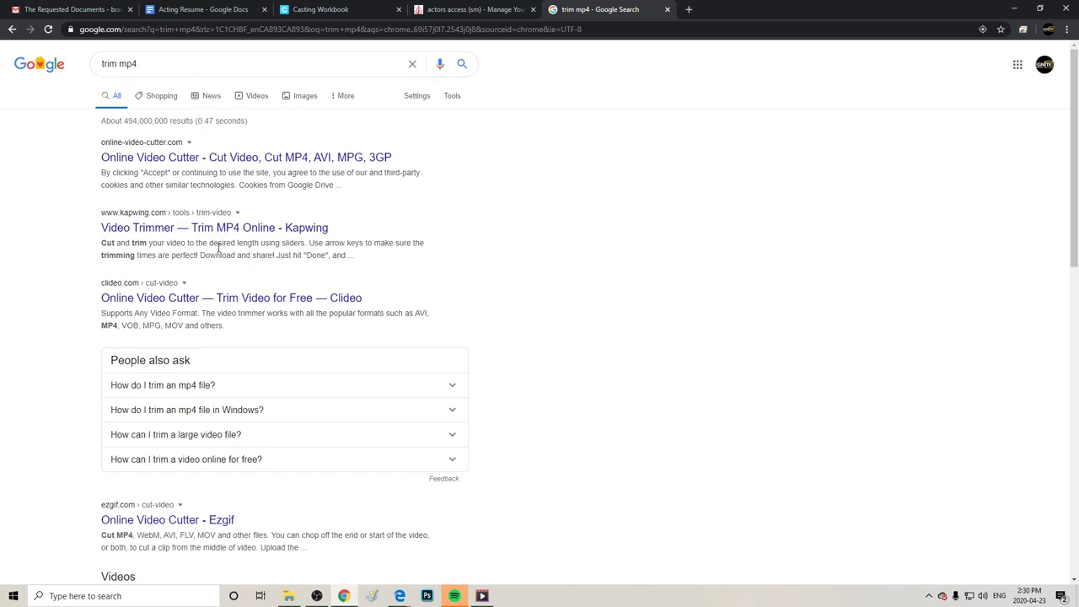
pyautogui.click(176, 232)
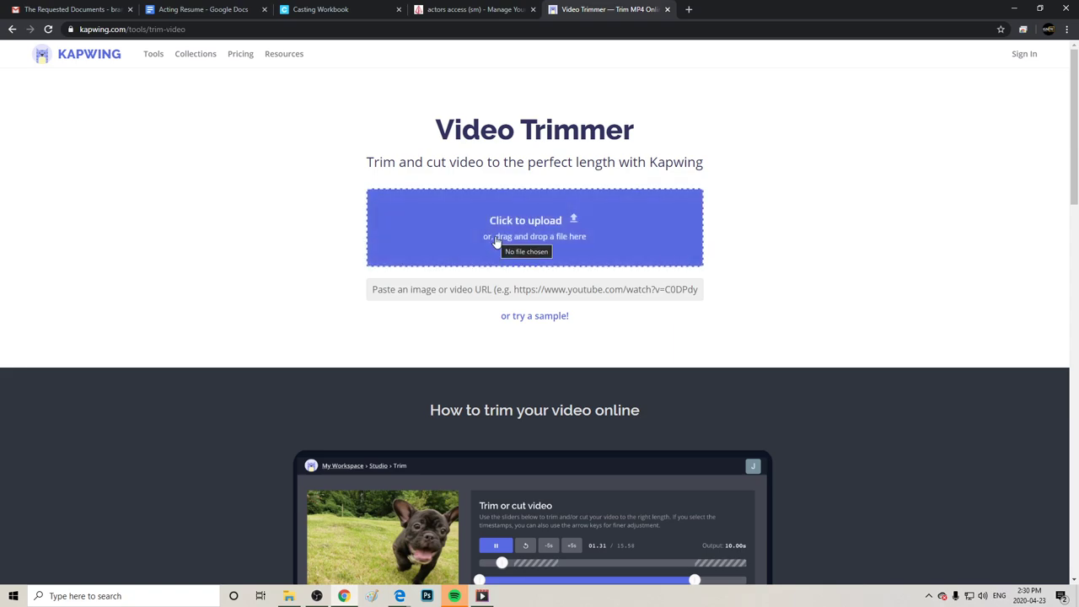
# Try loading a slate video from the April 23rd folder into Kapwing by drag-and-drop and the file picker.
pyautogui.click(288, 596)
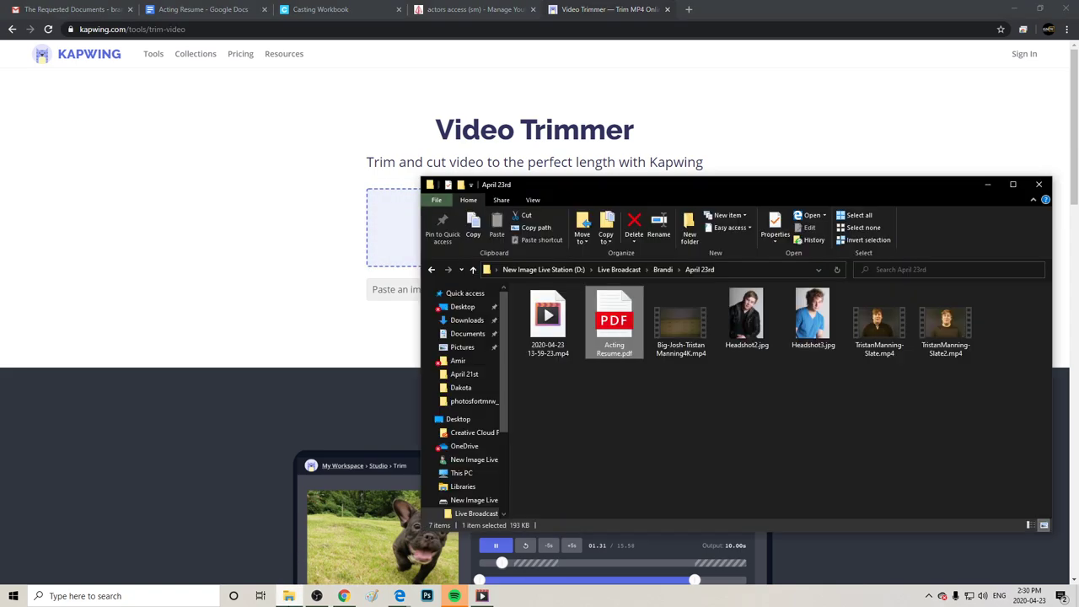
pyautogui.click(873, 334)
pyautogui.moveTo(877, 371); pyautogui.dragTo(568, 277)
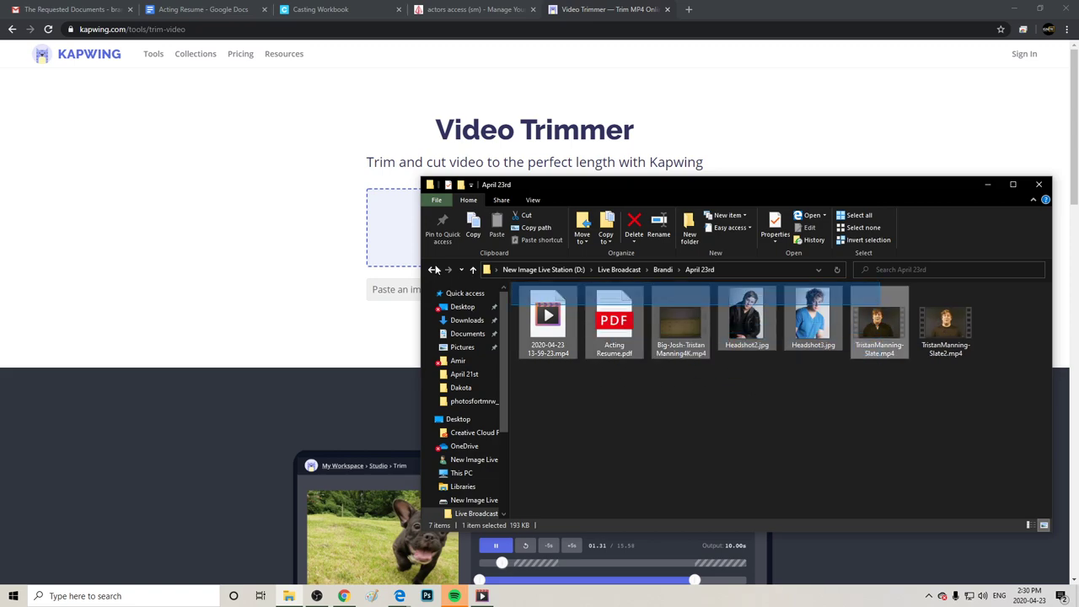
pyautogui.moveTo(769, 182); pyautogui.dragTo(730, 266)
pyautogui.moveTo(853, 416); pyautogui.dragTo(693, 277)
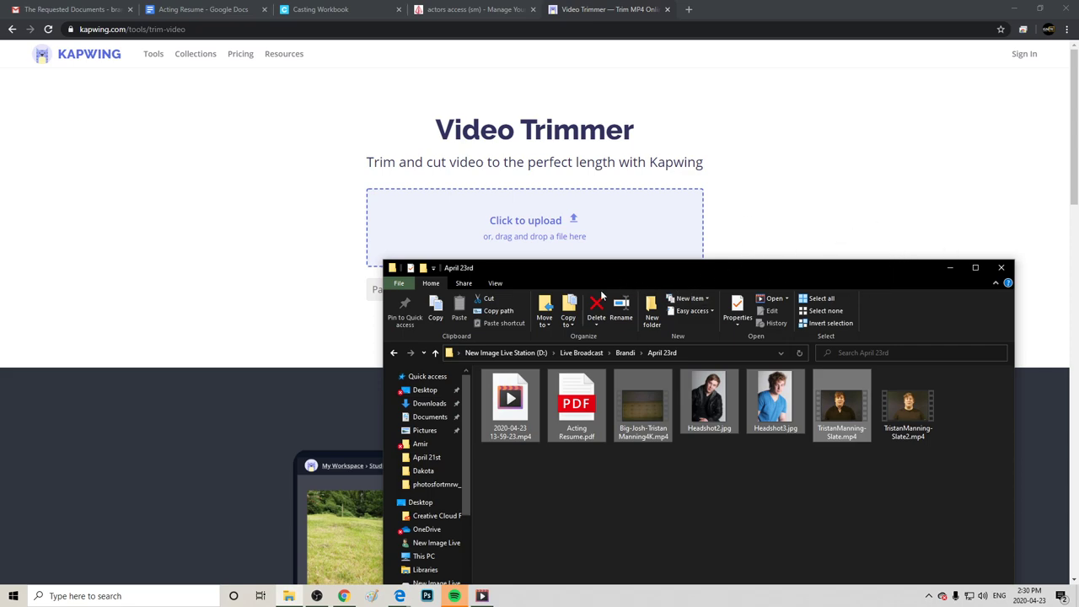
pyautogui.click(950, 268)
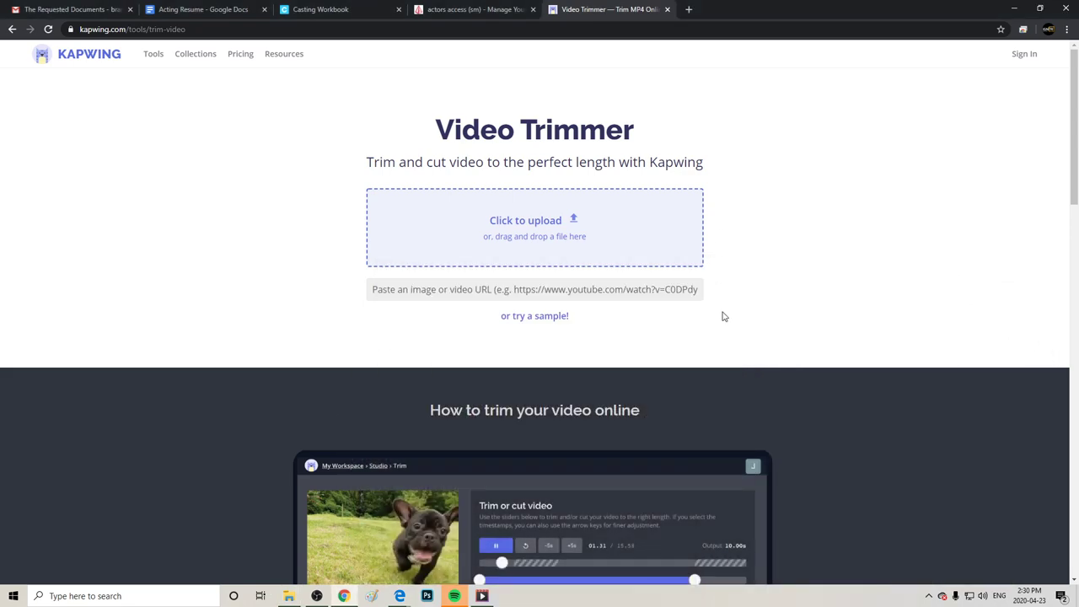
pyautogui.click(538, 242)
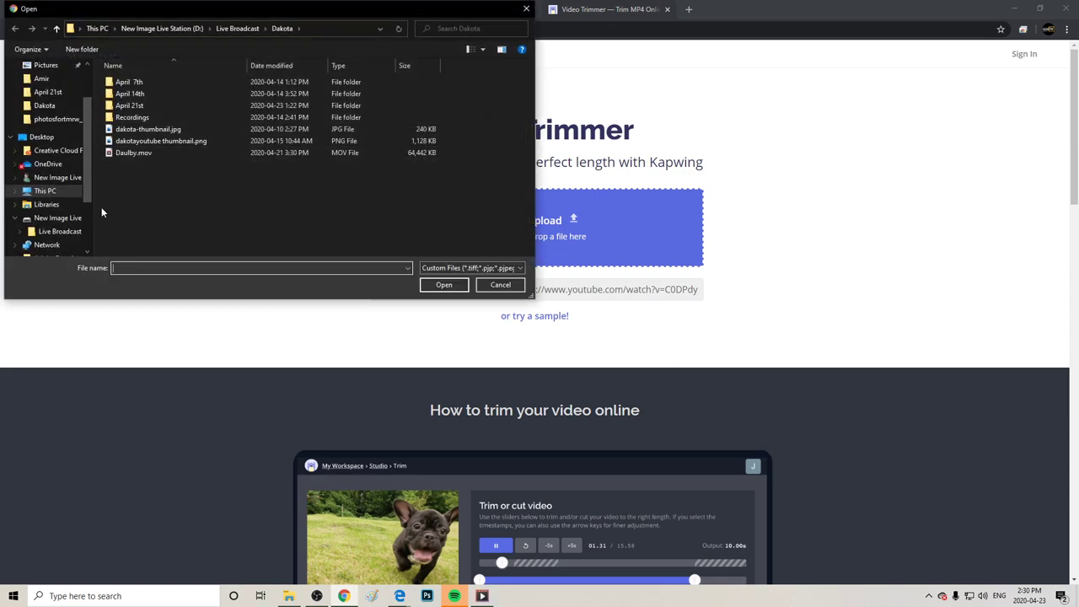
pyautogui.moveTo(289, 596)
pyautogui.click(287, 596)
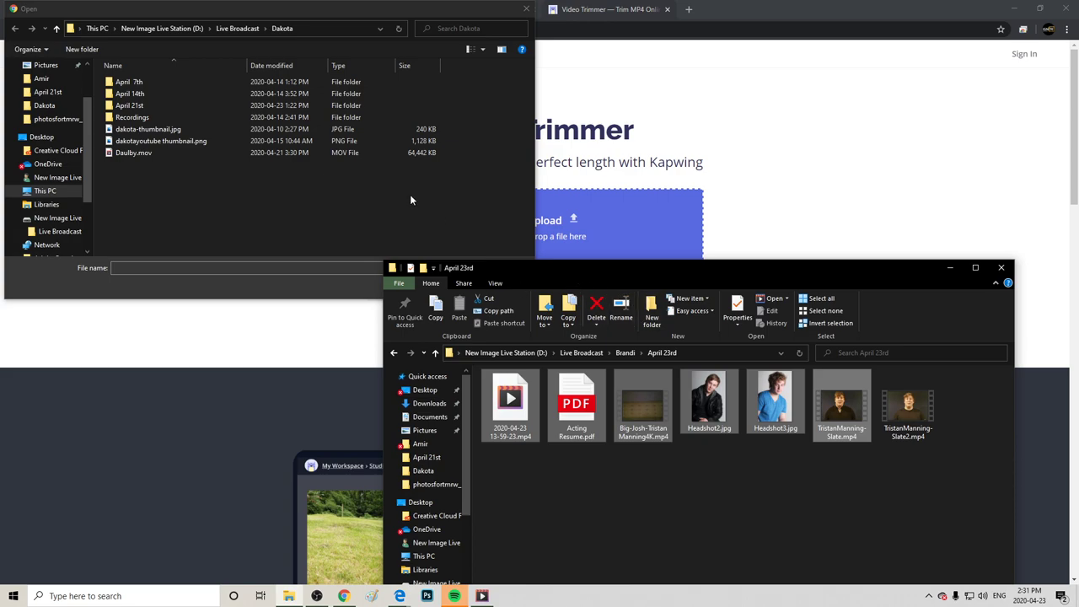
pyautogui.click(526, 10)
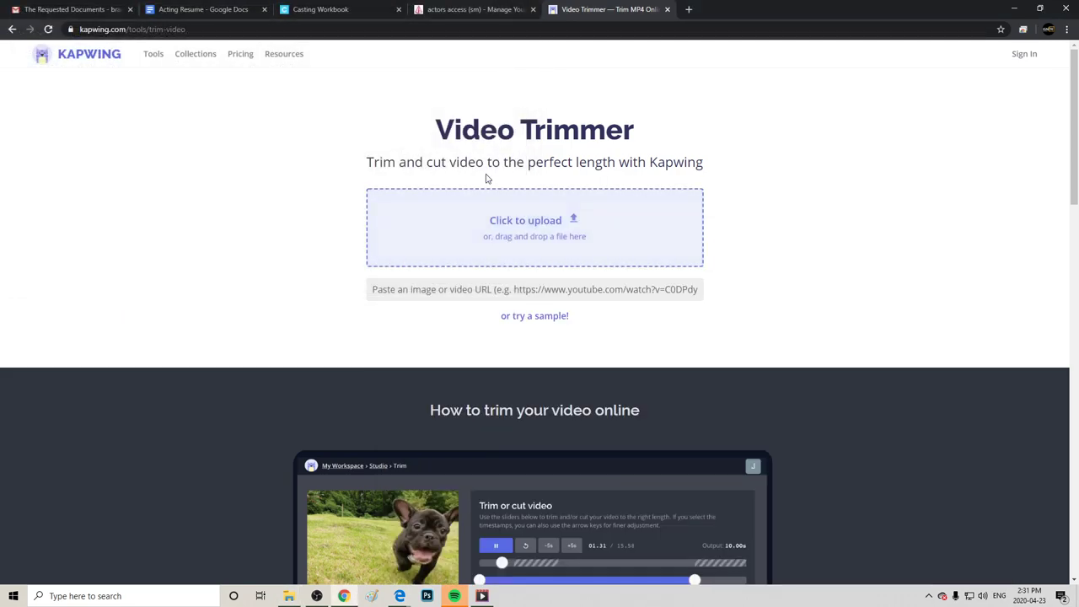
pyautogui.click(534, 247)
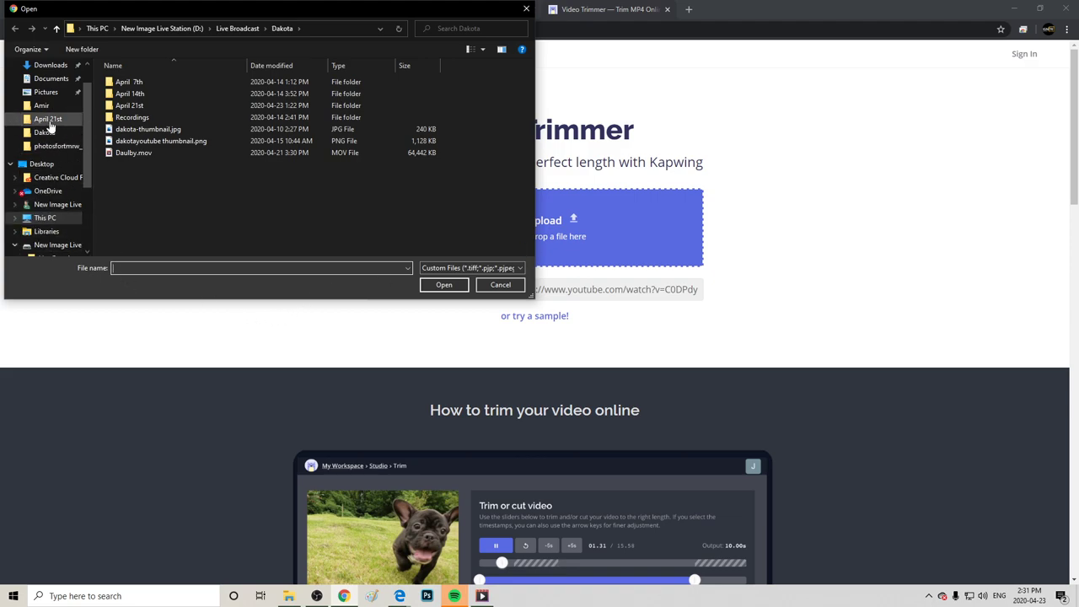
pyautogui.scroll(-2, 42, 151)
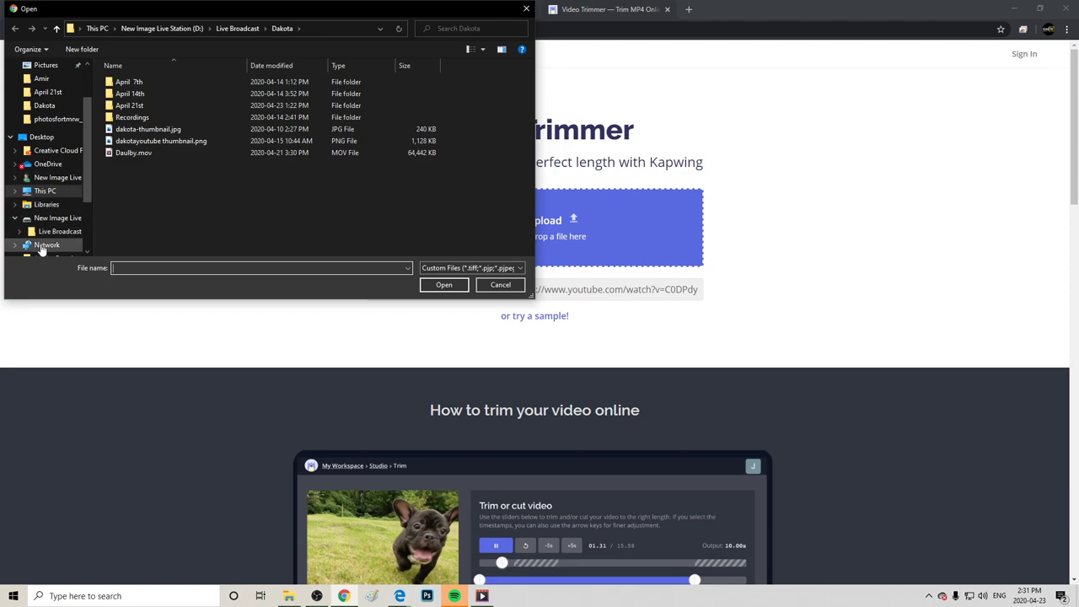
pyautogui.click(38, 221)
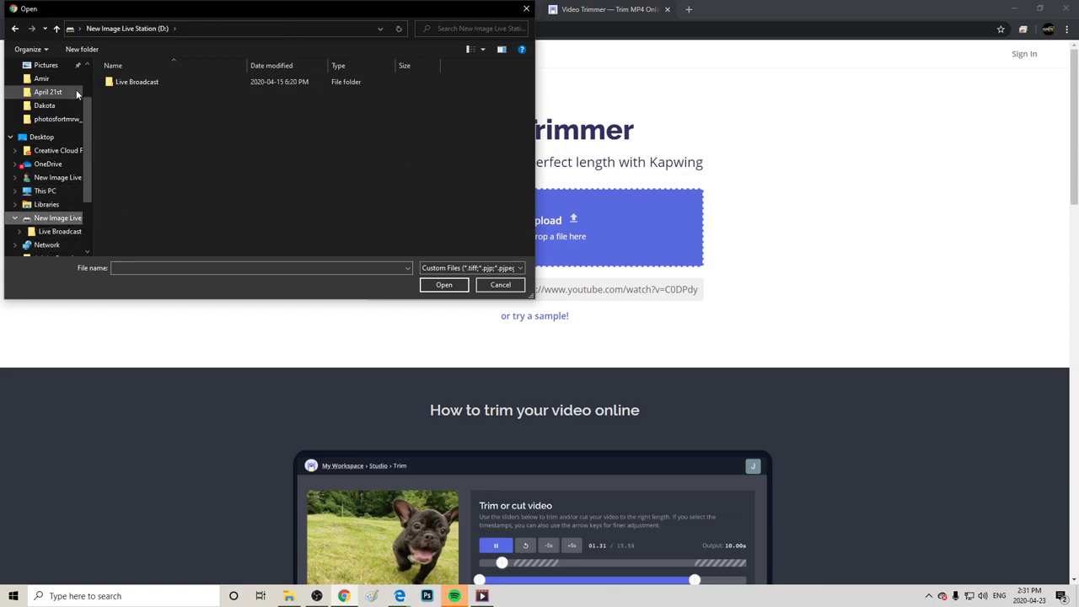
pyautogui.doubleClick(119, 83)
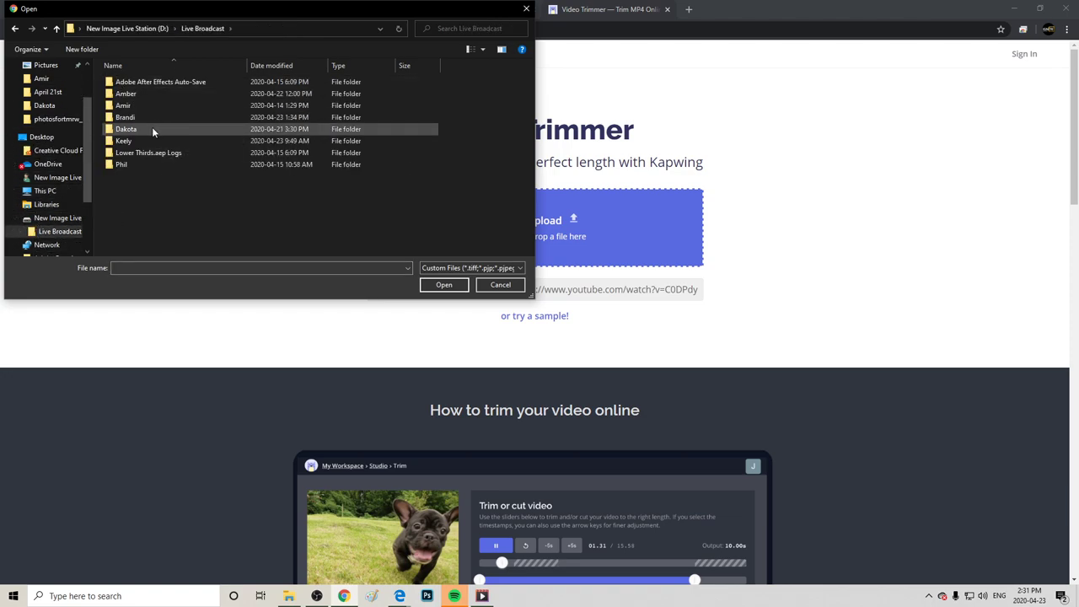
pyautogui.doubleClick(139, 117)
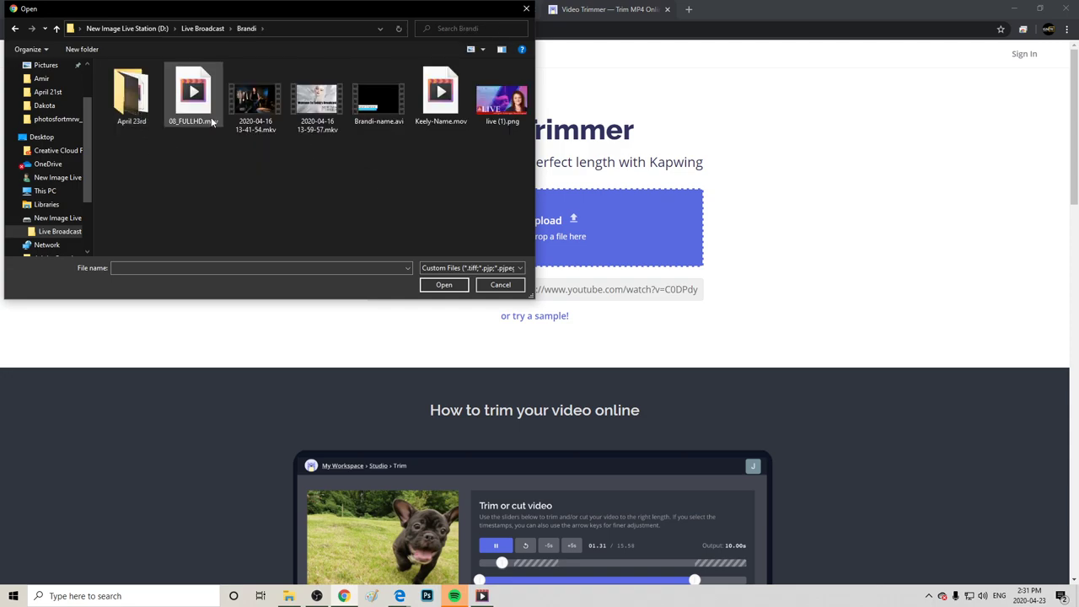
pyautogui.doubleClick(131, 95)
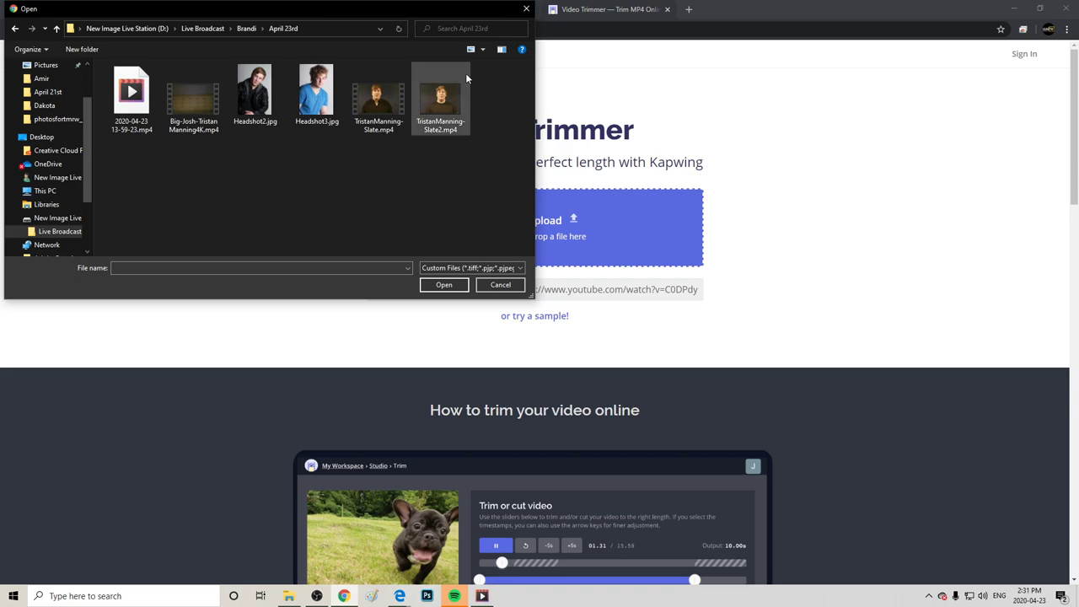
pyautogui.doubleClick(446, 99)
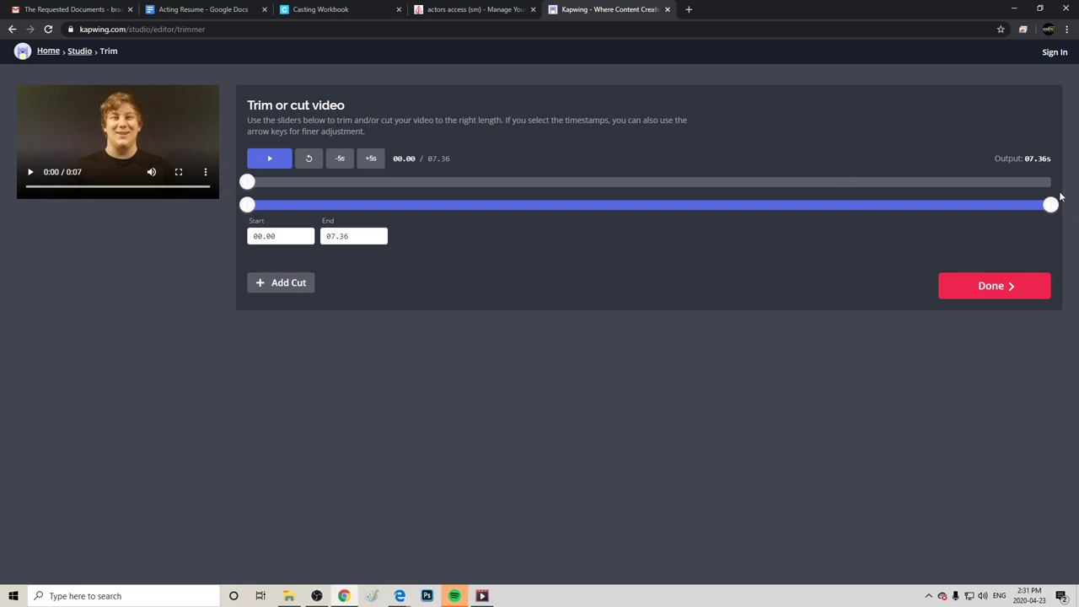
# Trim the slate clip to 00.34–06.12 (05.78s), then return to the 'trim mp4' results.
pyautogui.moveTo(966, 212)
pyautogui.mouseDown()
pyautogui.moveTo(836, 231)
pyautogui.moveTo(915, 239)
pyautogui.mouseUp()
pyautogui.rightClick(916, 238)
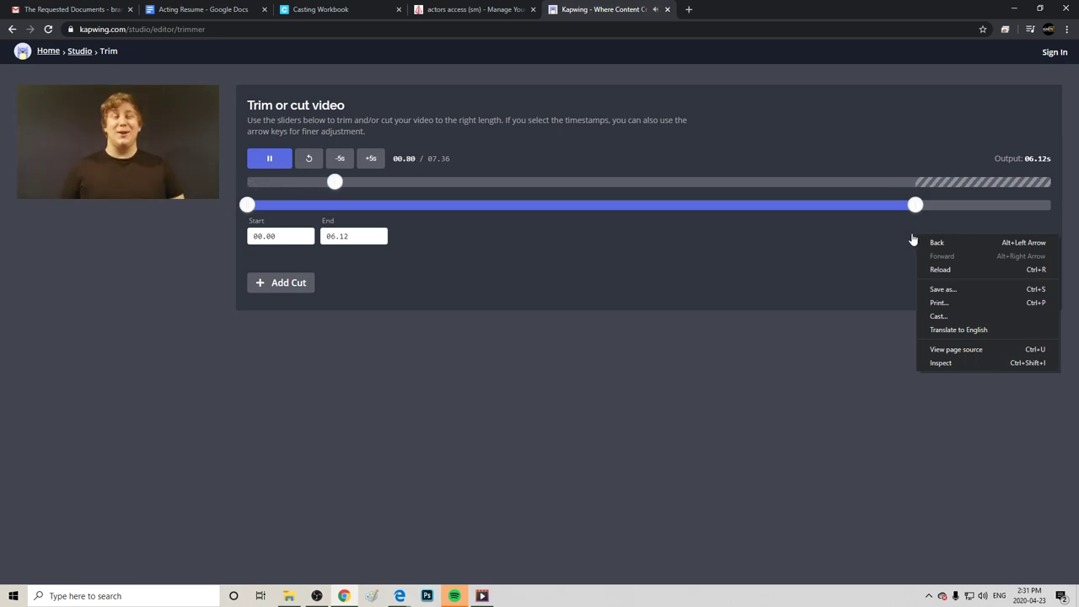
pyautogui.click(271, 159)
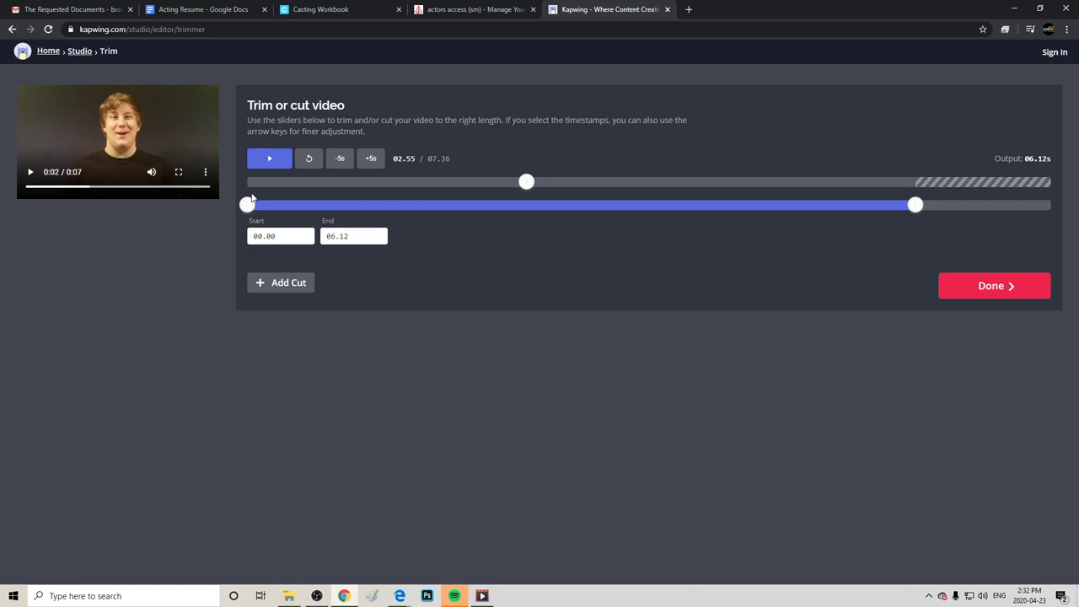
pyautogui.moveTo(254, 207); pyautogui.dragTo(286, 207)
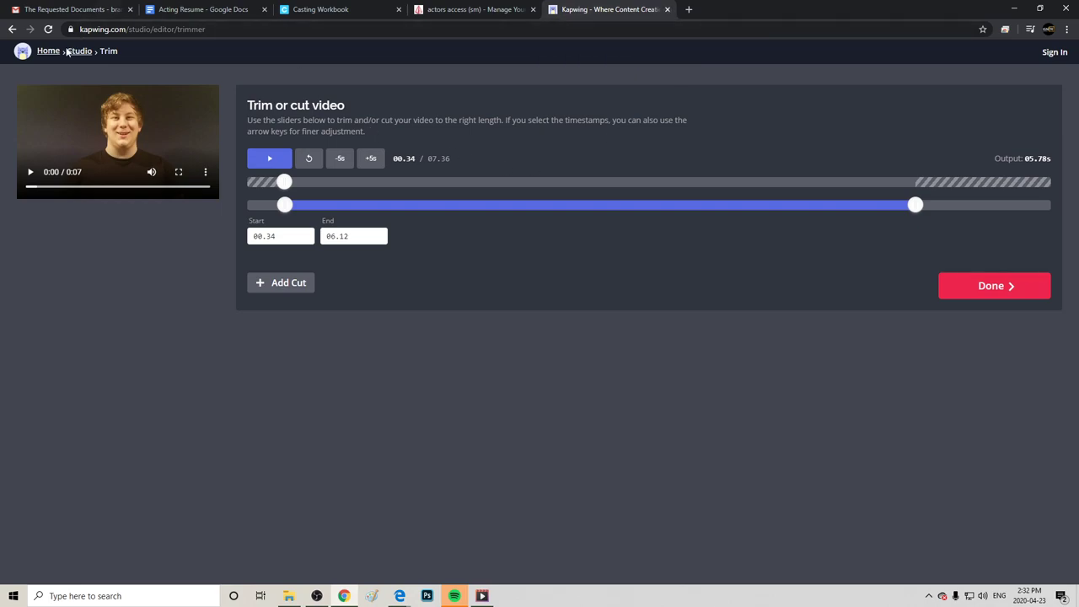
pyautogui.click(12, 28)
pyautogui.click(12, 28)
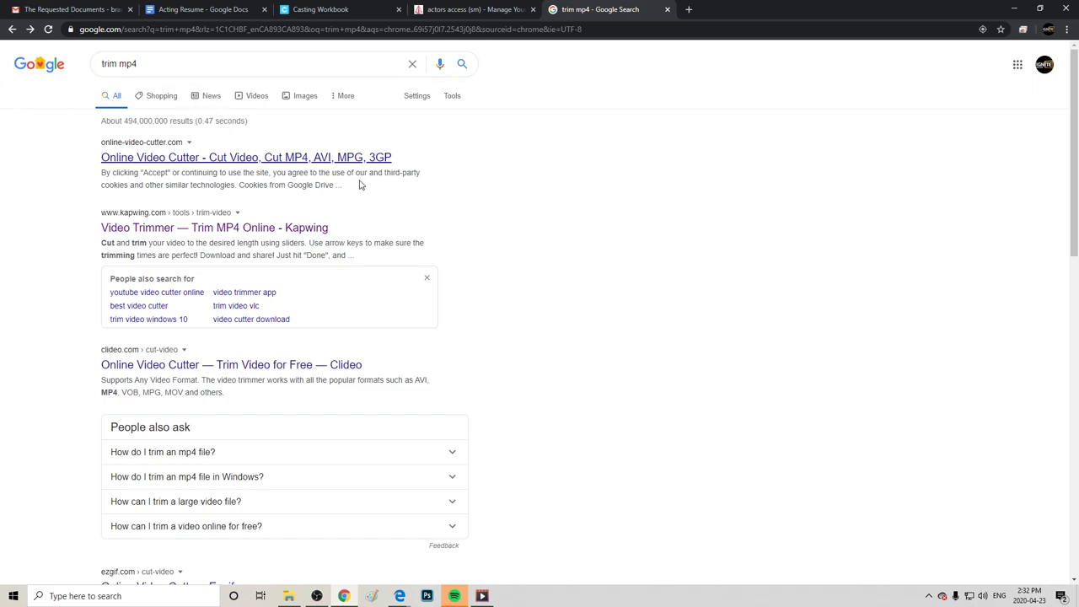
# Start a new performance video in Actors Access, read its allowed file types, then switch to the April 23rd folder.
pyautogui.click(482, 10)
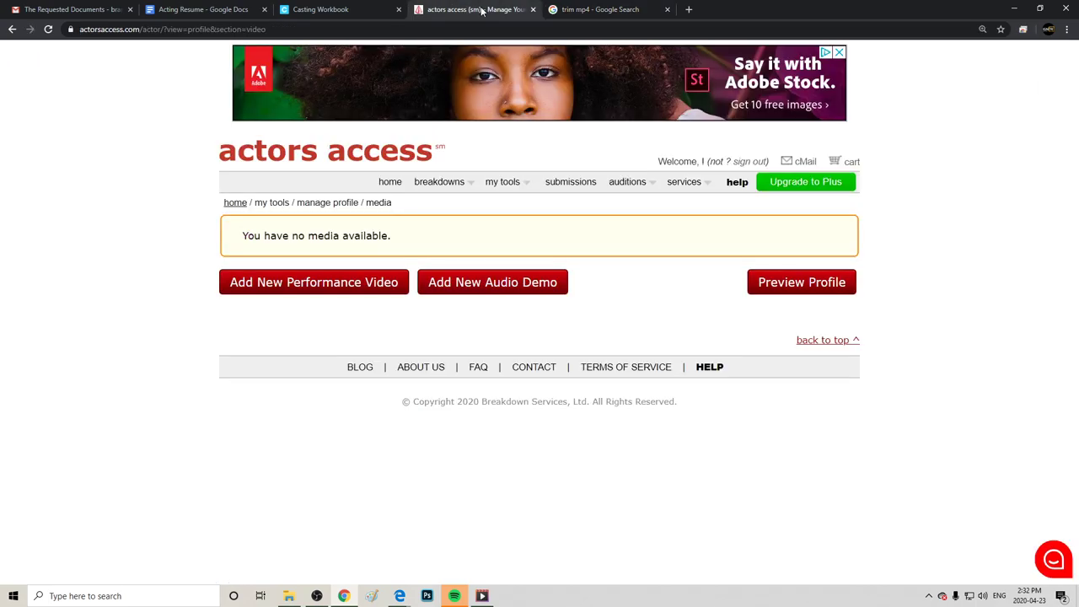
pyautogui.click(290, 284)
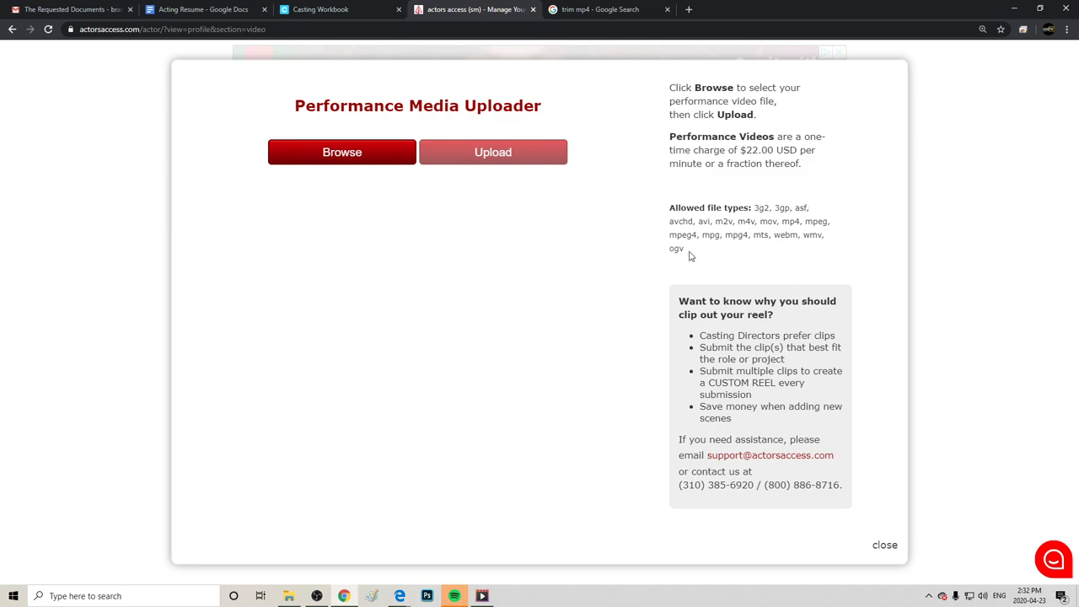
pyautogui.moveTo(688, 253); pyautogui.dragTo(673, 199)
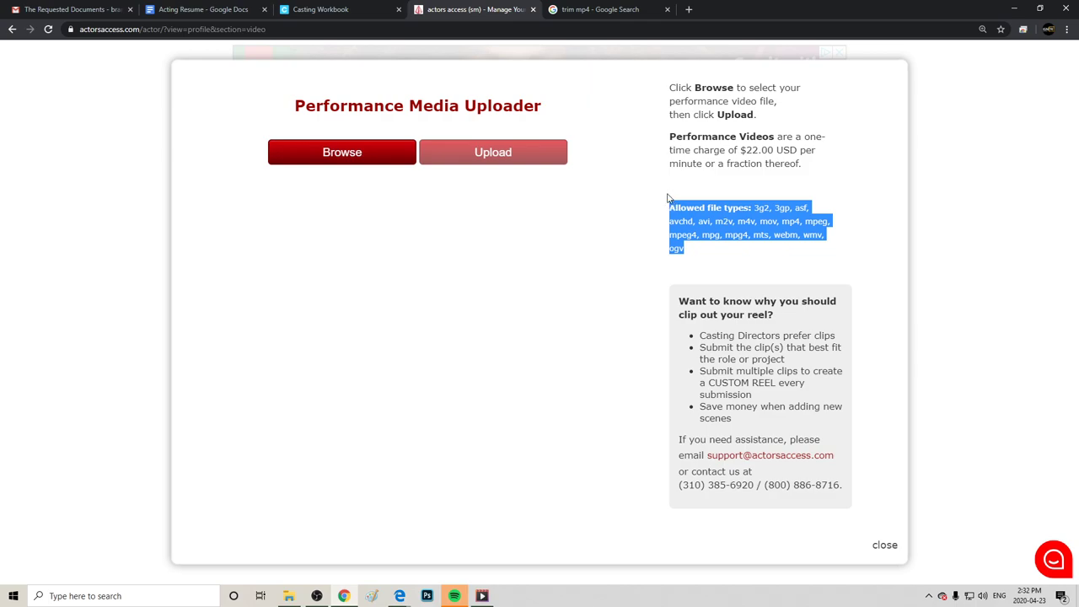
pyautogui.click(707, 263)
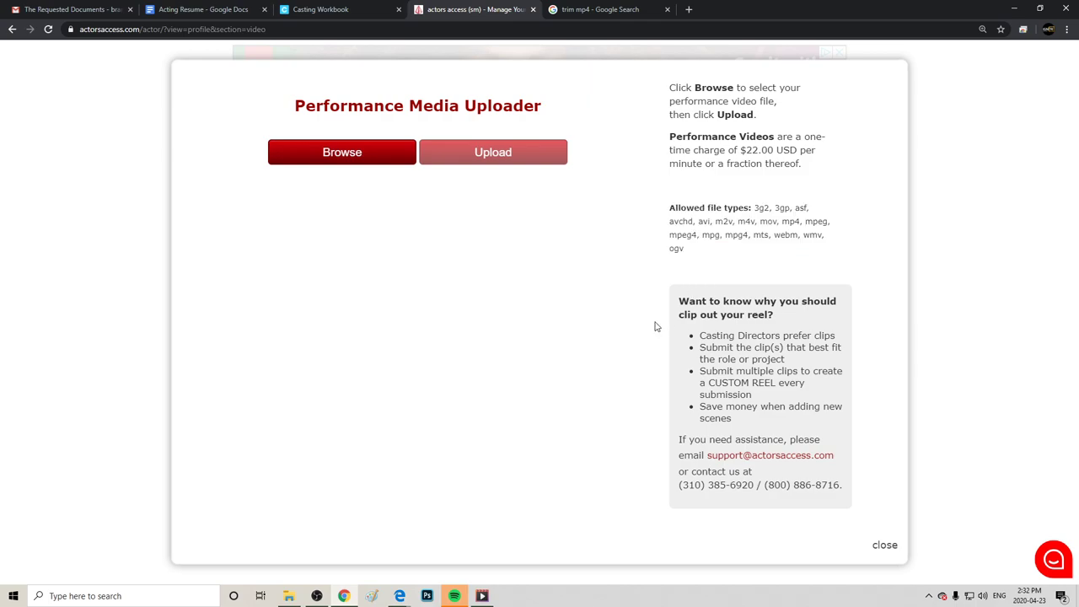
pyautogui.click(288, 596)
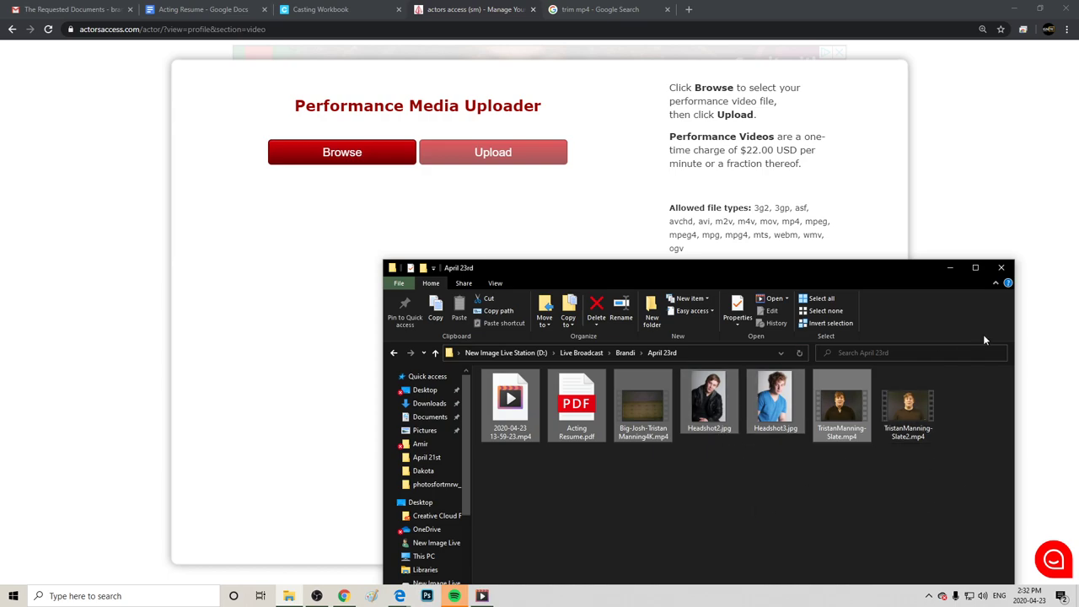
# Maximize the April 23rd folder window, then switch back to the 'trim mp4' Google results.
pyautogui.click(976, 270)
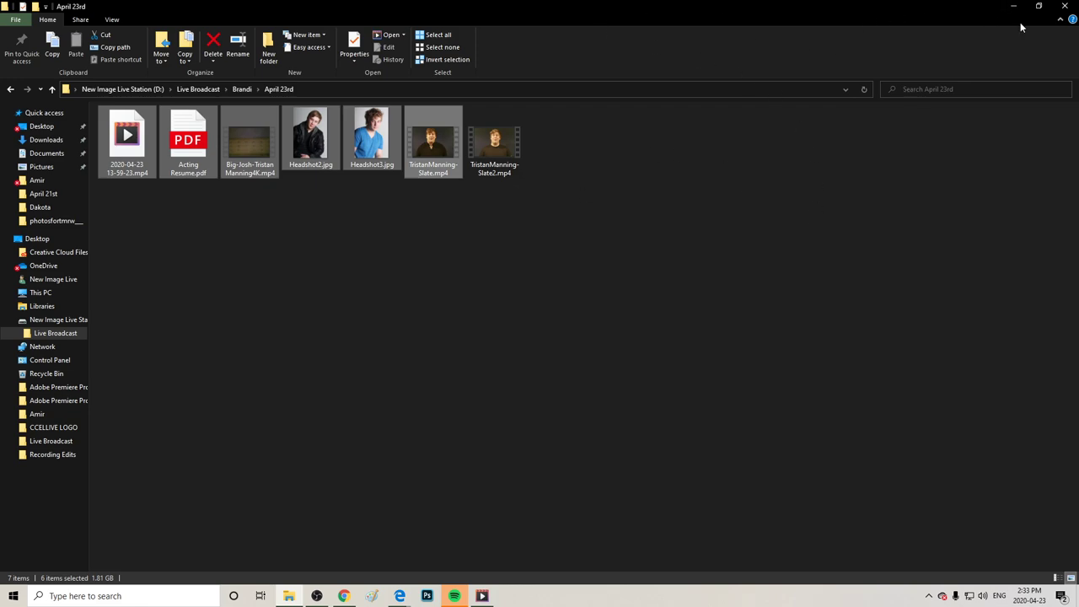
pyautogui.hotkey('alt', 'Tab')
pyautogui.click(618, 17)
# Search Google for 'convert mp4 to mp3 online free' and skim the Convertio and media.io results.
pyautogui.moveTo(239, 64); pyautogui.dragTo(57, 110)
pyautogui.write('co')
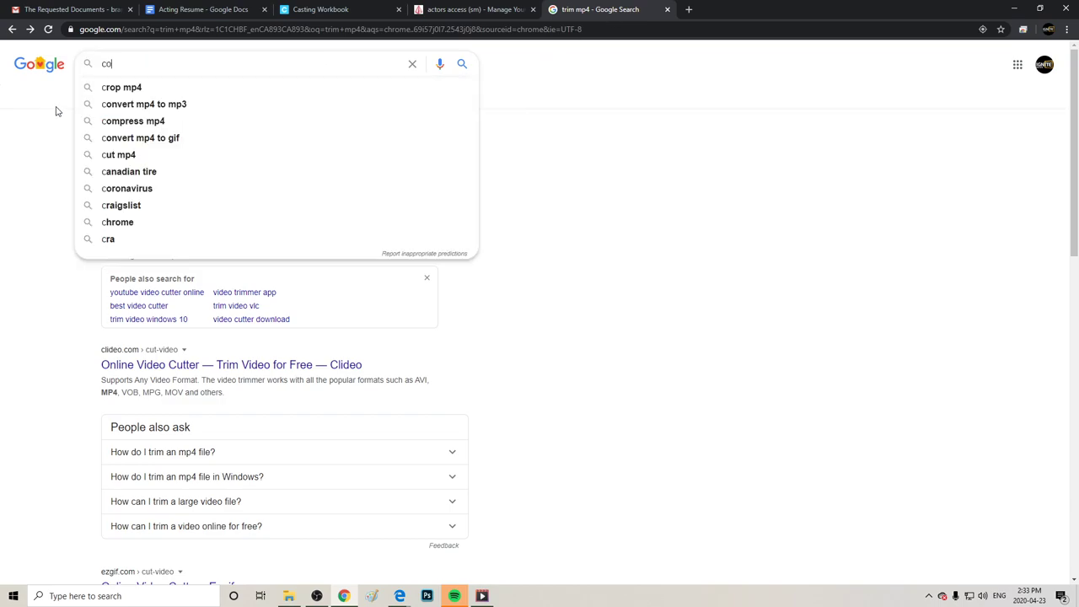
pyautogui.write('nvert mp')
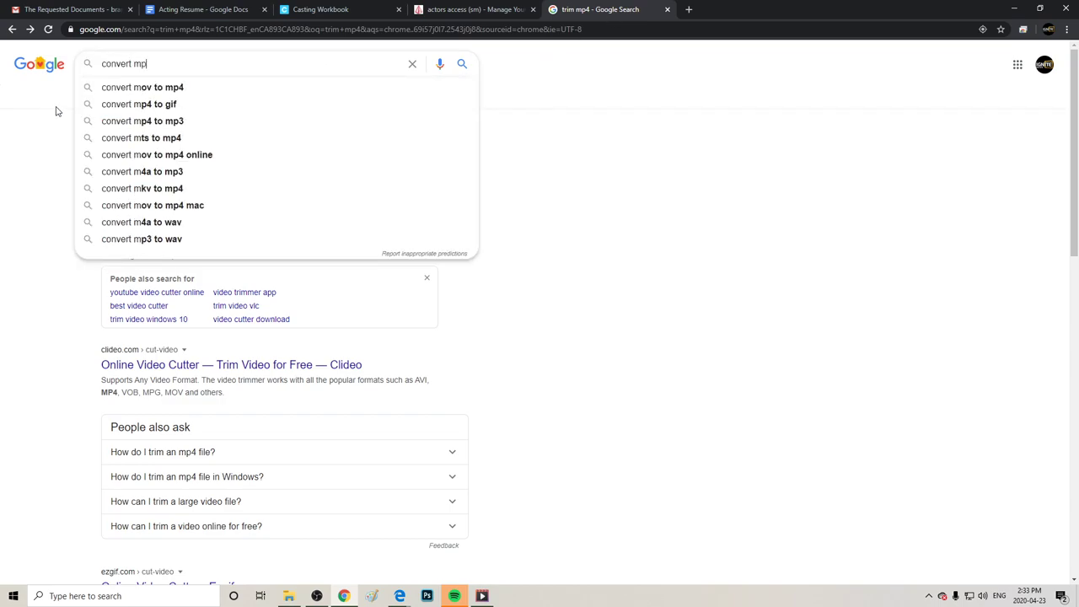
pyautogui.write('4 to pm')
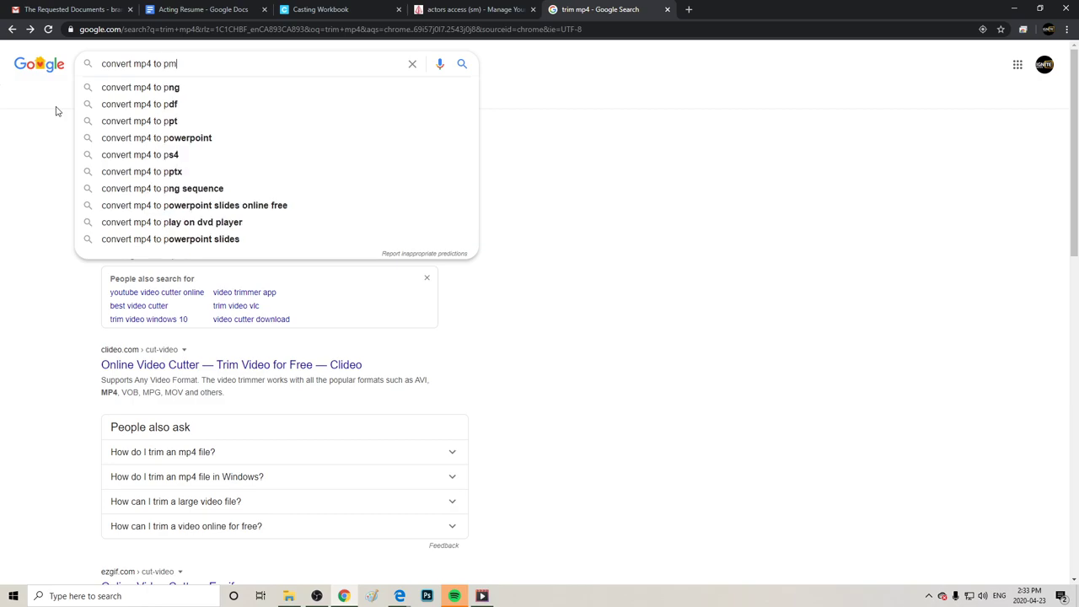
pyautogui.press('BackSpace')
pyautogui.press('BackSpace')
pyautogui.write('mp')
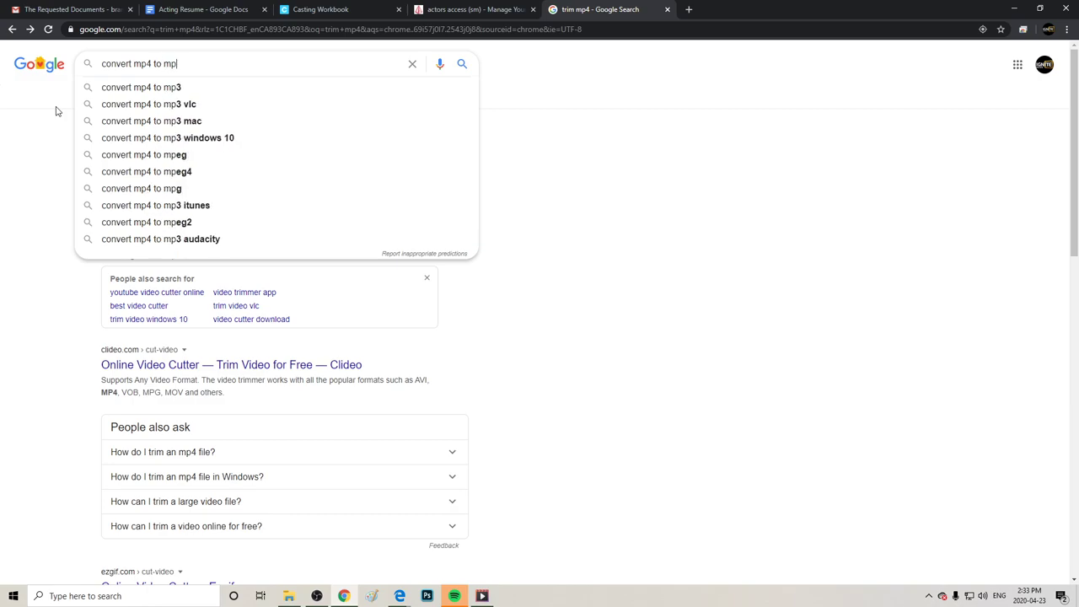
pyautogui.write('3 online free')
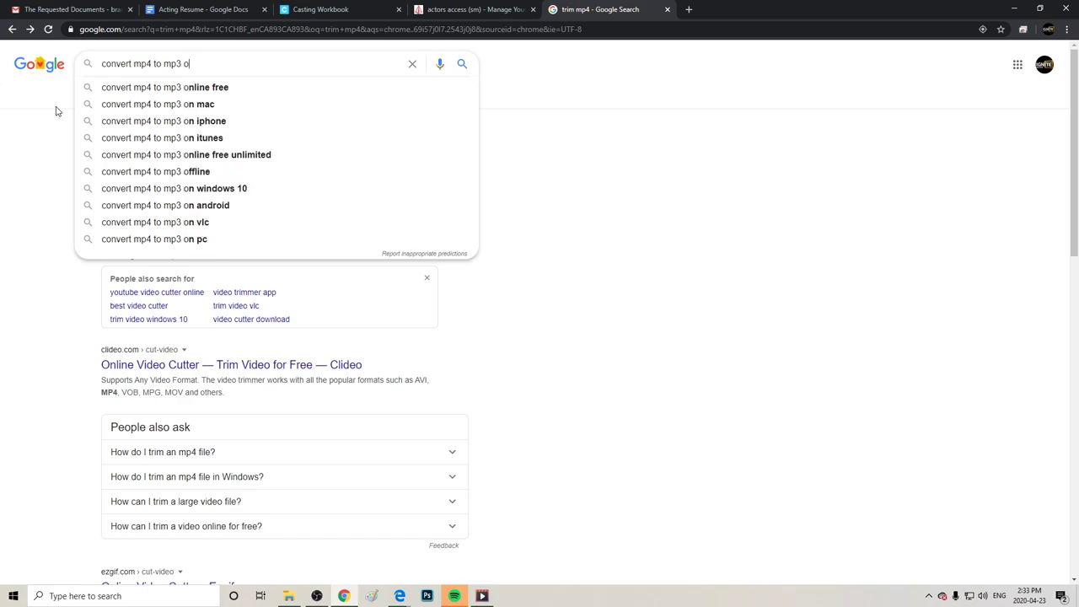
pyautogui.press('Return')
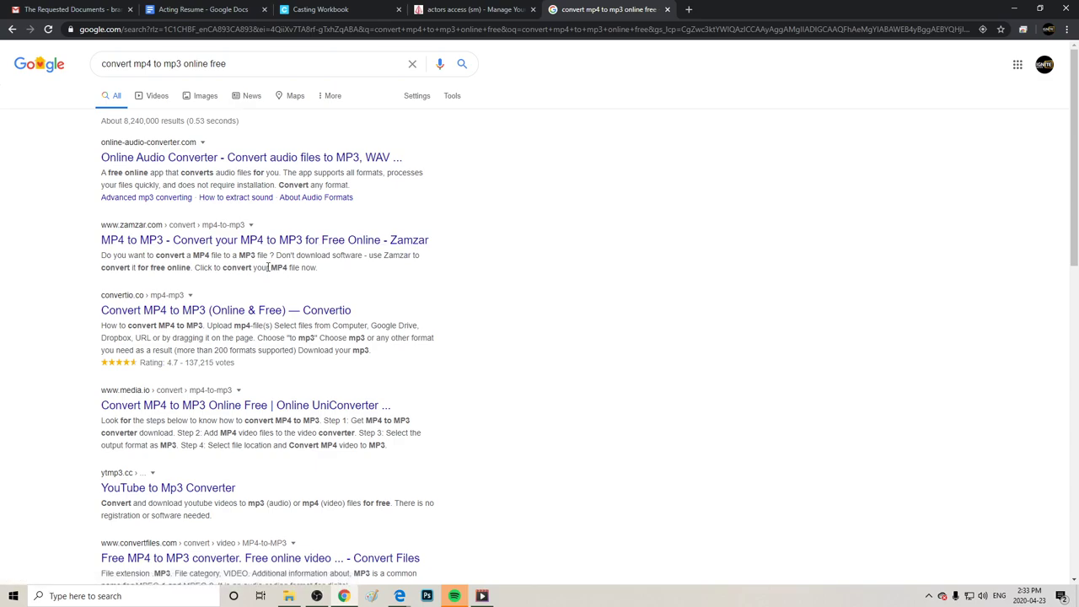
pyautogui.moveTo(338, 350); pyautogui.dragTo(411, 422)
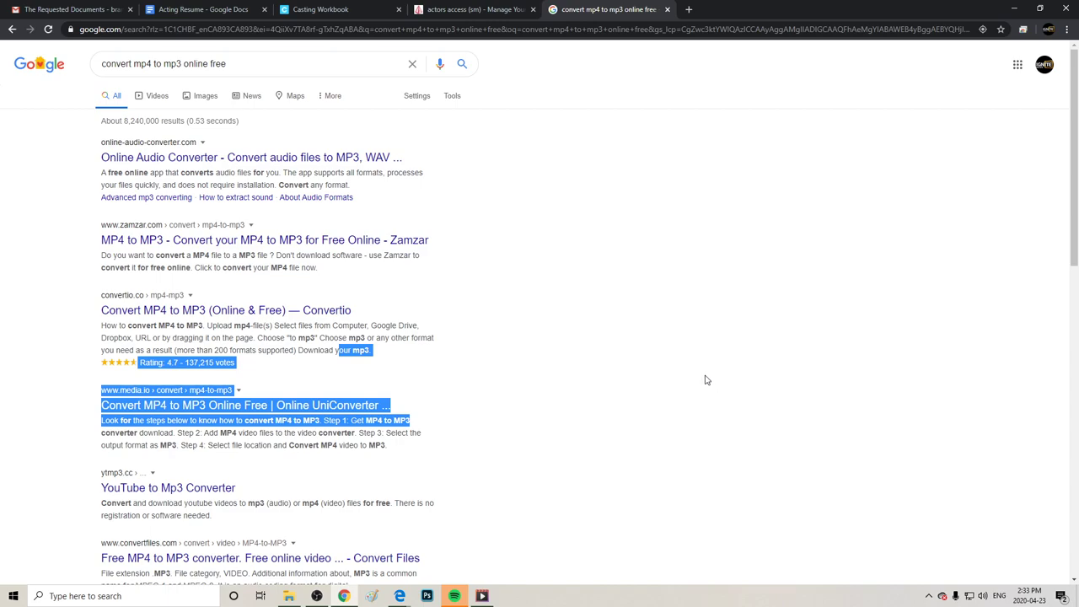
pyautogui.click(630, 327)
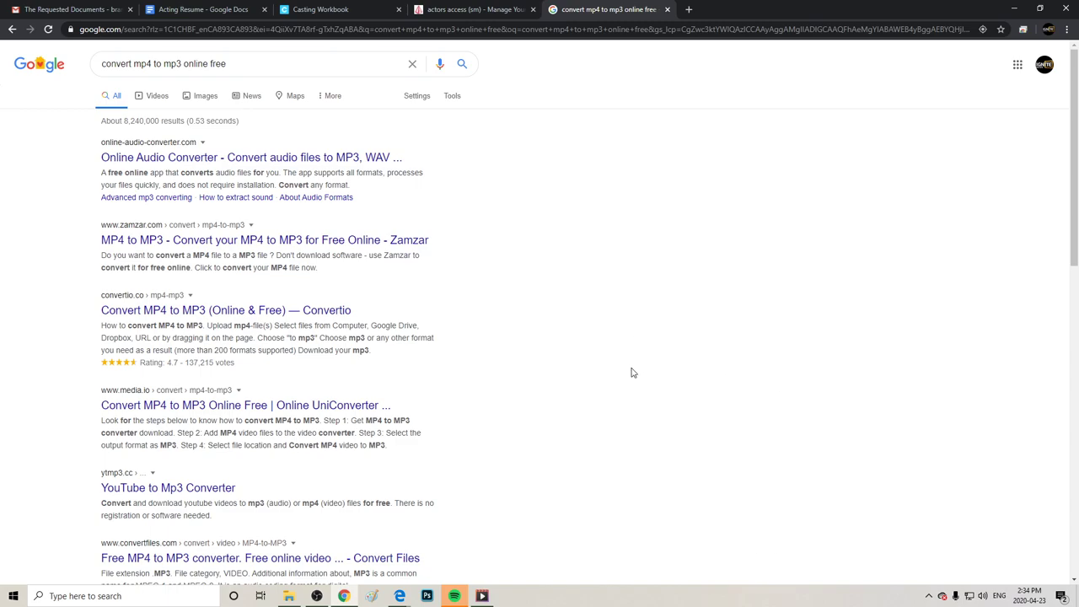
pyautogui.moveTo(646, 8)
pyautogui.mouseDown()
pyautogui.moveTo(653, 30)
pyautogui.moveTo(649, 12)
pyautogui.mouseUp()
# Close the Google tab and read the uploader's help text, including the Casting Directors clip tip.
pyautogui.click(666, 10)
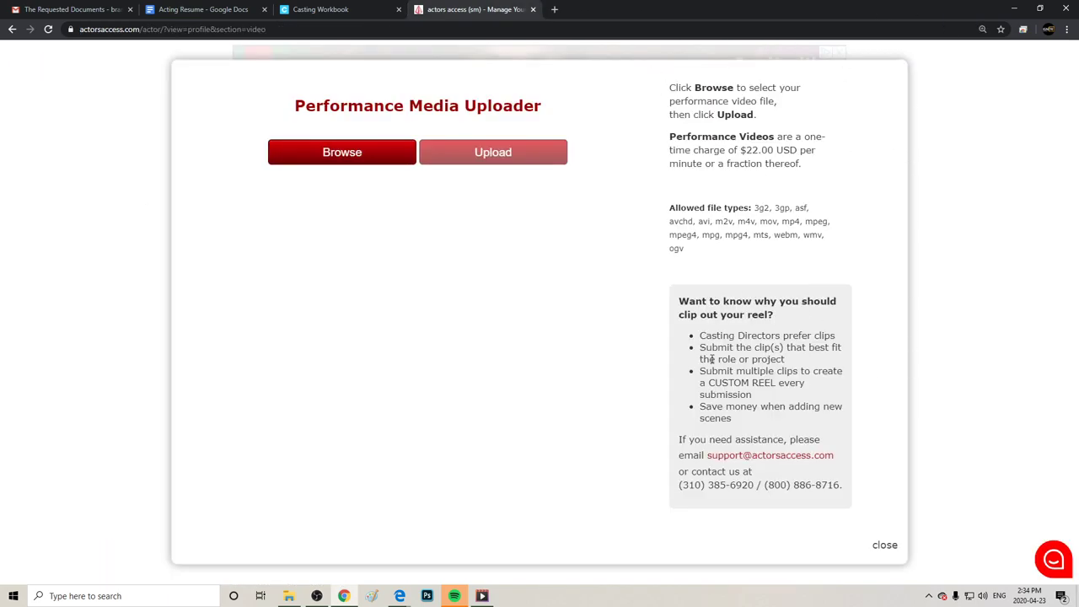
pyautogui.moveTo(843, 493); pyautogui.dragTo(673, 301)
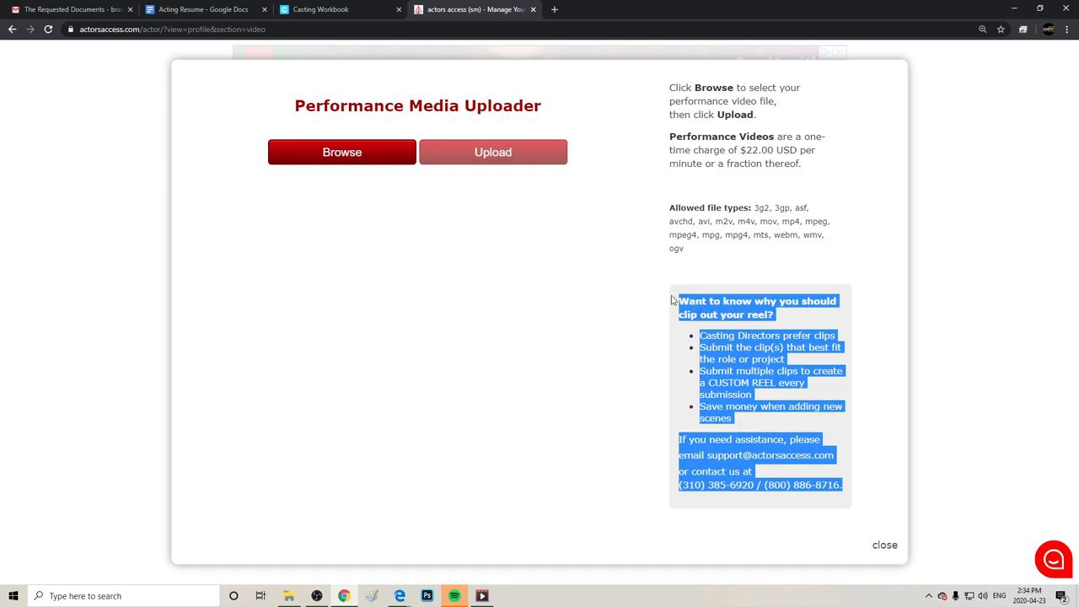
pyautogui.click(546, 336)
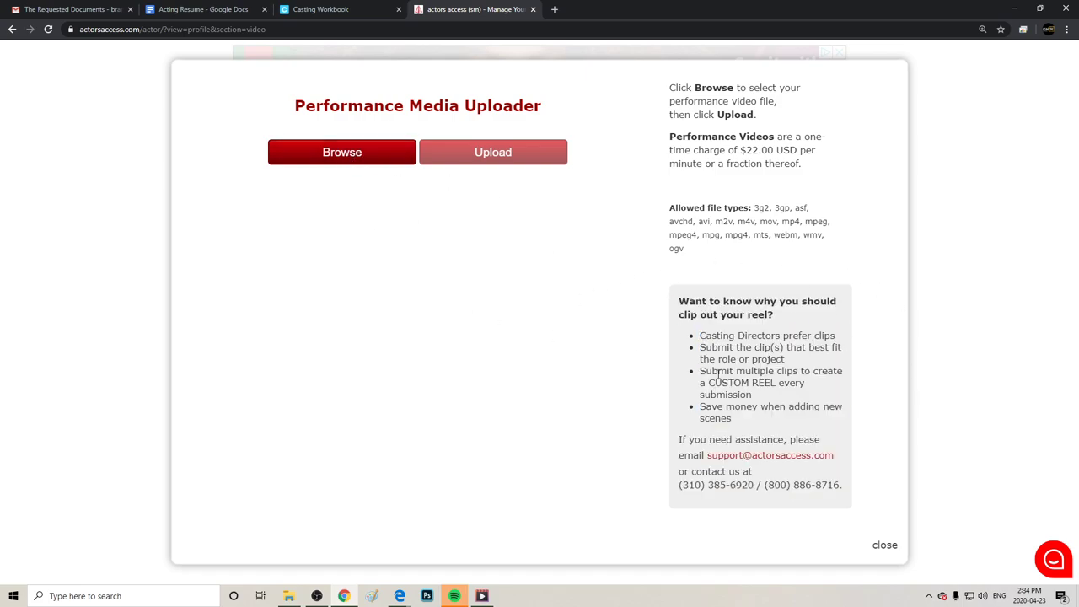
pyautogui.moveTo(839, 337); pyautogui.dragTo(699, 337)
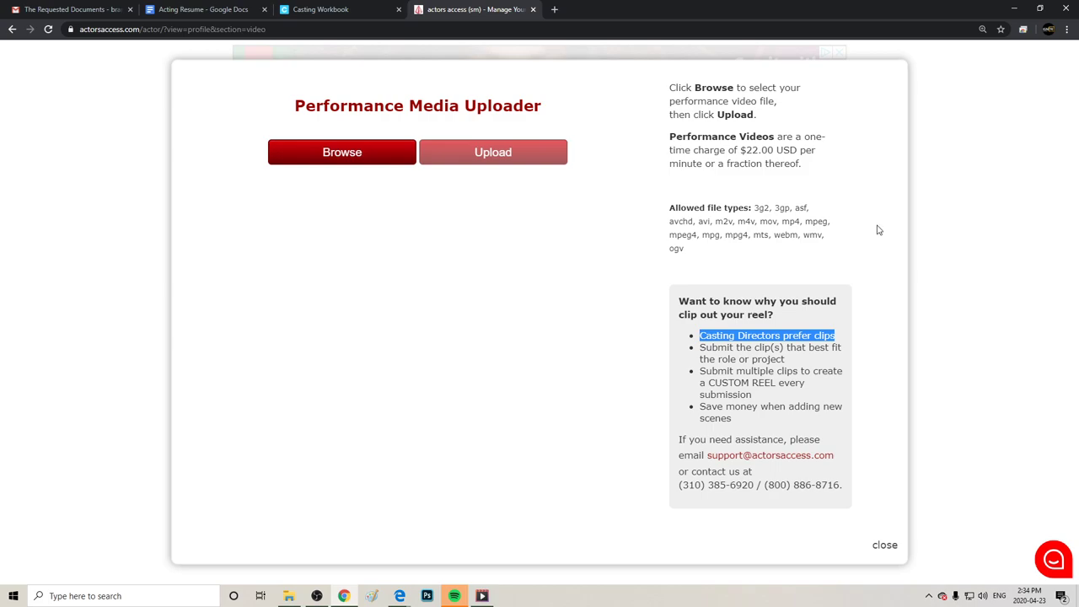
pyautogui.click(894, 383)
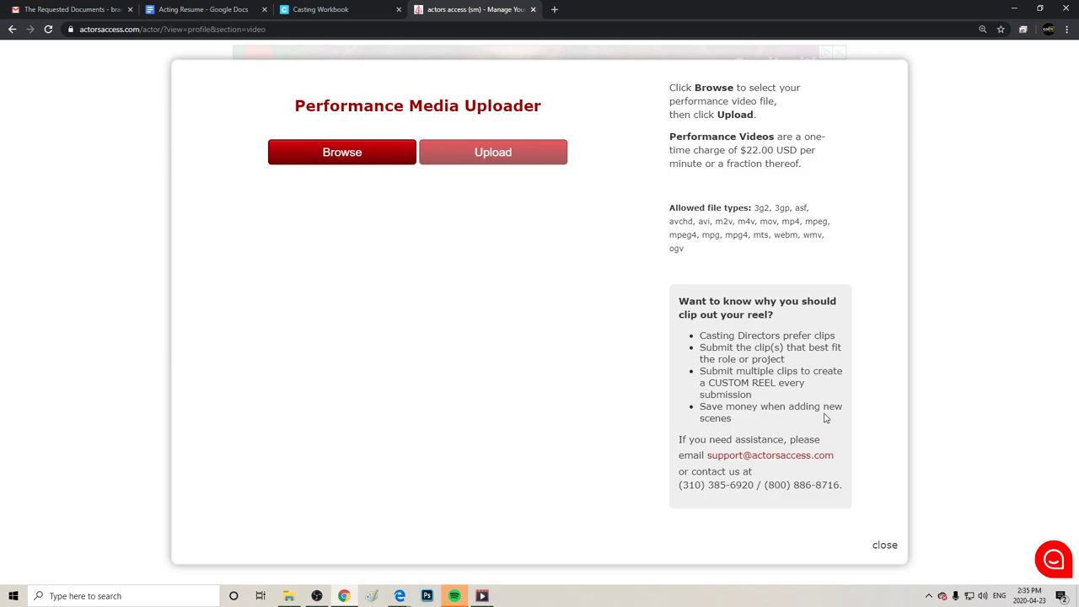
pyautogui.moveTo(857, 469); pyautogui.dragTo(900, 505)
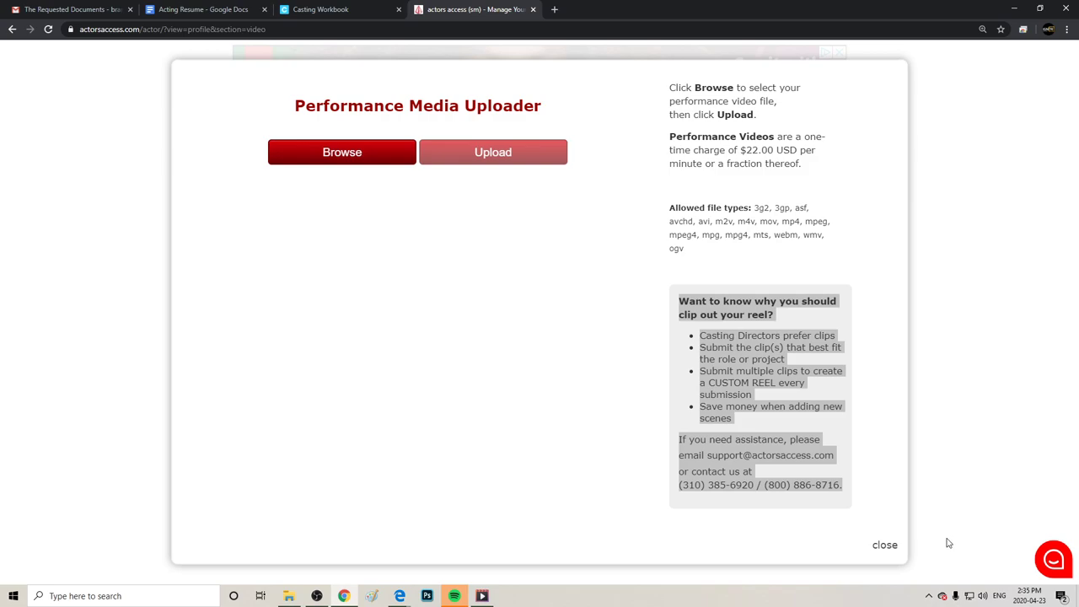
pyautogui.click(576, 459)
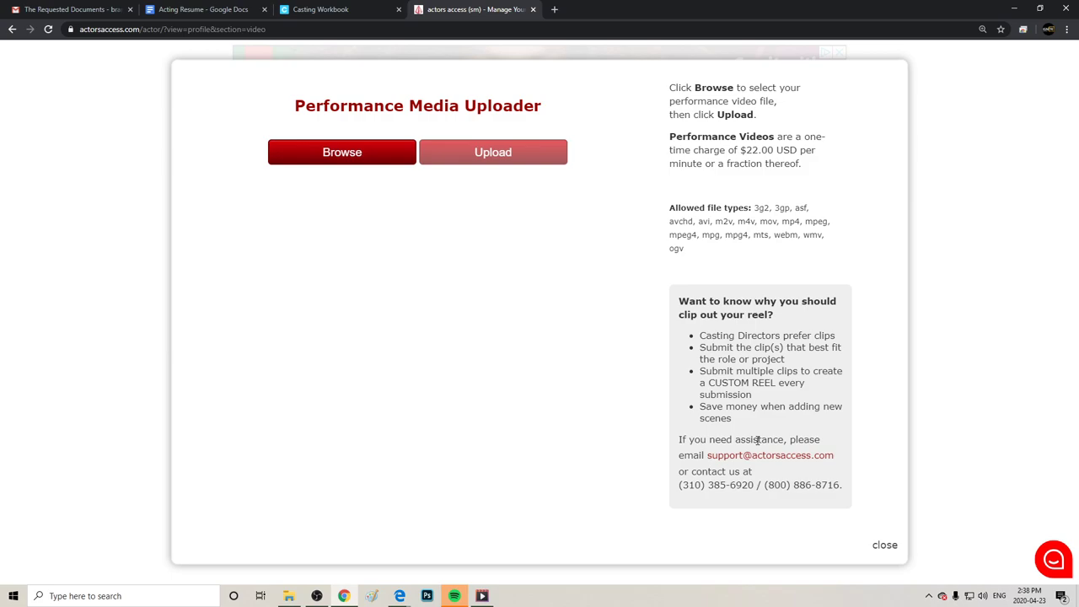
pyautogui.moveTo(414, 382); pyautogui.dragTo(866, 509)
pyautogui.click(864, 508)
# Close the media uploader, return home, and open Manage Representation, showing no representation on file.
pyautogui.click(883, 547)
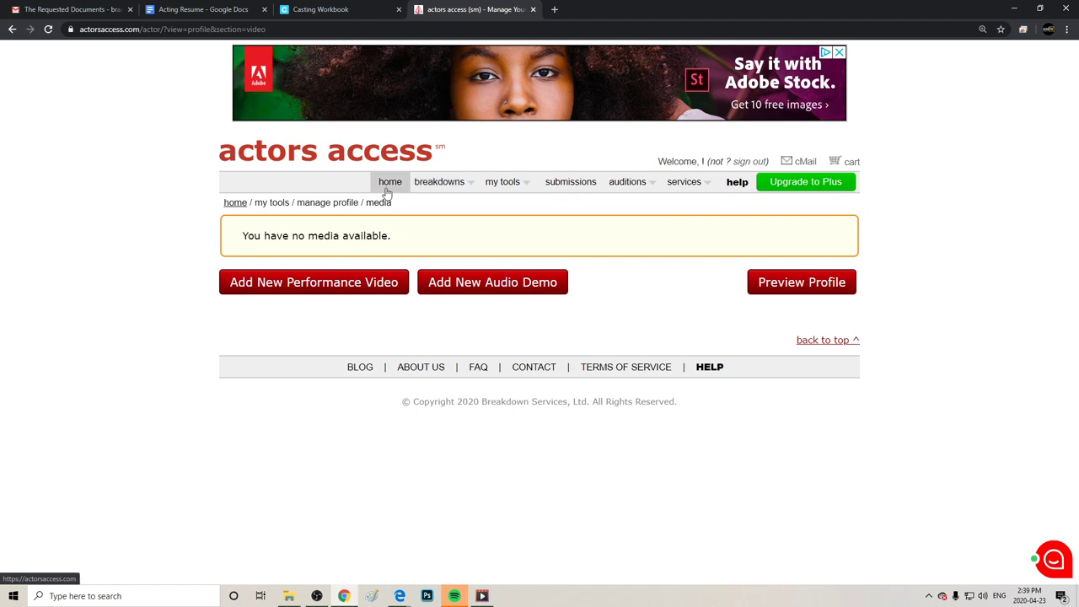
pyautogui.click(385, 190)
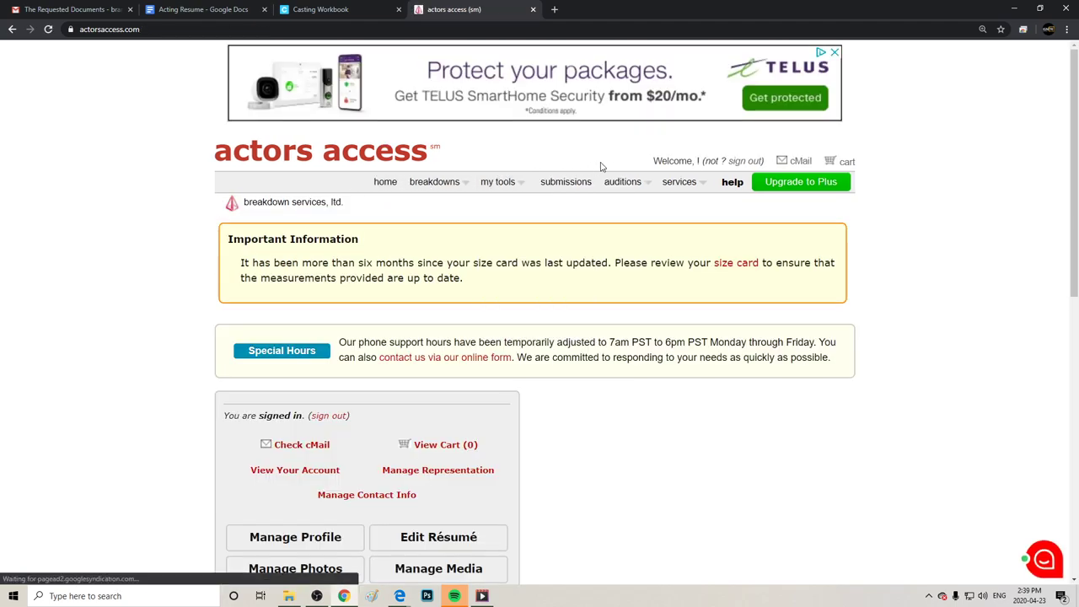
pyautogui.moveTo(474, 183)
pyautogui.moveTo(518, 182)
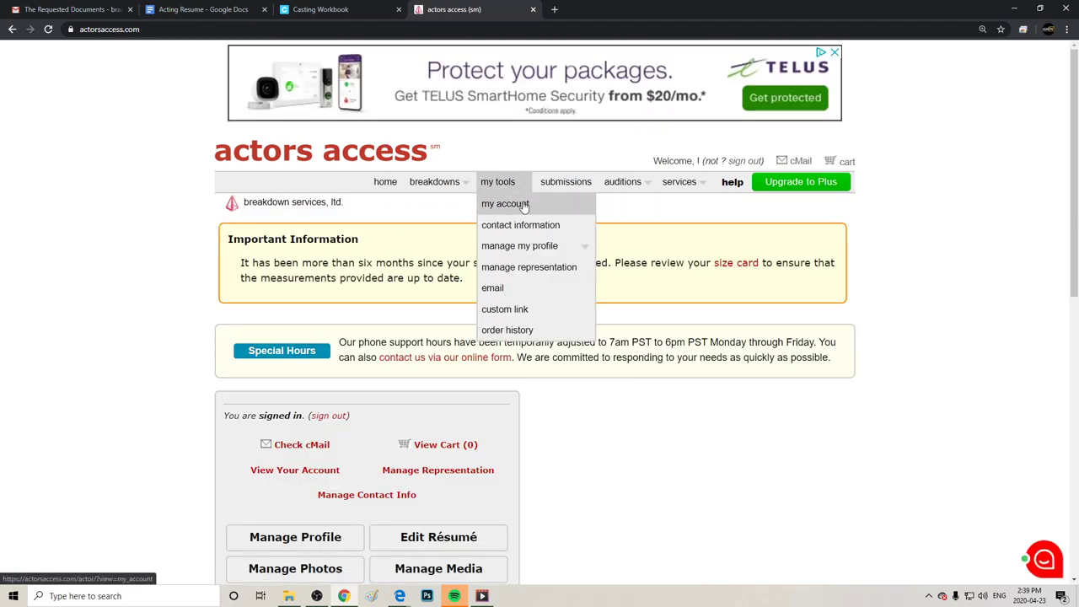
pyautogui.click(516, 264)
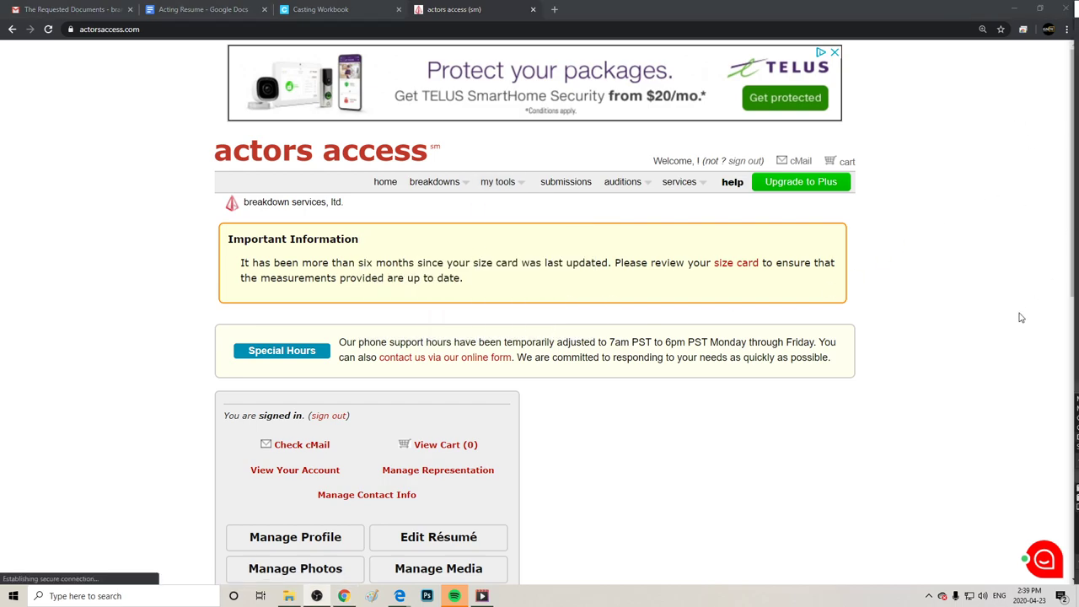
pyautogui.scroll(-3, 1023, 314)
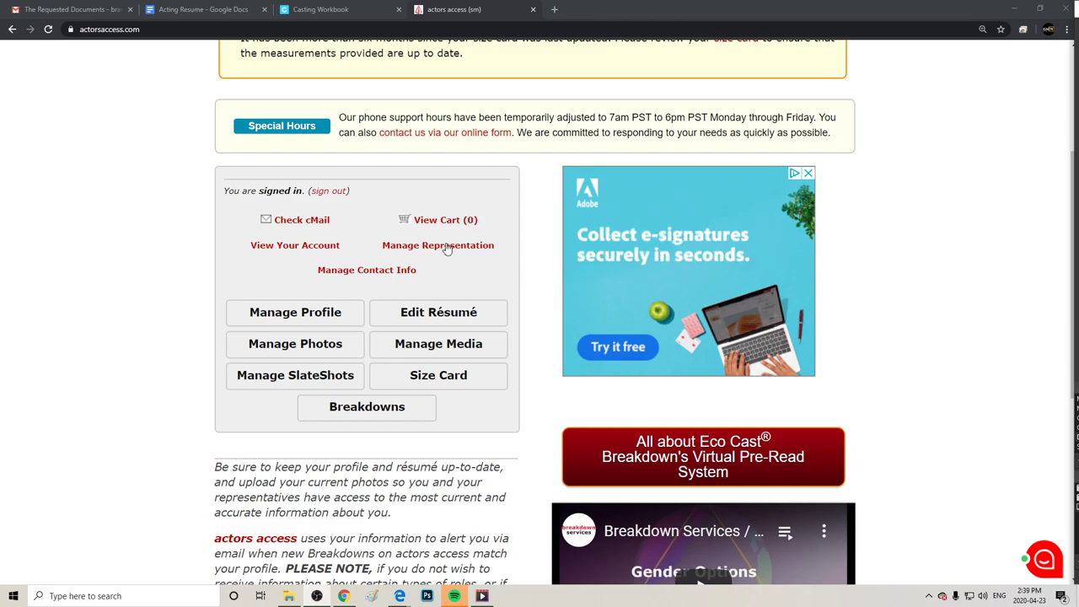
pyautogui.click(445, 248)
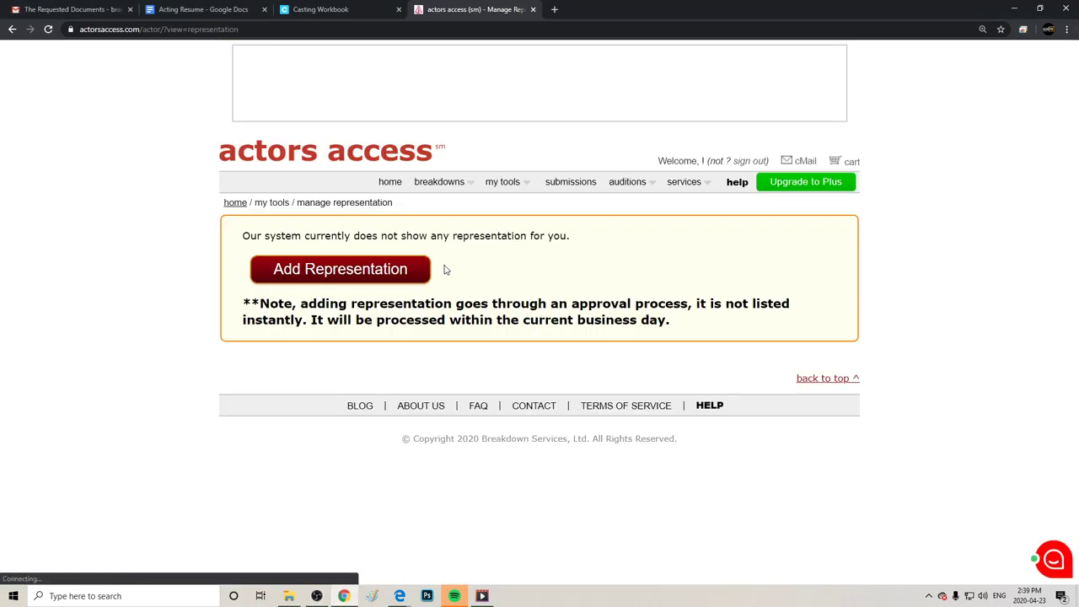
# Bring up the blank Add Representative form, look it over, then return to the account welcome page.
pyautogui.click(367, 278)
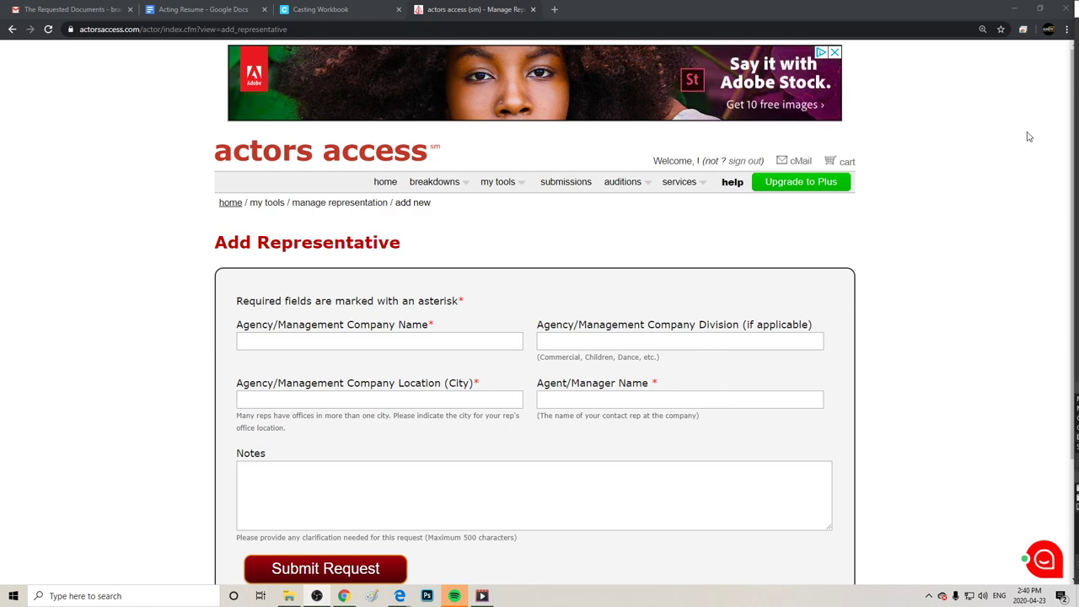
pyautogui.scroll(-3, 1030, 196)
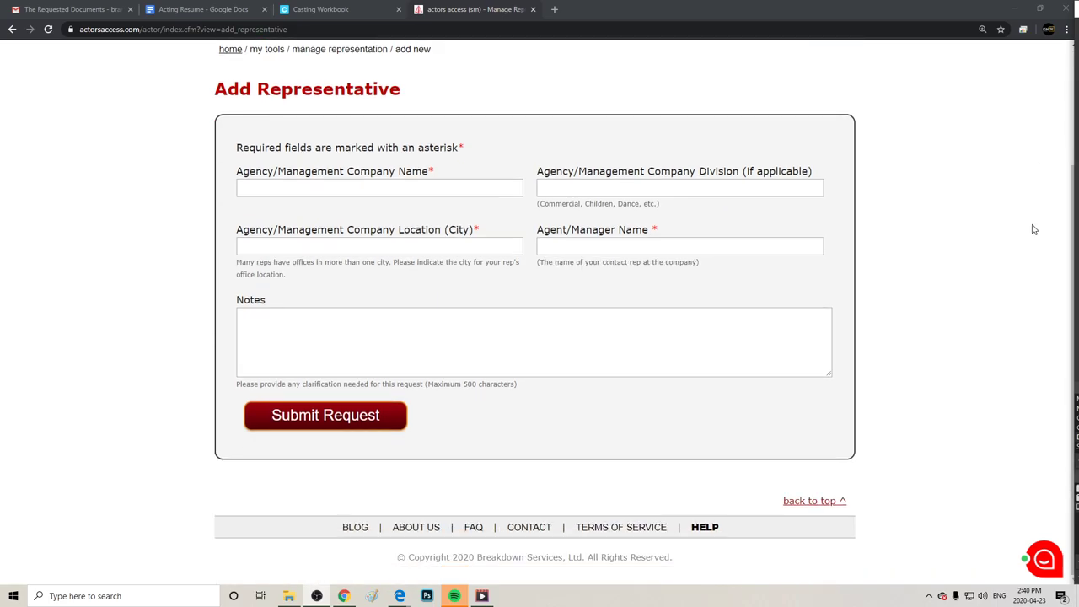
pyautogui.scroll(3, 1026, 231)
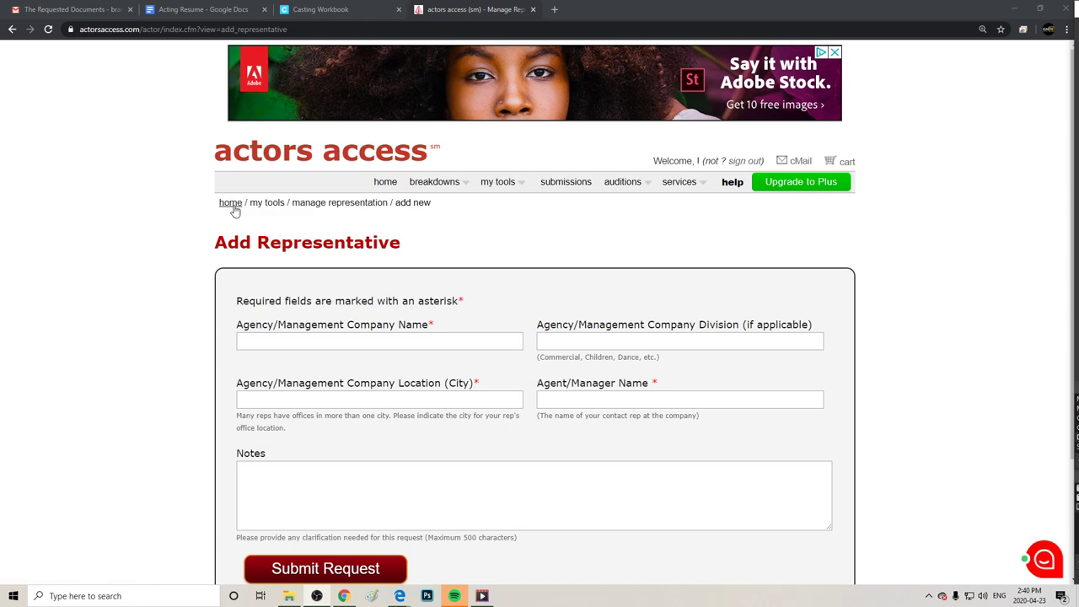
pyautogui.click(234, 206)
# Go from the account home to the Size / Physical Information page.
pyautogui.moveTo(661, 189)
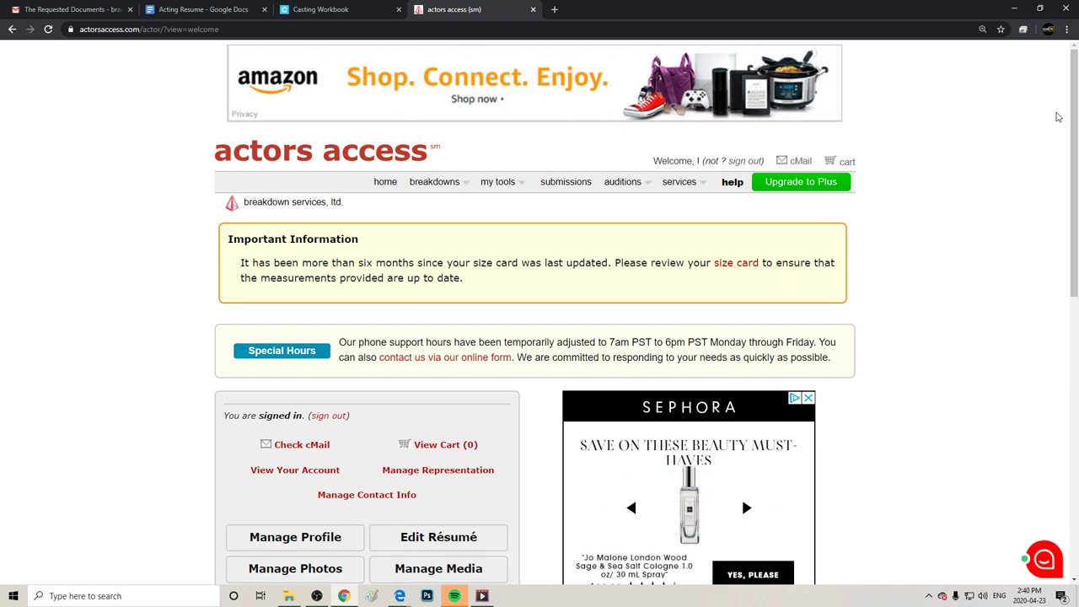
pyautogui.moveTo(1069, 118); pyautogui.dragTo(1069, 173)
pyautogui.scroll(-2, 899, 200)
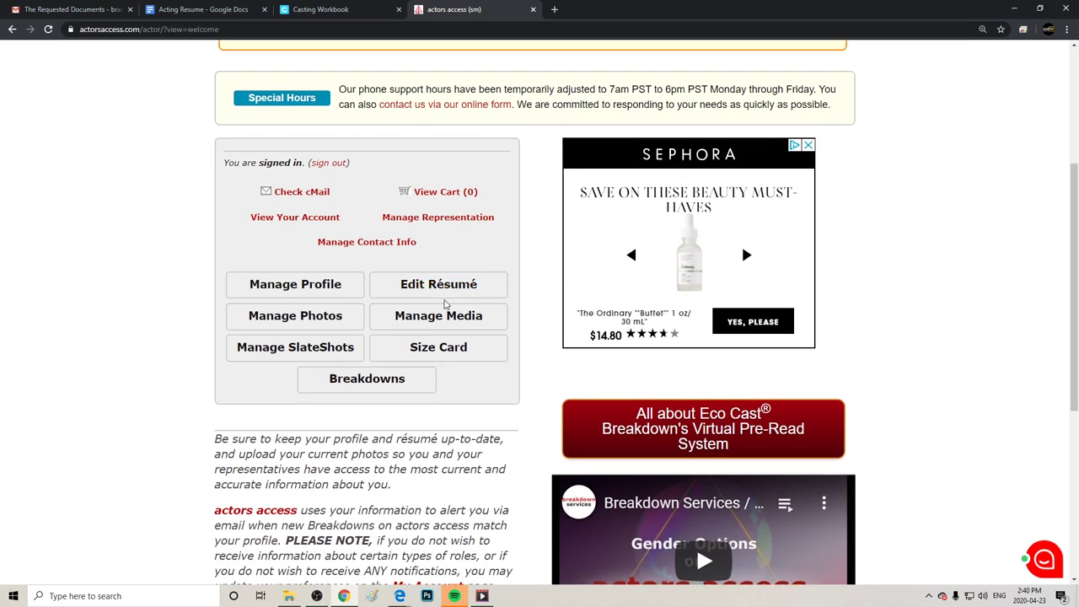
pyautogui.click(469, 360)
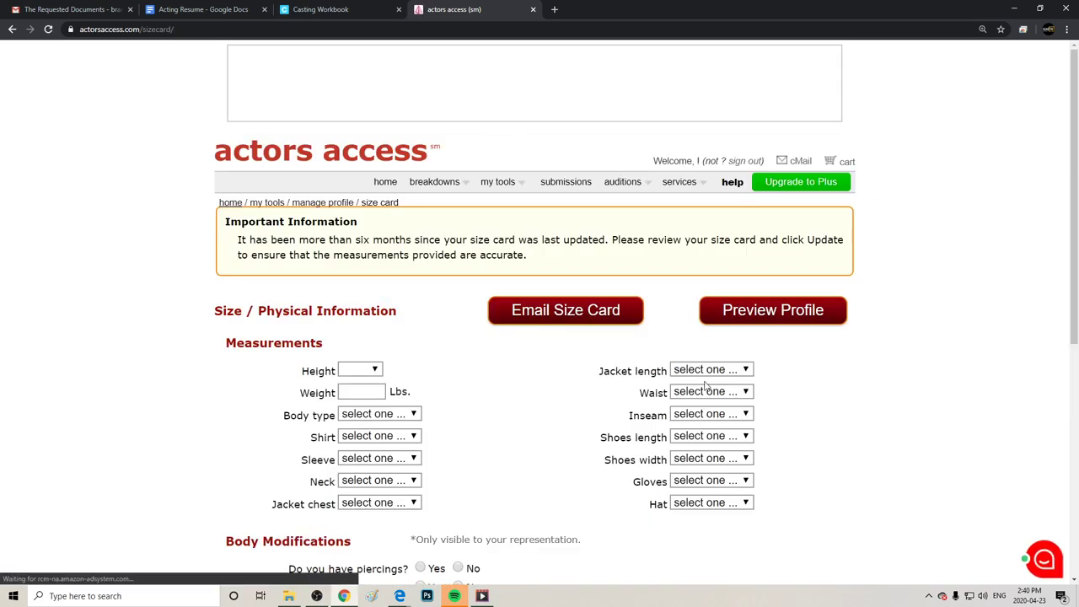
# Set the size card height to 3'1".
pyautogui.click(375, 371)
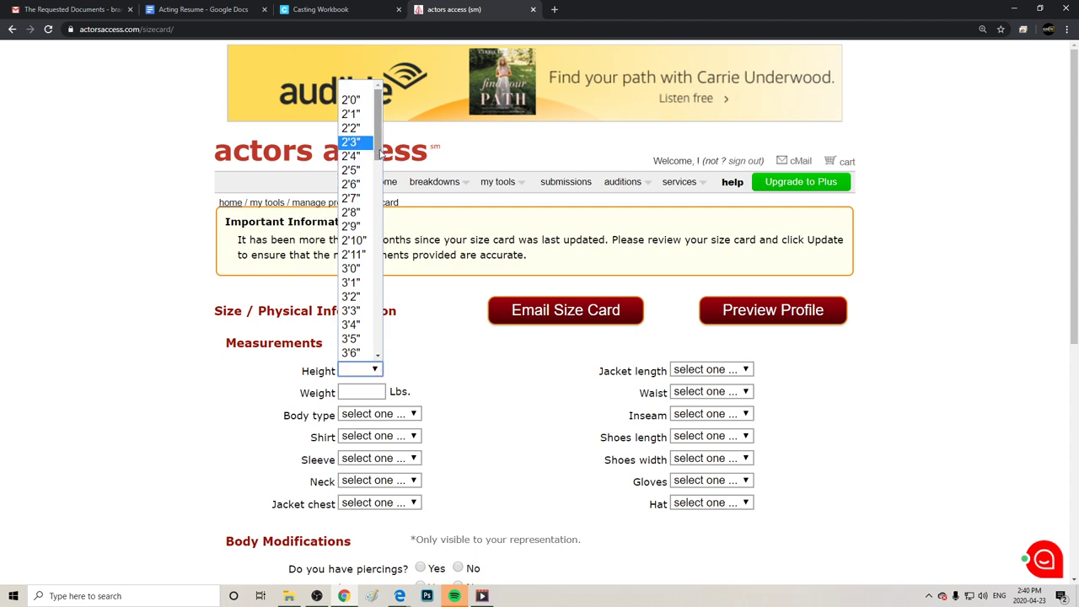
pyautogui.press('Escape')
pyautogui.rightClick(386, 175)
pyautogui.click(256, 336)
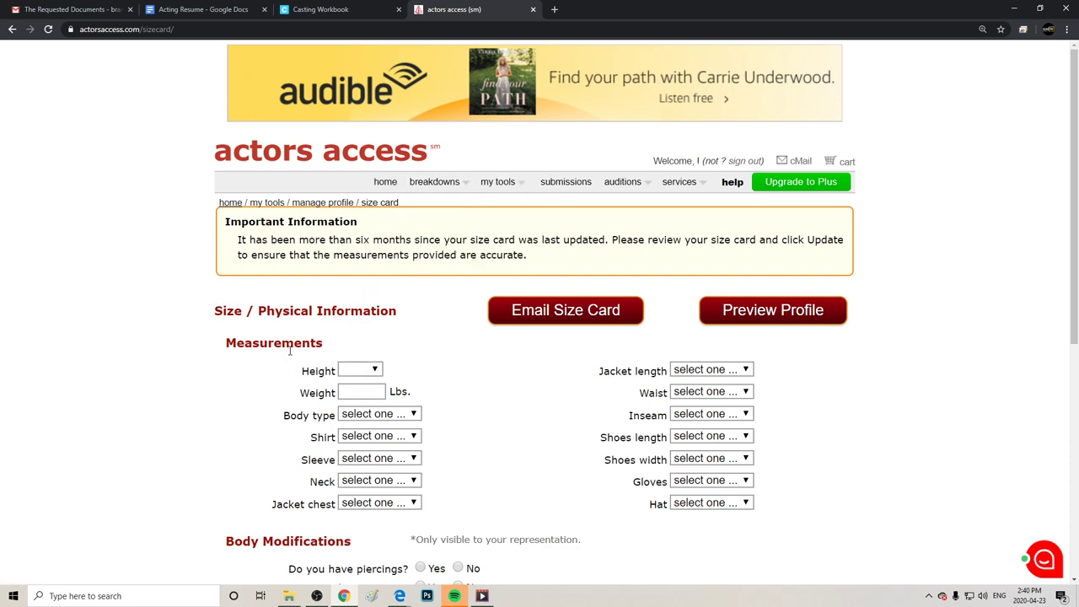
pyautogui.doubleClick(375, 369)
pyautogui.click(375, 369)
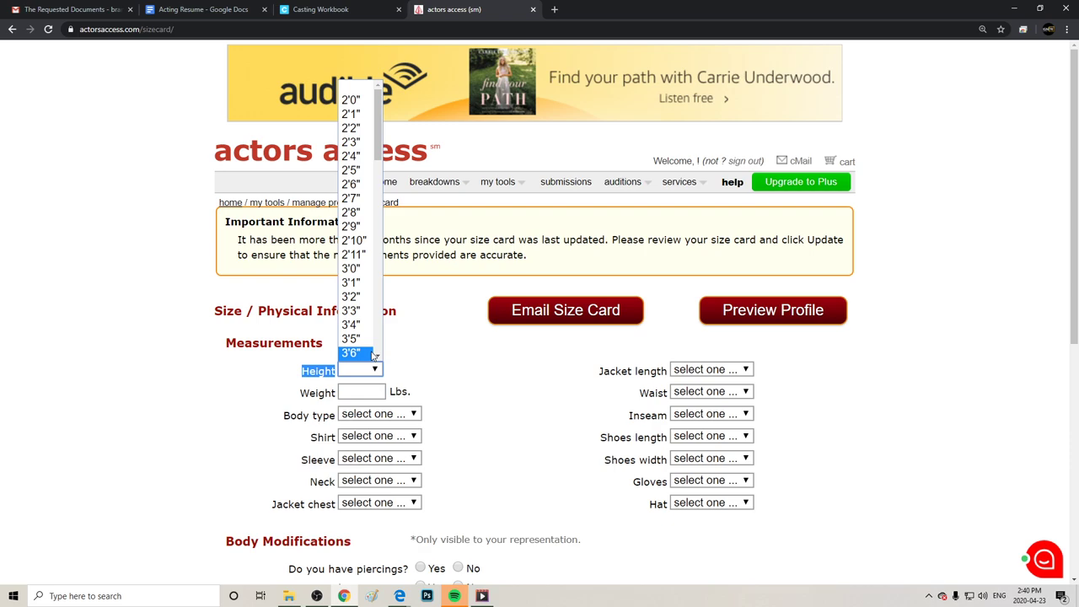
pyautogui.click(351, 283)
# Enter 104 lbs as the size card weight.
pyautogui.click(357, 390)
pyautogui.tripleClick(433, 378)
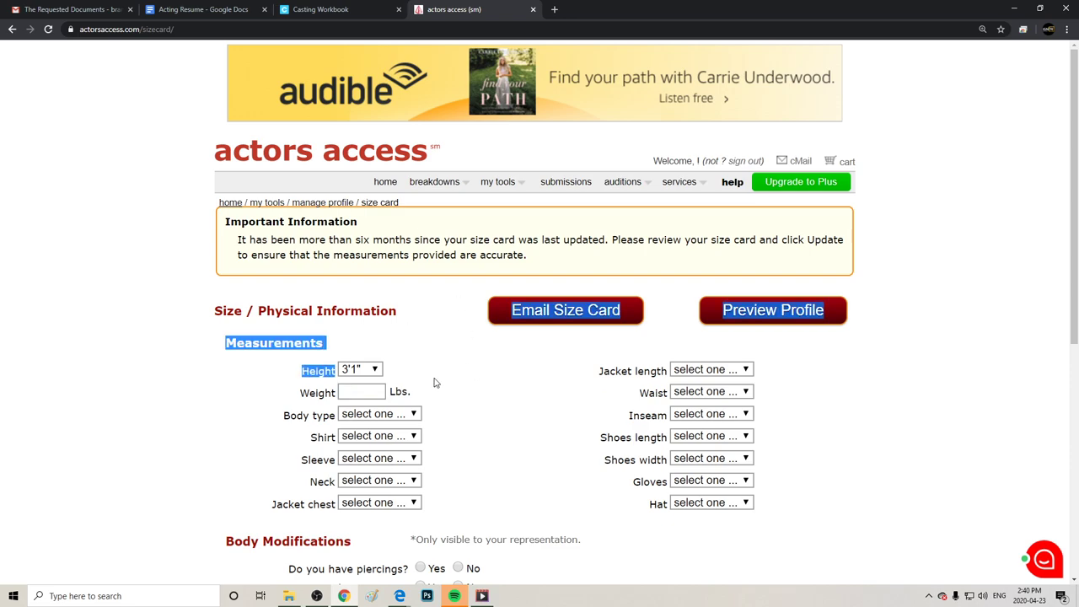
pyautogui.click(375, 390)
pyautogui.write('1')
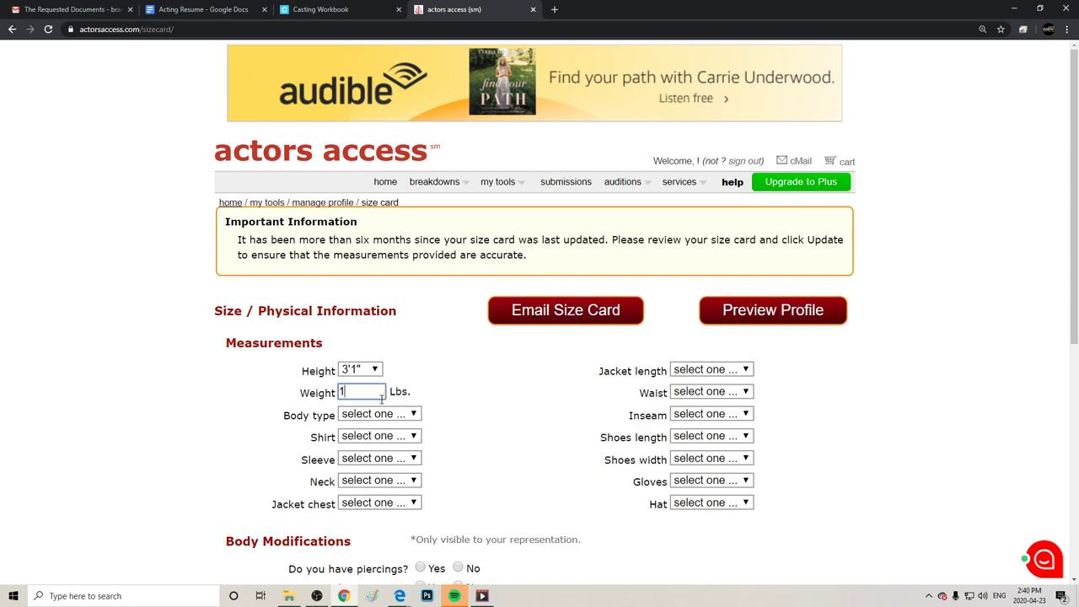
pyautogui.write('04')
pyautogui.click(503, 429)
# Save the size card changes and preview the profile.
pyautogui.moveTo(656, 481); pyautogui.dragTo(688, 465)
pyautogui.scroll(-5, 1021, 348)
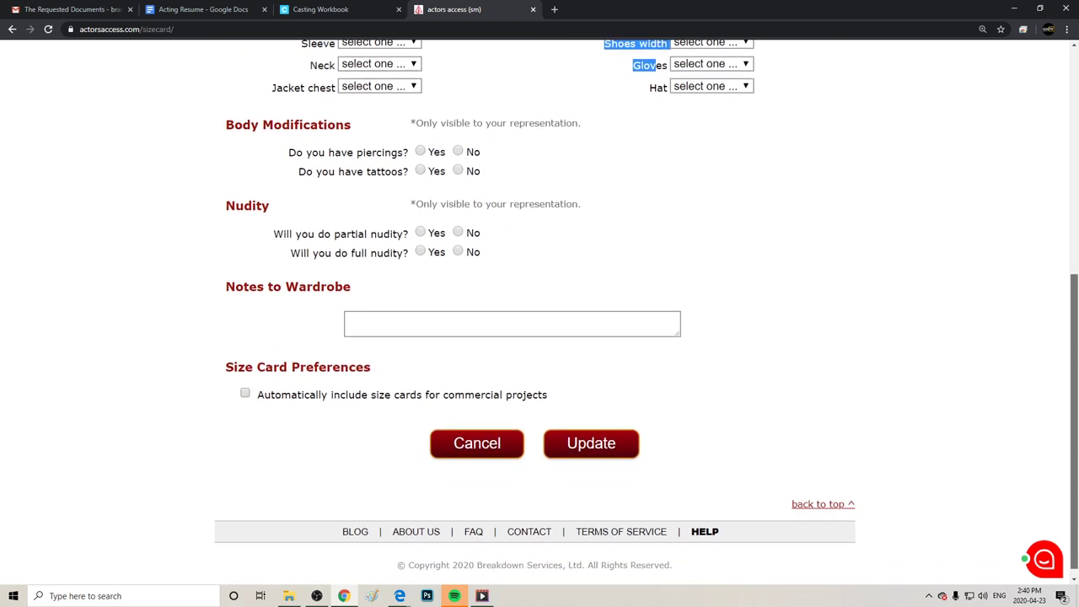
pyautogui.click(594, 440)
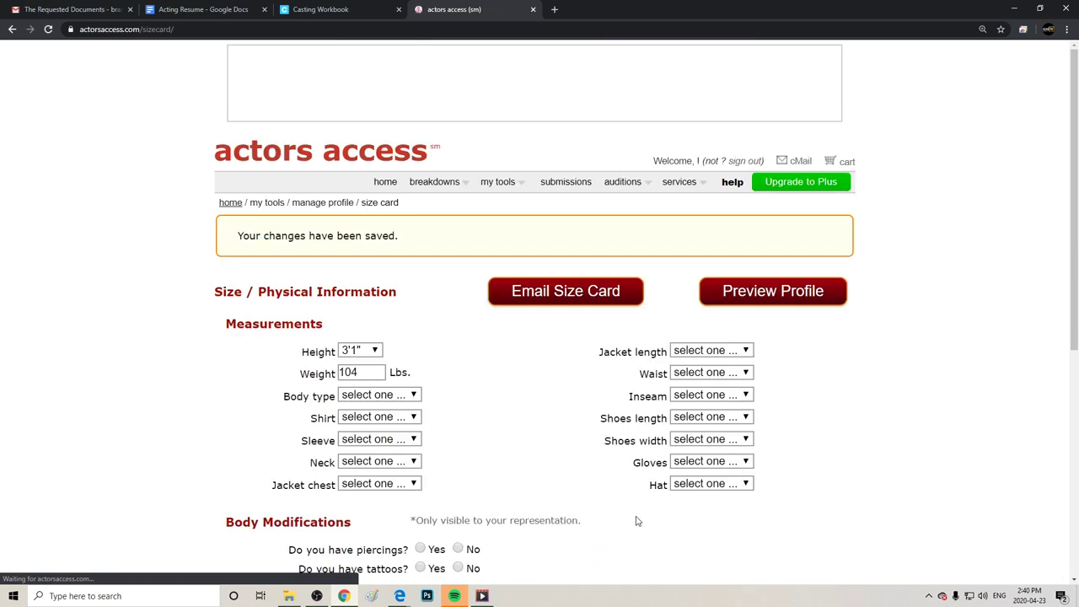
pyautogui.click(802, 290)
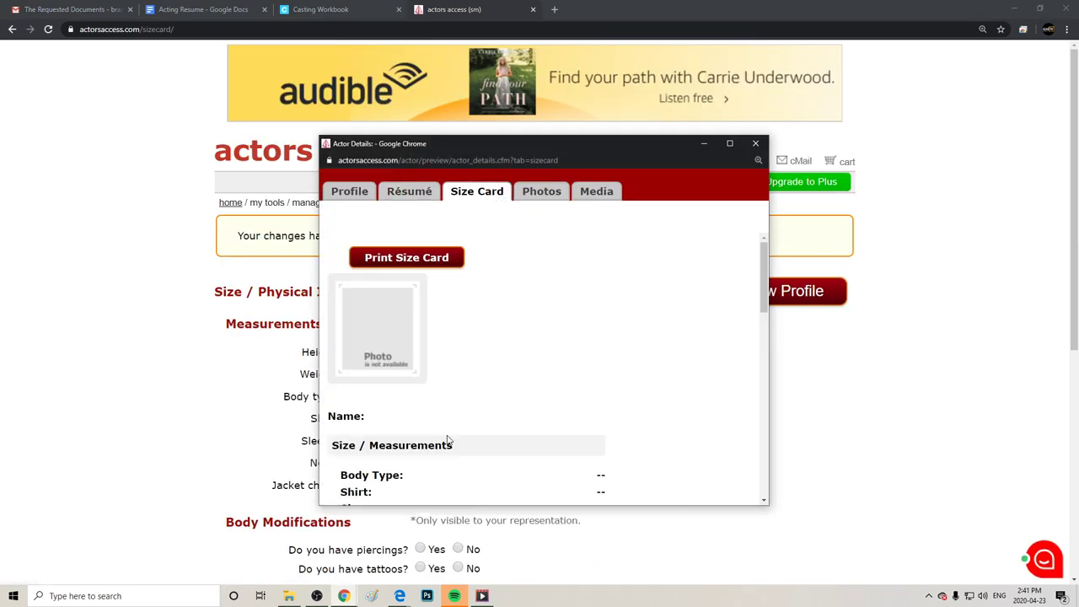
pyautogui.scroll(-5, 763, 278)
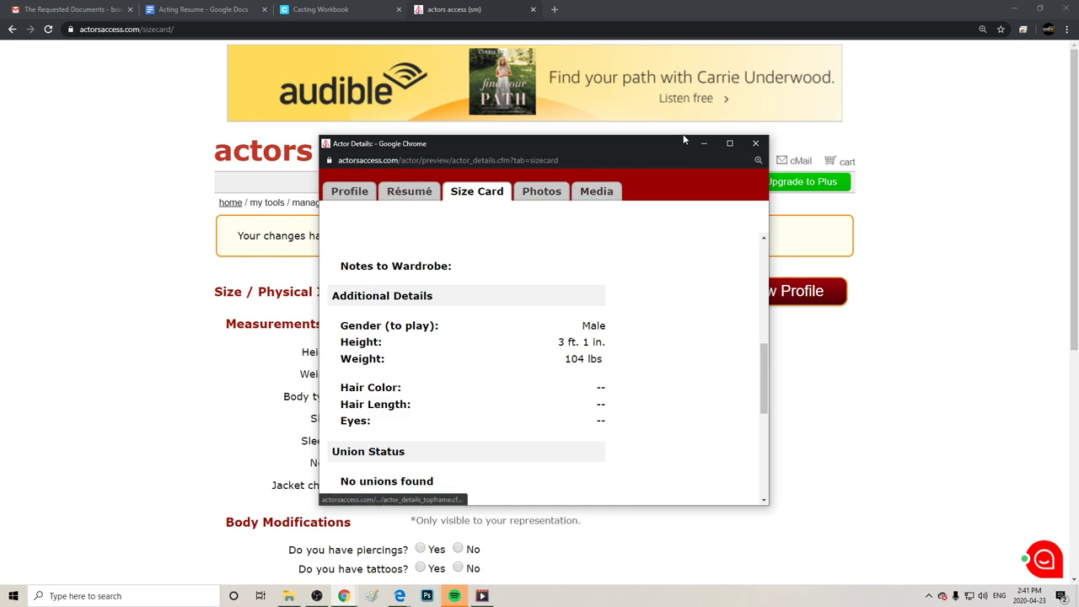
pyautogui.click(756, 145)
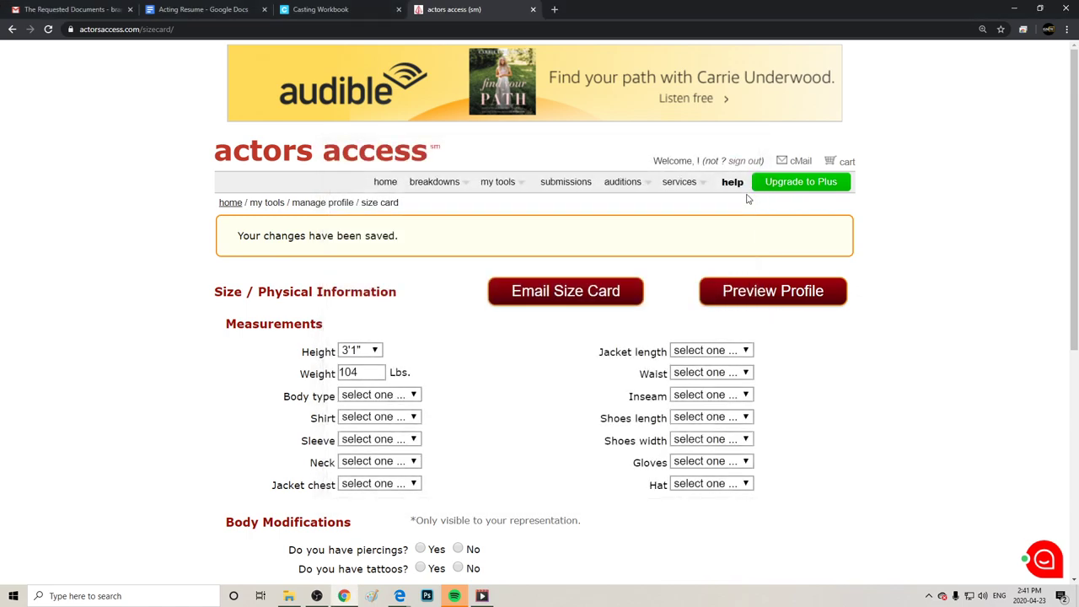
# Open the photo management page and highlight the $10 price for extra photos.
pyautogui.click(234, 204)
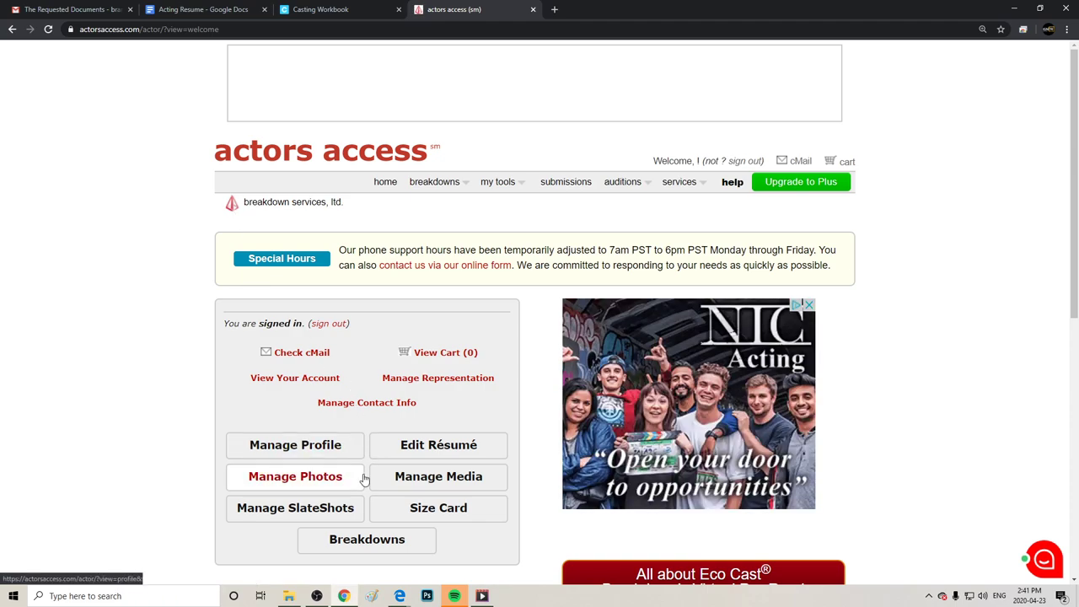
pyautogui.click(280, 479)
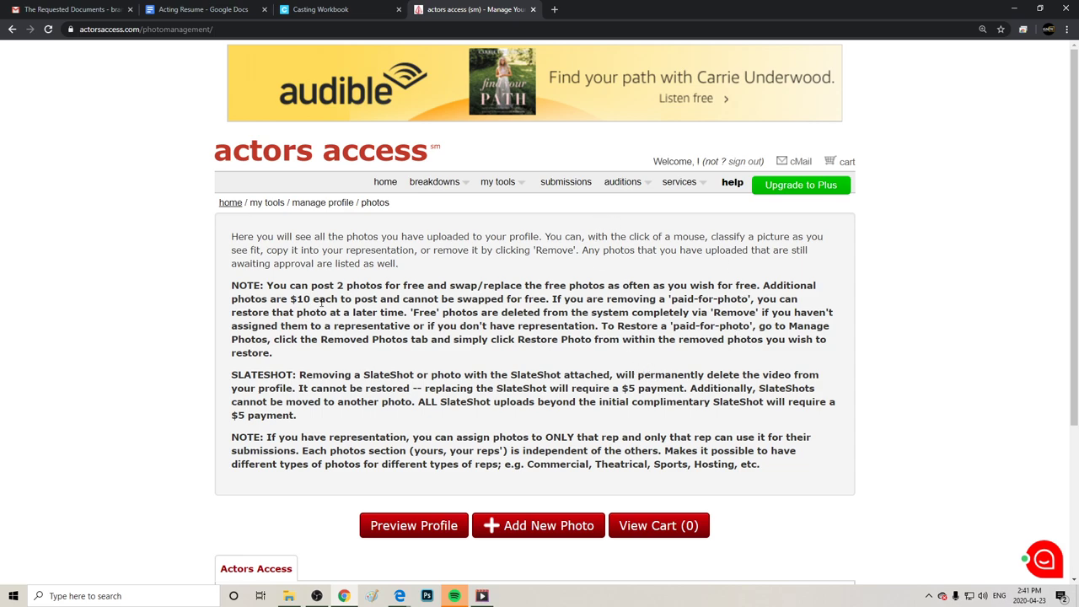
pyautogui.moveTo(312, 299); pyautogui.dragTo(289, 299)
pyautogui.moveTo(477, 299); pyautogui.dragTo(486, 299)
pyautogui.click(936, 196)
# Highlight the notes on restoring and removing paid photos.
pyautogui.moveTo(601, 330); pyautogui.dragTo(767, 356)
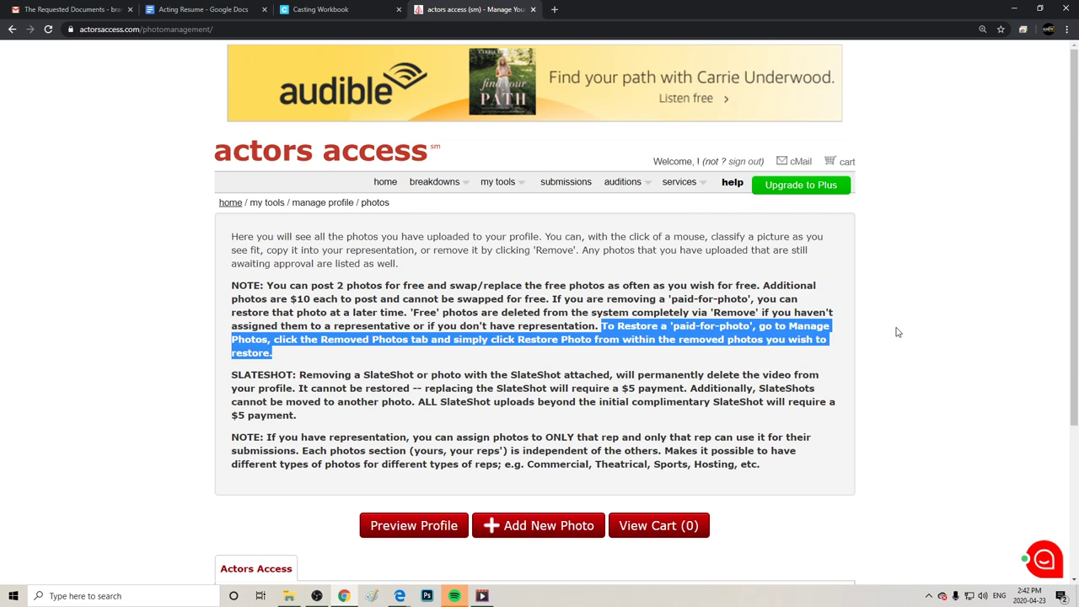
pyautogui.moveTo(611, 298); pyautogui.dragTo(600, 327)
pyautogui.moveTo(464, 250); pyautogui.dragTo(457, 250)
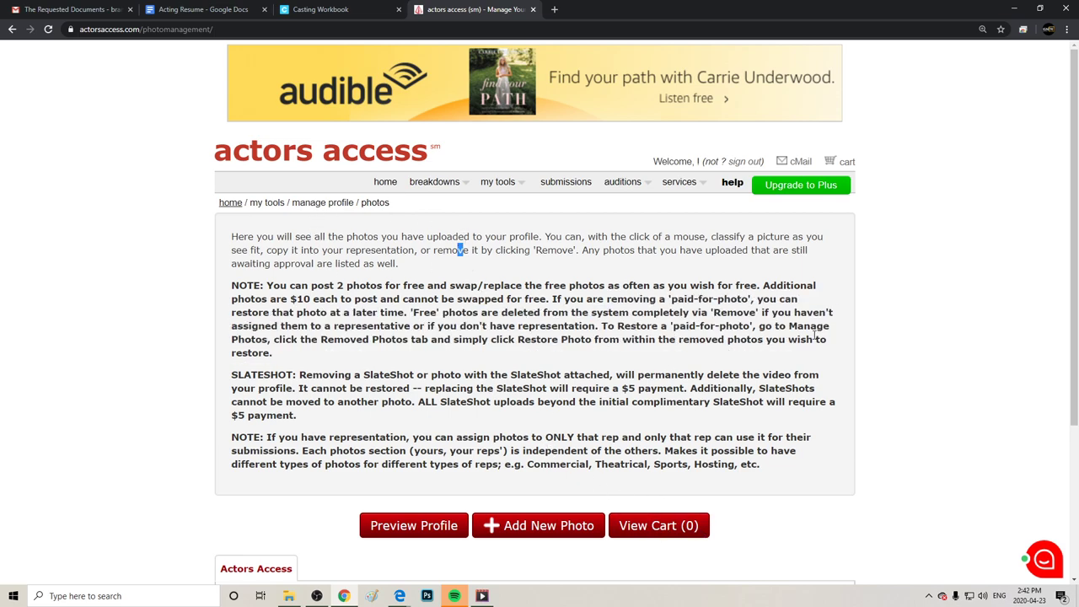
# Highlight all the photo rules paragraphs, then clear the selection.
pyautogui.scroll(-3, 887, 268)
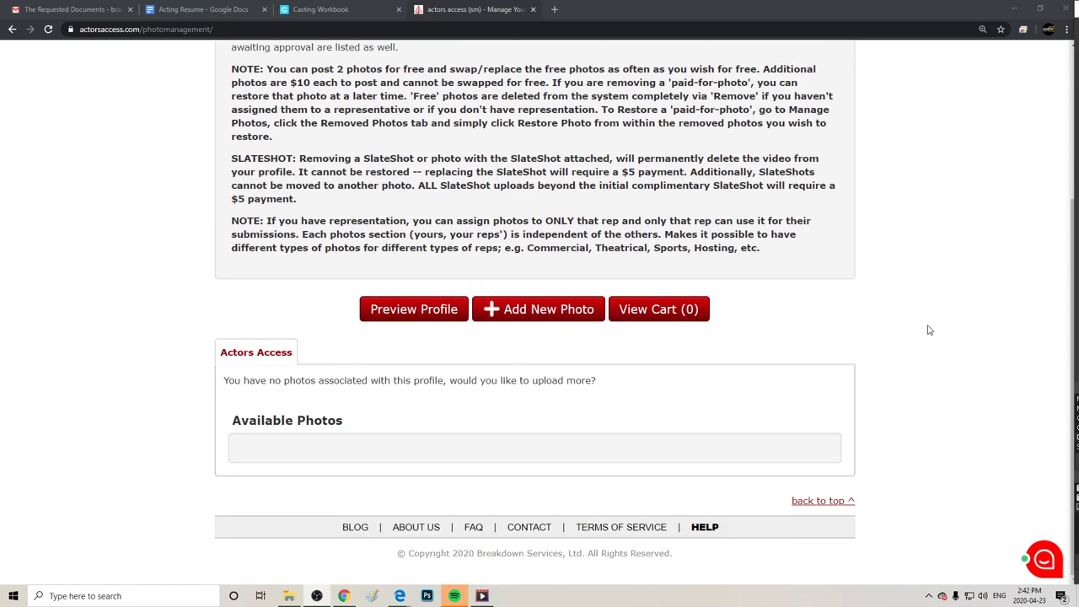
pyautogui.scroll(2, 929, 327)
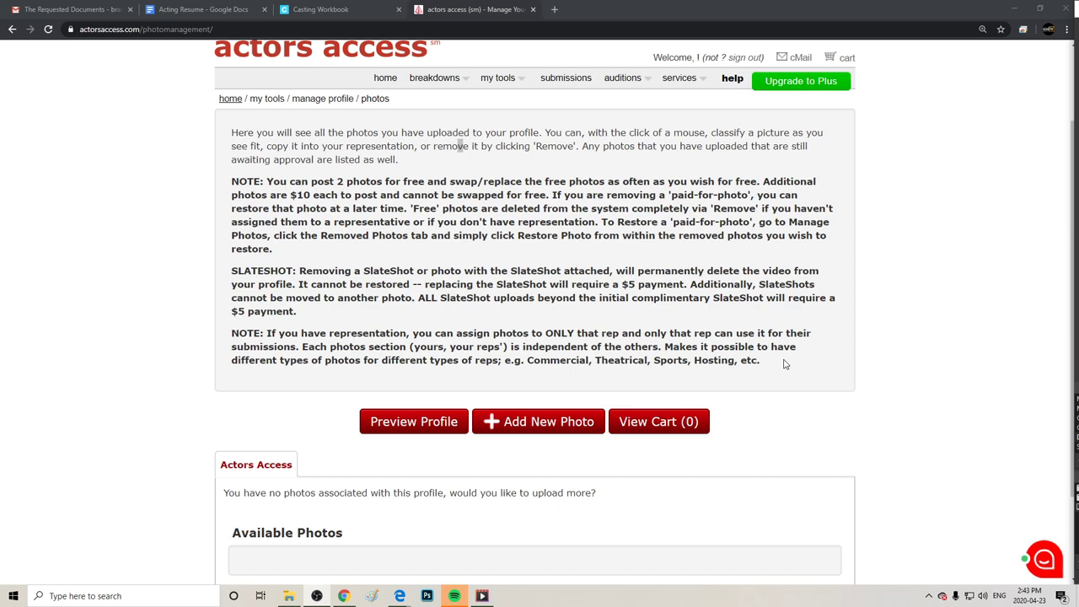
pyautogui.moveTo(784, 364); pyautogui.dragTo(228, 137)
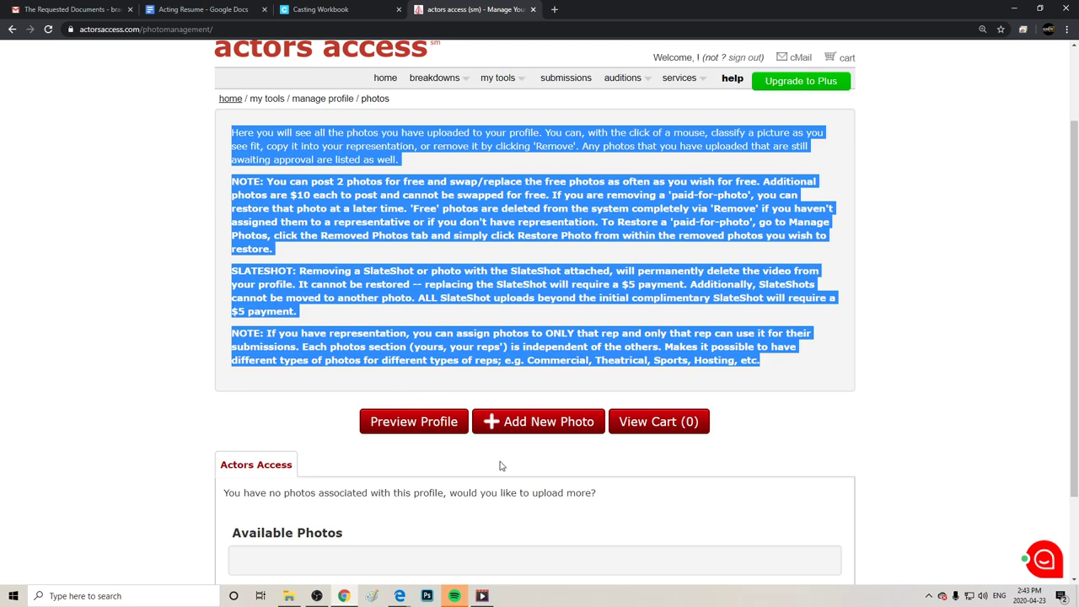
pyautogui.click(885, 436)
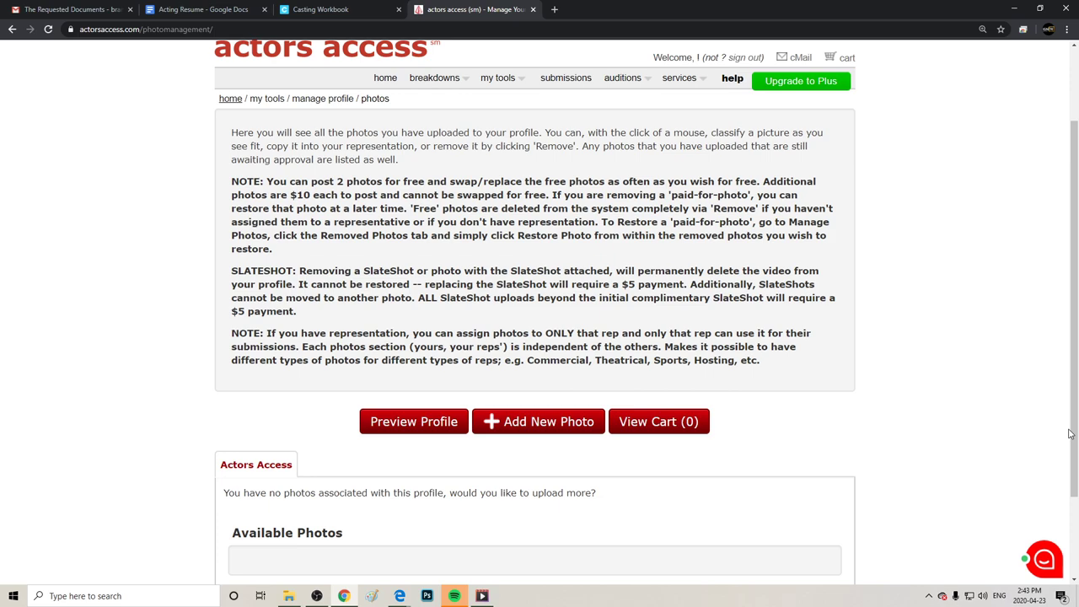
# Highlight the SlateShot payment and two-free-photos rules, then show the breakdown regions list.
pyautogui.moveTo(727, 285); pyautogui.dragTo(304, 314)
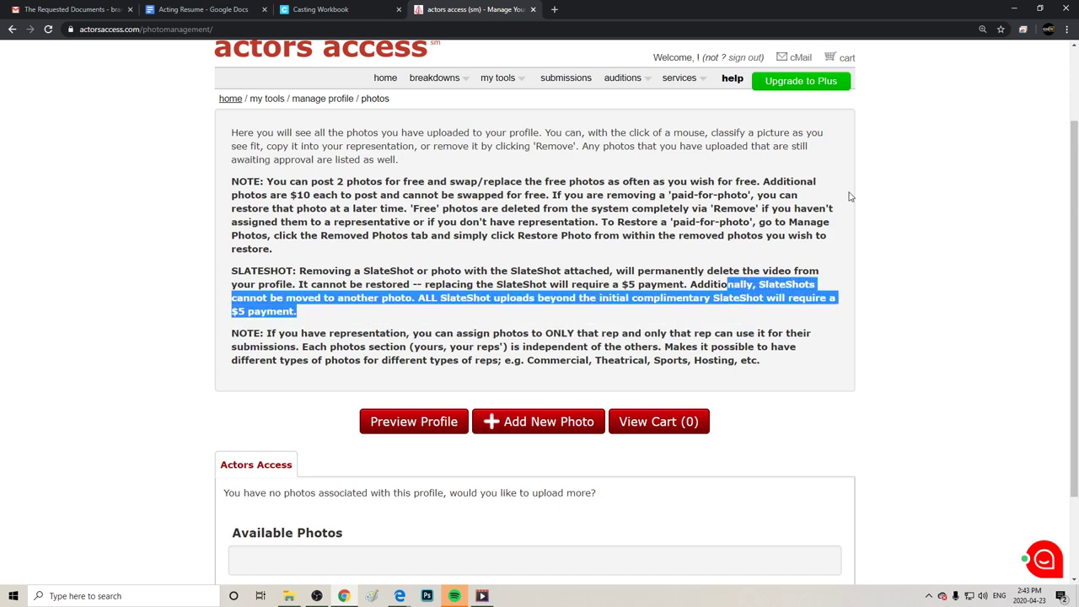
pyautogui.moveTo(901, 180); pyautogui.dragTo(232, 182)
pyautogui.moveTo(425, 81)
pyautogui.moveTo(415, 101)
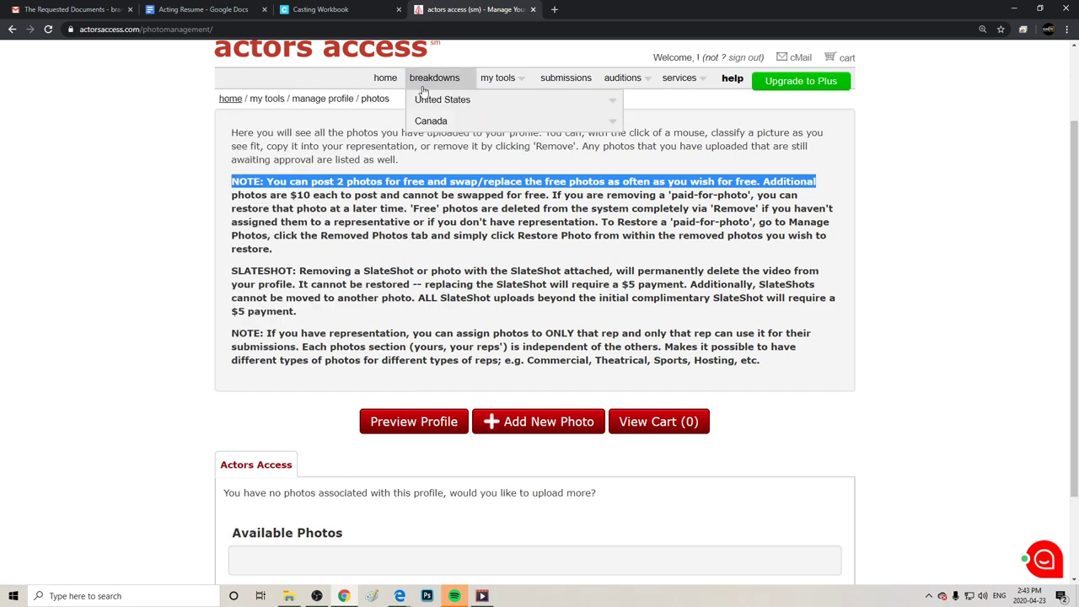
# Open the VARSITY BLACK AND BLUE breakdown from Los Angeles and scroll to its roles.
pyautogui.click(253, 101)
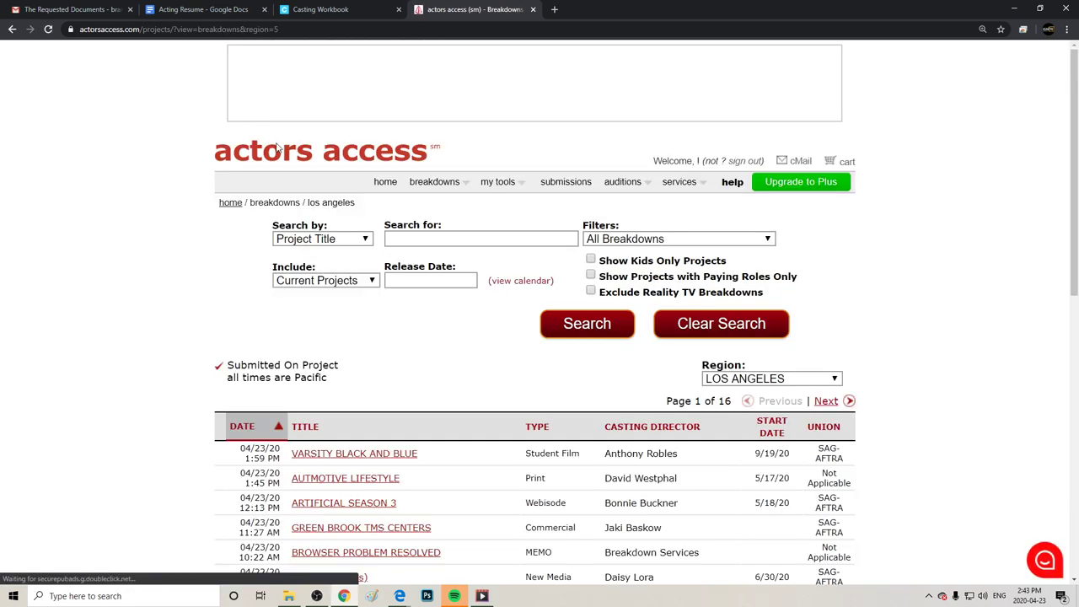
pyautogui.click(366, 460)
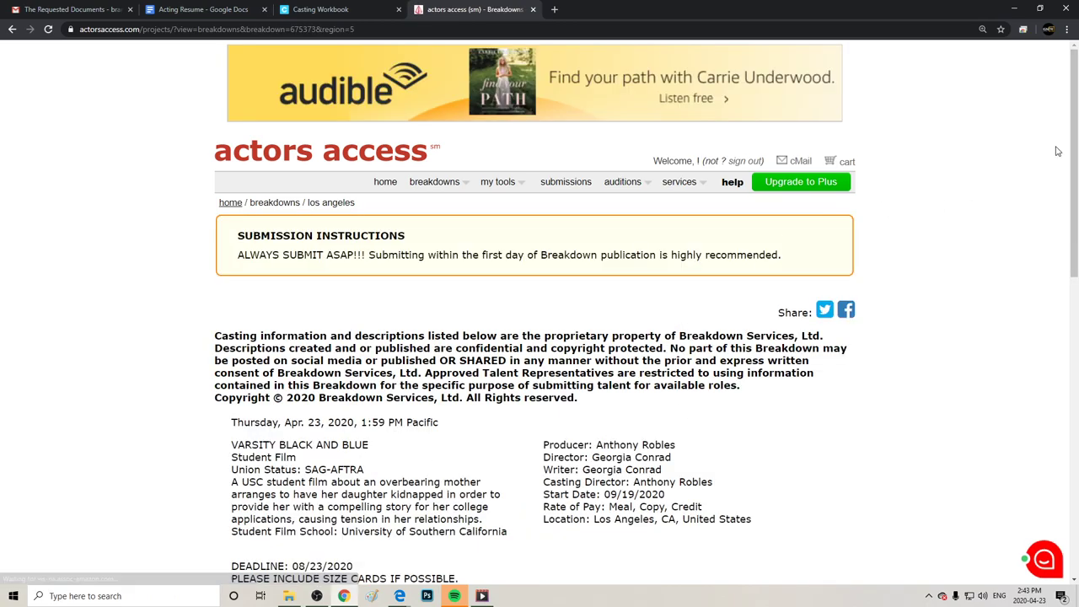
pyautogui.scroll(-5, 1050, 155)
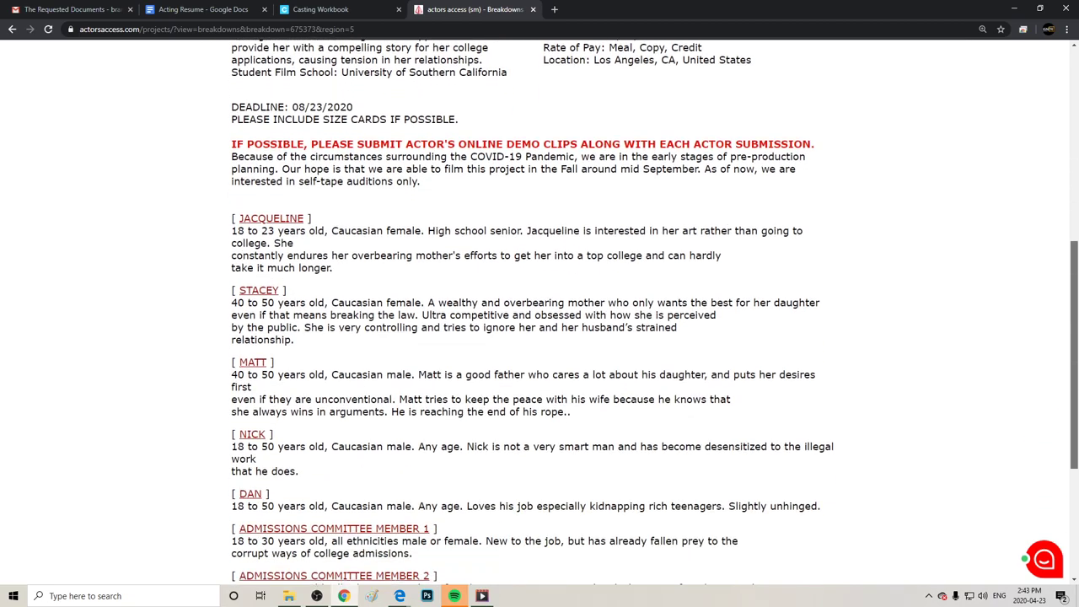
pyautogui.scroll(4, 540, 312)
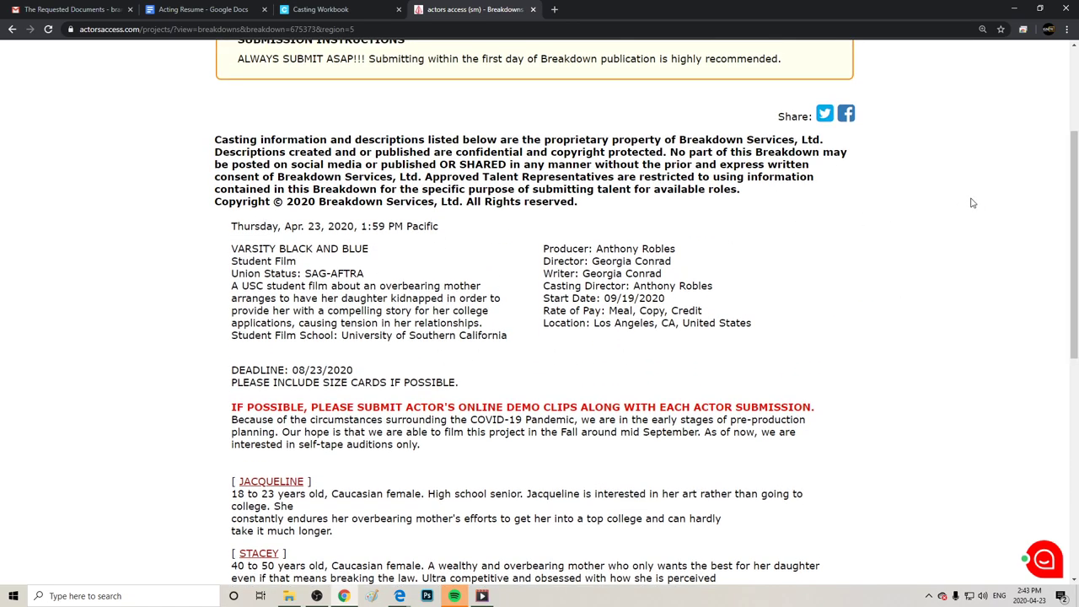
pyautogui.scroll(-4, 1069, 205)
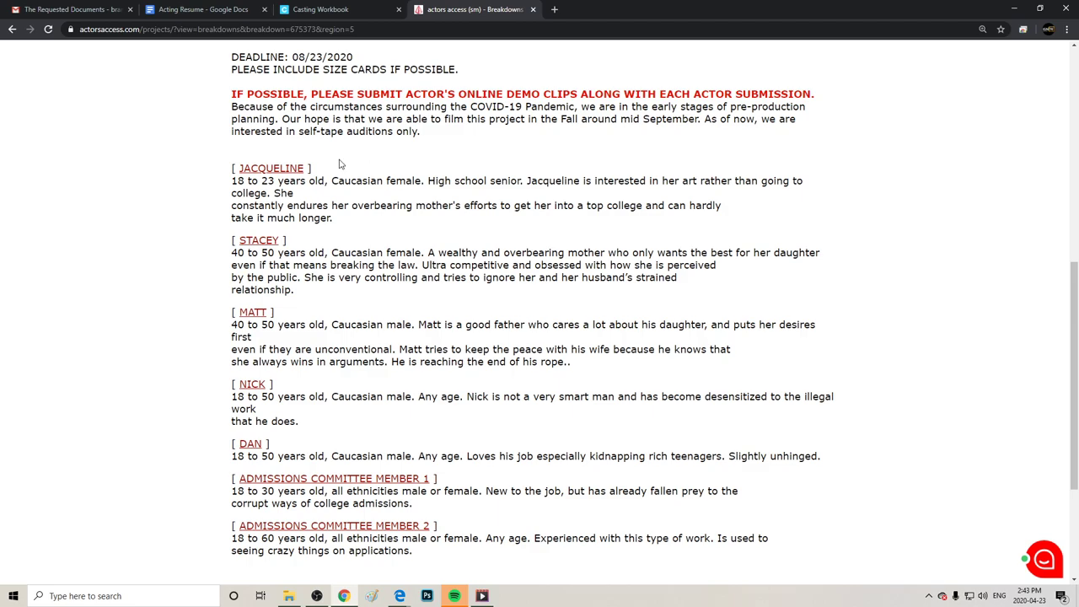
pyautogui.click(270, 169)
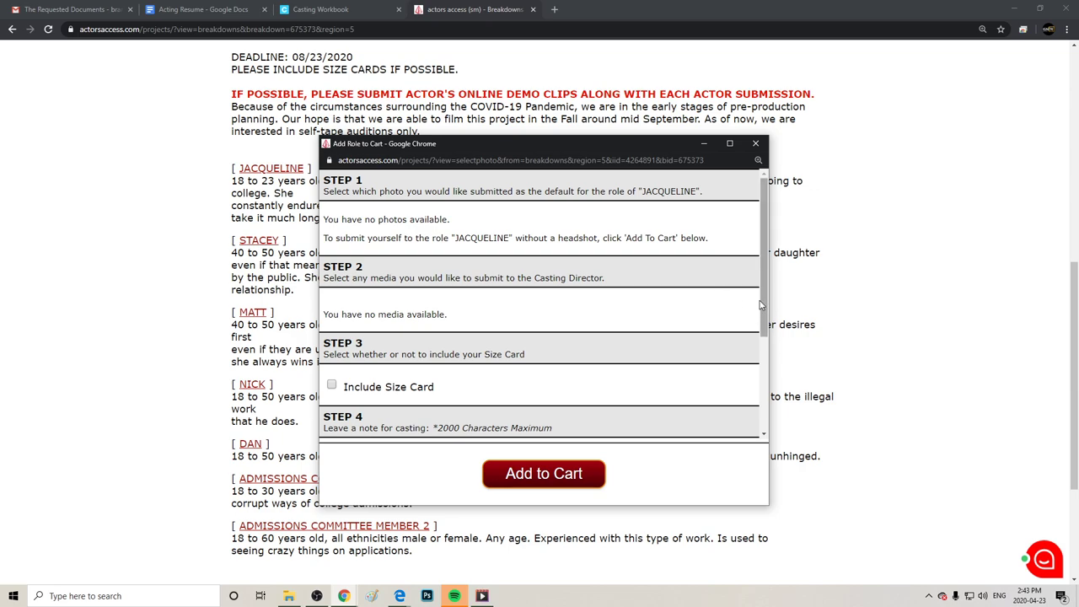
pyautogui.scroll(-3, 713, 295)
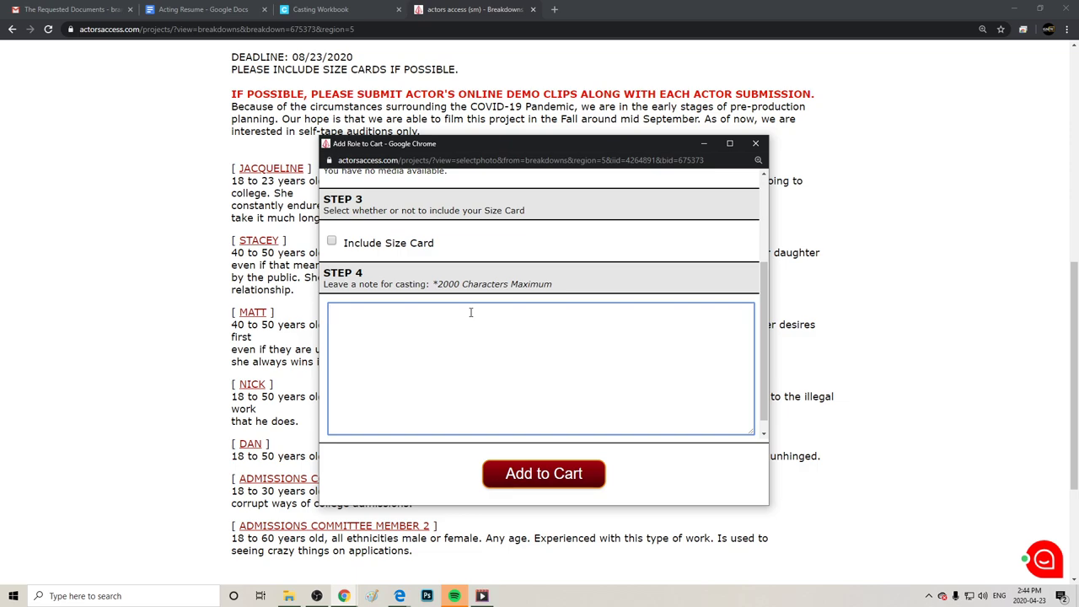
pyautogui.click(755, 144)
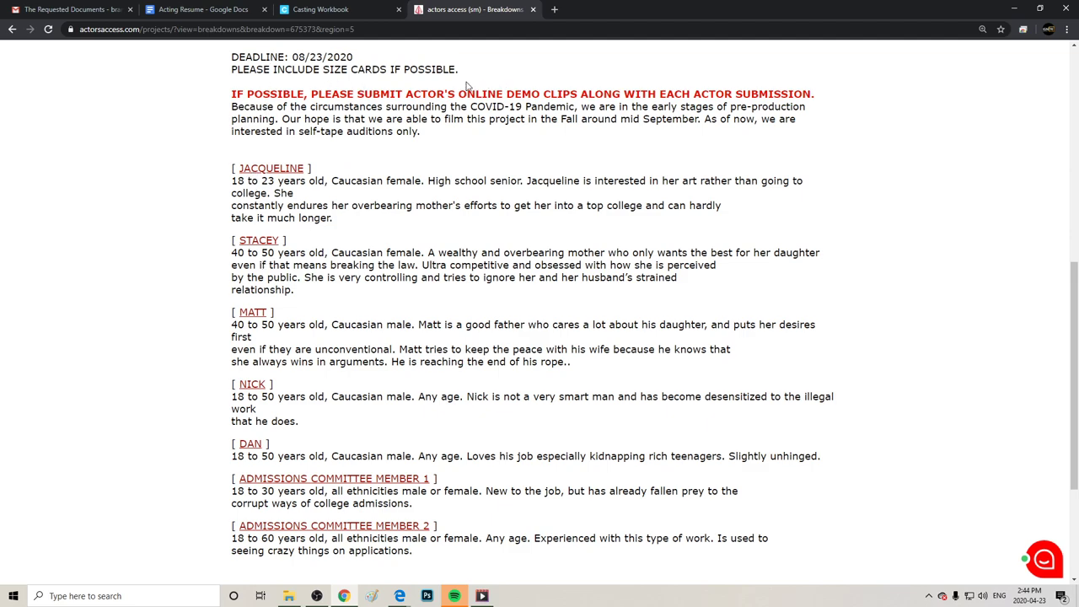
# Scroll to the bottom of the Varsity breakdown and return to the Los Angeles list.
pyautogui.rightClick(698, 90)
pyautogui.click(642, 133)
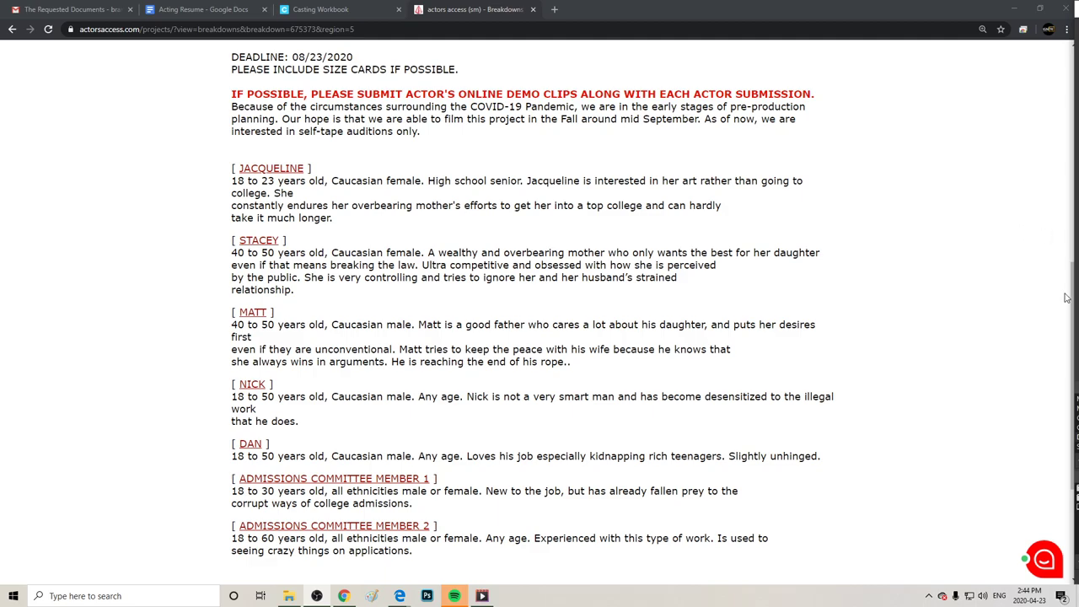
pyautogui.scroll(-1, 948, 410)
pyautogui.scroll(-2, 944, 409)
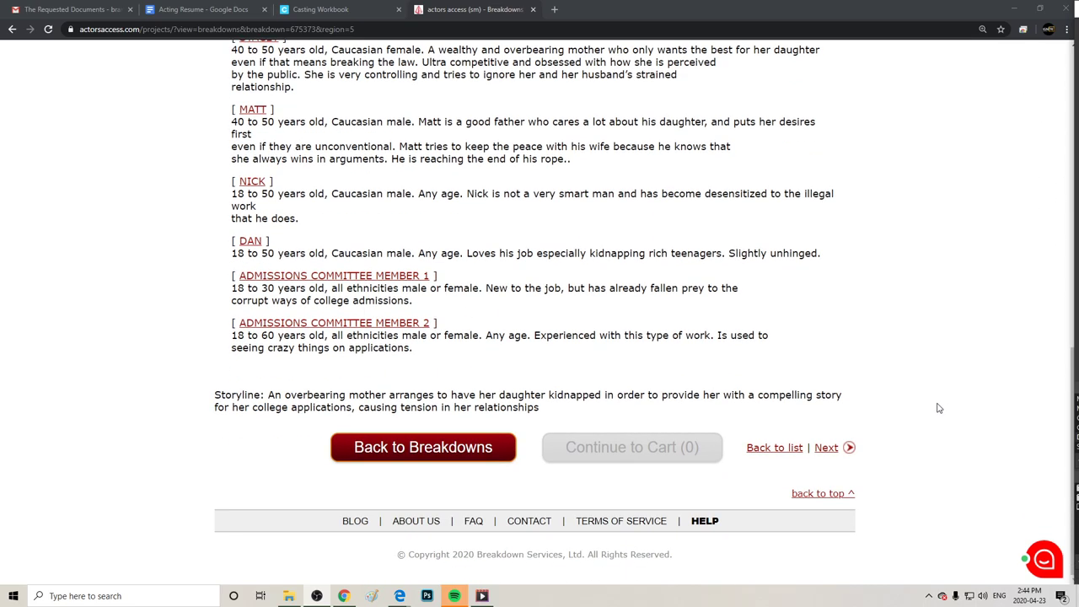
pyautogui.click(441, 448)
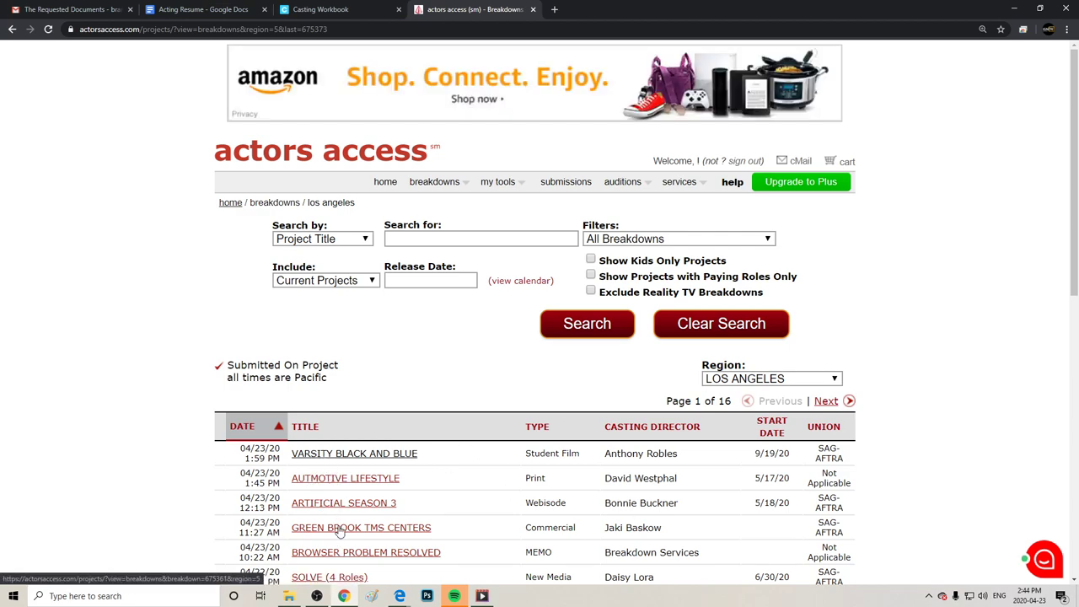
# Open the GREEN BROOK TMS CENTERS commercial breakdown and dismiss the link menu.
pyautogui.click(332, 529)
pyautogui.rightClick(331, 528)
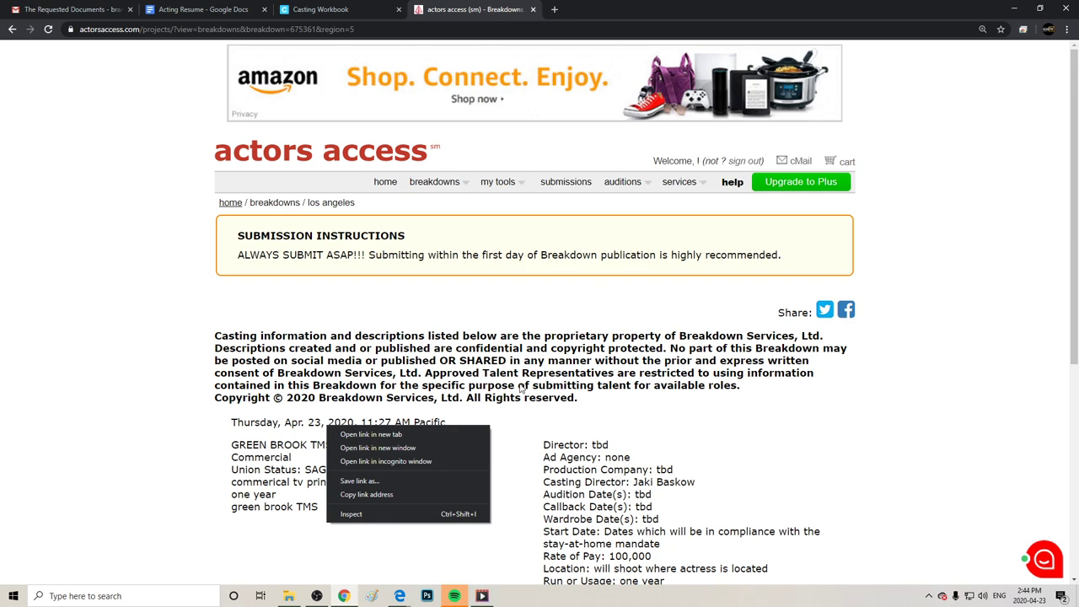
pyautogui.click(873, 438)
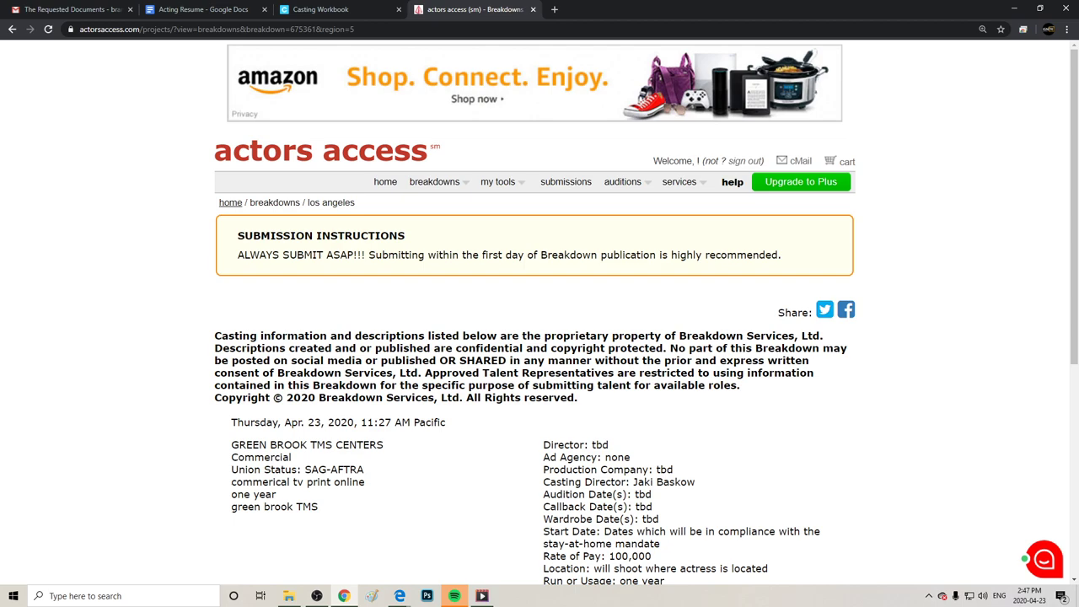
# Return to the account welcome page via the home breadcrumb and scroll down.
pyautogui.click(229, 204)
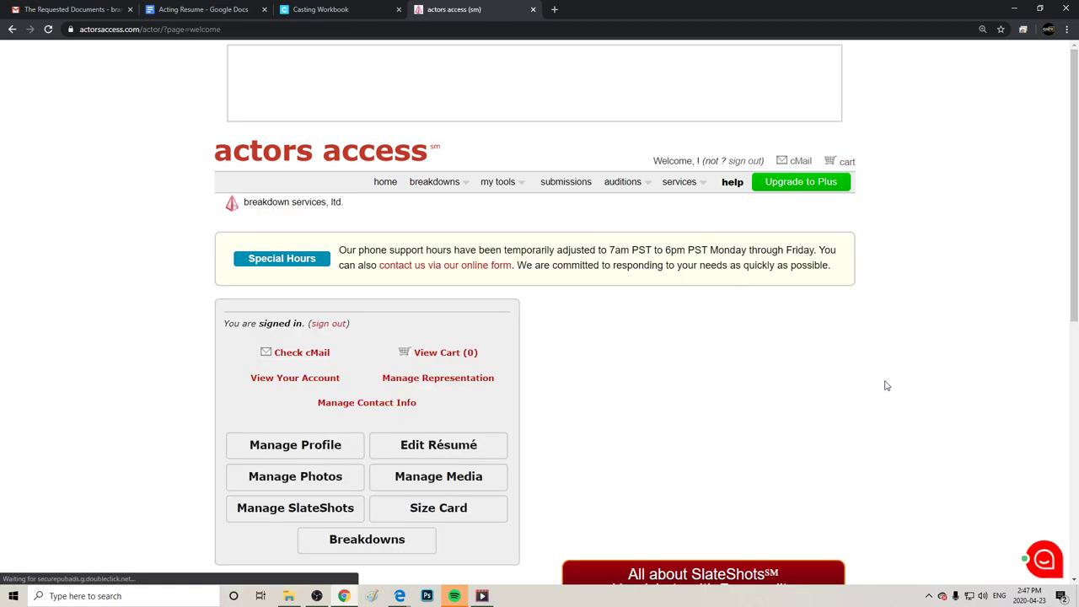
pyautogui.scroll(-4, 1047, 149)
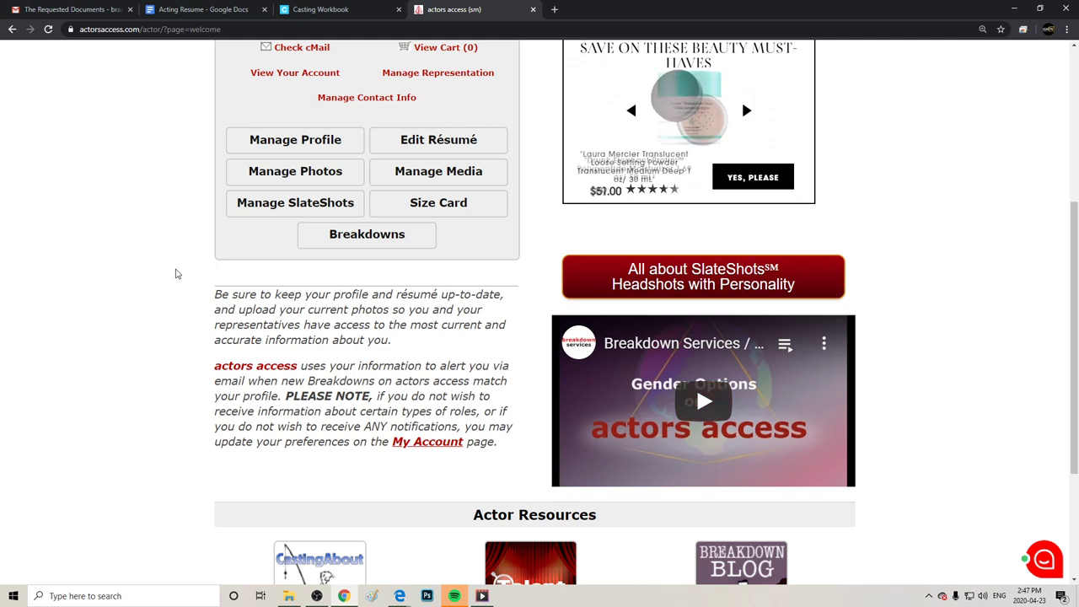
# Upload Headshot2.jpg as a new profile photo.
pyautogui.click(288, 186)
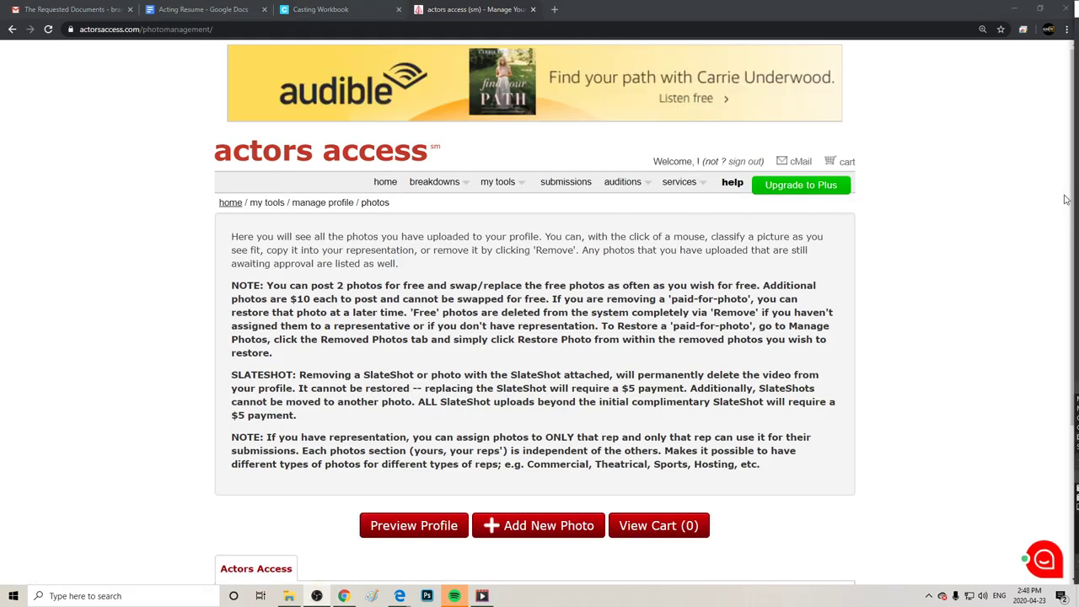
pyautogui.moveTo(1067, 196); pyautogui.dragTo(1027, 336)
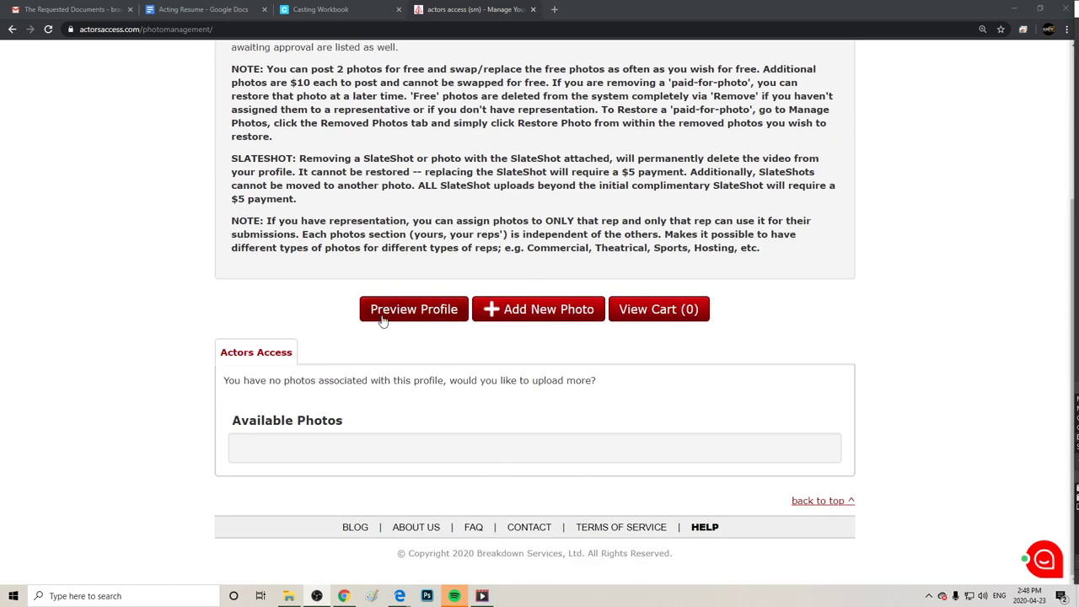
pyautogui.click(485, 310)
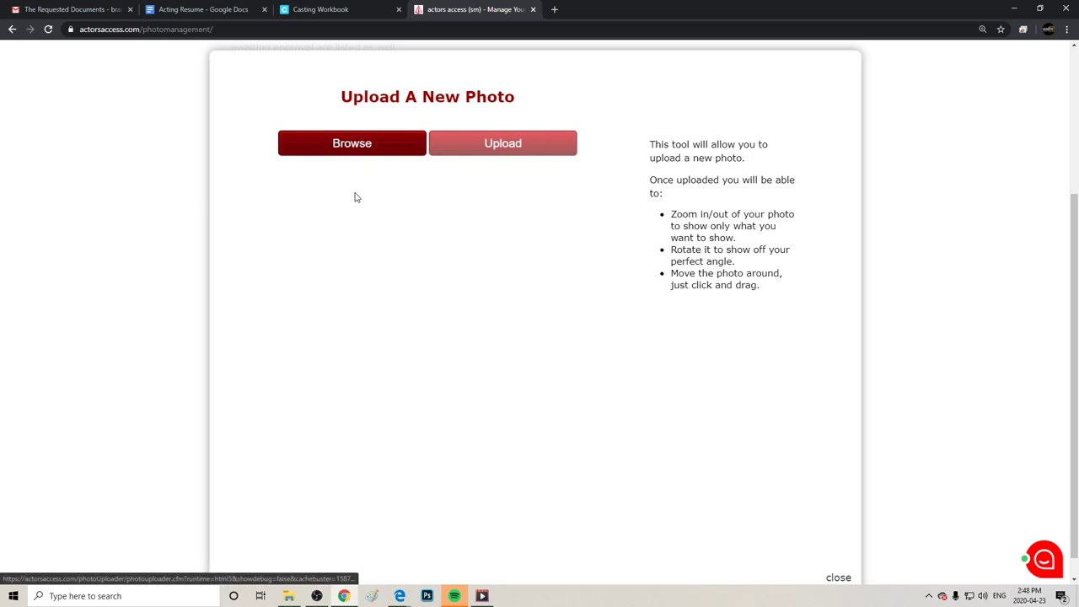
pyautogui.click(349, 145)
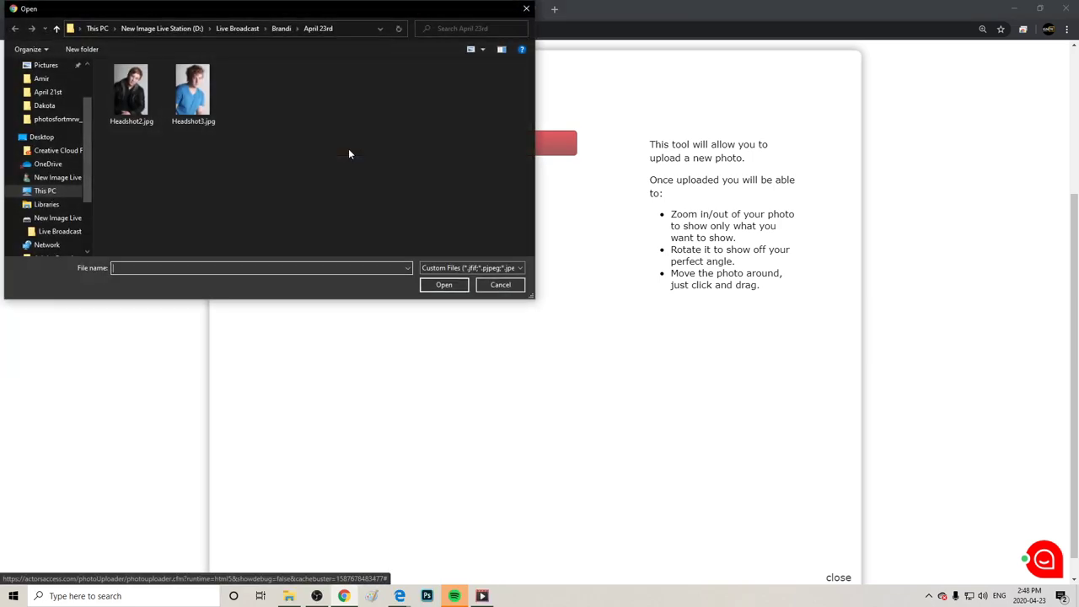
pyautogui.click(131, 91)
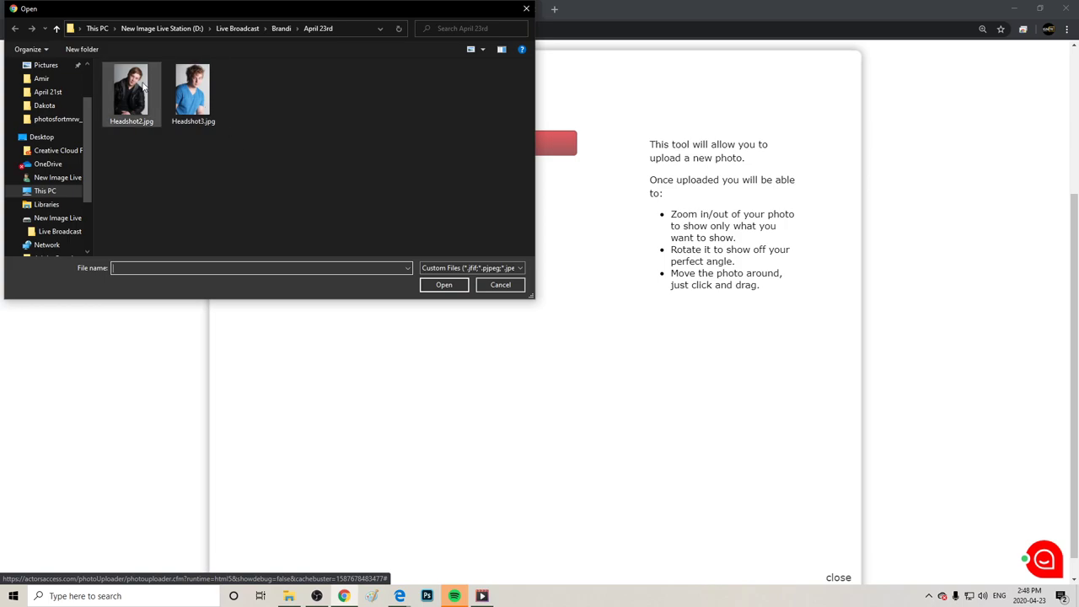
pyautogui.click(445, 285)
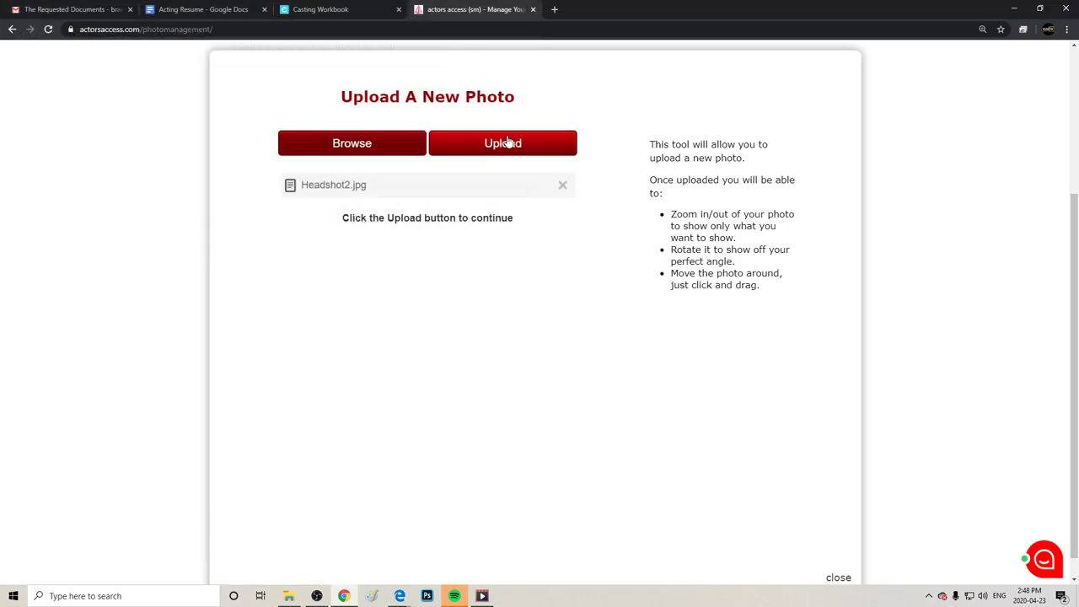
pyautogui.click(527, 137)
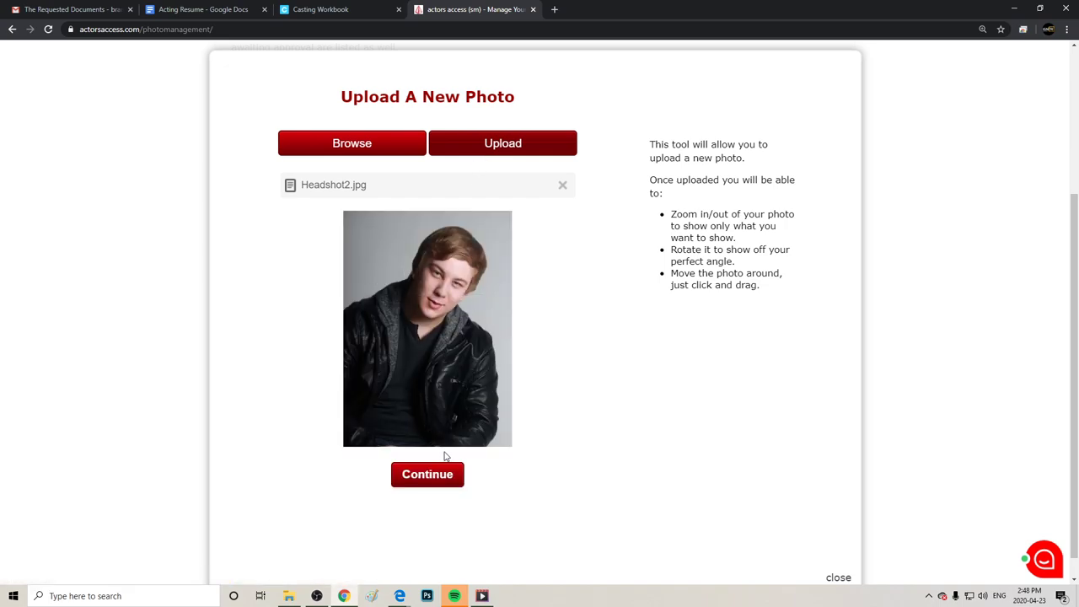
# Keep the printable version, frame the thumbnail crop and zoom, and continue.
pyautogui.click(435, 480)
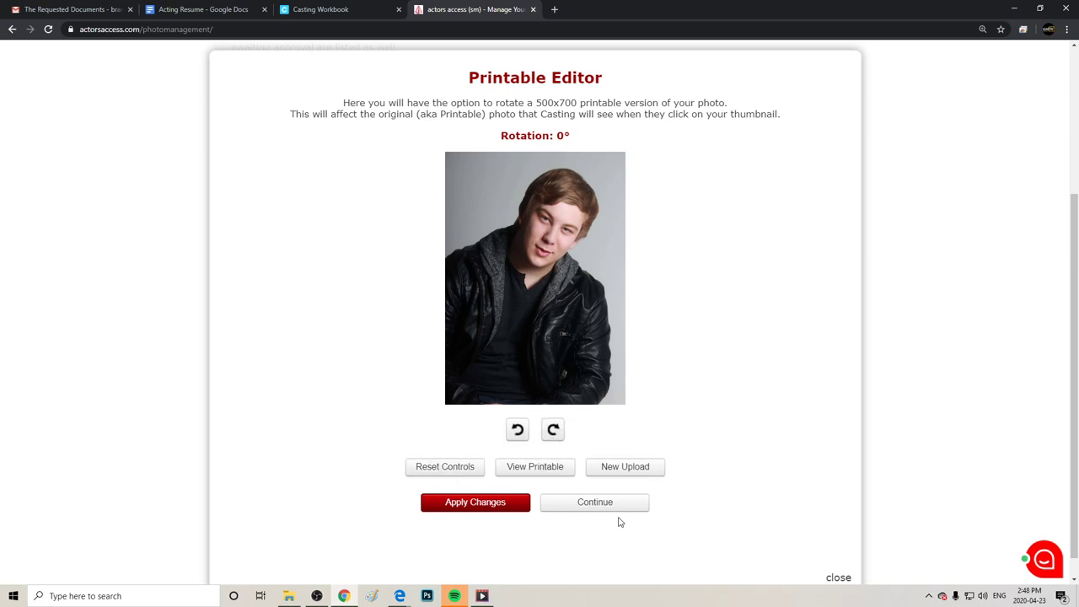
pyautogui.click(591, 505)
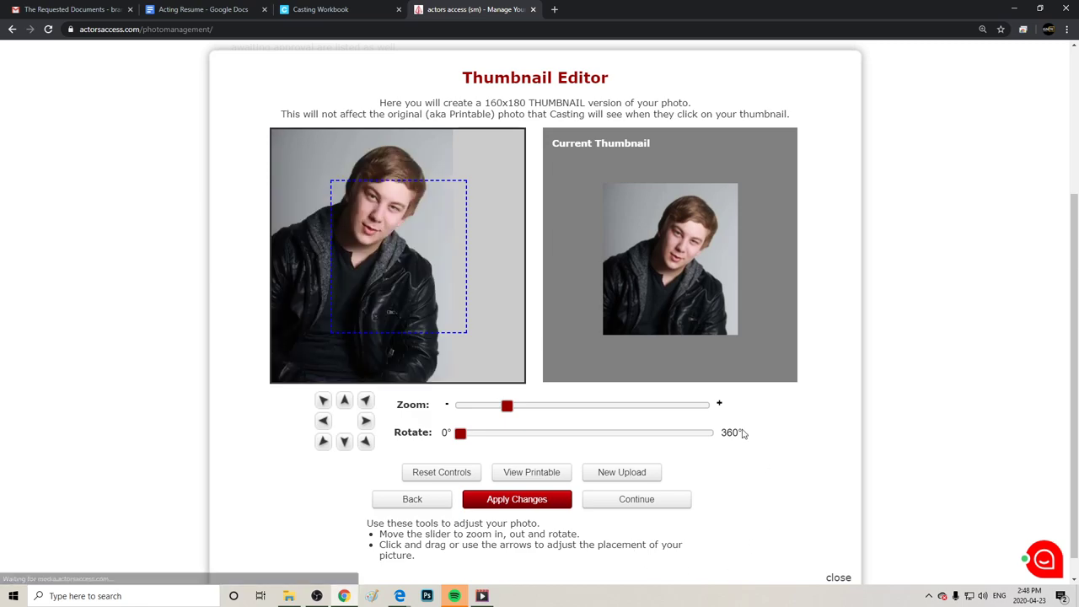
pyautogui.moveTo(416, 292); pyautogui.dragTo(383, 209)
pyautogui.moveTo(507, 405); pyautogui.dragTo(479, 385)
pyautogui.moveTo(441, 272); pyautogui.dragTo(401, 286)
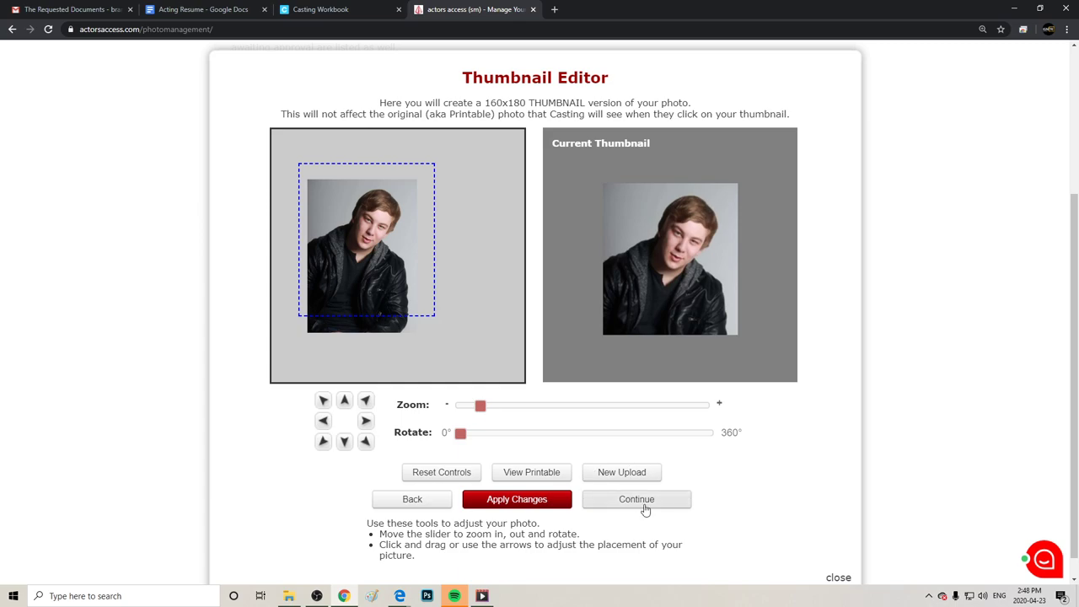
pyautogui.click(637, 499)
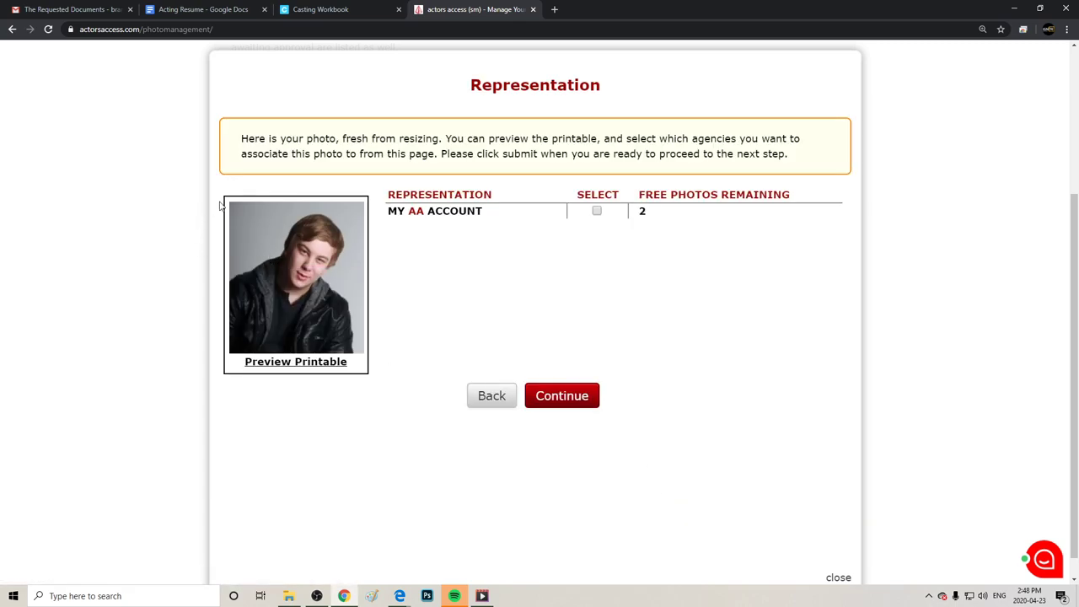
# Re-crop the thumbnail over the face and shoulders, zoom out slightly, and apply it.
pyautogui.moveTo(210, 217); pyautogui.dragTo(372, 297)
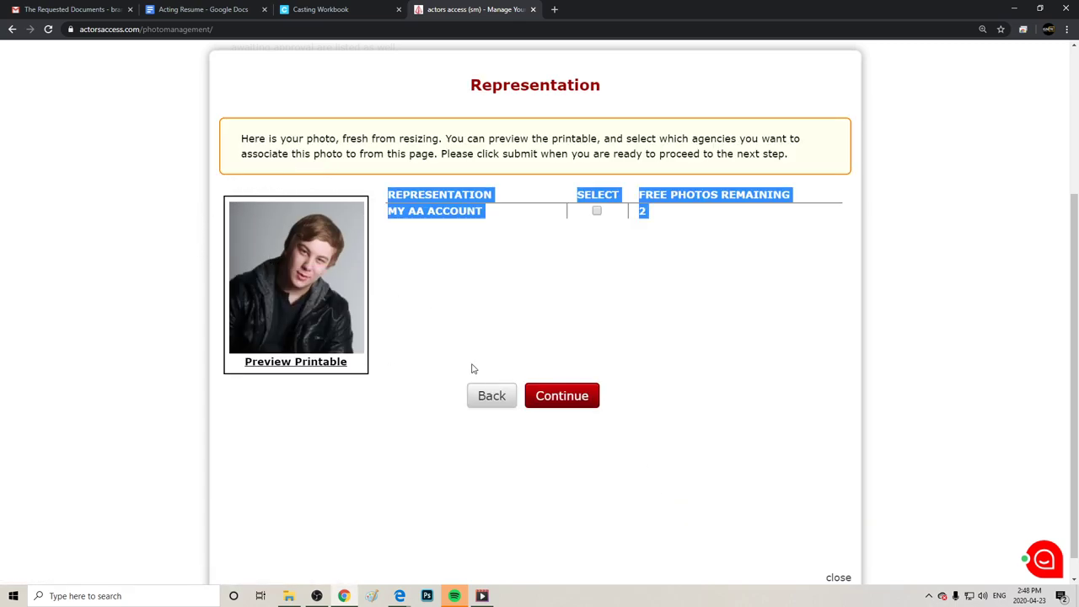
pyautogui.click(501, 403)
pyautogui.moveTo(489, 328); pyautogui.dragTo(405, 281)
pyautogui.moveTo(507, 406)
pyautogui.mouseDown()
pyautogui.moveTo(477, 408)
pyautogui.moveTo(504, 426)
pyautogui.mouseUp()
pyautogui.rightClick(496, 424)
pyautogui.click(497, 431)
pyautogui.click(521, 503)
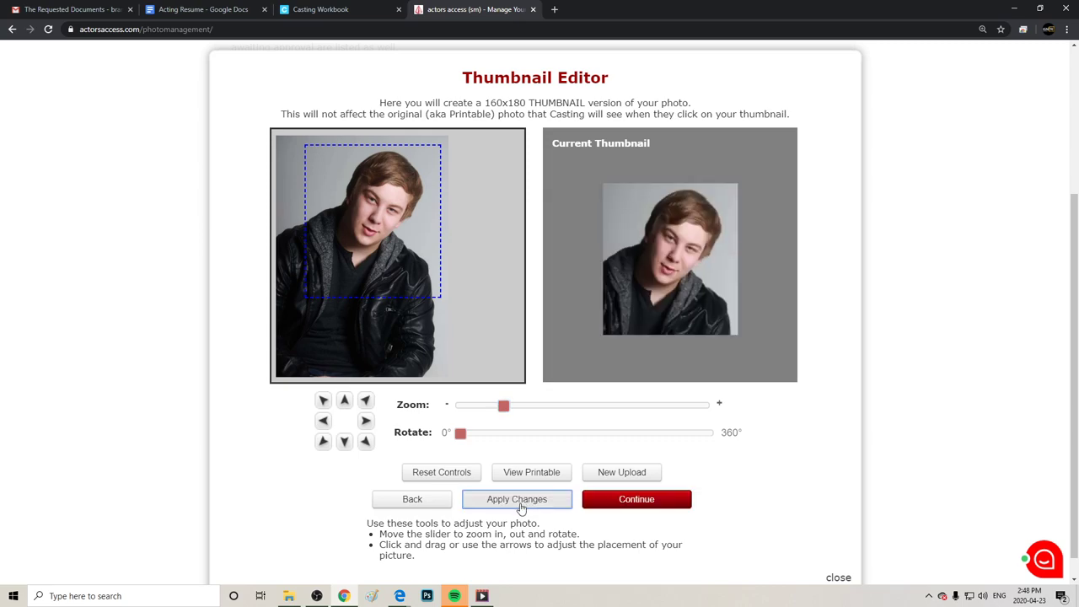
pyautogui.click(665, 503)
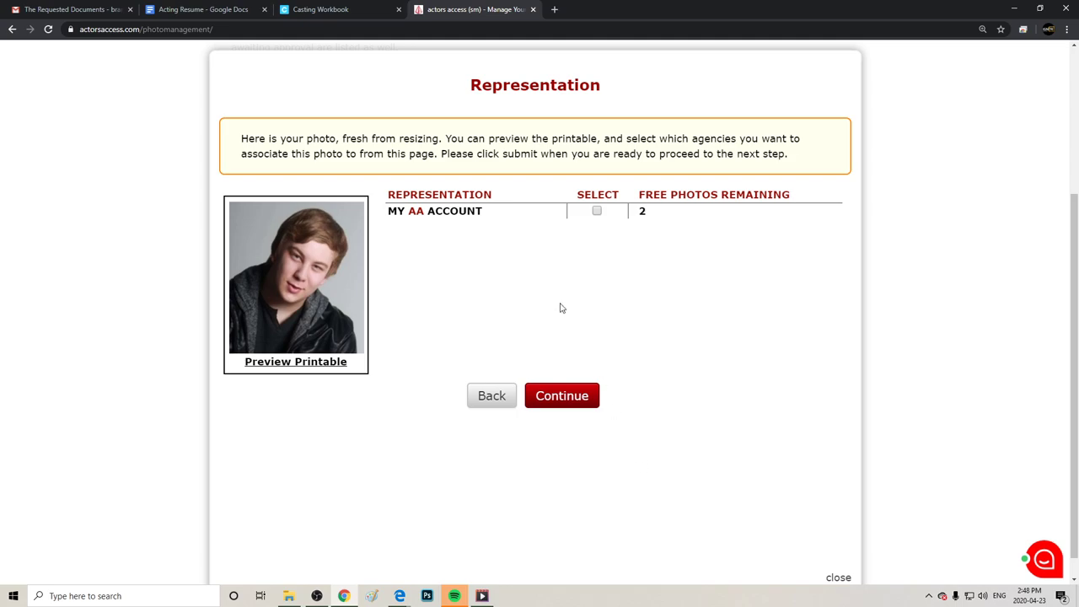
# Assign the free headshot to the actor's own account and continue to its Category page.
pyautogui.doubleClick(597, 211)
pyautogui.click(597, 211)
pyautogui.click(555, 403)
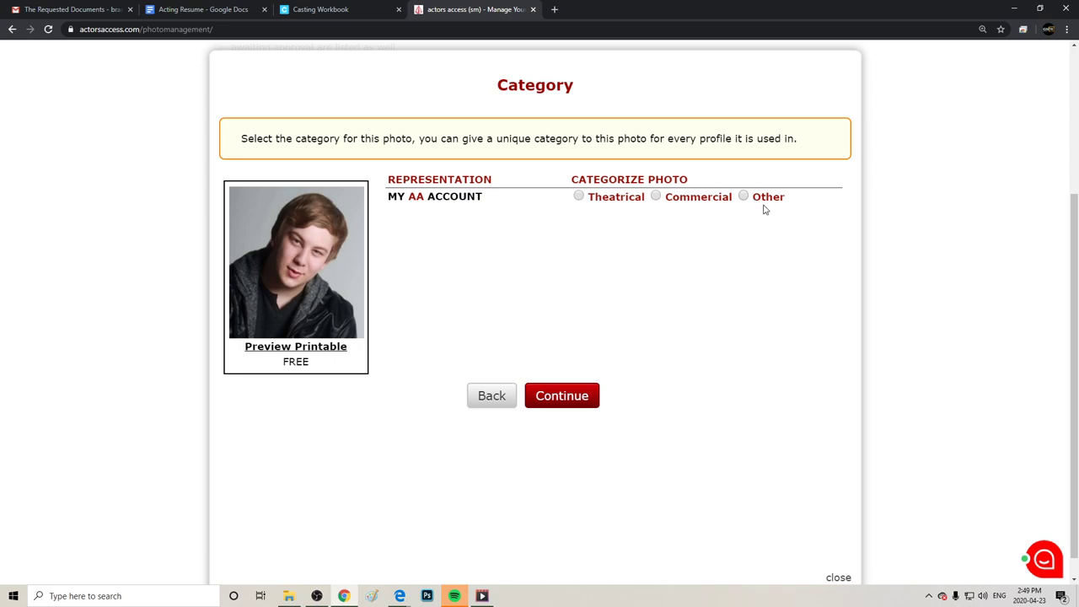
# Mark the first headshot as Theatrical and review it in the cart at a $0.00 total.
pyautogui.click(580, 197)
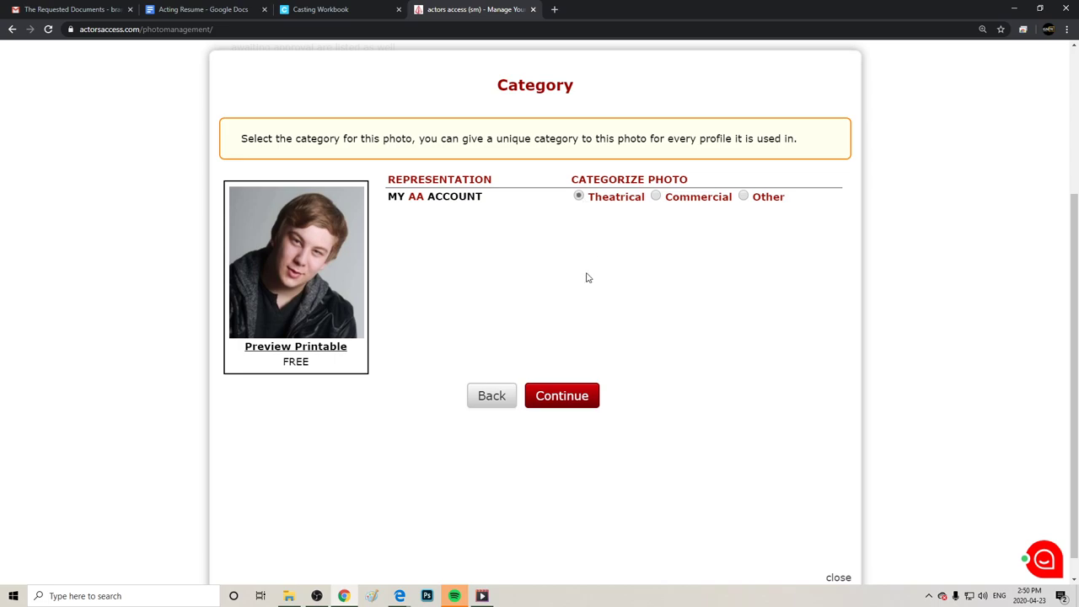
pyautogui.click(564, 399)
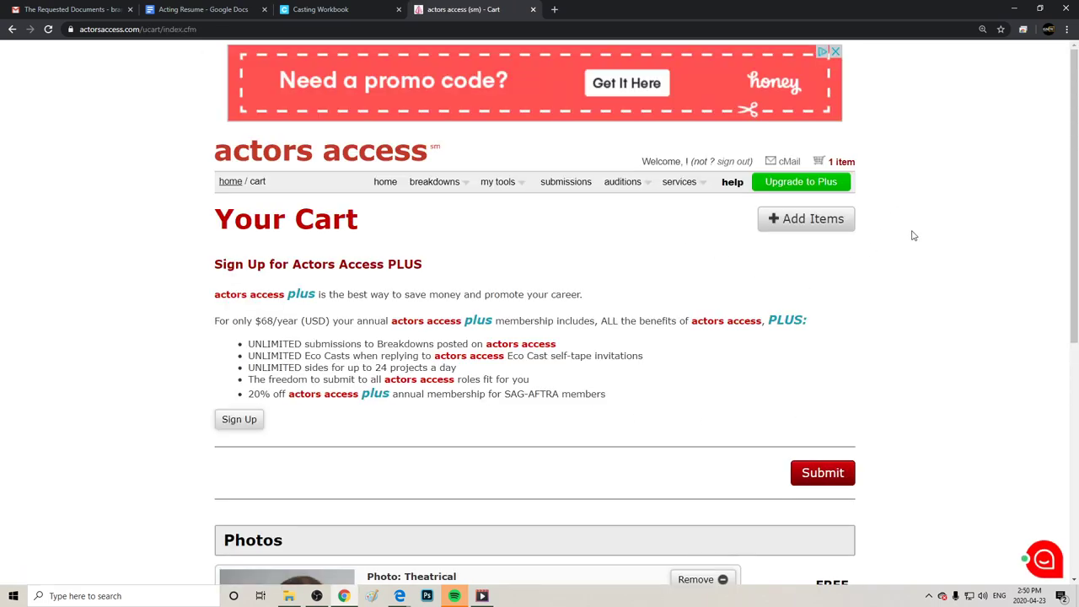
pyautogui.scroll(-3, 1074, 194)
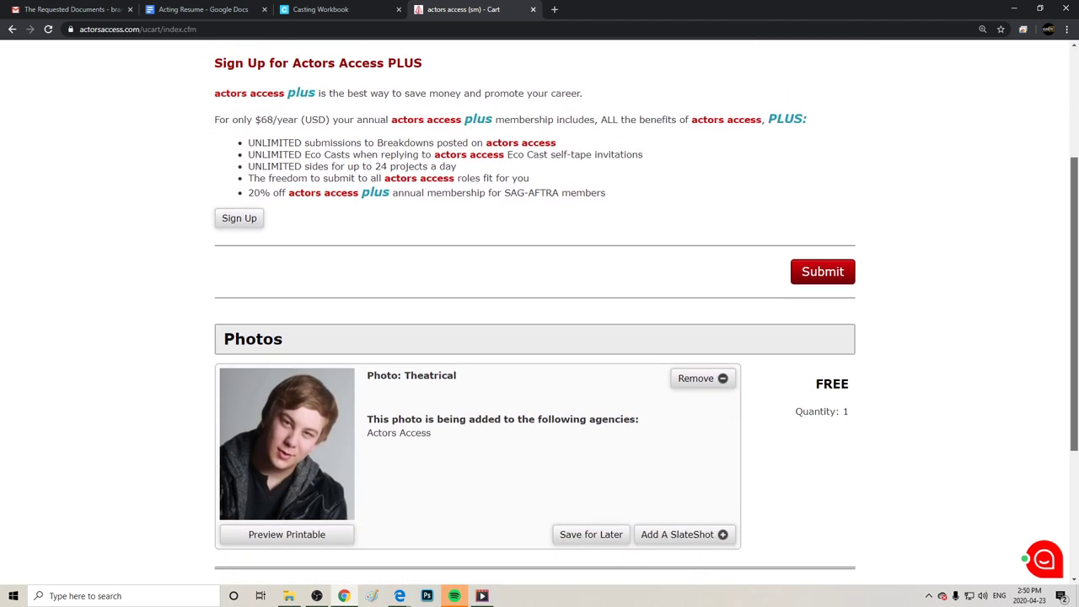
pyautogui.scroll(3, 686, 188)
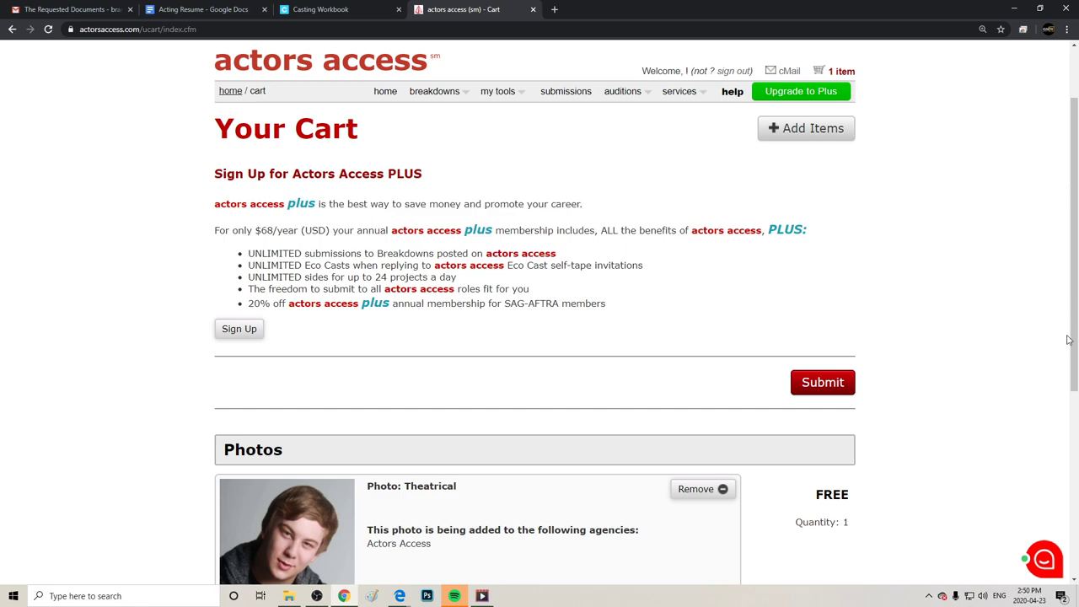
pyautogui.scroll(-3, 1068, 337)
pyautogui.scroll(3, 1071, 253)
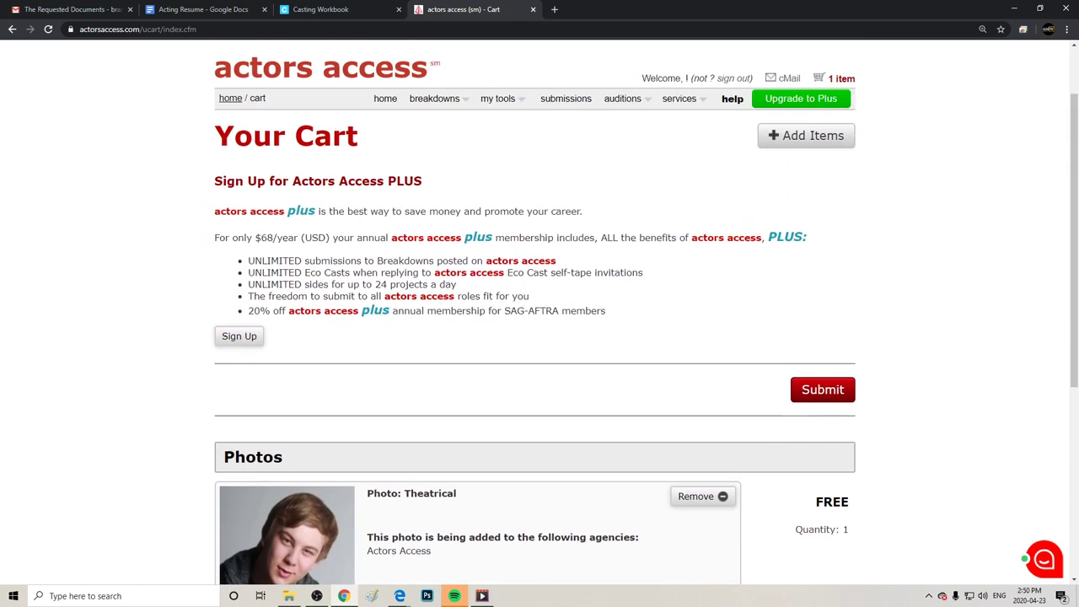
pyautogui.scroll(-3, 1074, 250)
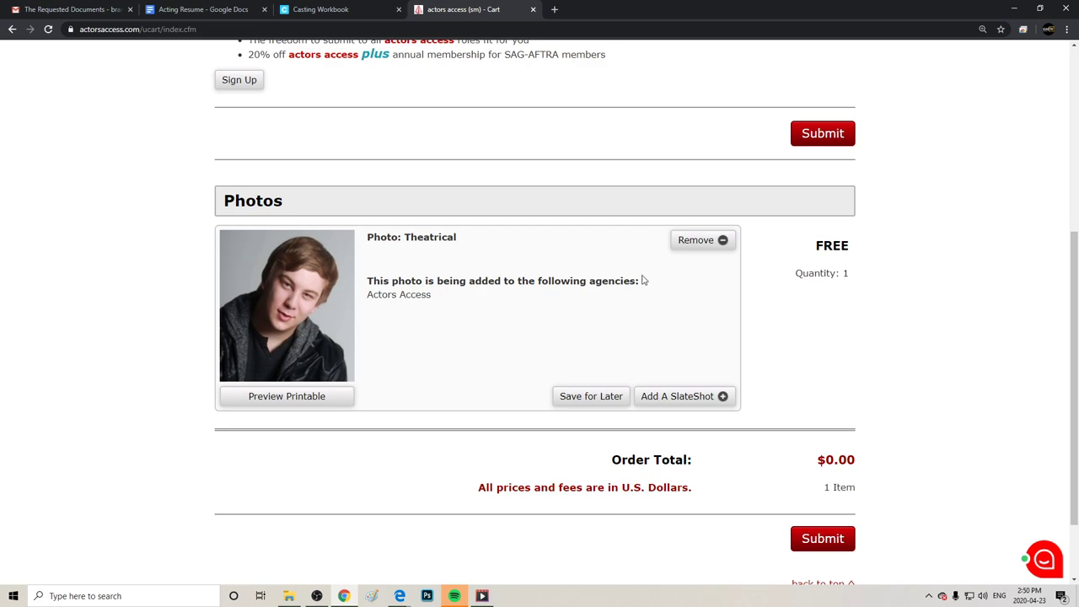
pyautogui.click(679, 397)
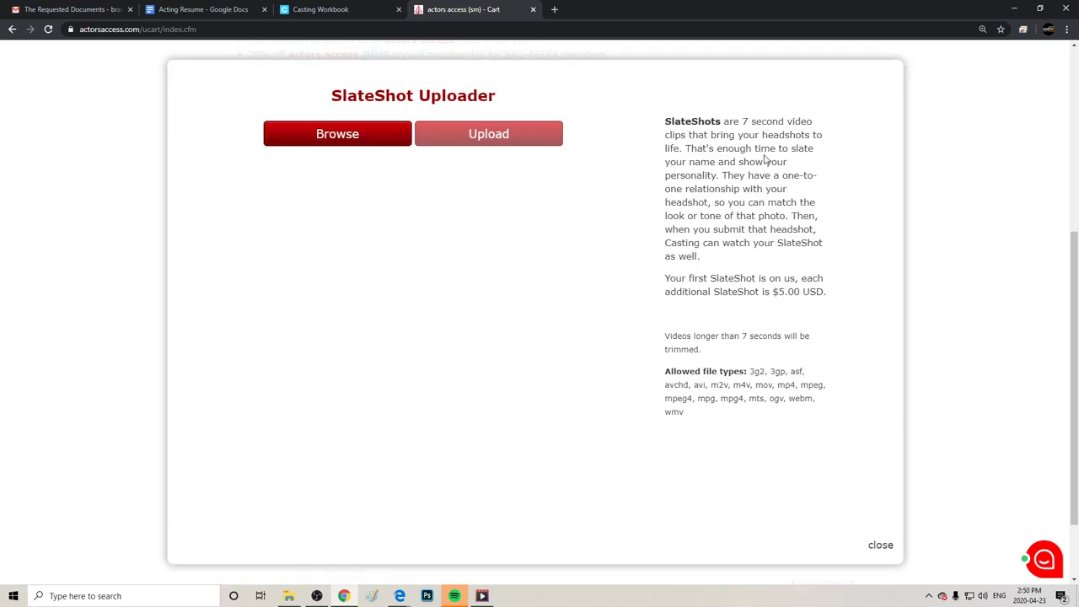
pyautogui.click(364, 140)
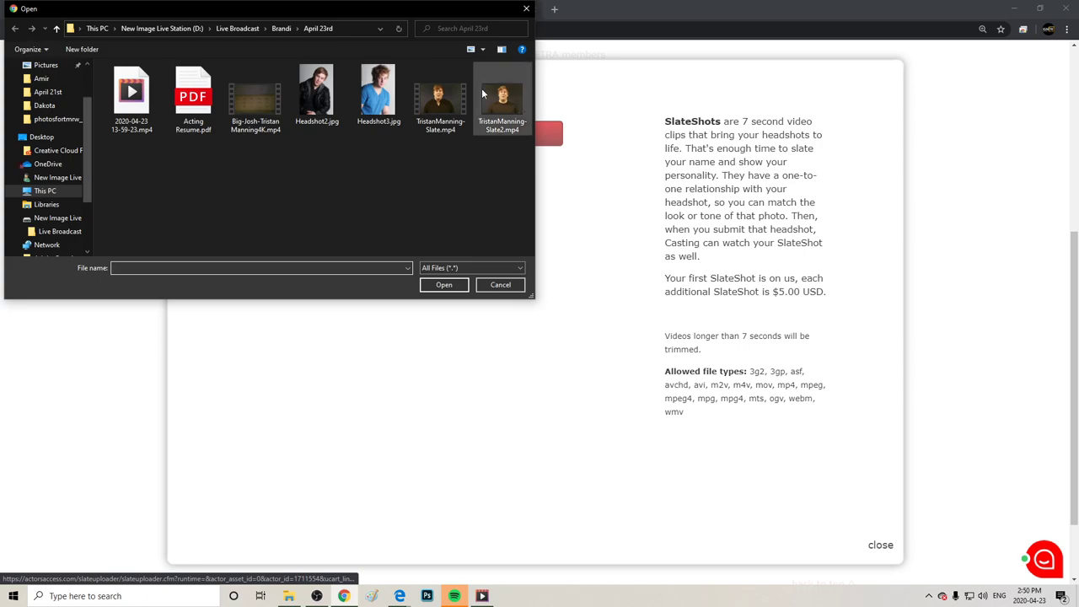
pyautogui.click(437, 112)
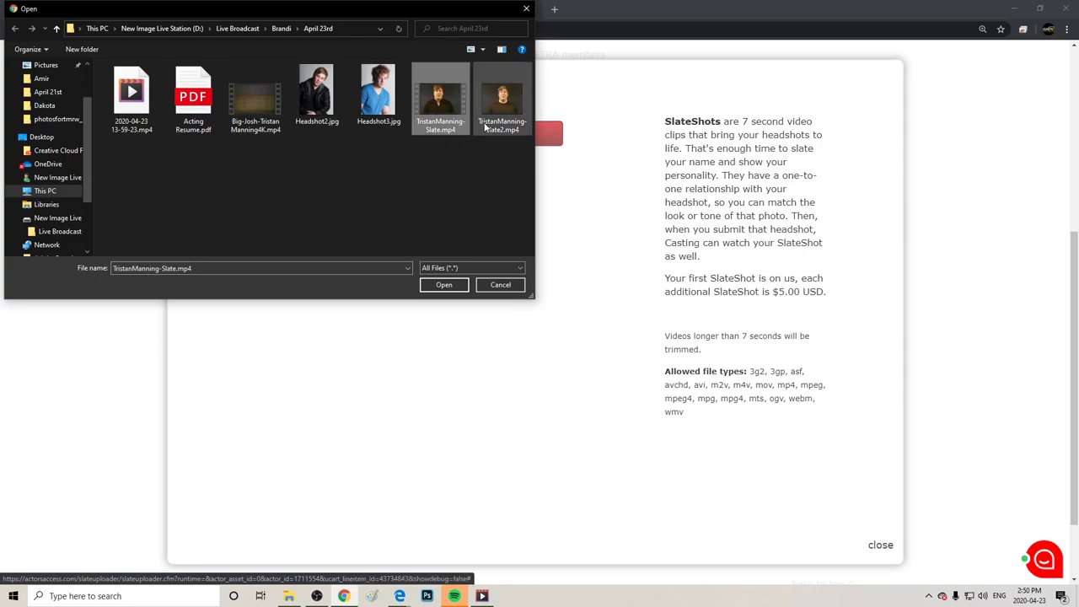
pyautogui.click(503, 100)
pyautogui.click(443, 284)
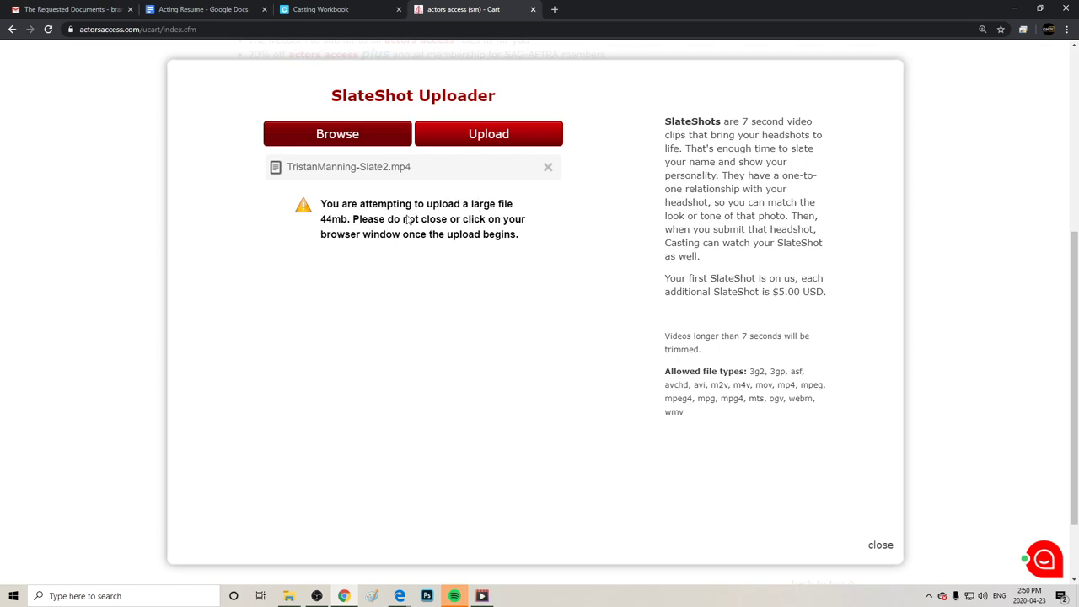
pyautogui.click(510, 140)
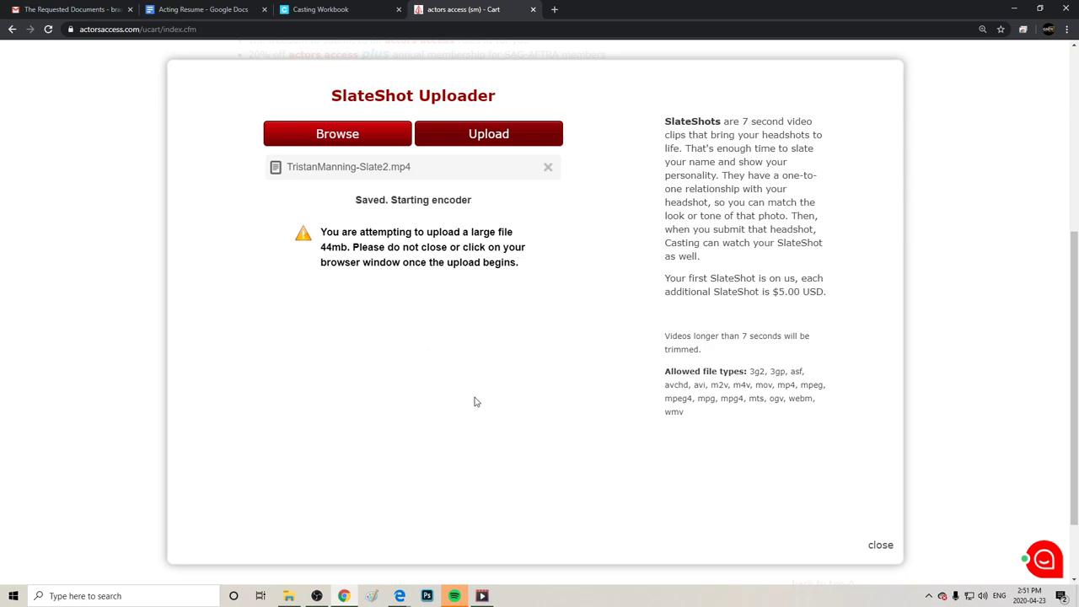
pyautogui.click(883, 546)
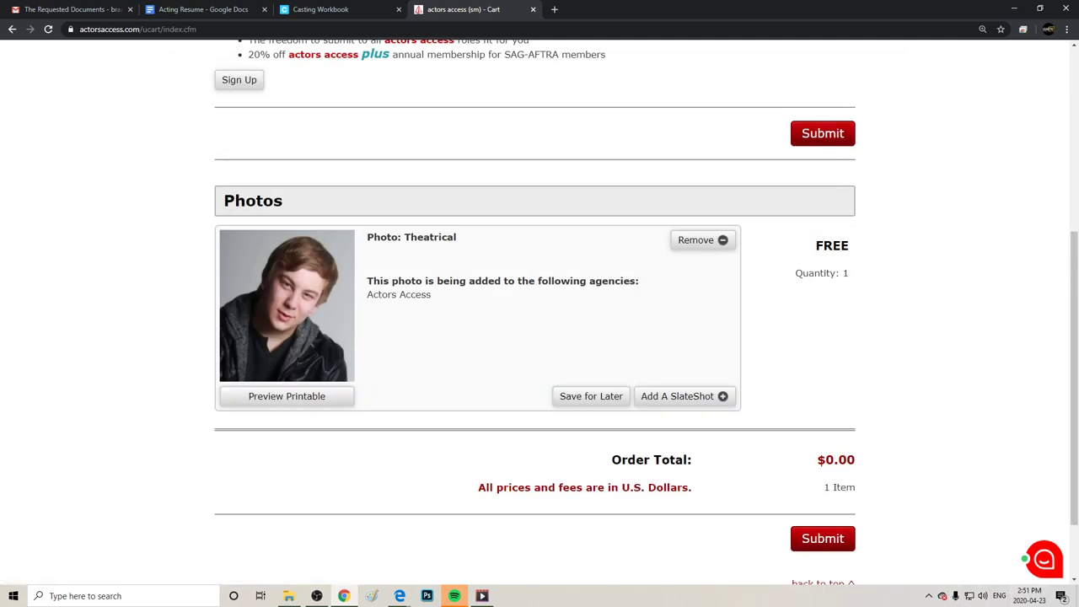
# Add Headshot3.jpg to the cart as a new photo upload.
pyautogui.moveTo(1069, 290); pyautogui.dragTo(865, 161)
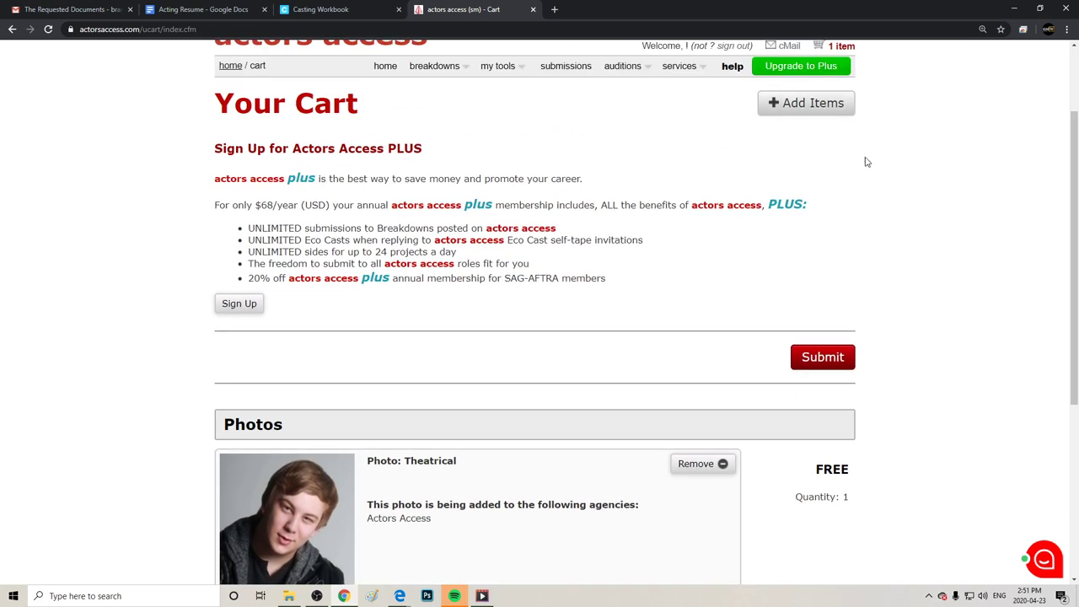
pyautogui.click(800, 108)
pyautogui.click(758, 171)
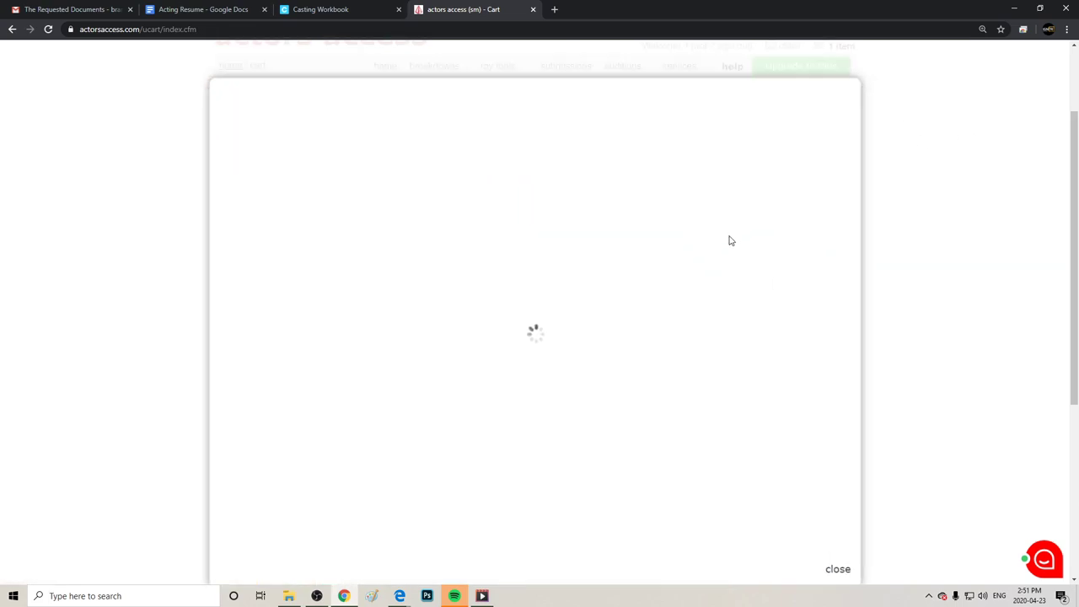
pyautogui.click(368, 152)
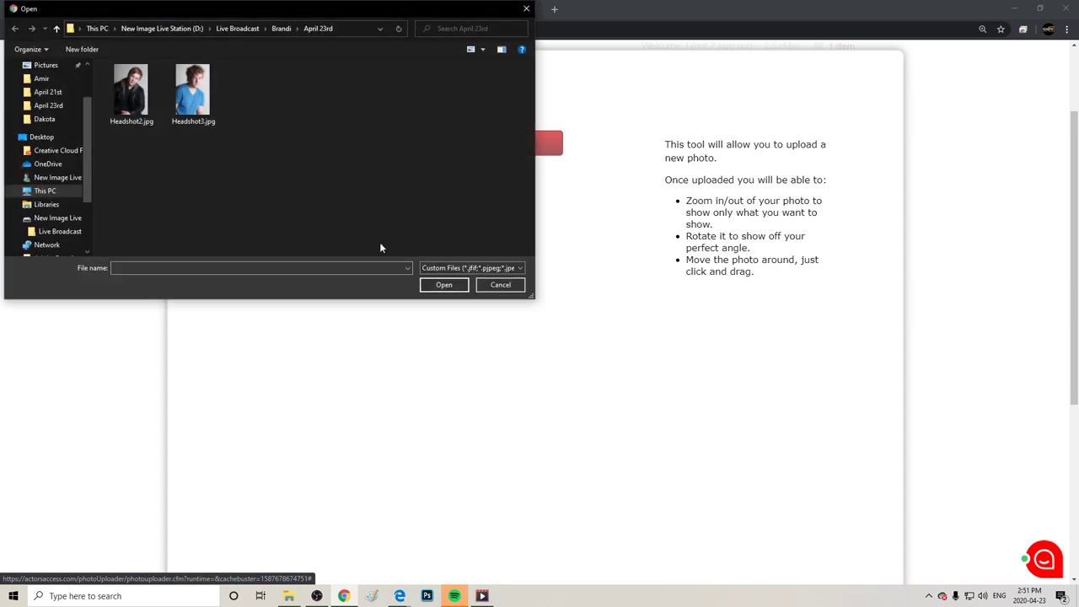
pyautogui.click(193, 91)
pyautogui.click(444, 285)
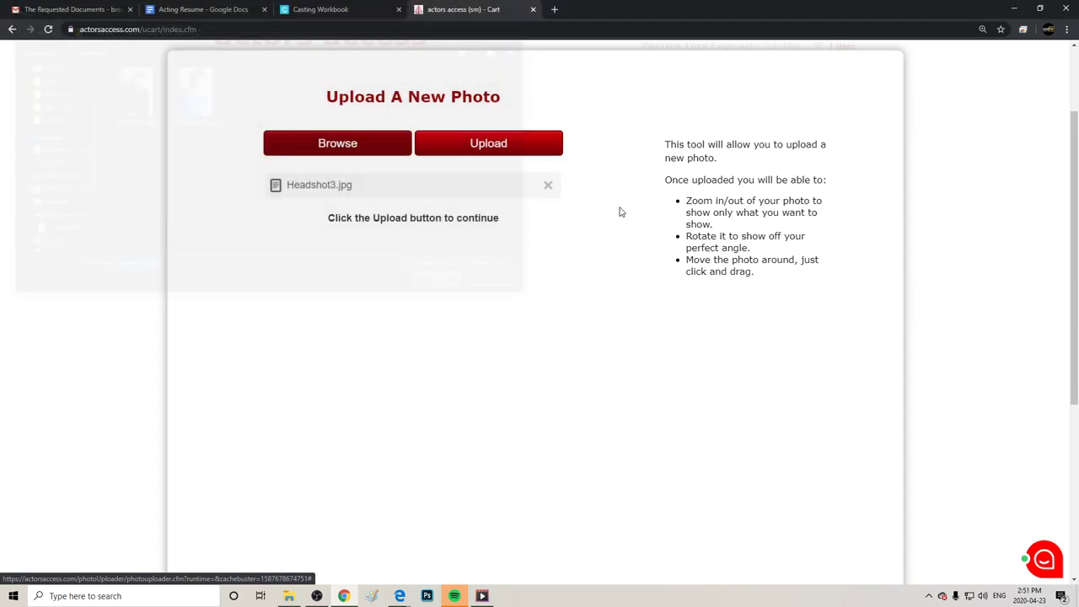
pyautogui.doubleClick(539, 144)
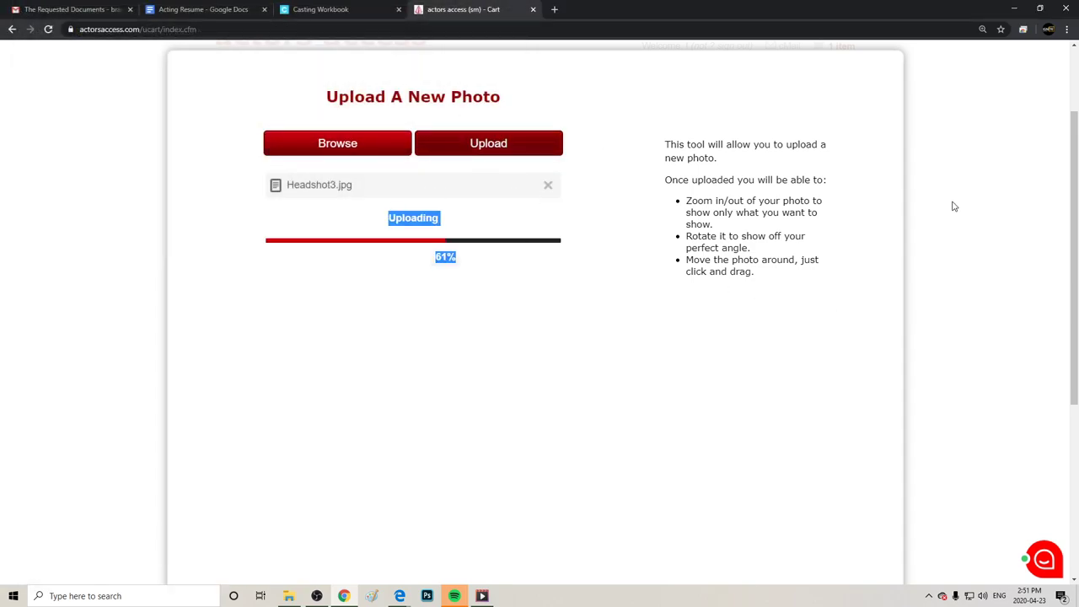
pyautogui.moveTo(752, 272); pyautogui.dragTo(628, 397)
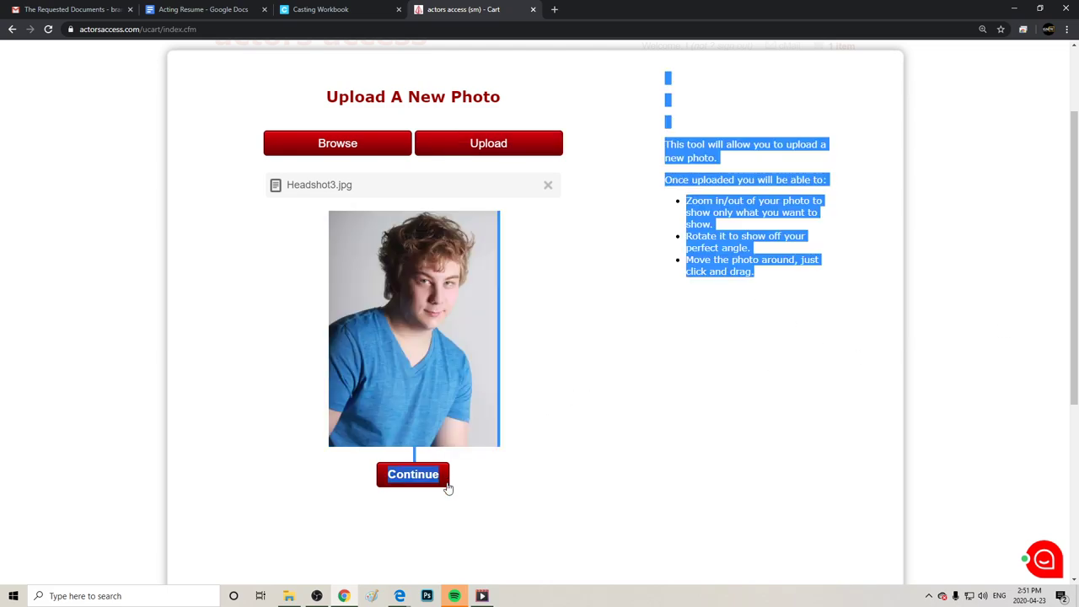
# Reposition and zoom the Headshot3.jpg thumbnail crop around the face and apply it.
pyautogui.click(397, 474)
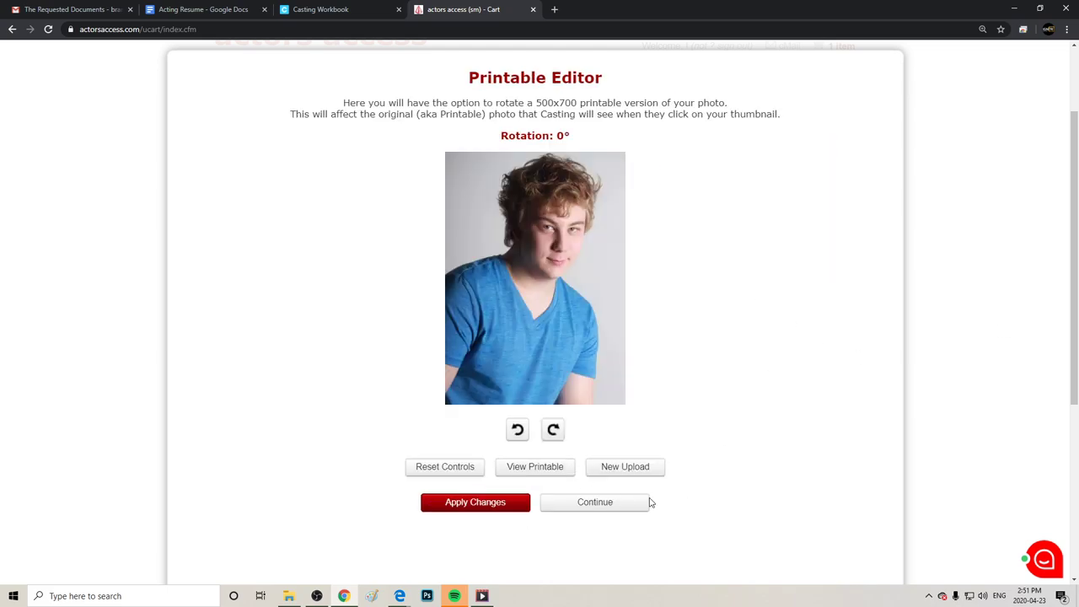
pyautogui.click(607, 504)
pyautogui.moveTo(424, 283); pyautogui.dragTo(386, 238)
pyautogui.moveTo(507, 405)
pyautogui.mouseDown()
pyautogui.moveTo(484, 406)
pyautogui.moveTo(501, 405)
pyautogui.mouseUp()
pyautogui.rightClick(501, 408)
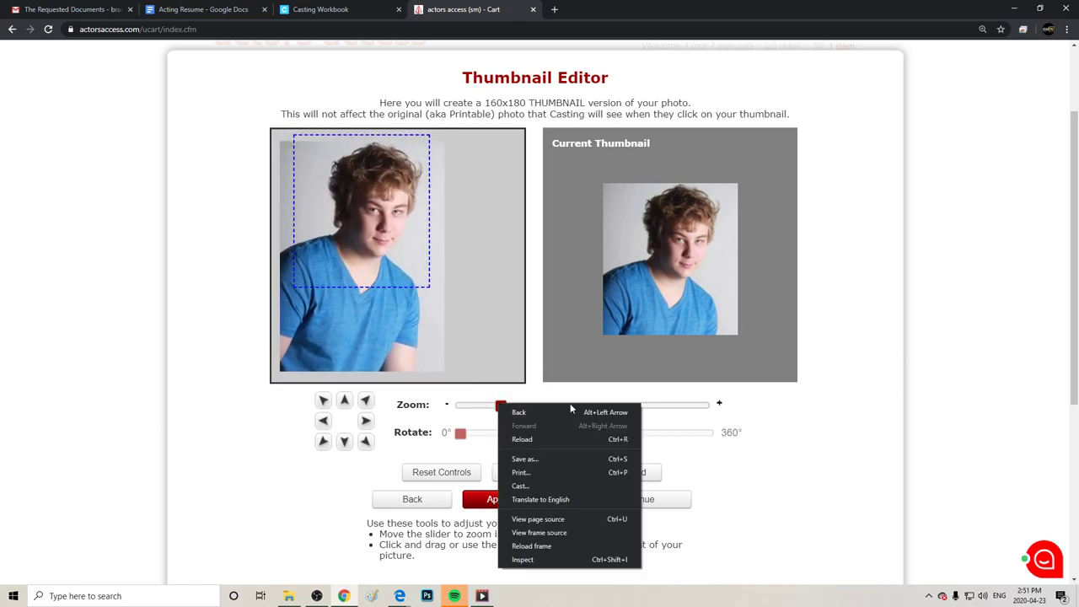
pyautogui.click(681, 409)
pyautogui.moveTo(415, 302)
pyautogui.mouseDown()
pyautogui.moveTo(423, 315)
pyautogui.moveTo(411, 293)
pyautogui.mouseUp()
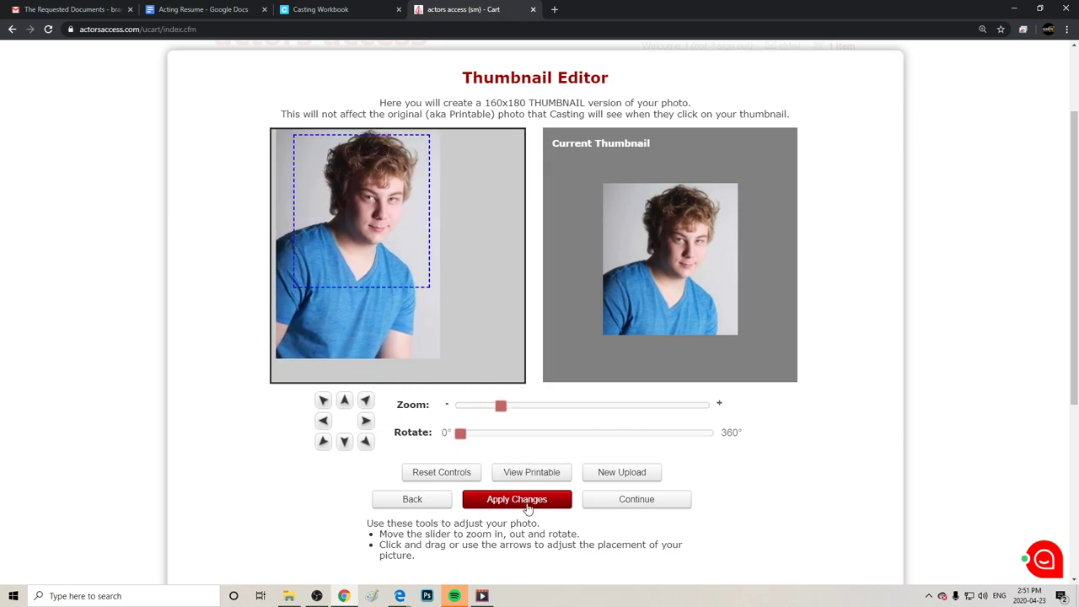
pyautogui.click(530, 501)
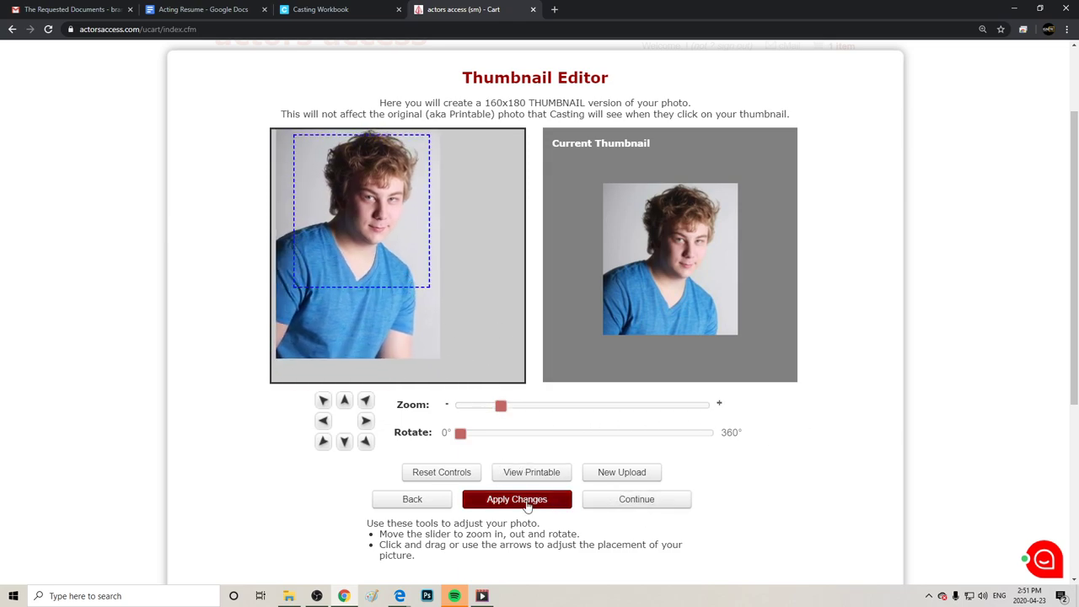
# Accept the thumbnail and assign the photo to MY AA ACCOUNT.
pyautogui.click(655, 504)
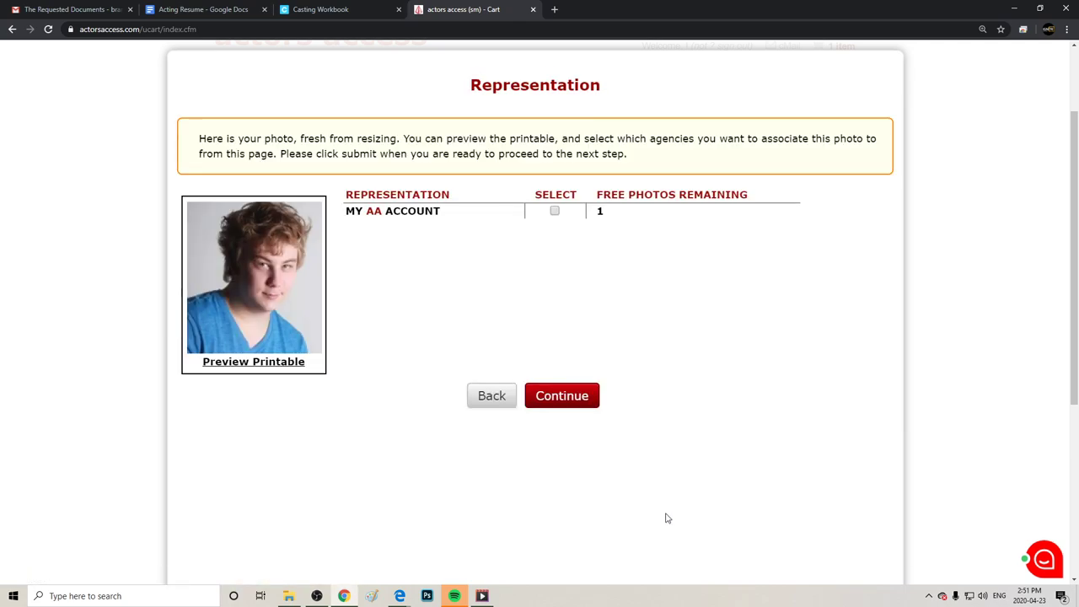
pyautogui.click(555, 210)
pyautogui.click(582, 408)
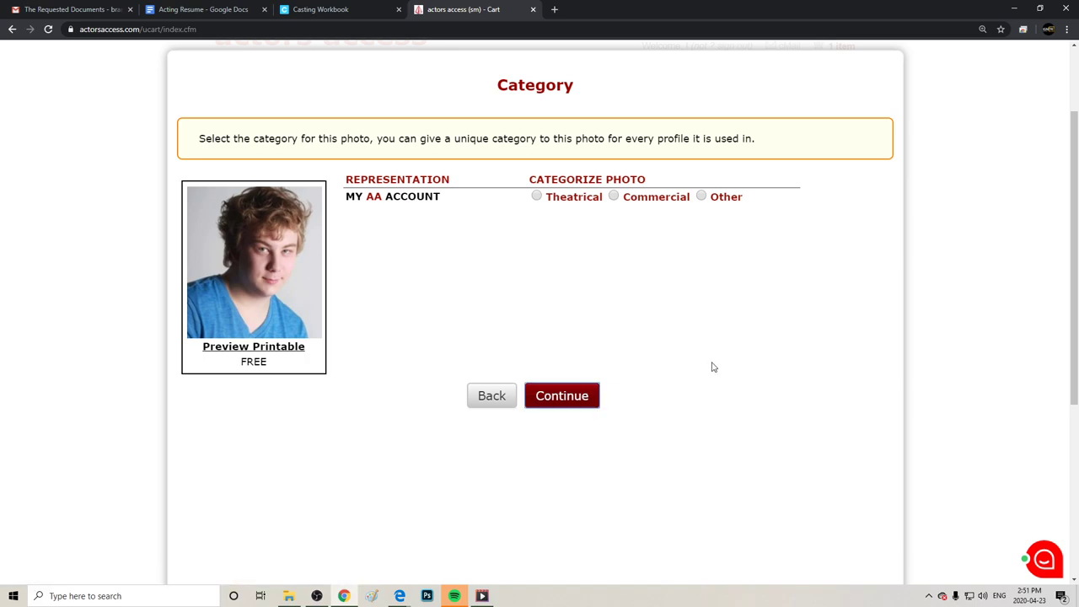
# Mark the second headshot as Theatrical and review both photos in the cart.
pyautogui.click(537, 196)
pyautogui.click(545, 400)
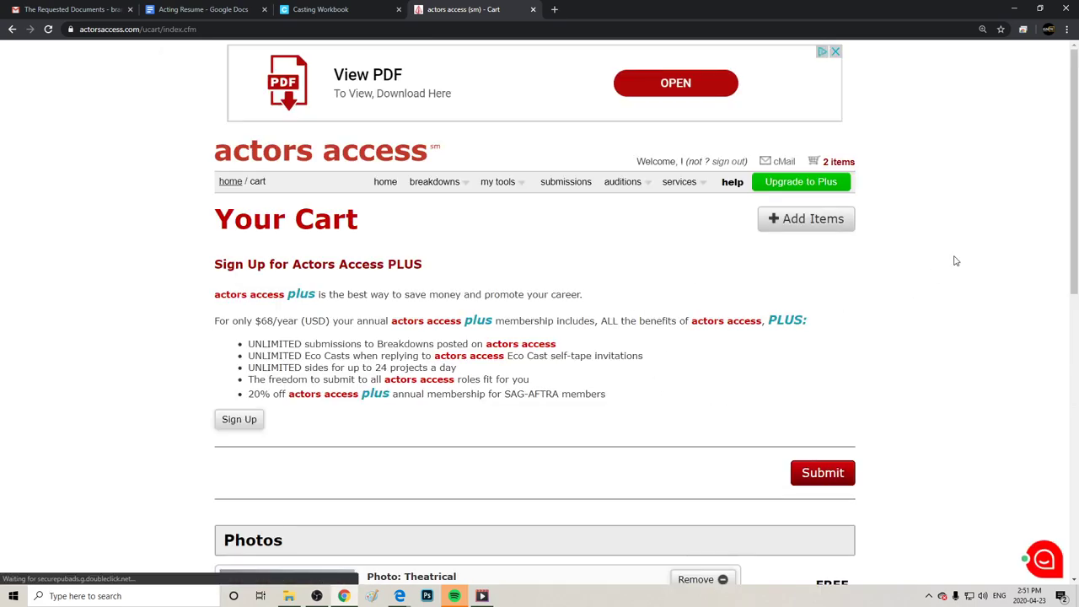
pyautogui.scroll(-5, 1000, 438)
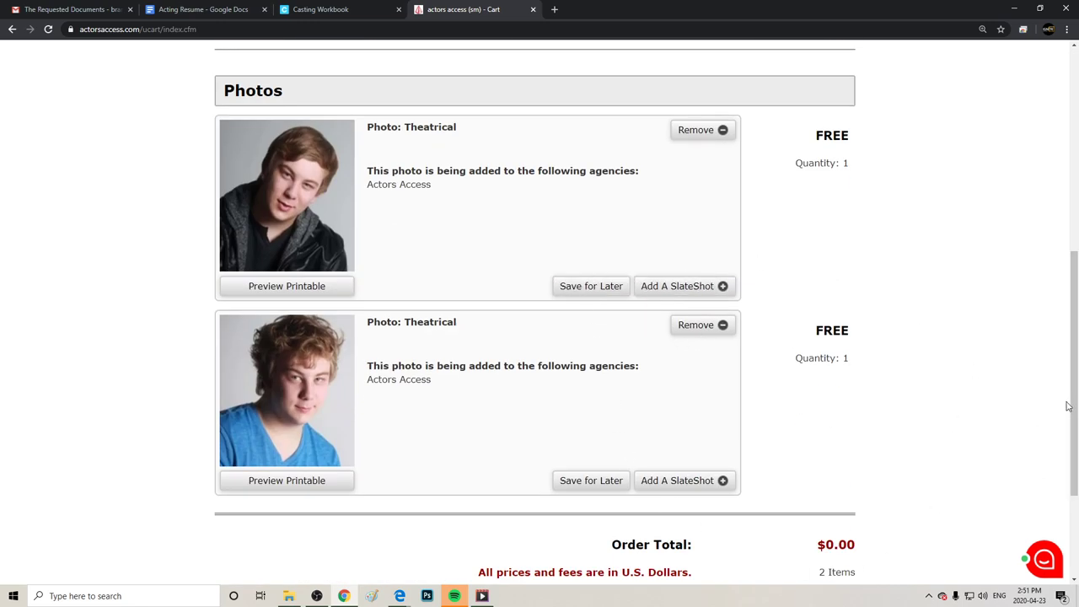
pyautogui.scroll(-2, 1074, 405)
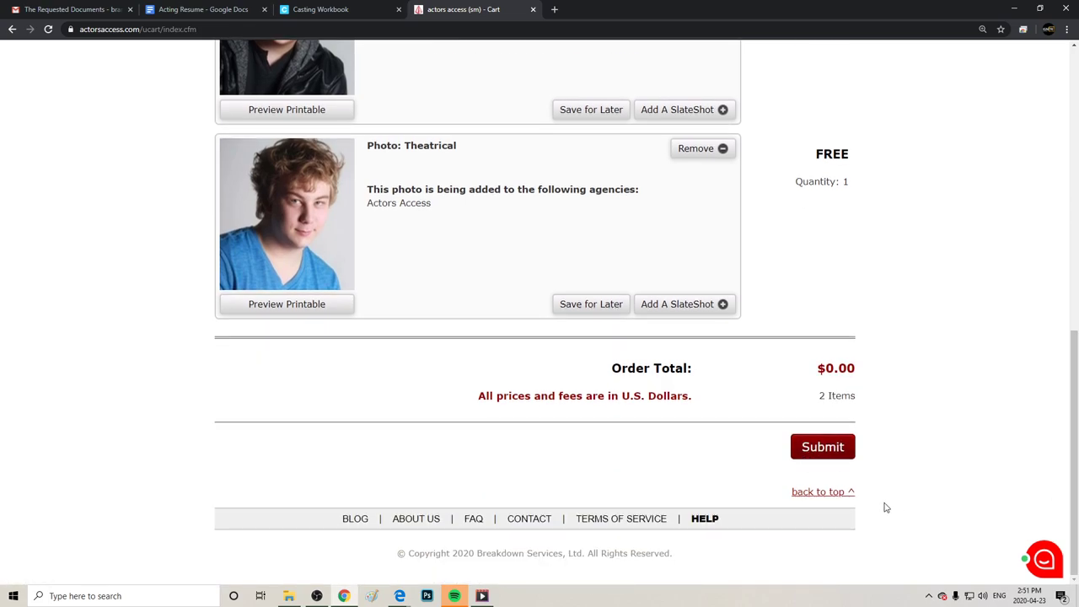
# Submit the free two-headshot order, check the $0.00 paid receipt, and return home.
pyautogui.click(828, 455)
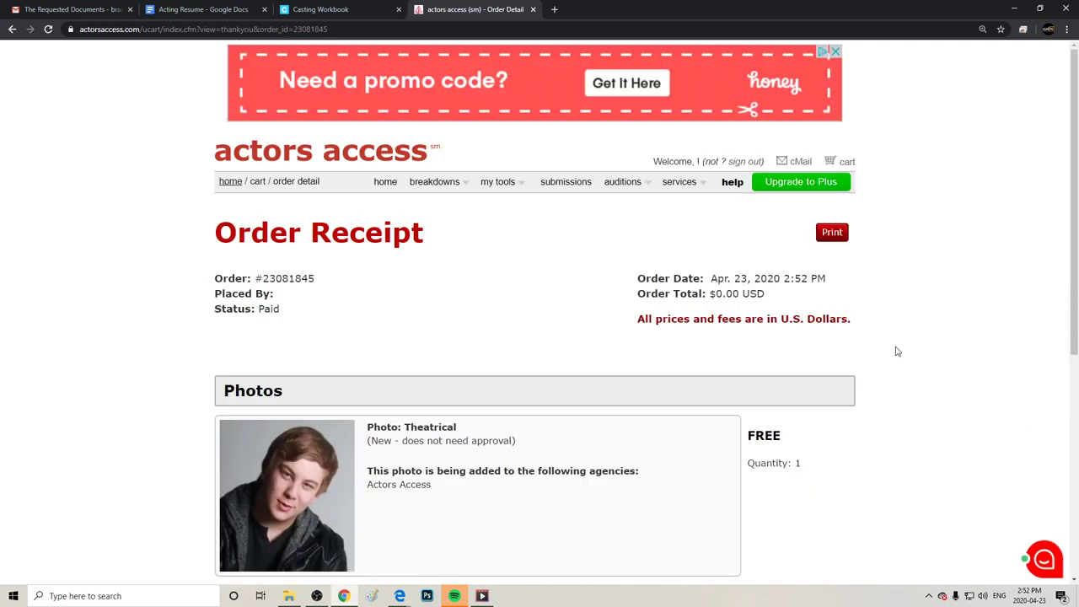
pyautogui.moveTo(1074, 238); pyautogui.dragTo(1075, 272)
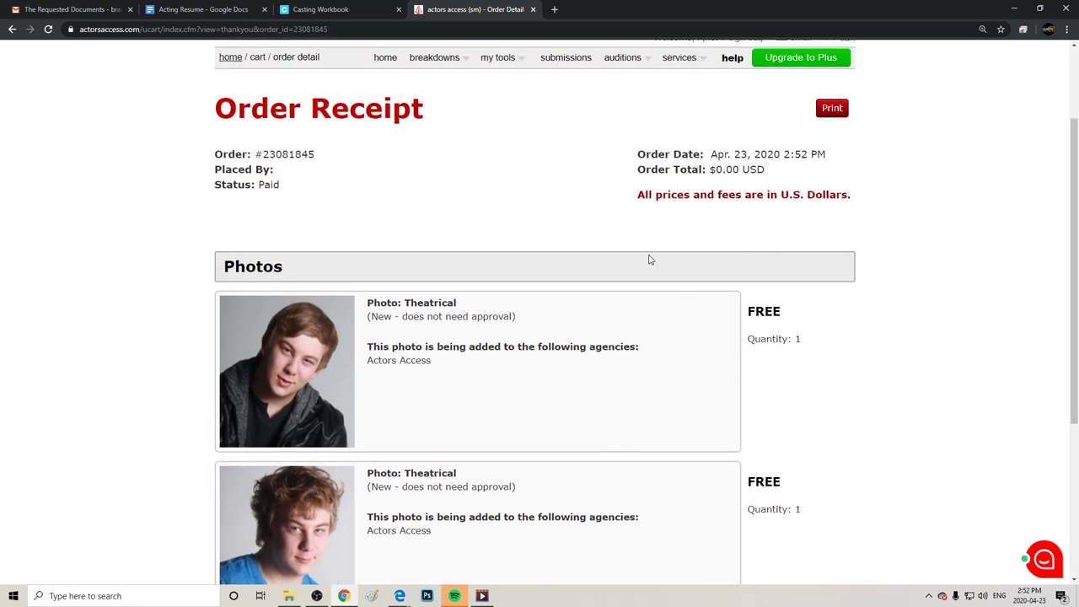
pyautogui.moveTo(788, 167); pyautogui.dragTo(647, 181)
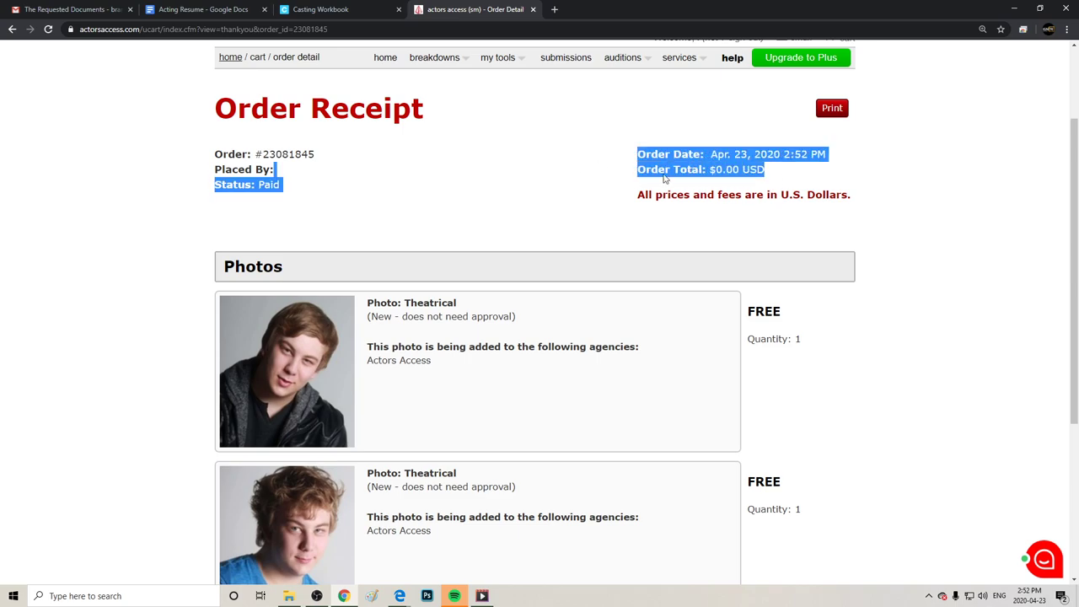
pyautogui.click(700, 177)
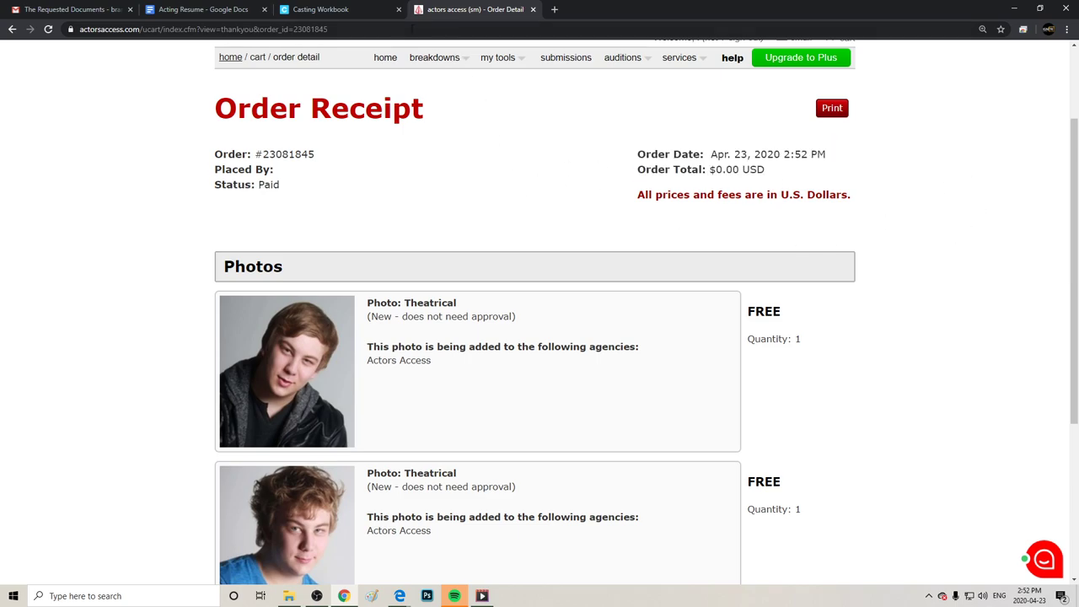
pyautogui.click(387, 59)
pyautogui.moveTo(497, 181)
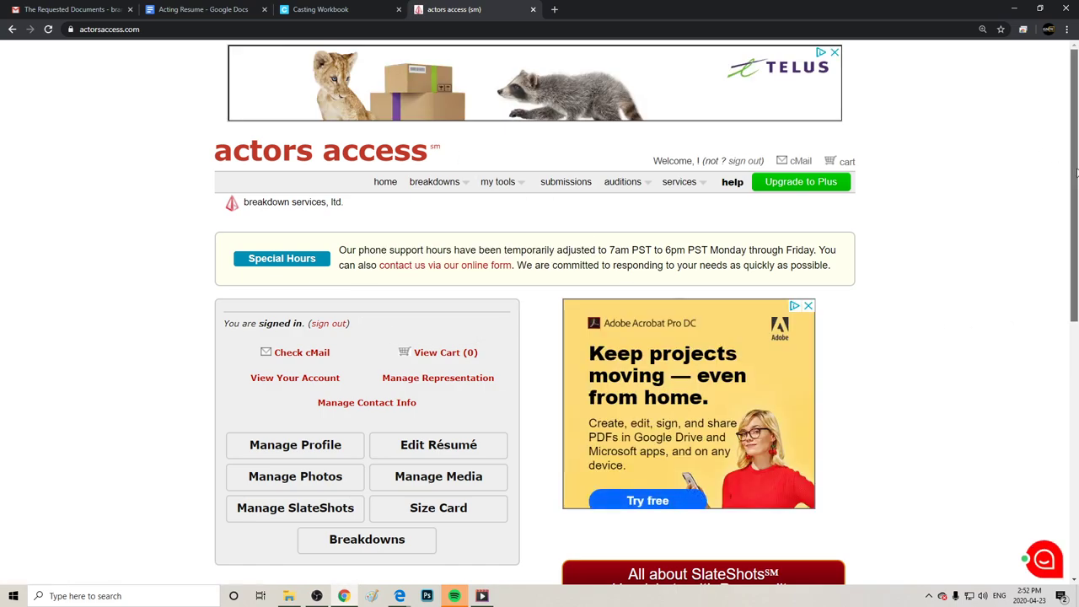
pyautogui.scroll(-3, 1076, 173)
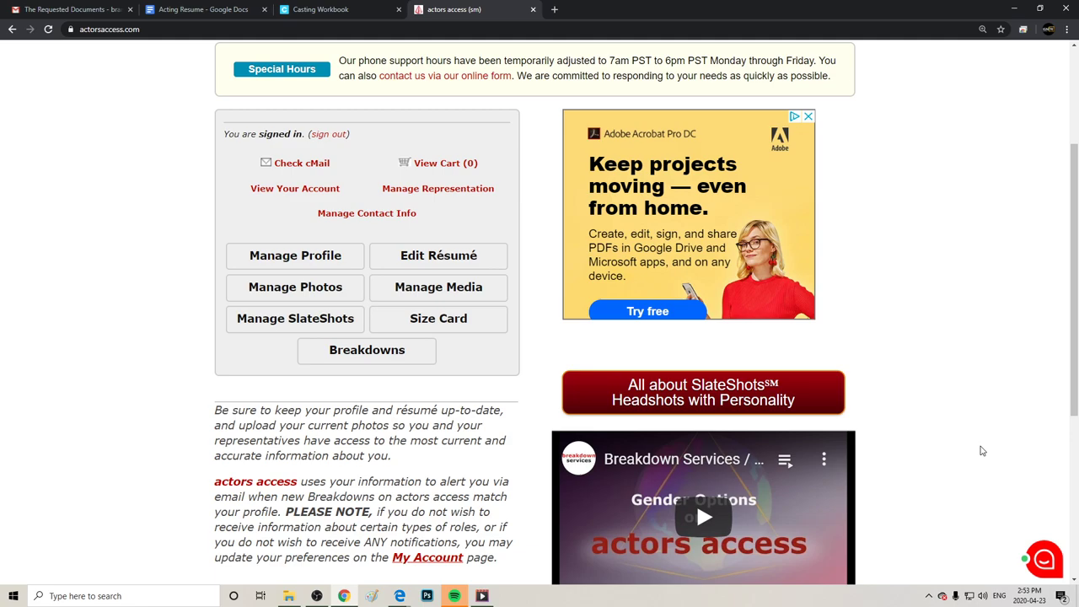
pyautogui.click(289, 287)
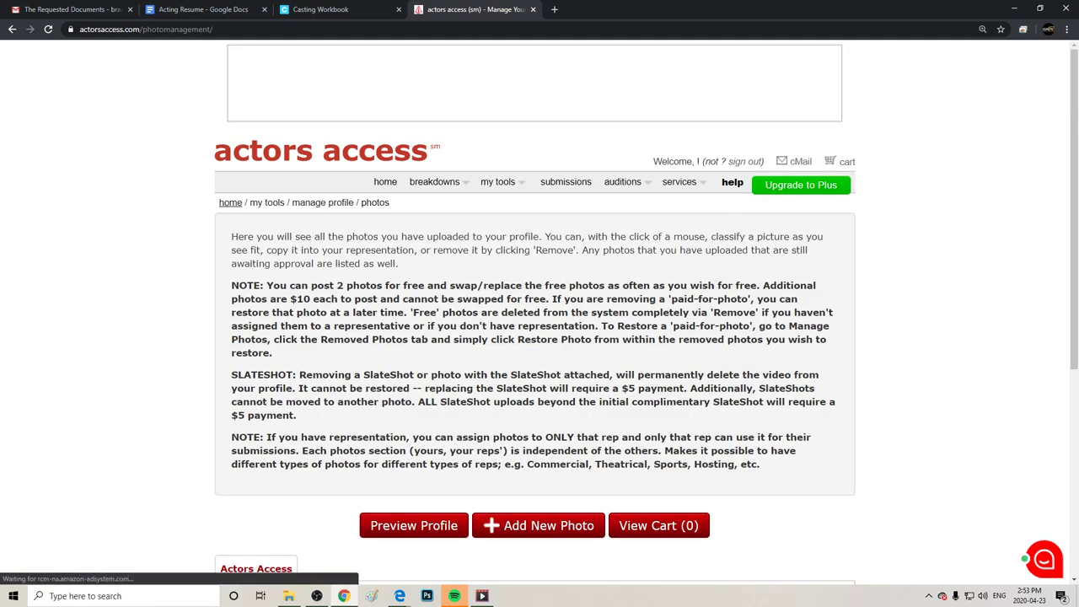
pyautogui.scroll(-4, 947, 318)
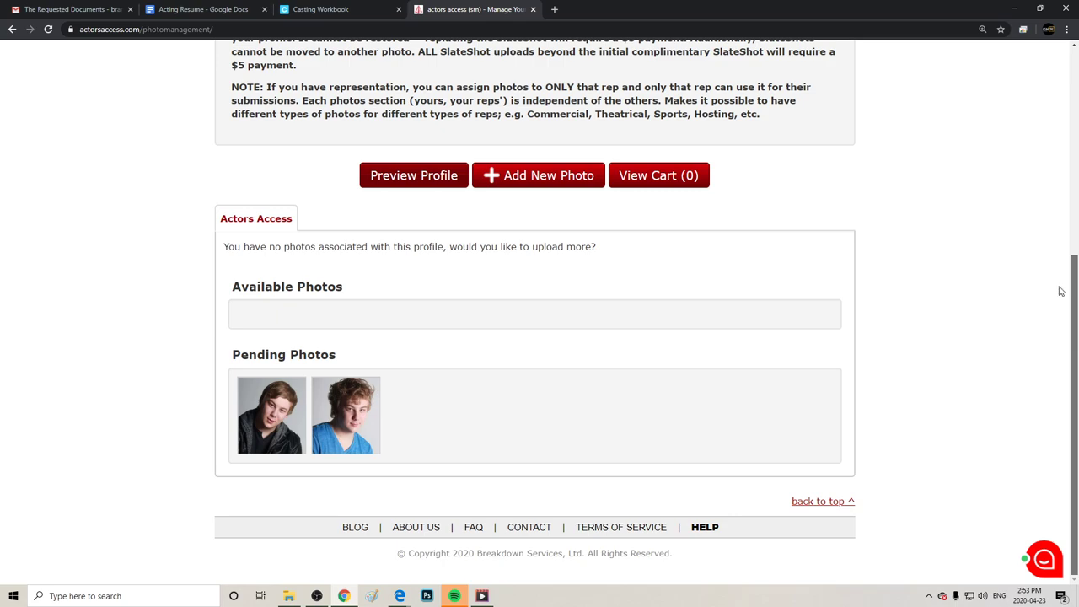
pyautogui.scroll(5, 1060, 291)
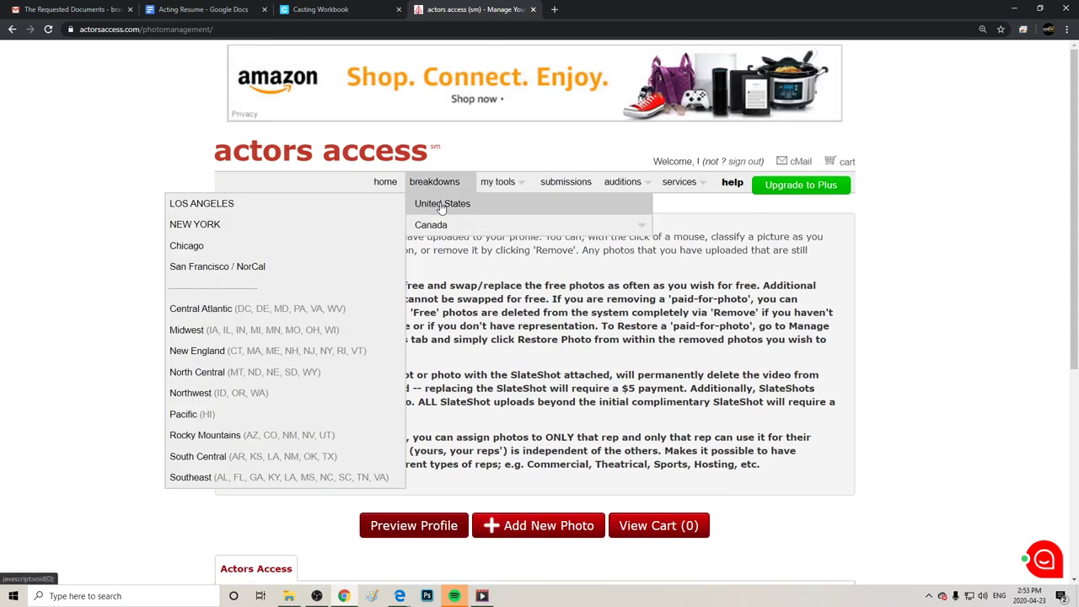
pyautogui.moveTo(499, 178)
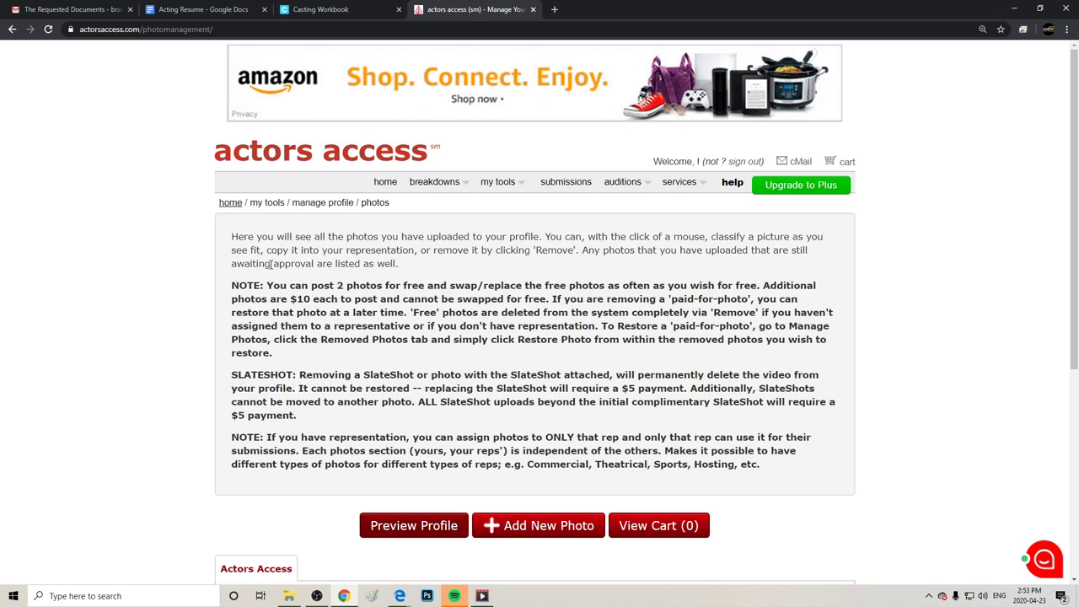
pyautogui.click(385, 183)
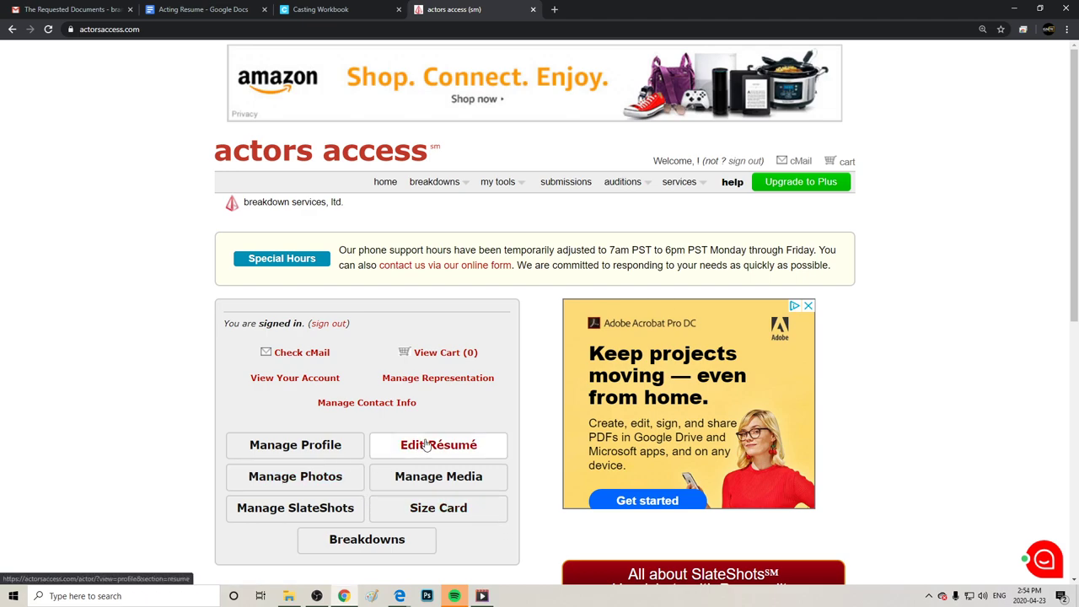
# Open Manage SlateShots and review both 04/23/2020 headshots, briefly viewing the SlateShots help.
pyautogui.click(314, 516)
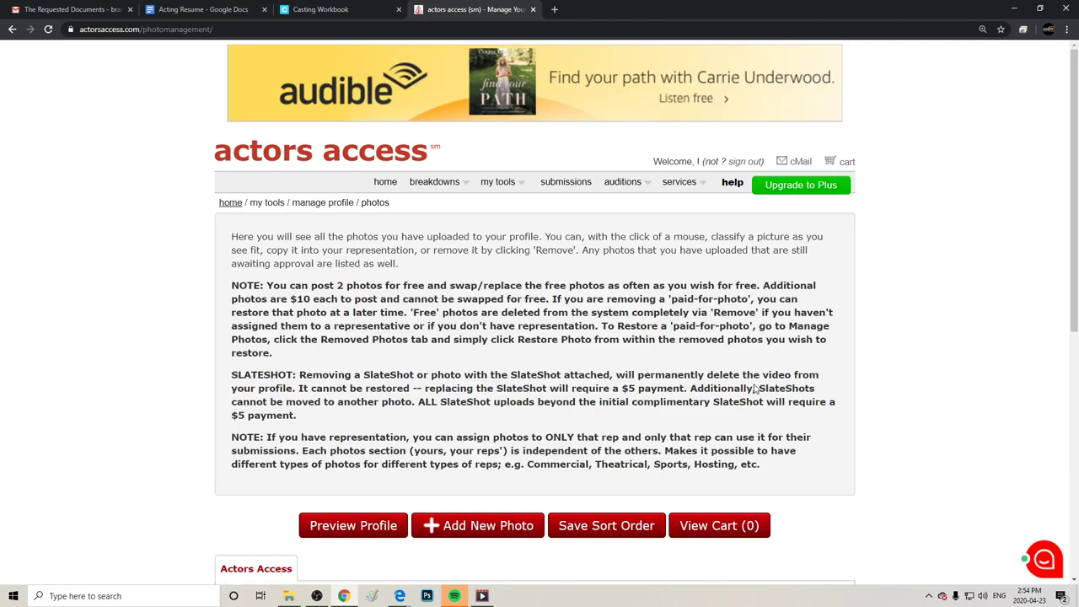
pyautogui.scroll(-4, 787, 377)
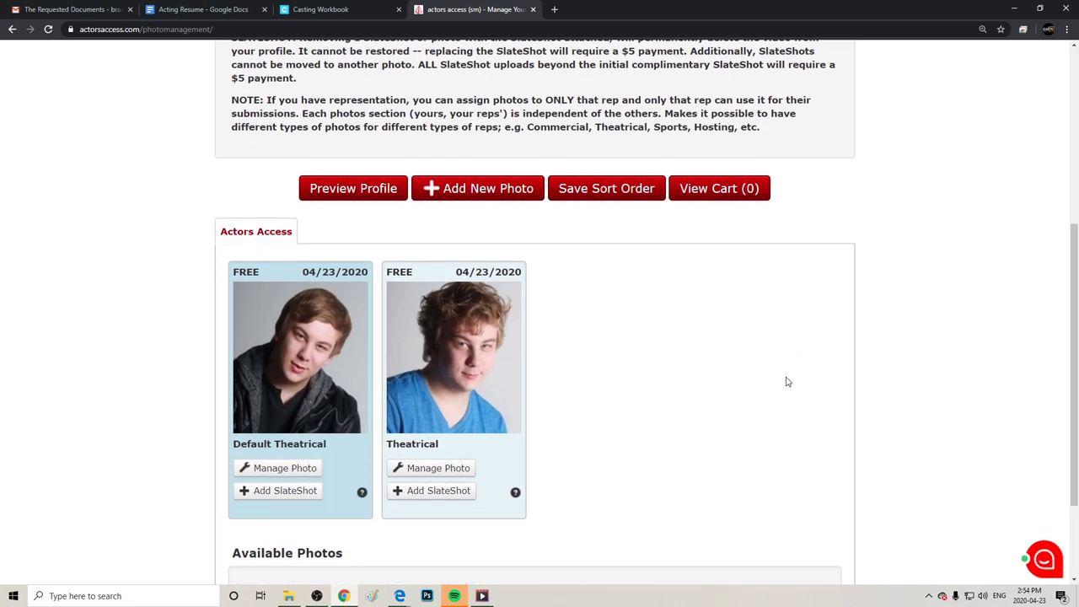
pyautogui.scroll(-1, 786, 382)
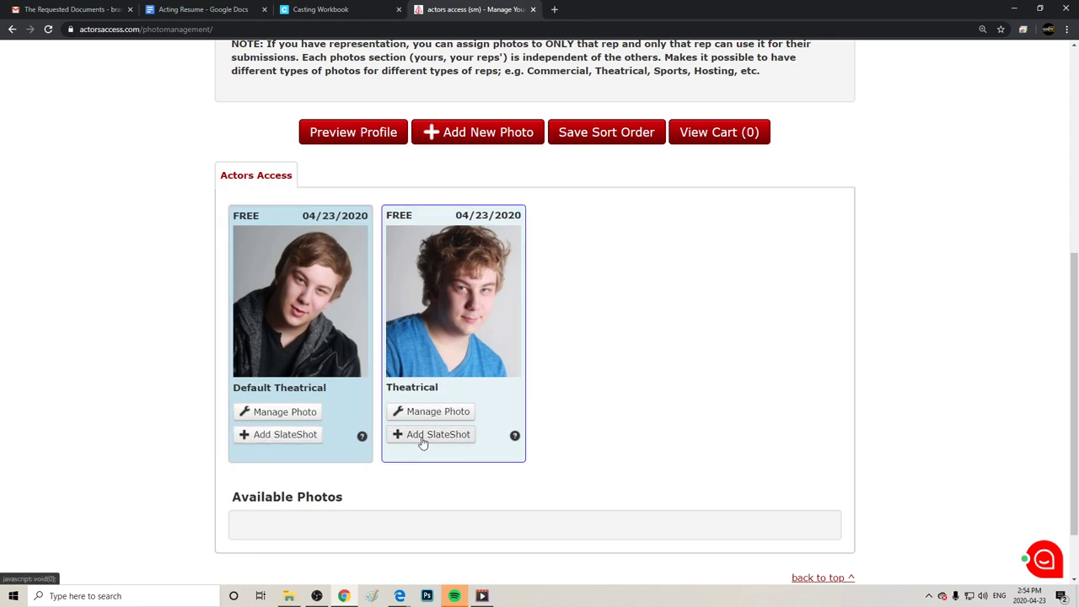
pyautogui.click(362, 436)
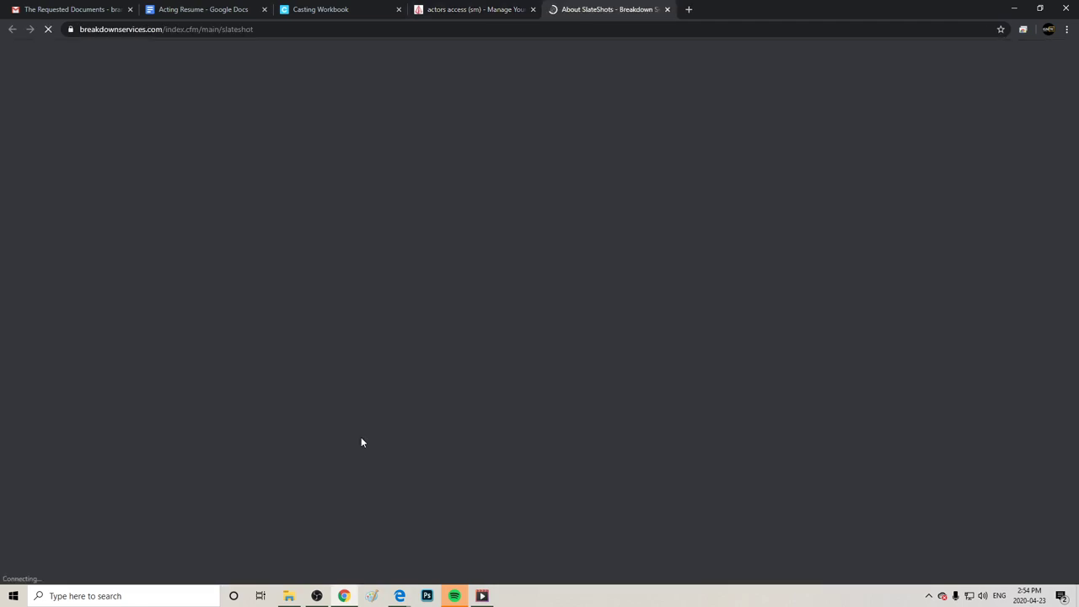
pyautogui.click(667, 9)
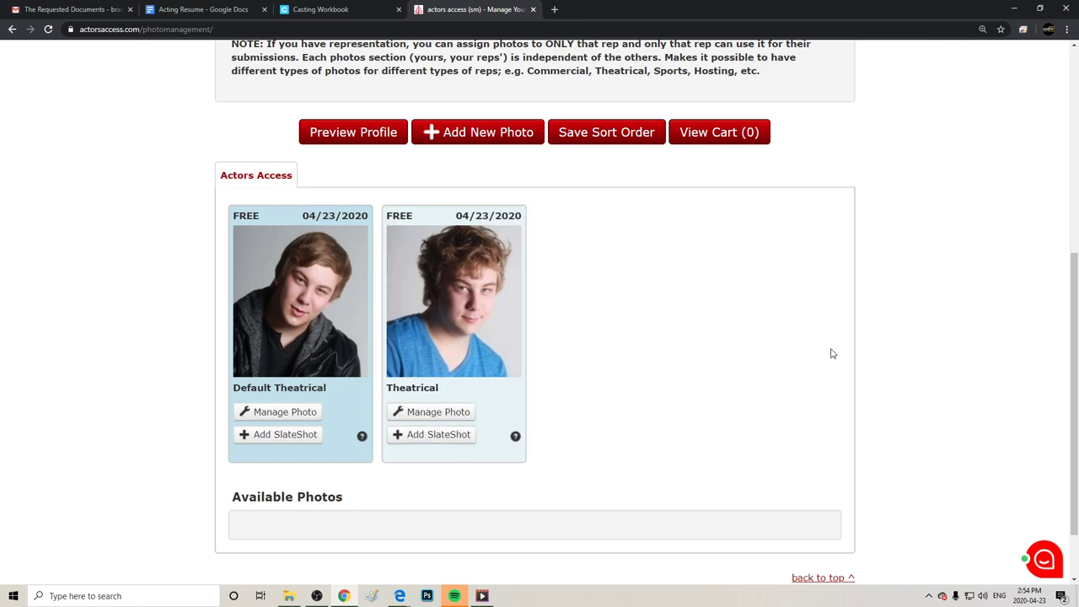
pyautogui.moveTo(1074, 361); pyautogui.dragTo(1072, 159)
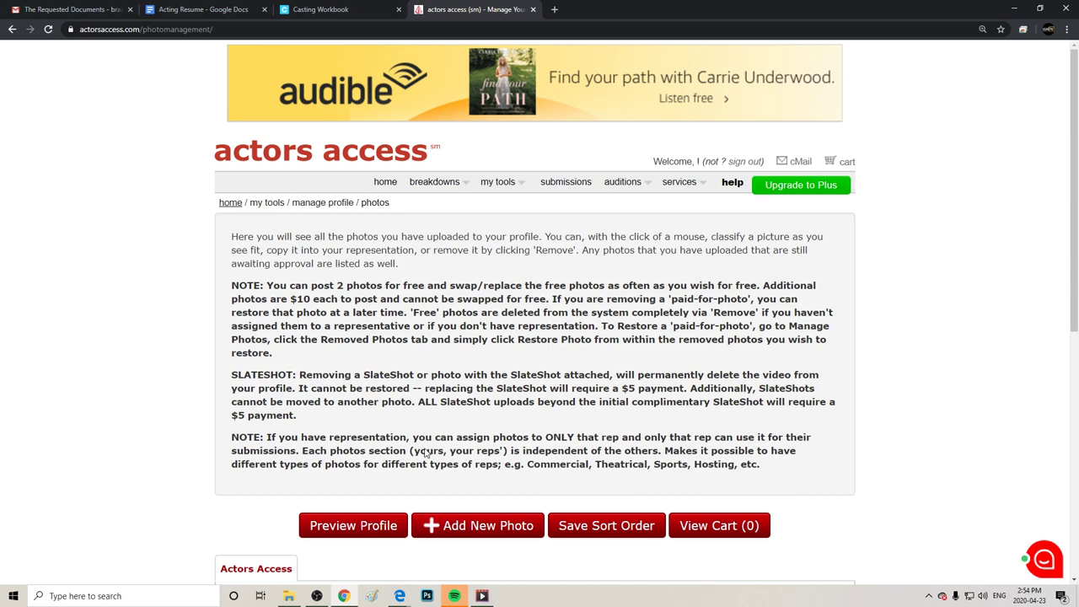
pyautogui.moveTo(1074, 164); pyautogui.dragTo(1069, 350)
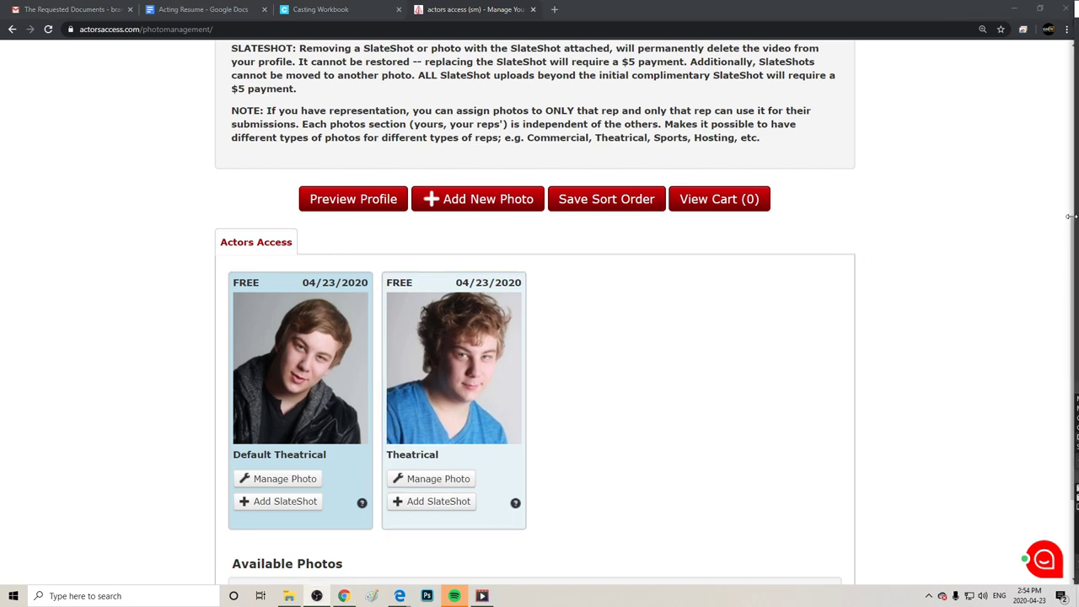
pyautogui.scroll(4, 994, 447)
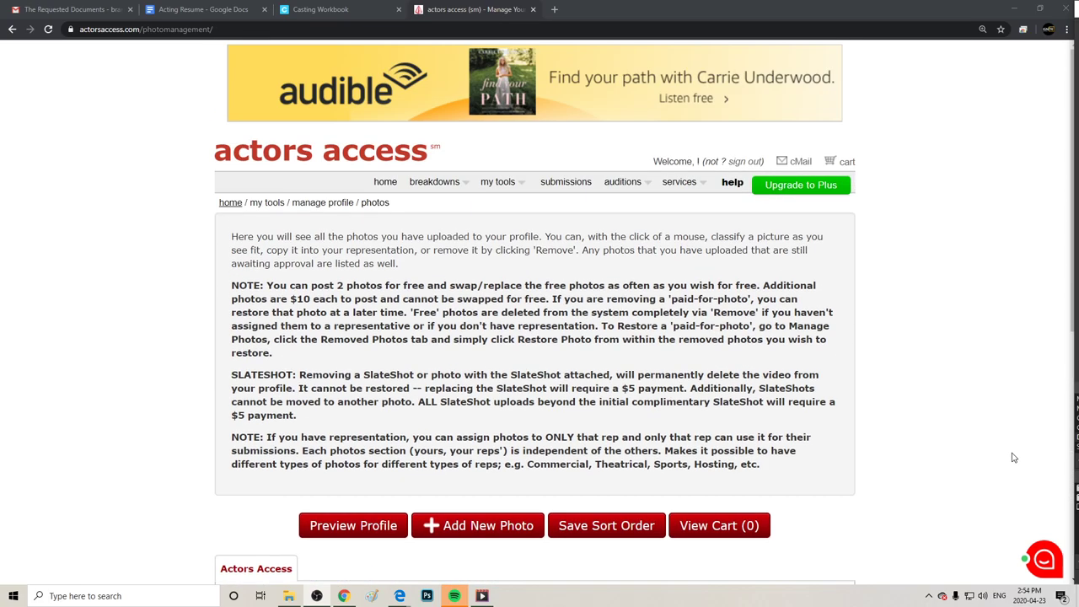
# Look over the Manage Contact Info form, then open the empty cMail inbox from home.
pyautogui.click(385, 181)
pyautogui.scroll(-1, 708, 379)
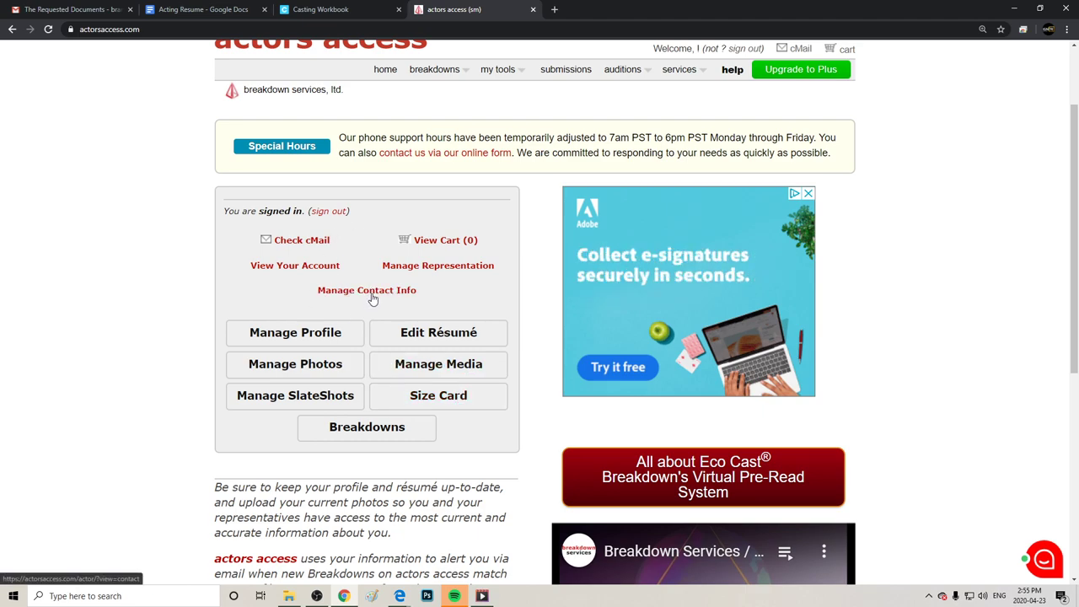
pyautogui.click(373, 300)
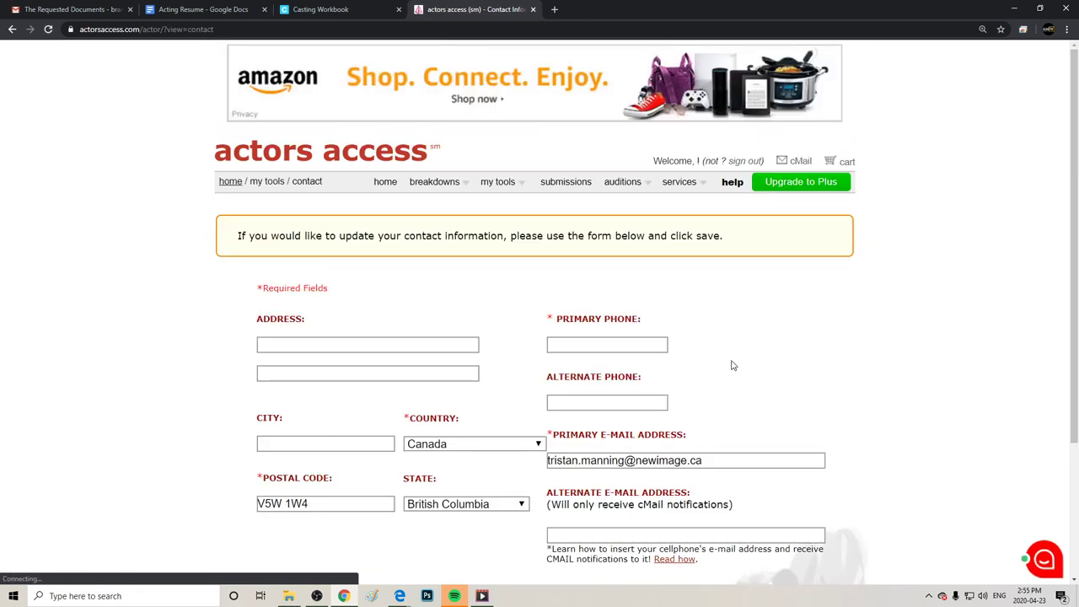
pyautogui.scroll(-2, 724, 352)
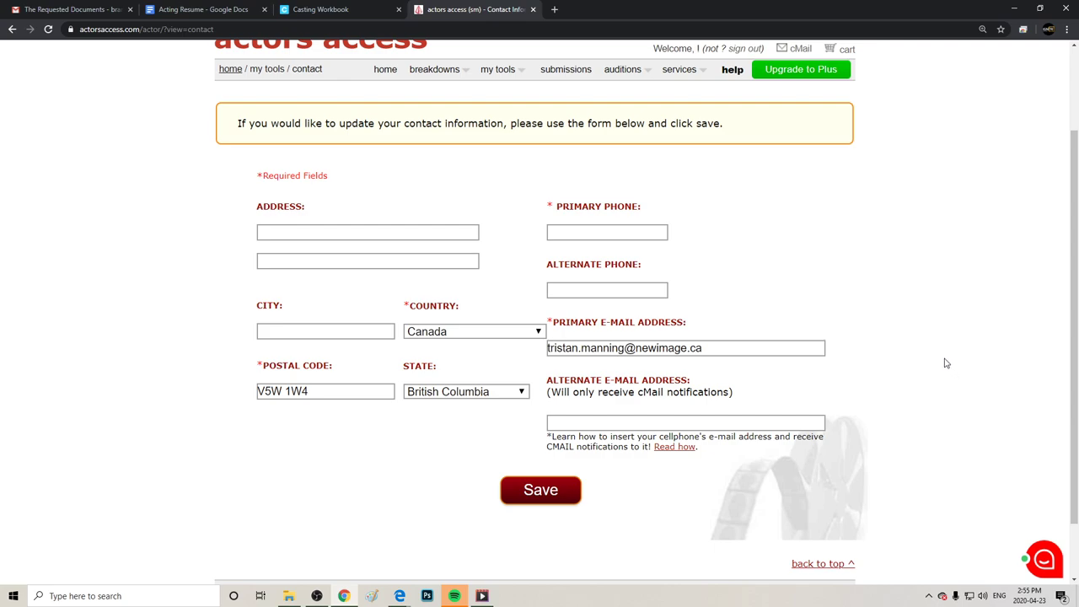
pyautogui.scroll(2, 940, 355)
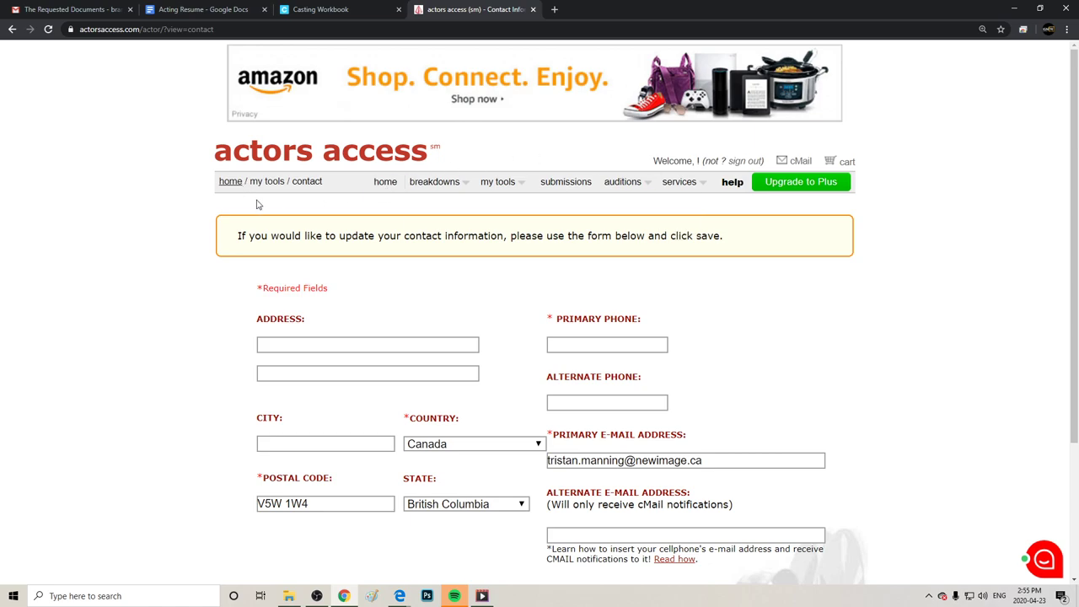
pyautogui.click(231, 183)
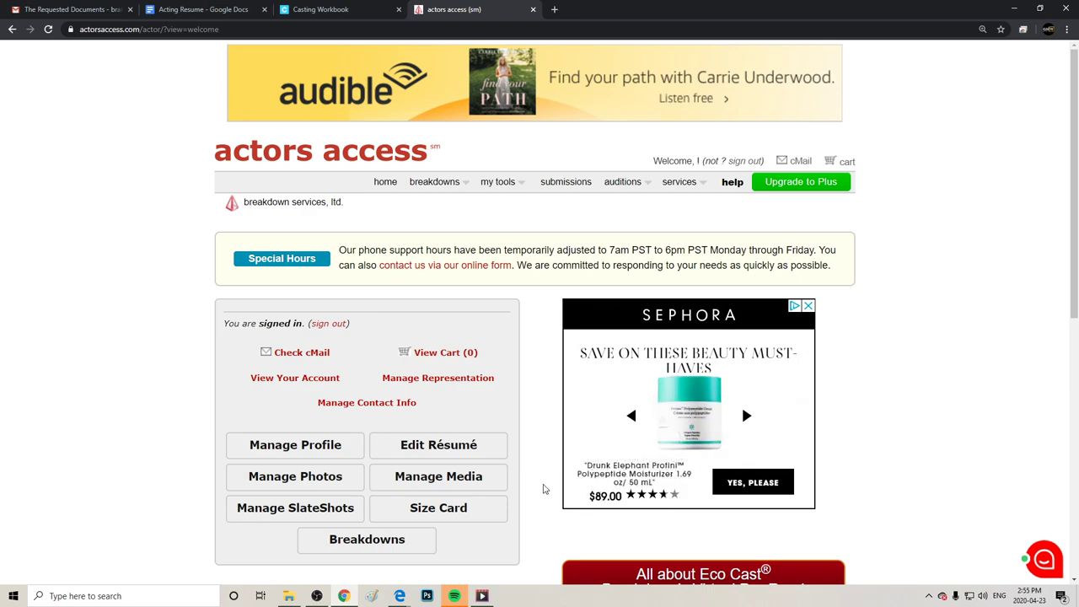
pyautogui.click(300, 354)
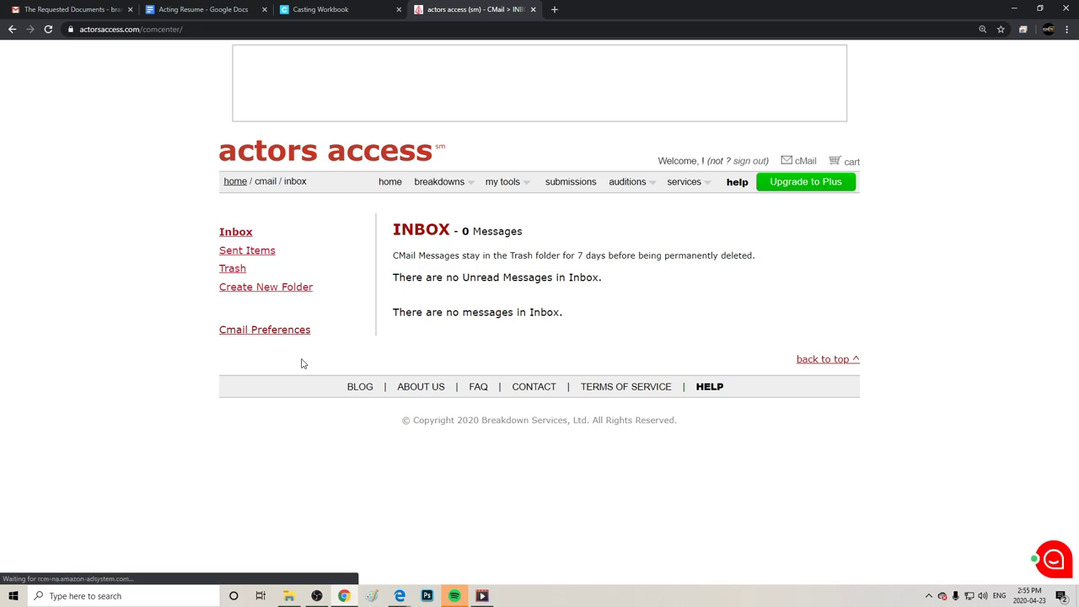
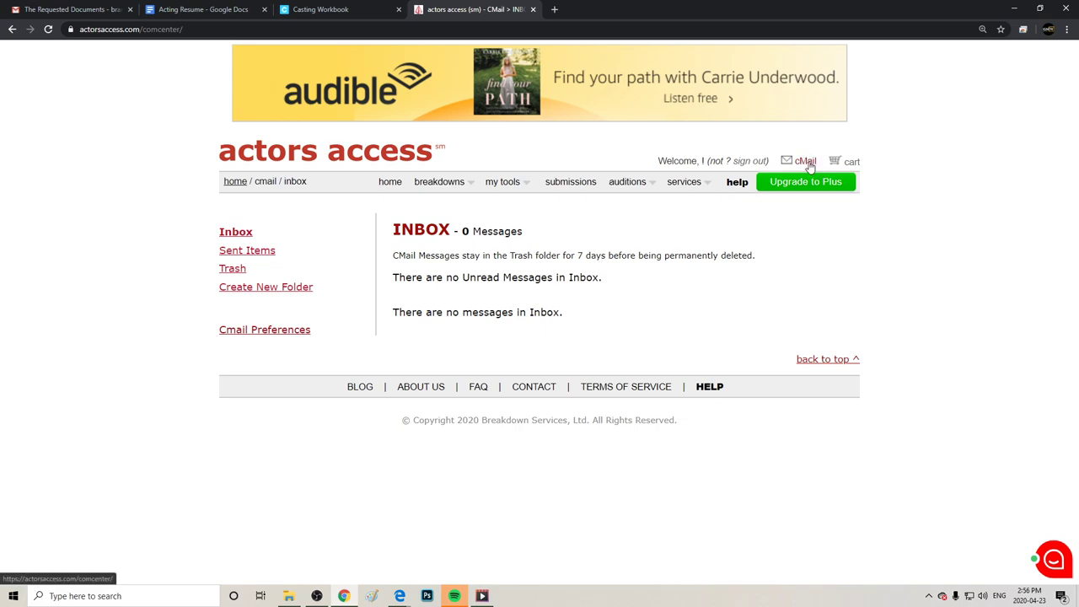
# Open the cMail inbox, which holds no messages, and dismiss the my tools link menu.
pyautogui.click(808, 163)
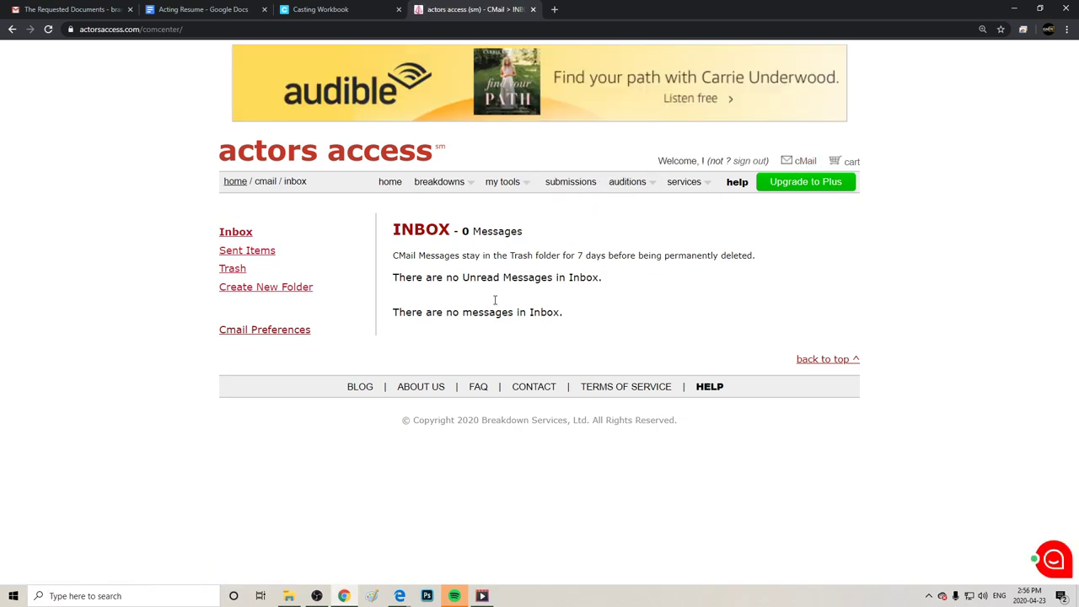
pyautogui.moveTo(511, 196)
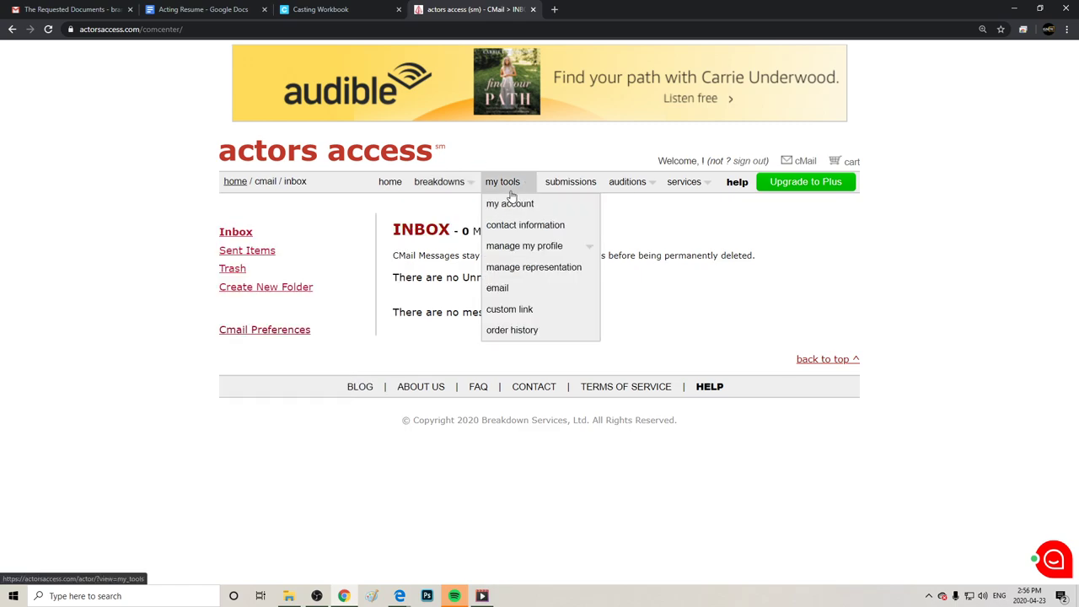
pyautogui.rightClick(513, 184)
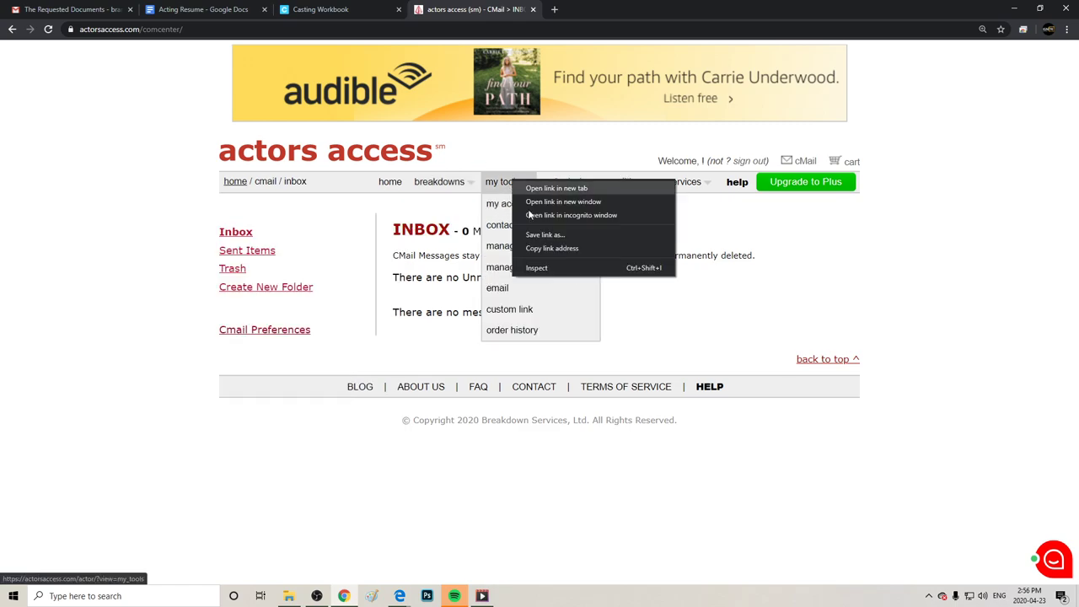
pyautogui.click(695, 287)
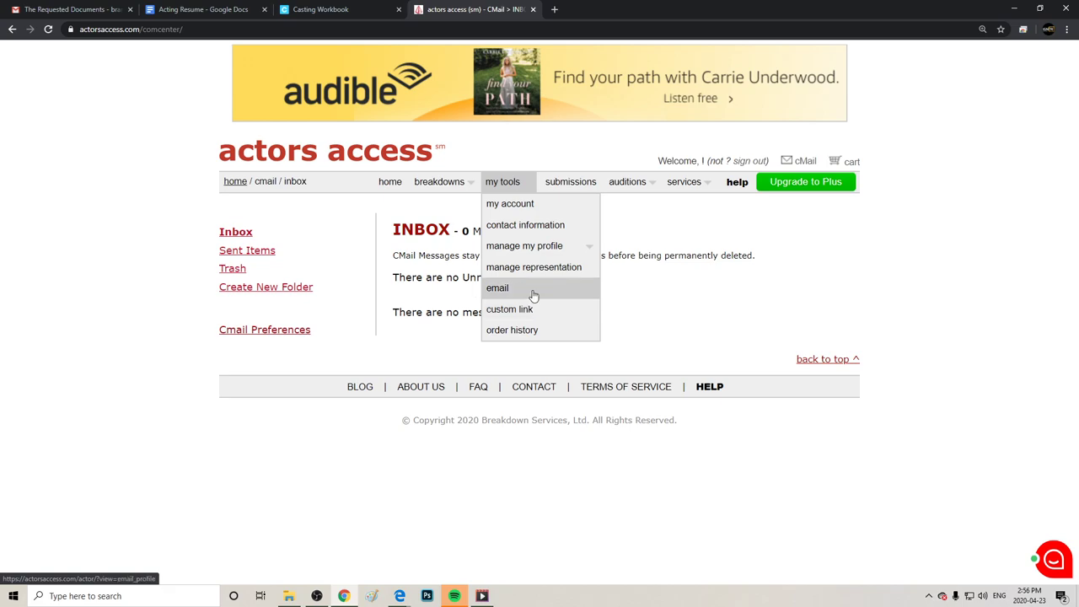
pyautogui.click(235, 183)
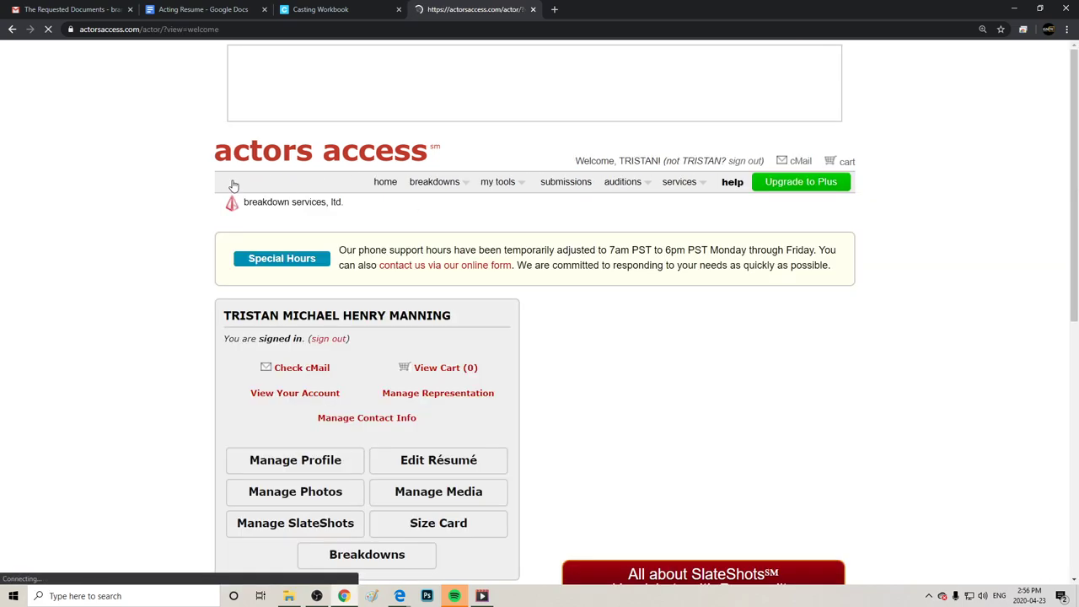
pyautogui.scroll(-2, 554, 273)
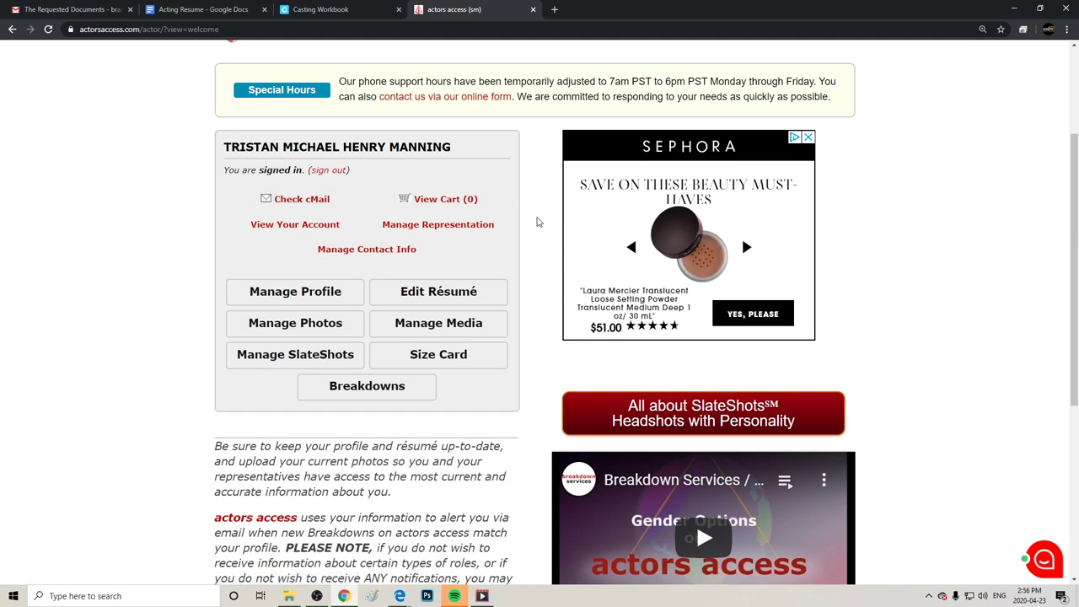
pyautogui.scroll(-2, 517, 328)
pyautogui.scroll(-2, 515, 327)
pyautogui.scroll(4, 508, 319)
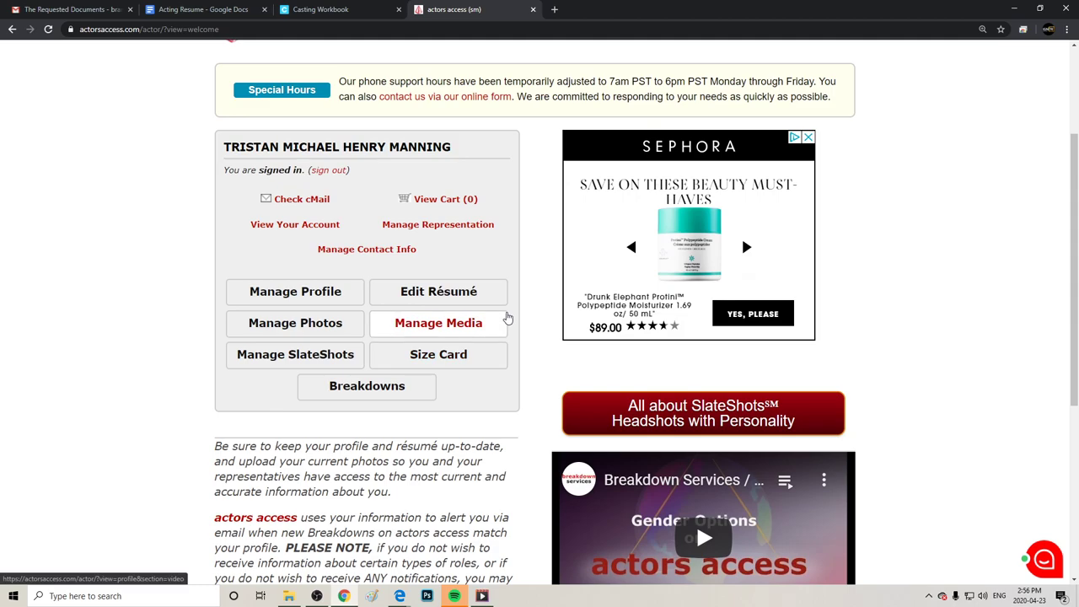
pyautogui.click(290, 230)
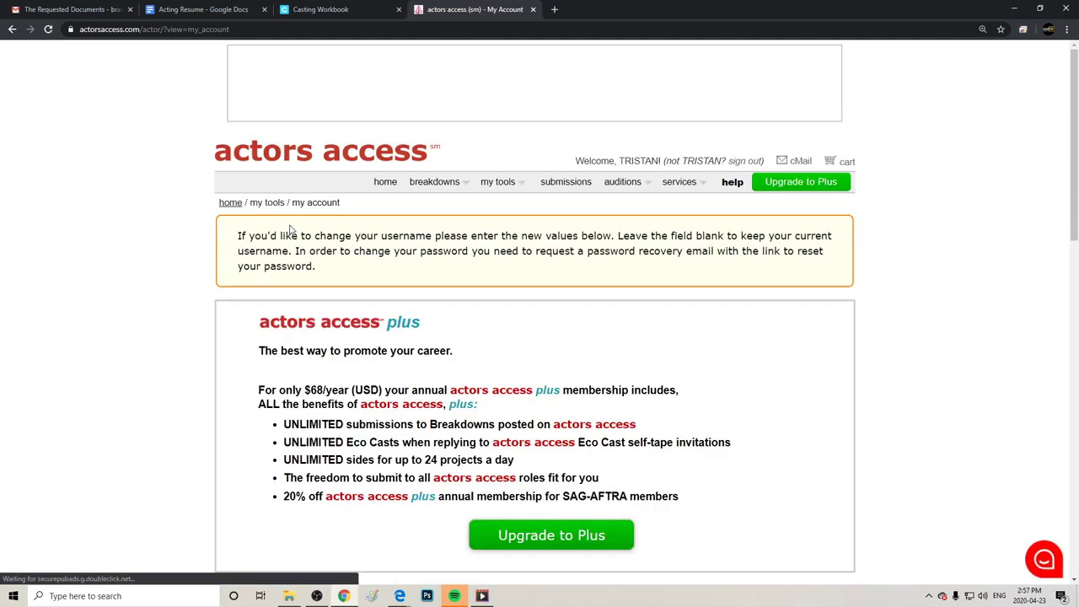
pyautogui.moveTo(339, 250); pyautogui.dragTo(650, 235)
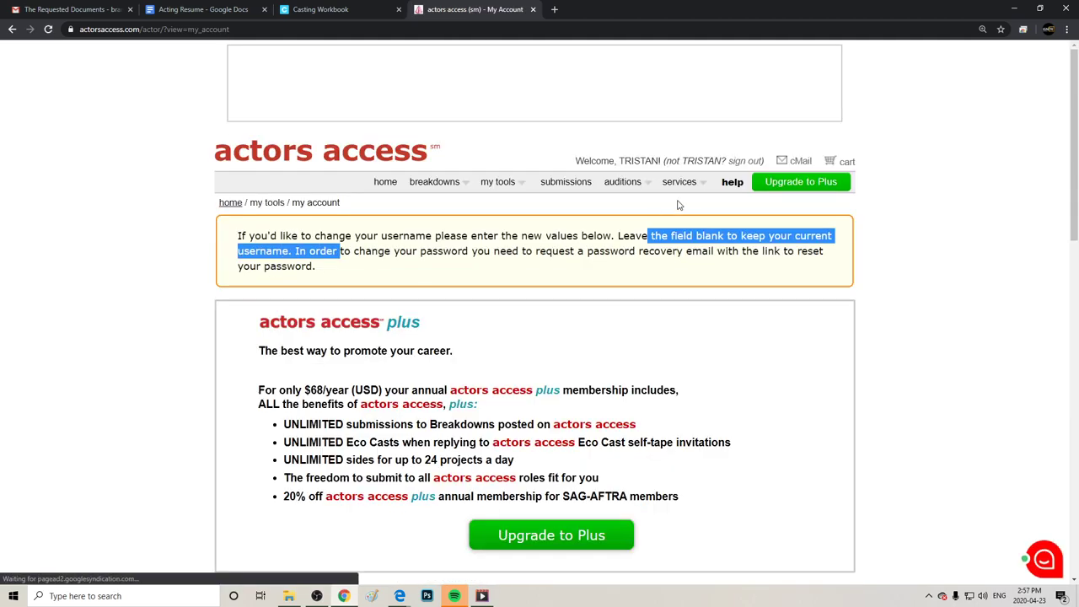
pyautogui.click(999, 278)
pyautogui.scroll(-6, 1001, 293)
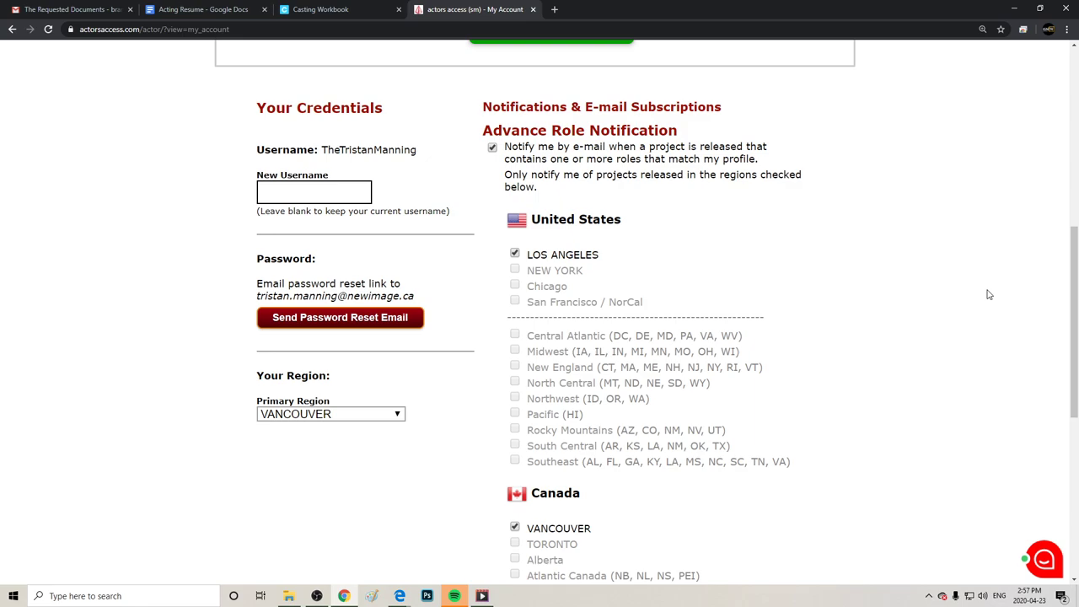
pyautogui.scroll(6, 989, 294)
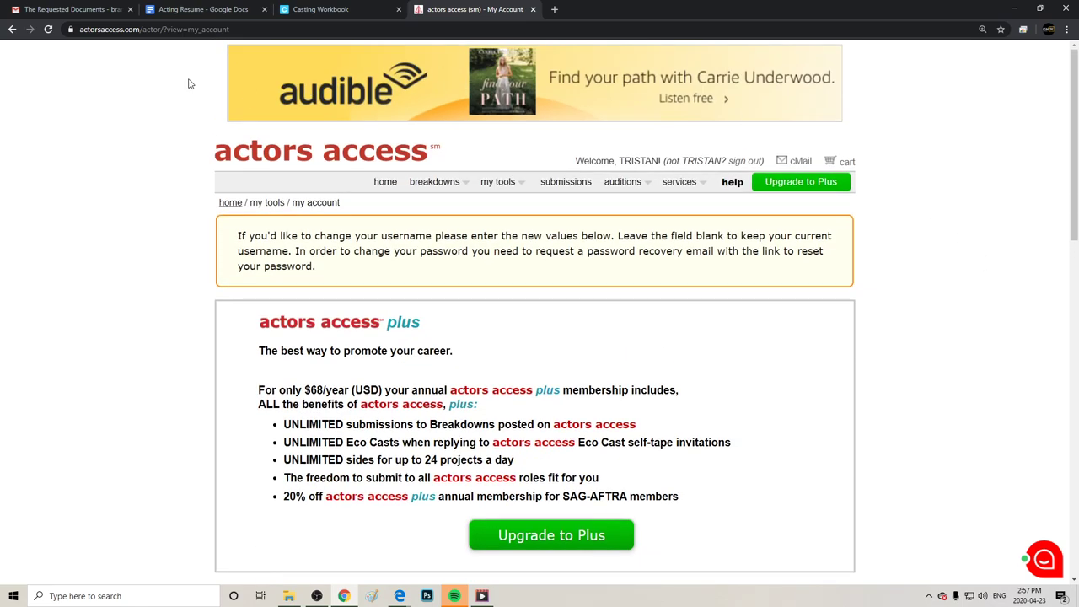
pyautogui.click(12, 29)
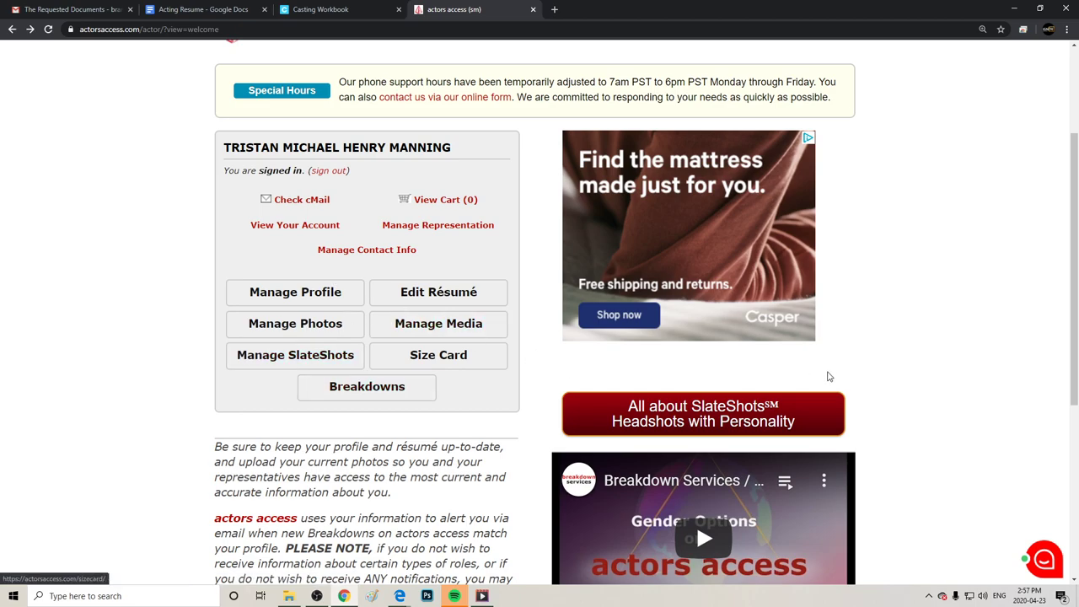
pyautogui.scroll(2, 933, 414)
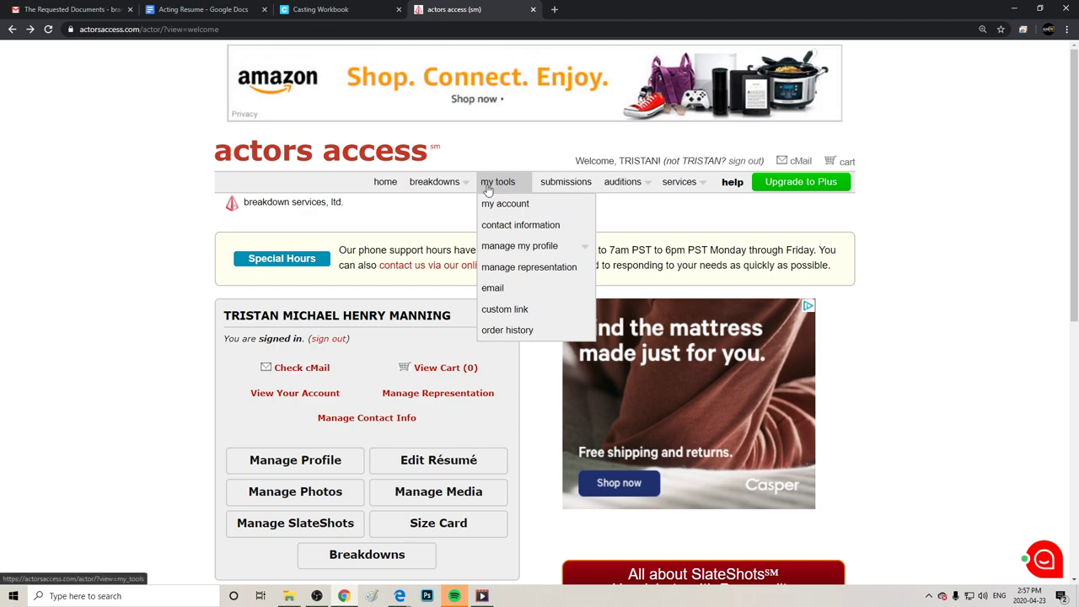
pyautogui.moveTo(519, 264)
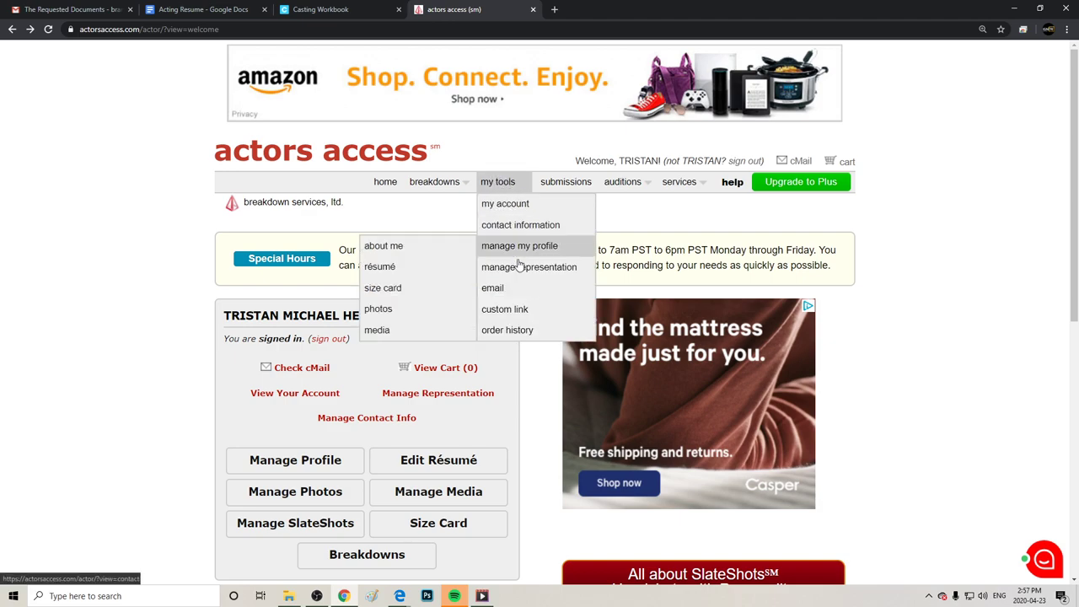
# Replace the numeric custom résumé link with the actor's name, deactivate it, save, and preview it.
pyautogui.click(534, 308)
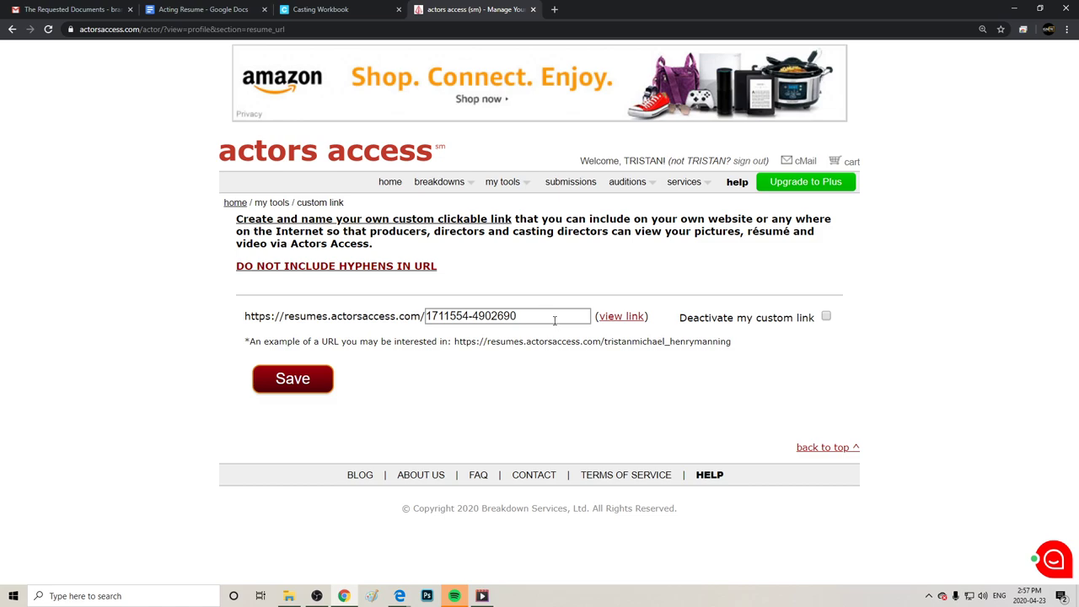
pyautogui.moveTo(555, 322); pyautogui.dragTo(444, 298)
pyautogui.press('BackSpace')
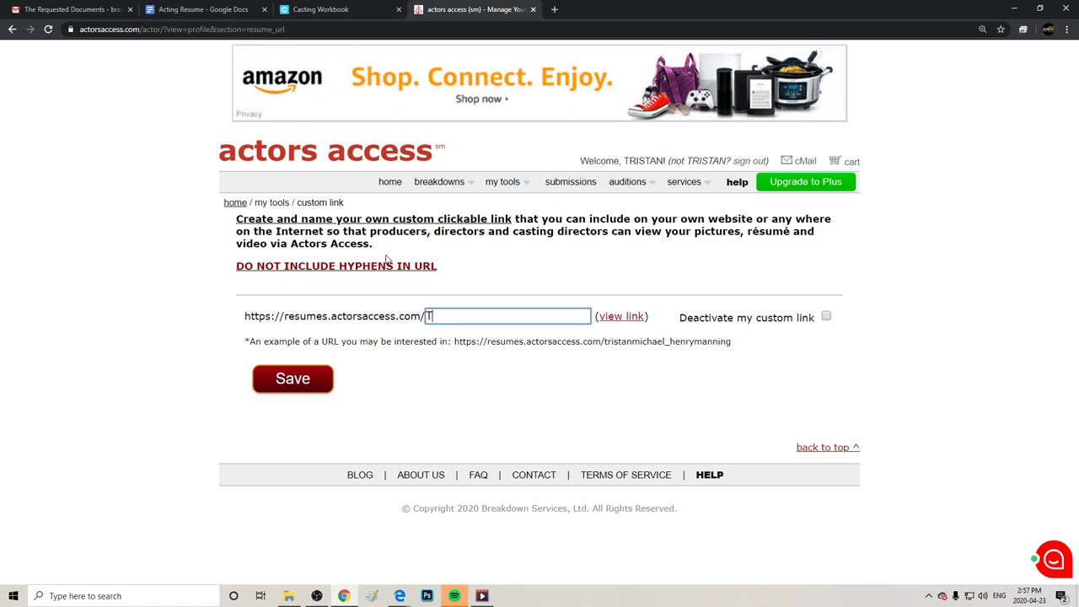
pyautogui.click(740, 320)
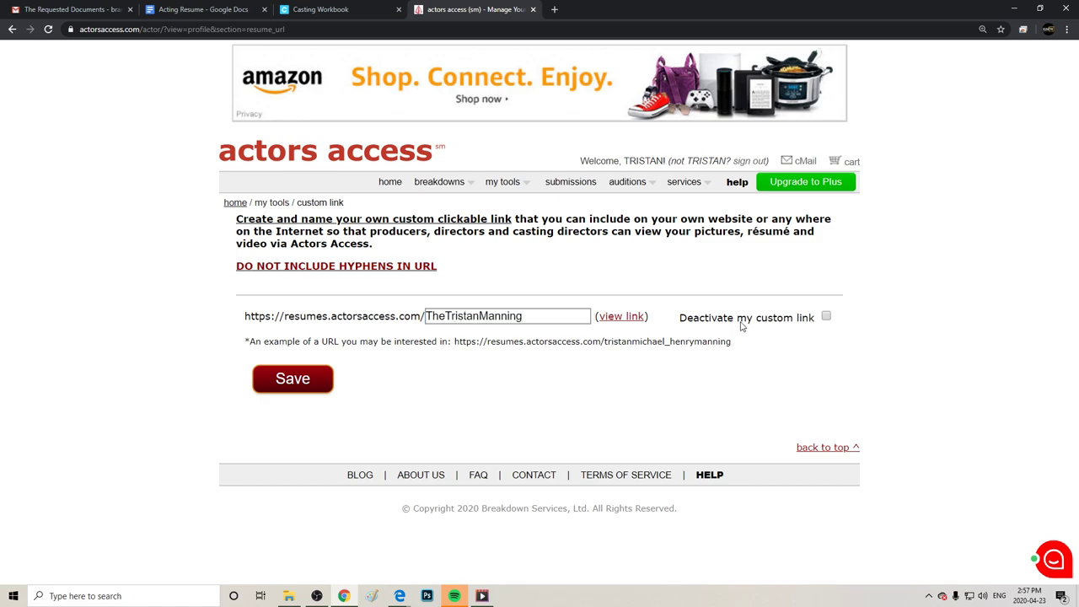
pyautogui.click(292, 379)
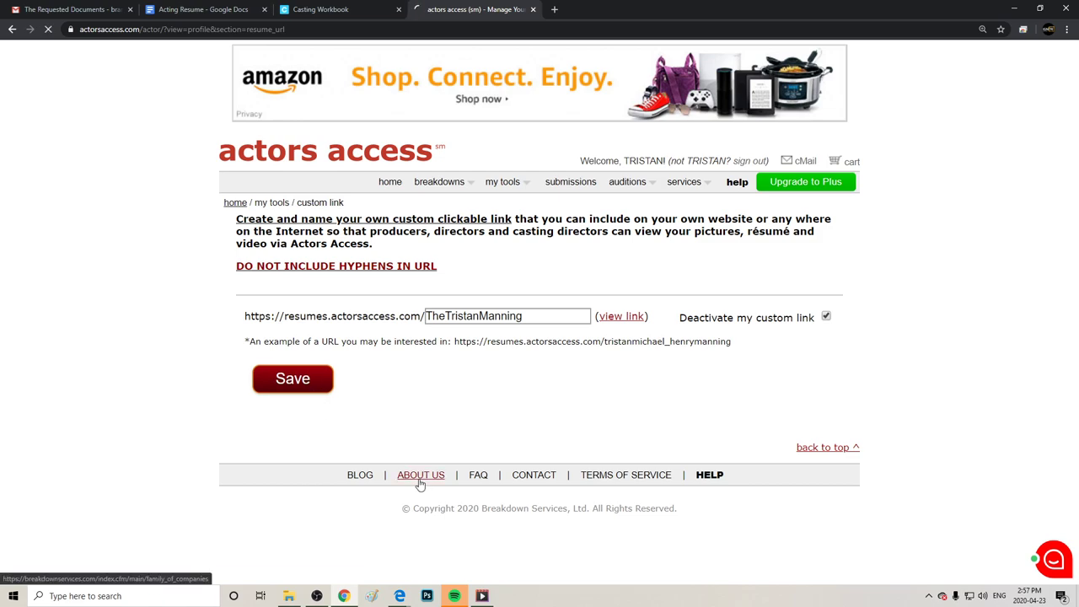
pyautogui.click(616, 385)
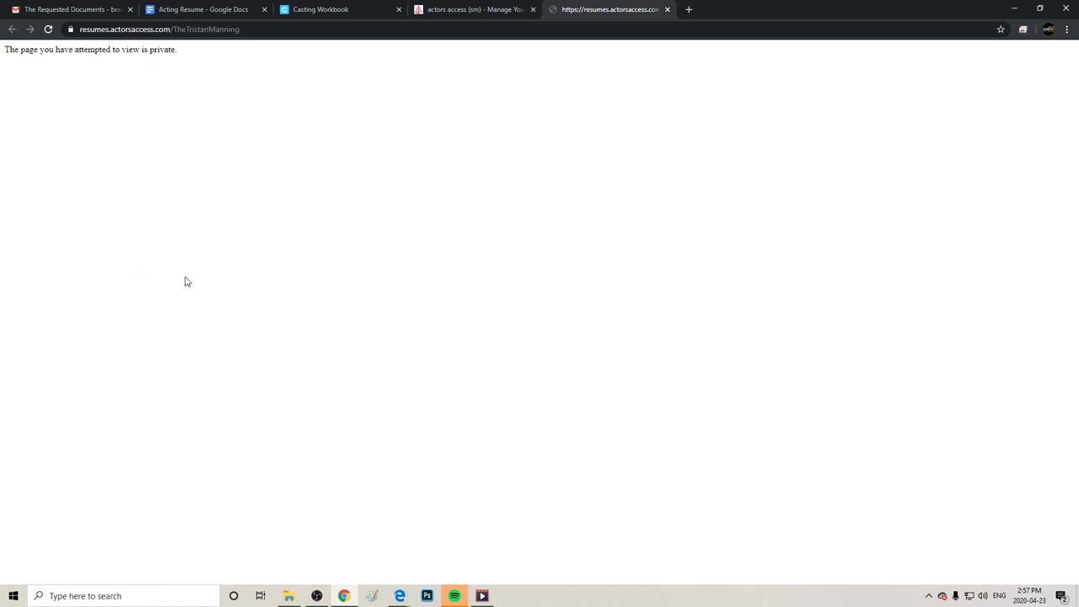
# Close the private résumé preview and reload the custom link page.
pyautogui.click(667, 10)
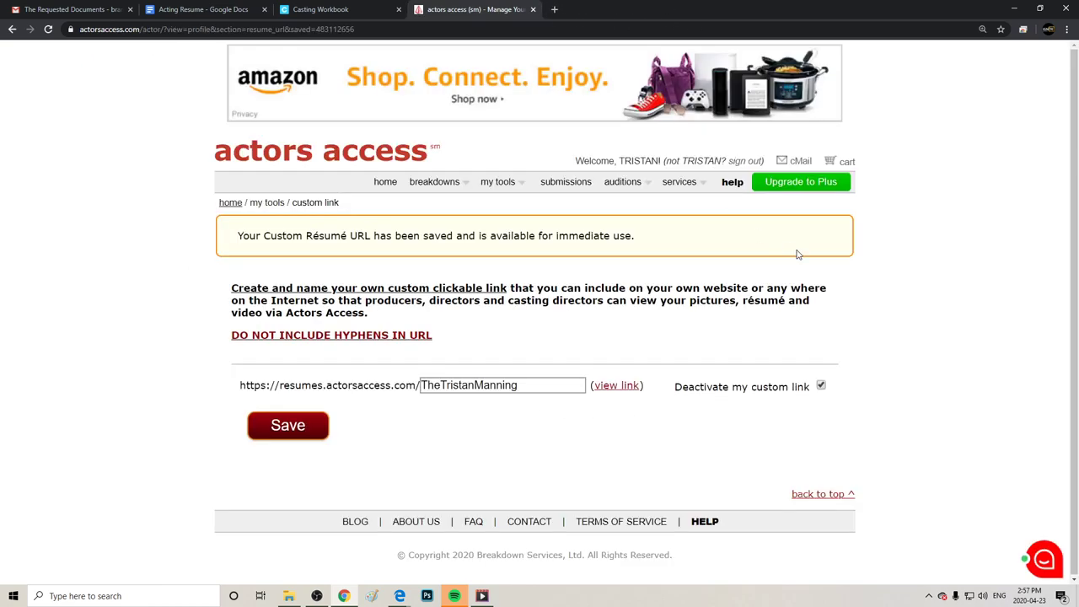
pyautogui.moveTo(260, 214); pyautogui.dragTo(822, 278)
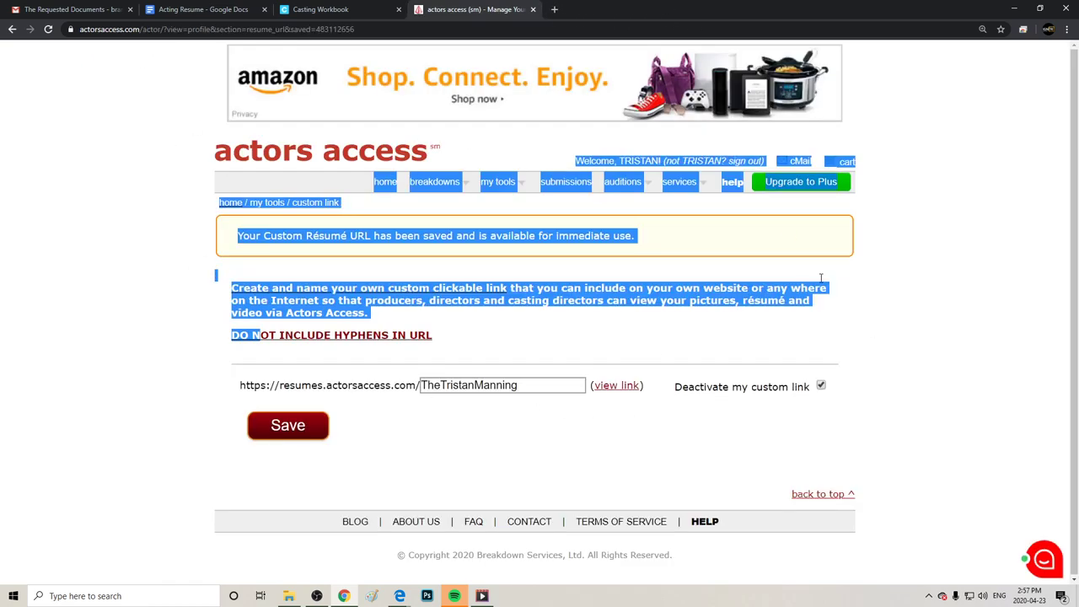
pyautogui.click(885, 329)
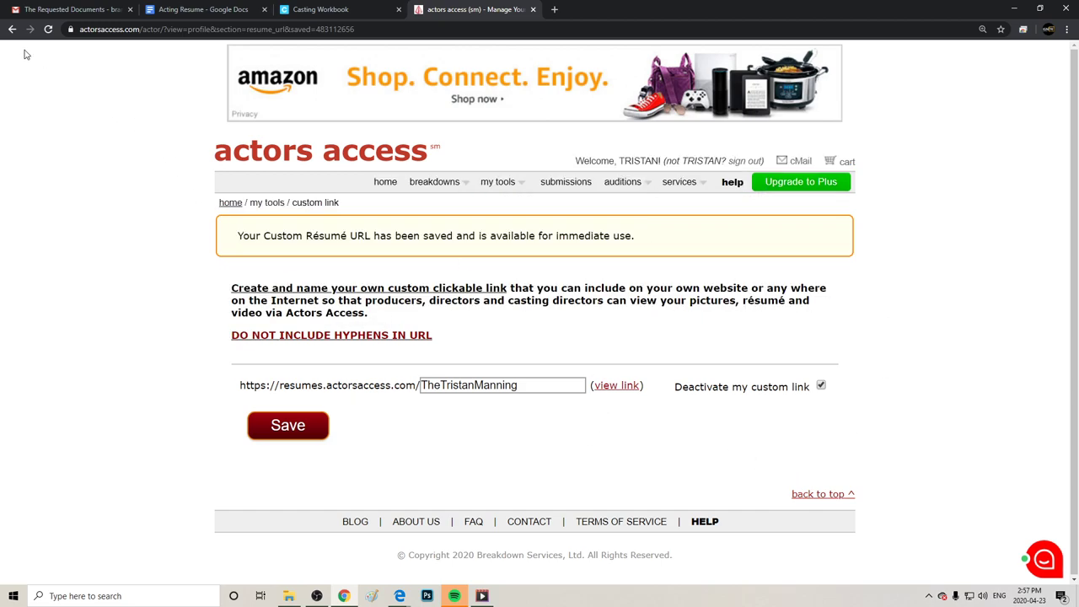
pyautogui.click(48, 28)
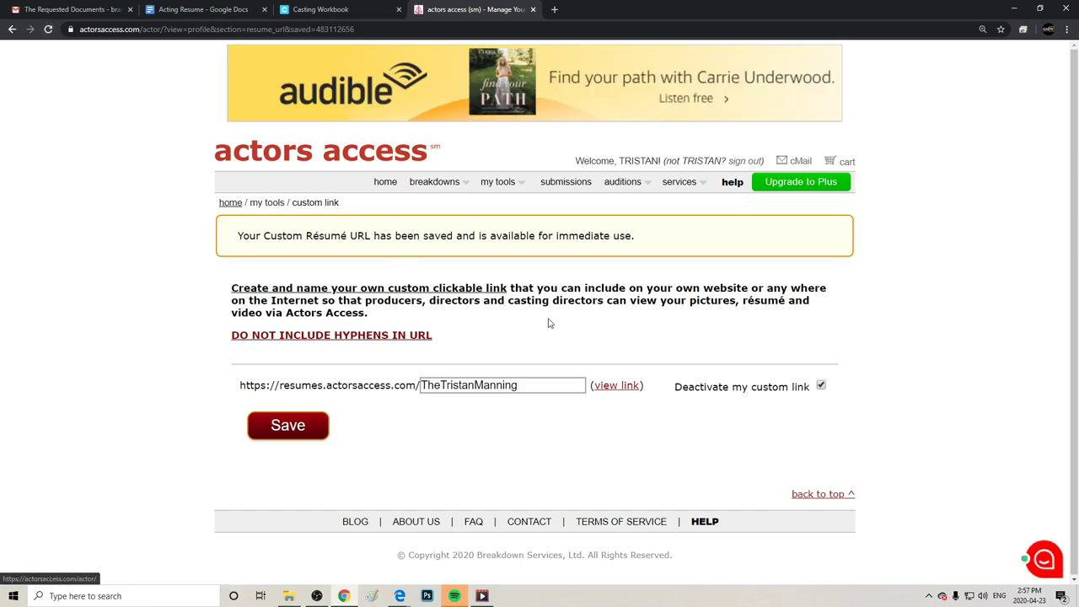
# Recheck the private preview, then untick Deactivate my custom link and save.
pyautogui.tripleClick(338, 335)
pyautogui.click(612, 385)
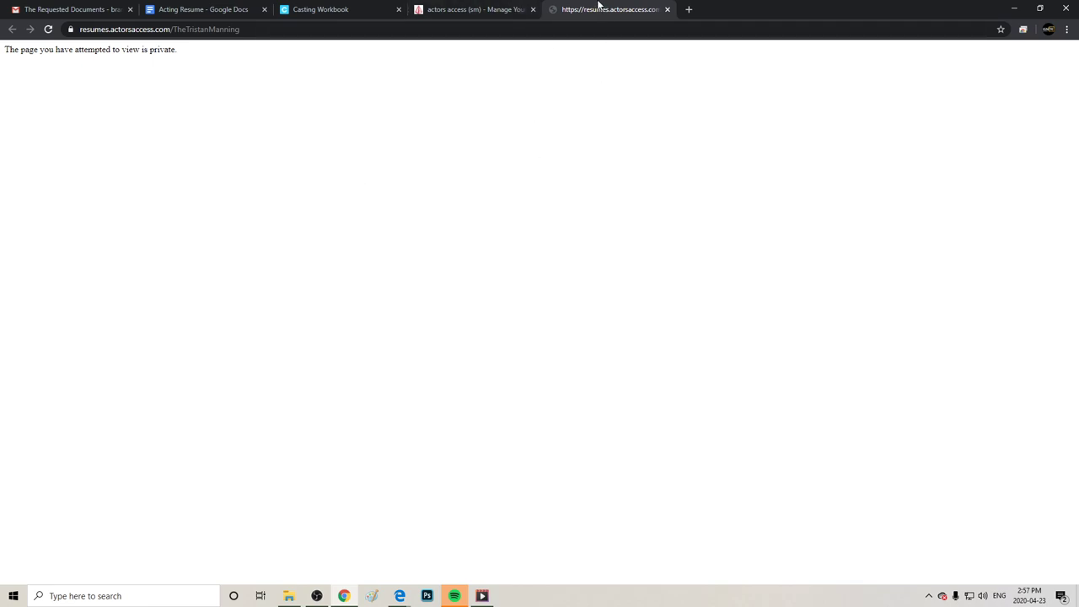
pyautogui.click(667, 9)
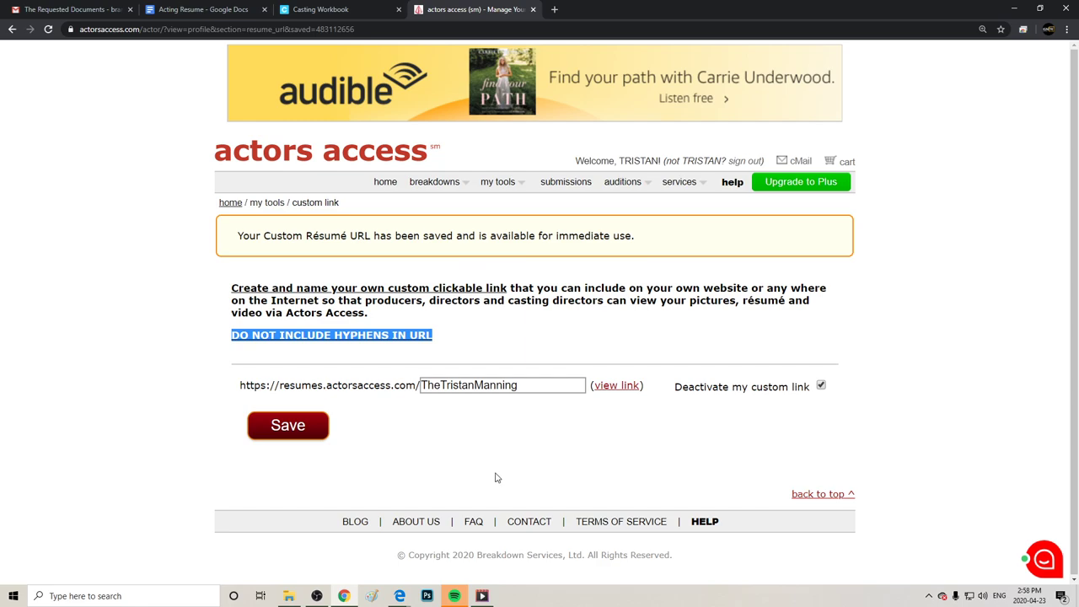
pyautogui.click(540, 476)
pyautogui.click(820, 386)
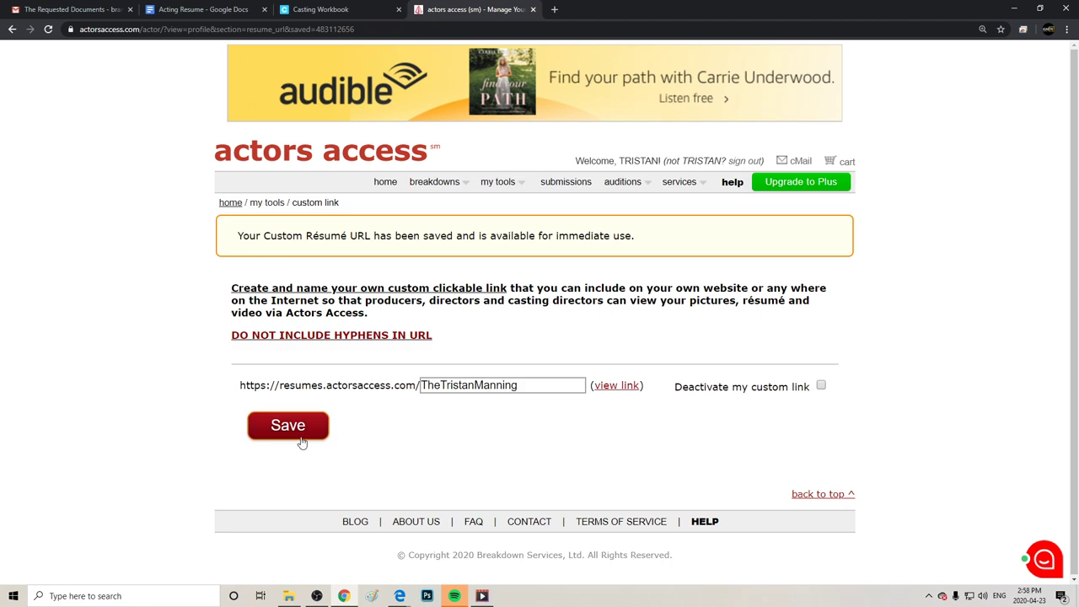
pyautogui.click(286, 425)
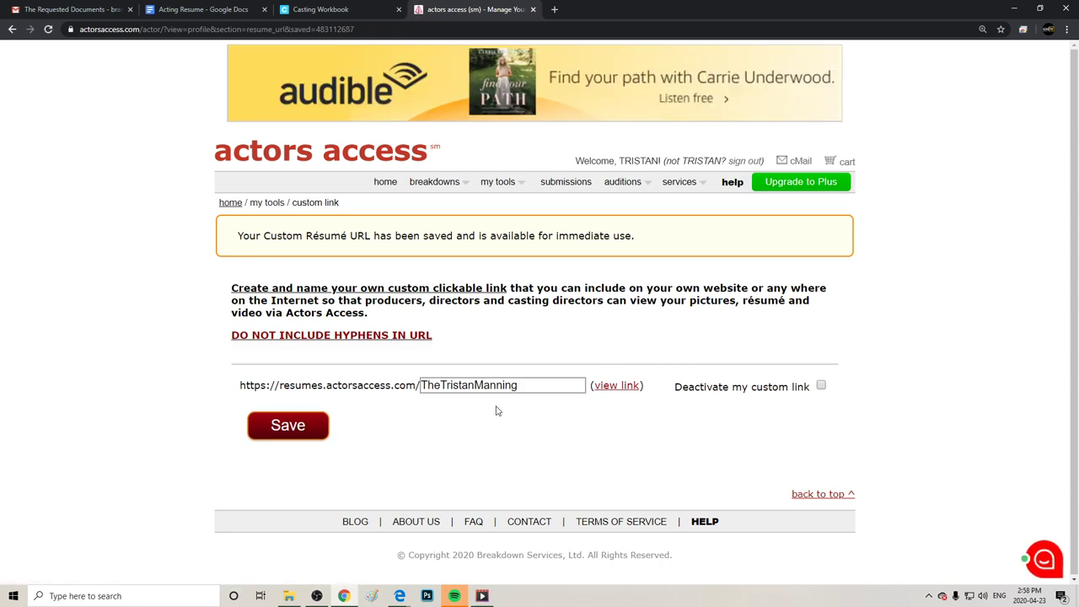
pyautogui.click(615, 385)
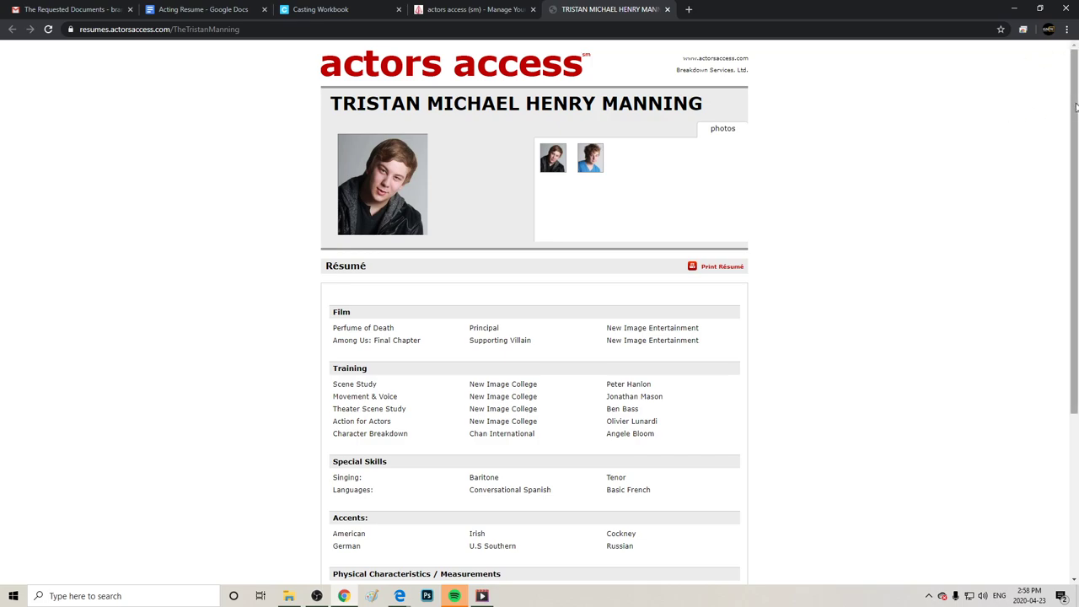
pyautogui.moveTo(1074, 48); pyautogui.dragTo(1074, 217)
pyautogui.scroll(3, 683, 261)
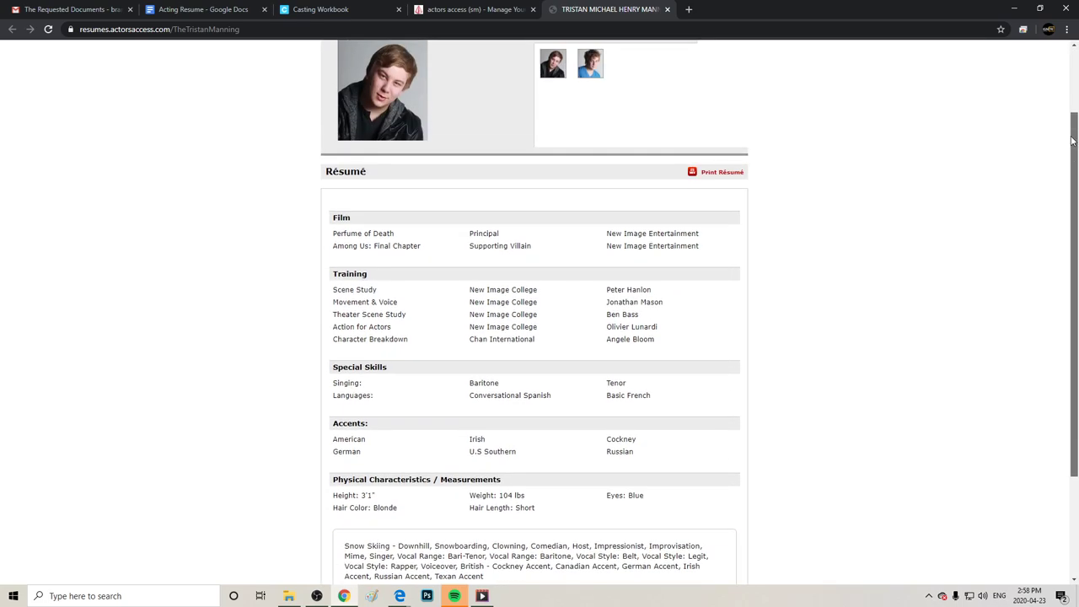
pyautogui.moveTo(421, 386); pyautogui.dragTo(797, 301)
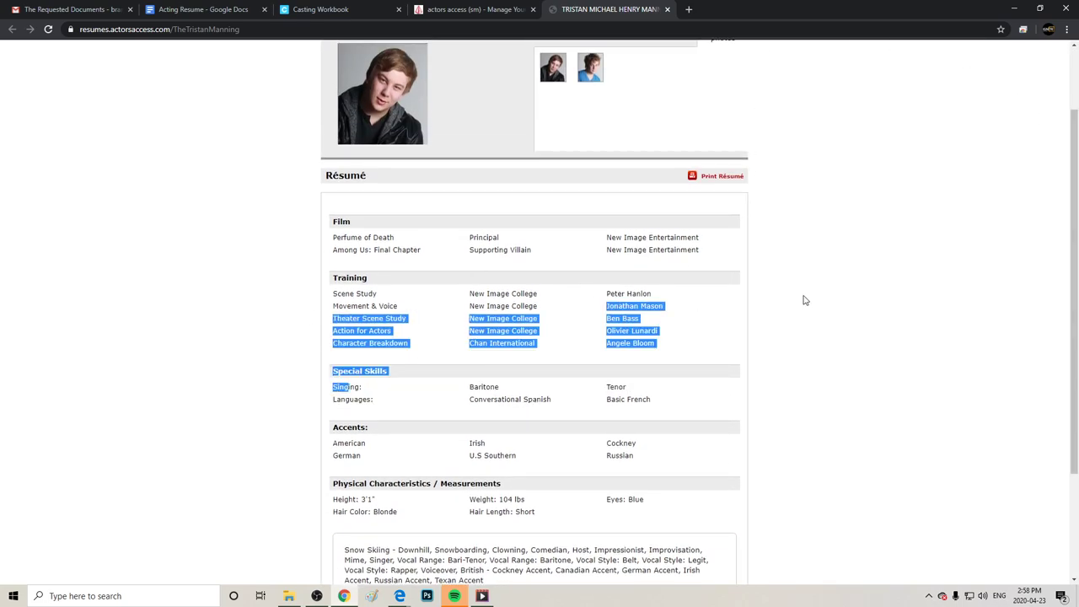
pyautogui.click(816, 307)
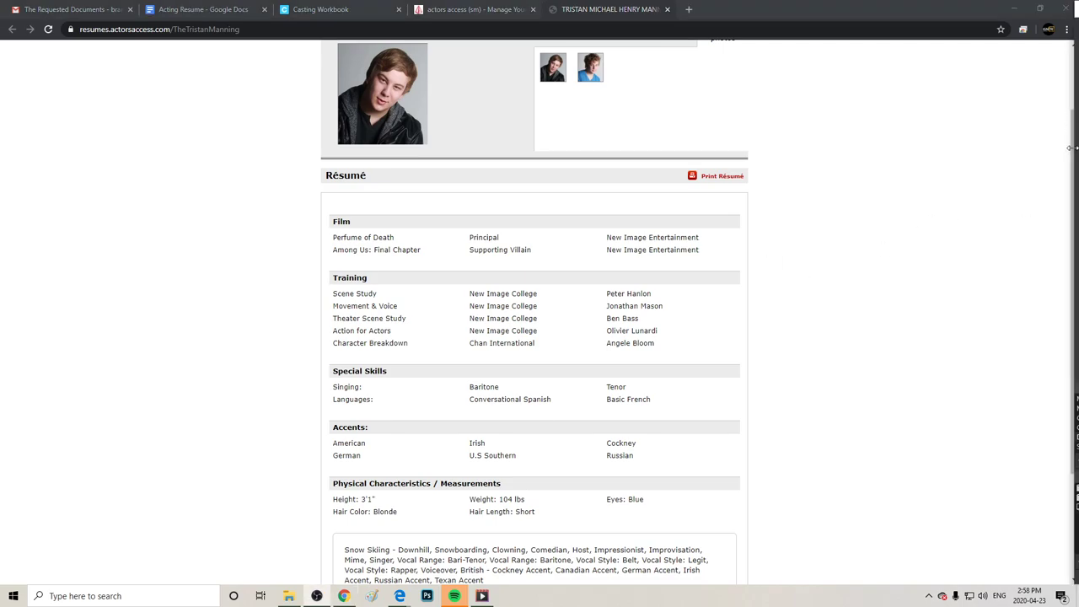
pyautogui.scroll(-3, 947, 276)
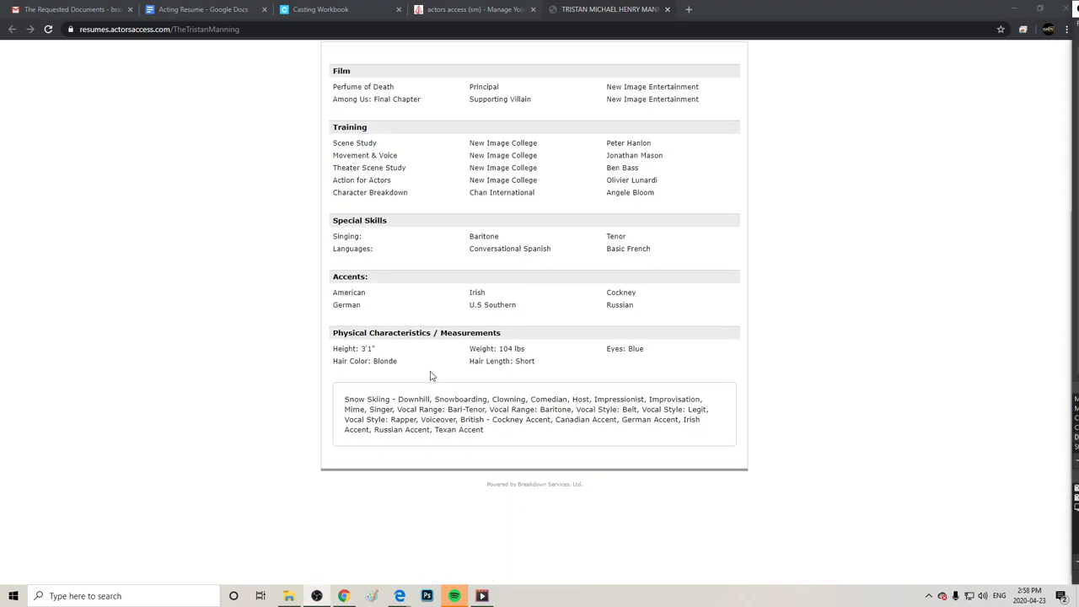
pyautogui.moveTo(499, 443); pyautogui.dragTo(329, 406)
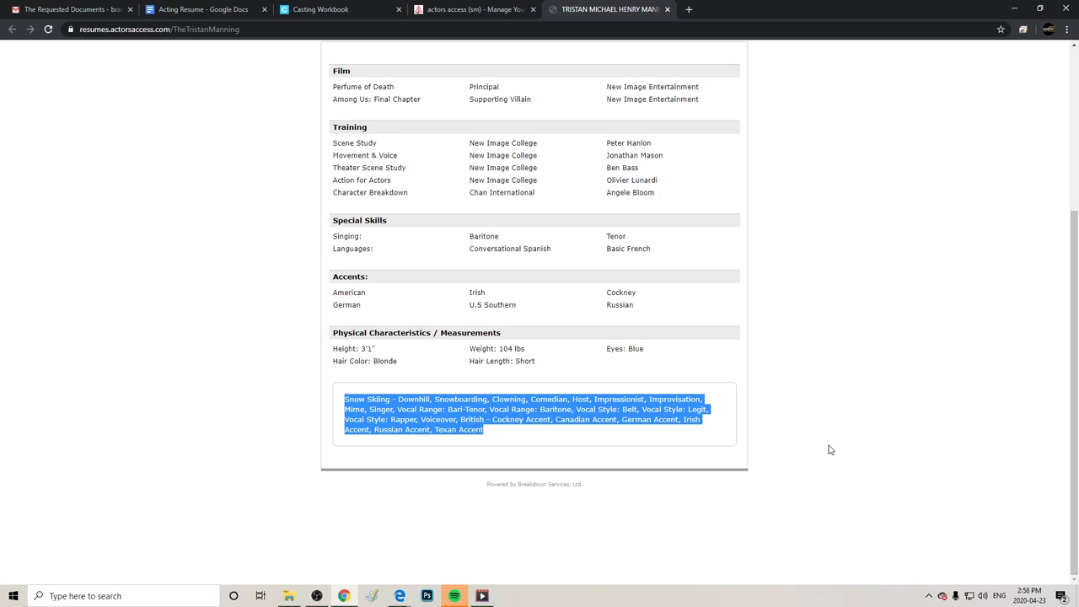
pyautogui.click(823, 408)
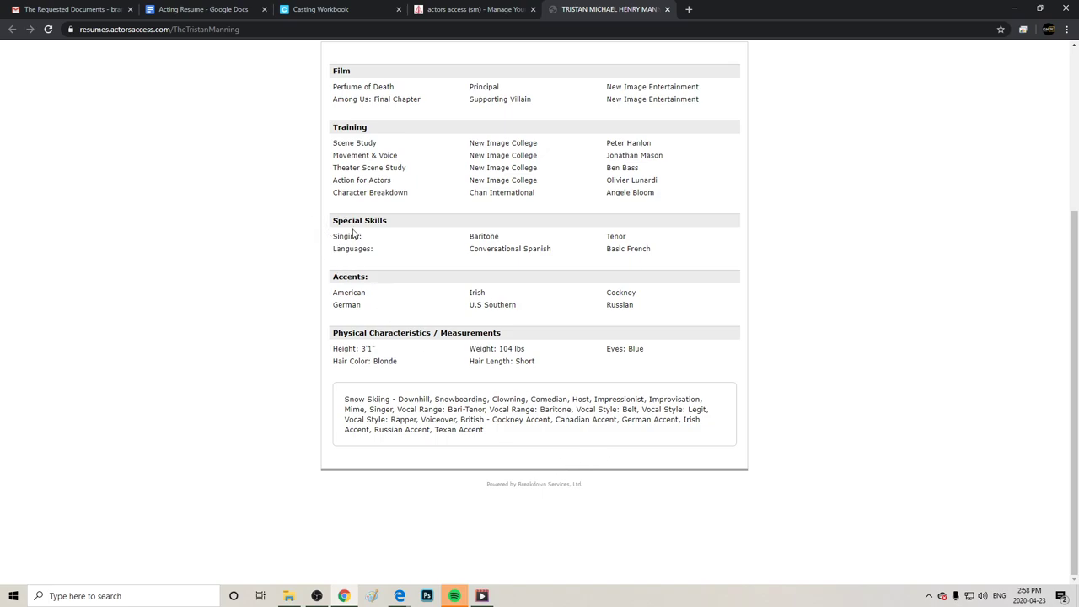
pyautogui.scroll(3, 872, 264)
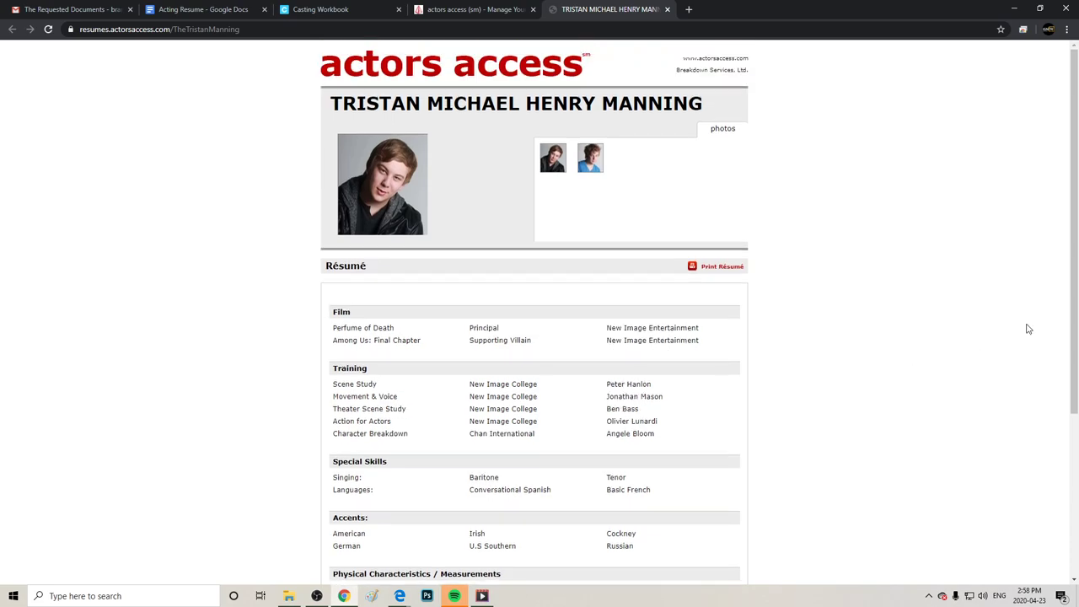
# Close the public résumé tab and return to the Actors Access home page.
pyautogui.click(667, 9)
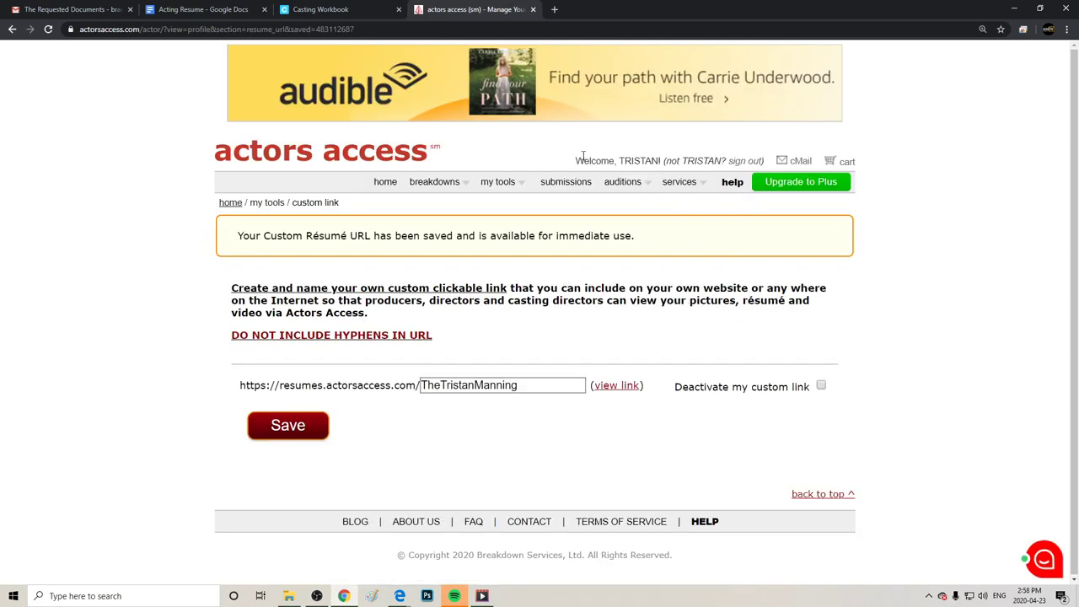
pyautogui.moveTo(421, 184)
pyautogui.click(387, 188)
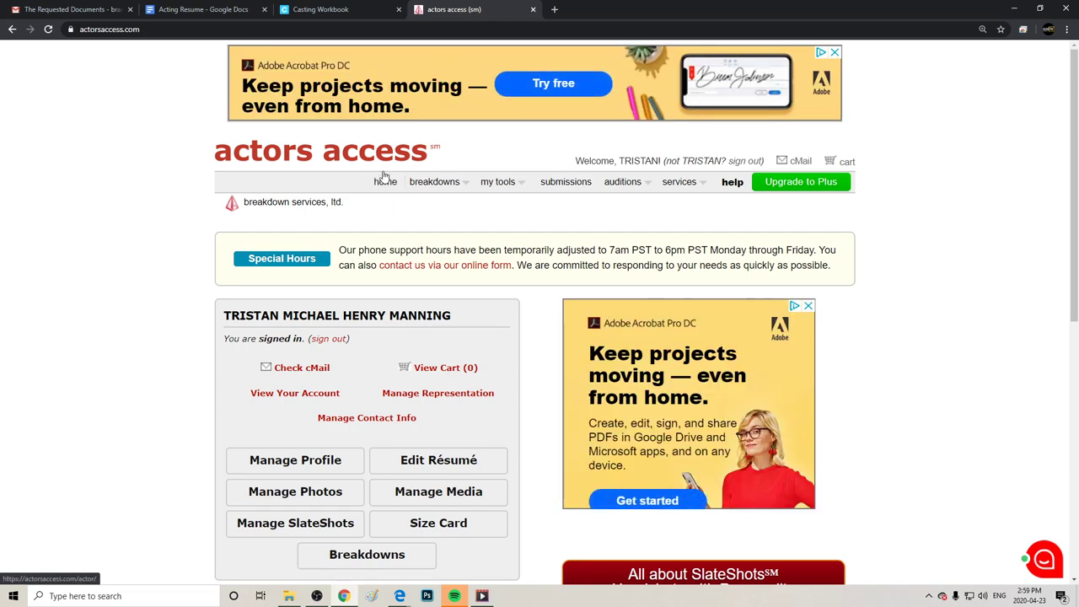
# Open the United States > Chicago breakdowns listings and scan the current projects.
pyautogui.moveTo(426, 187)
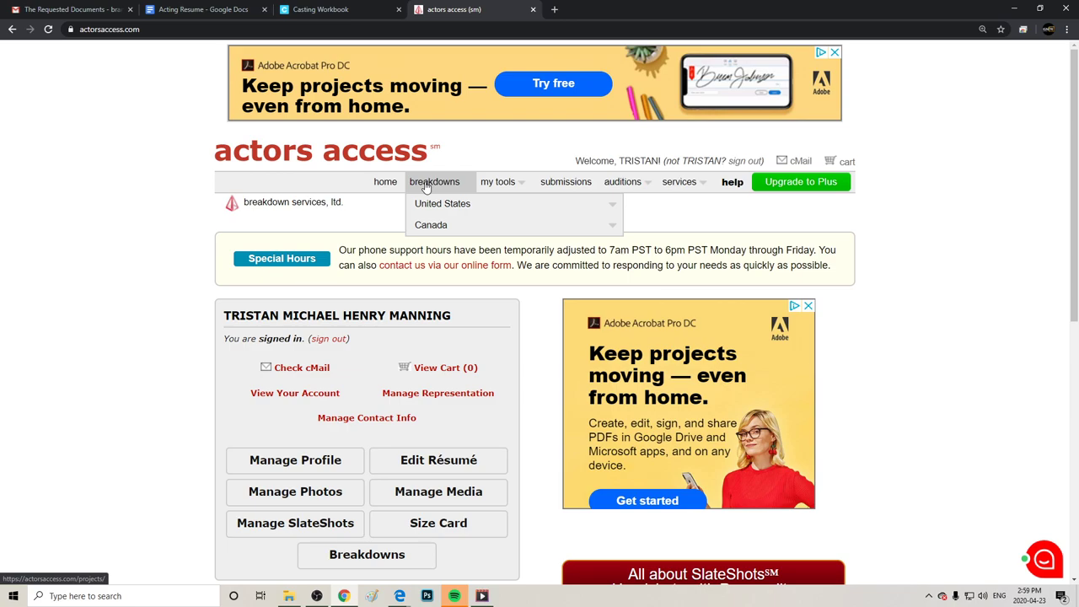
pyautogui.moveTo(429, 215)
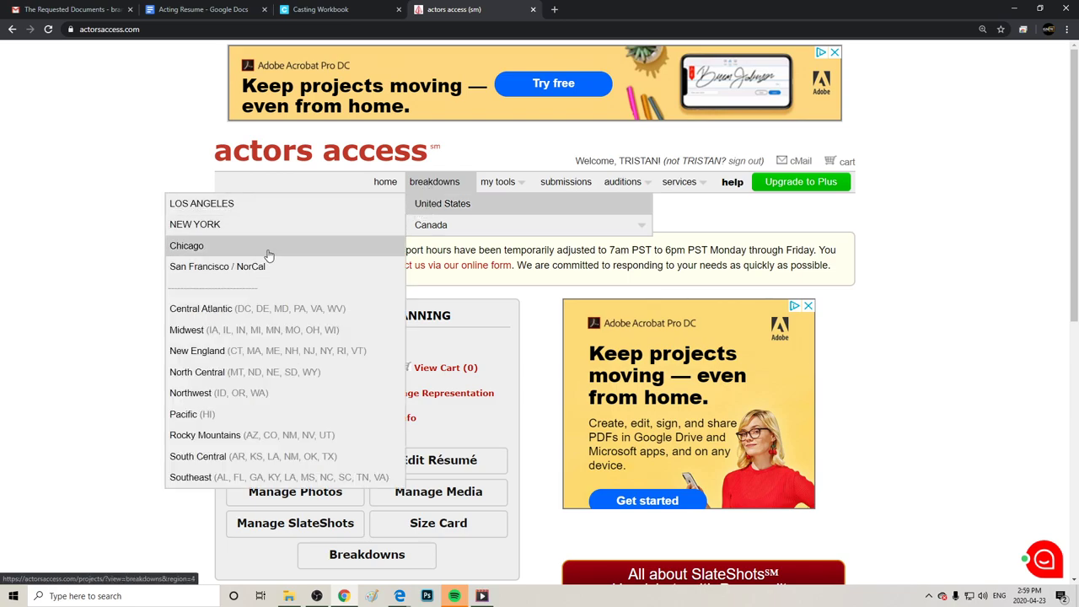
pyautogui.click(265, 247)
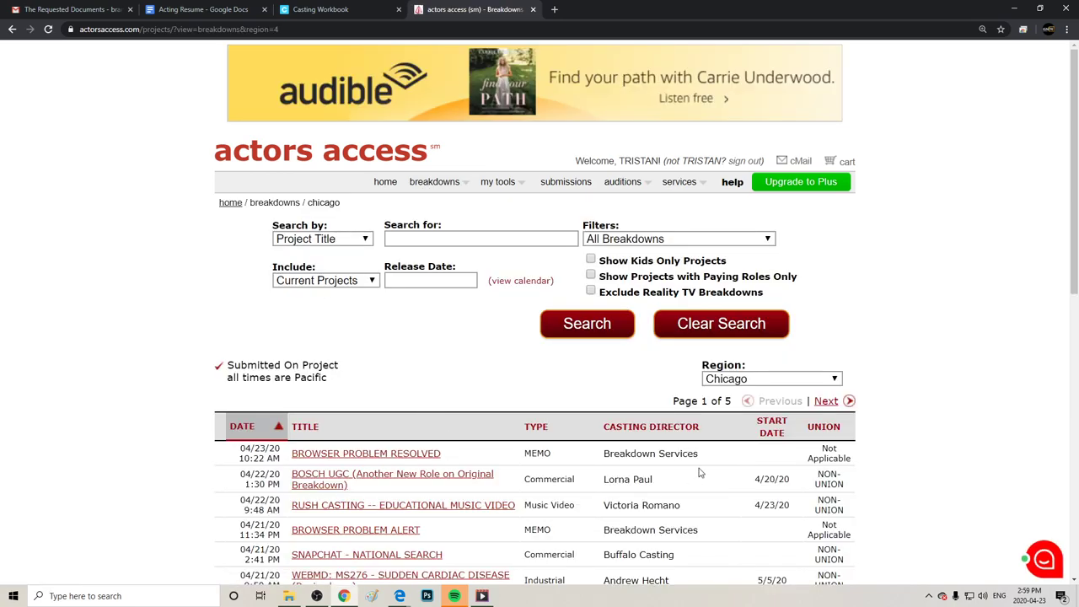
pyautogui.scroll(-3, 713, 468)
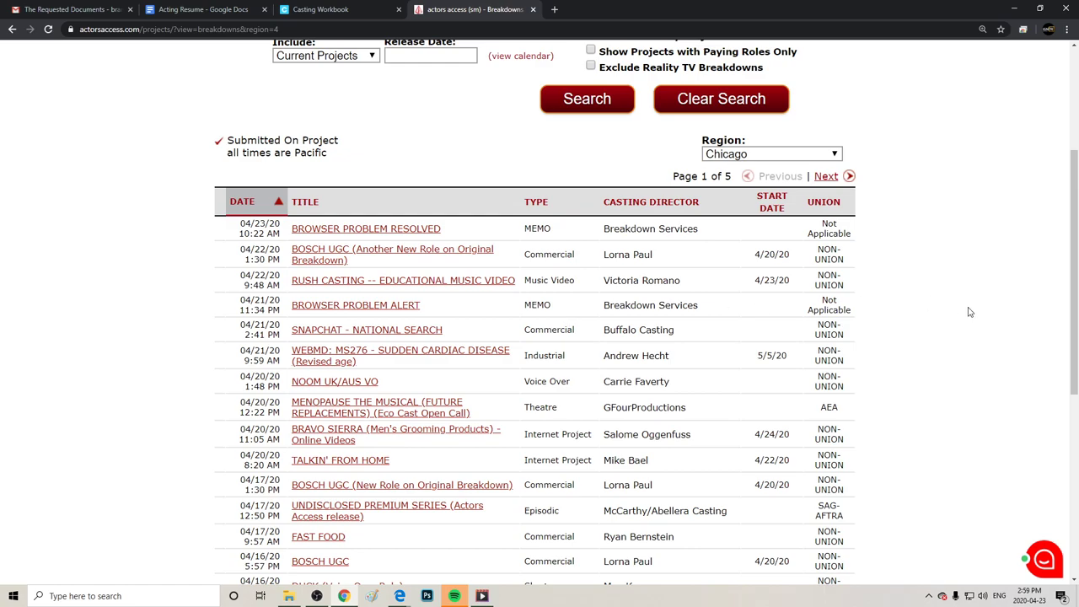
pyautogui.scroll(1, 969, 413)
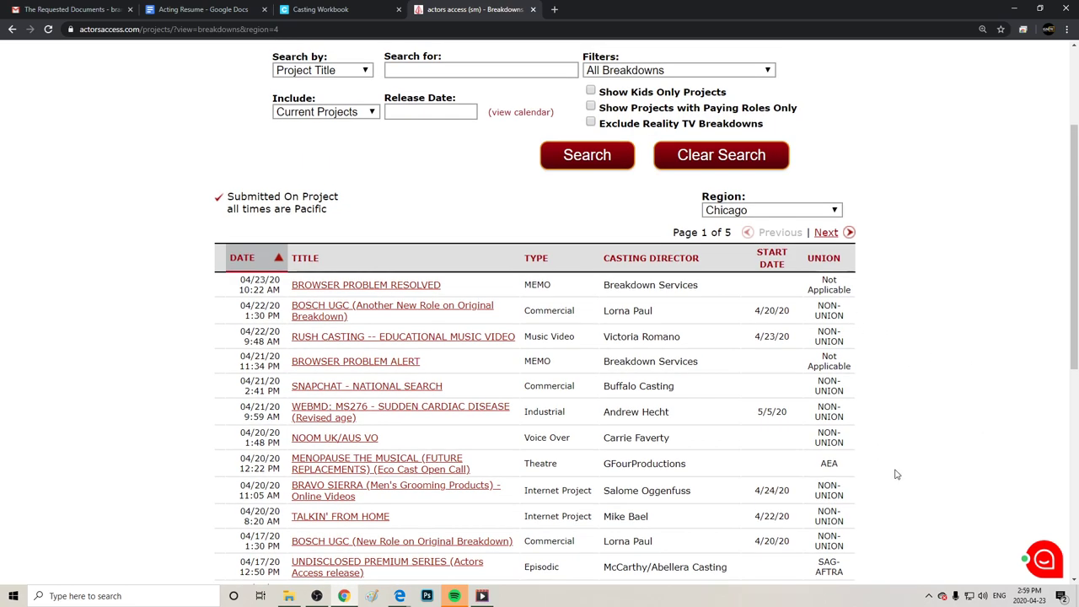
pyautogui.scroll(3, 894, 470)
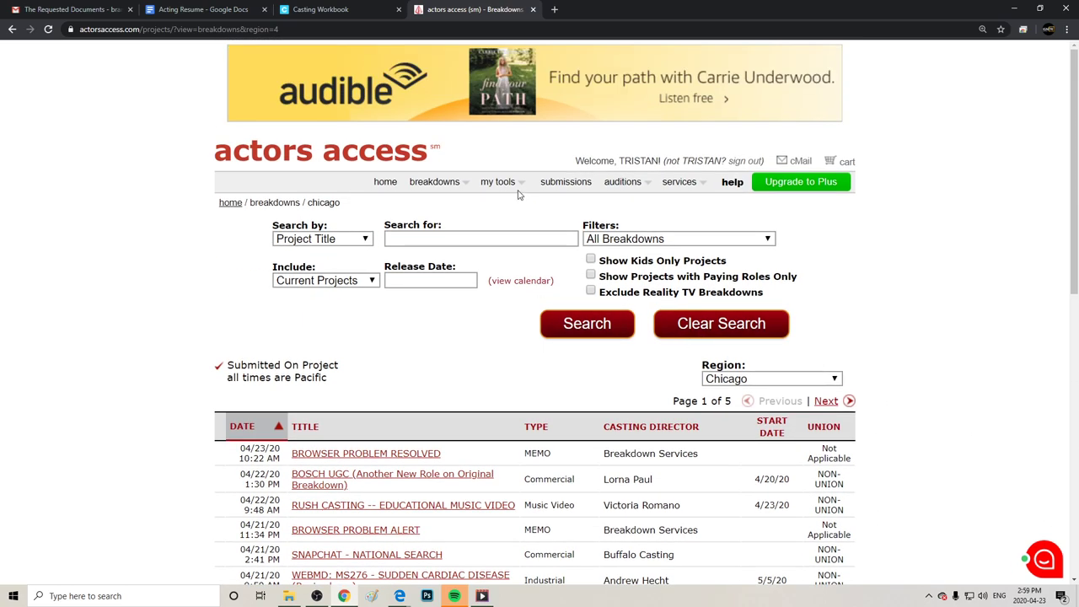
pyautogui.moveTo(503, 187)
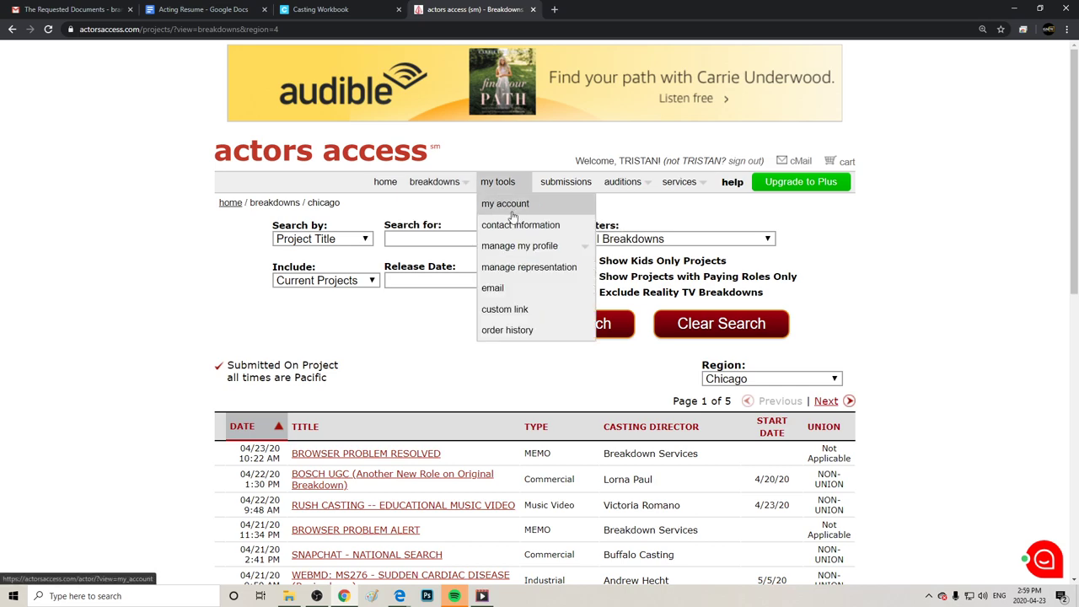
pyautogui.moveTo(518, 253)
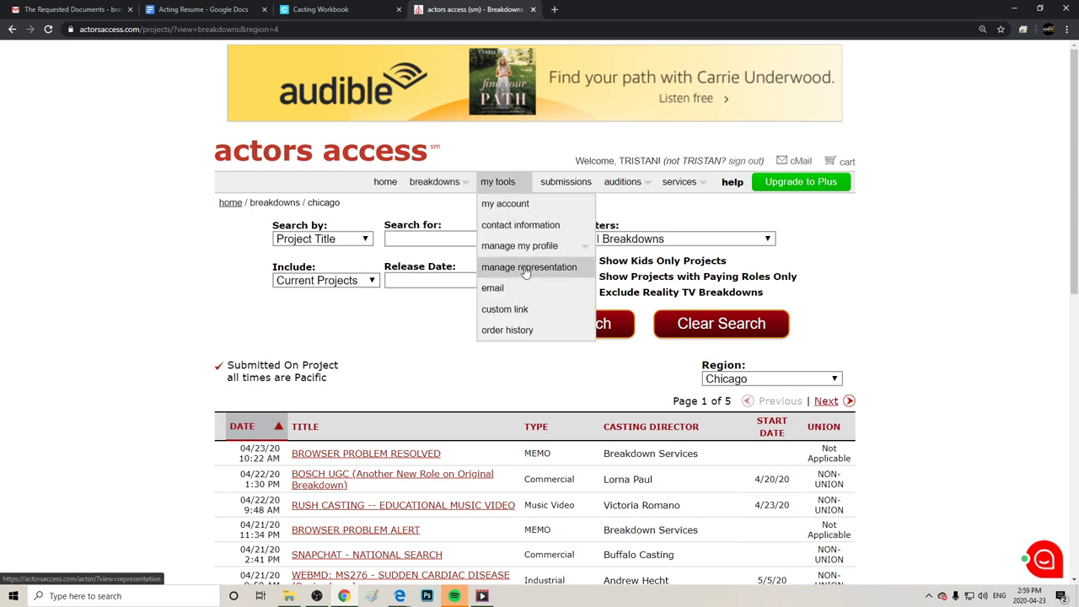
# Review the my account notification settings and stop blocking Reality TV breakdowns.
pyautogui.click(510, 181)
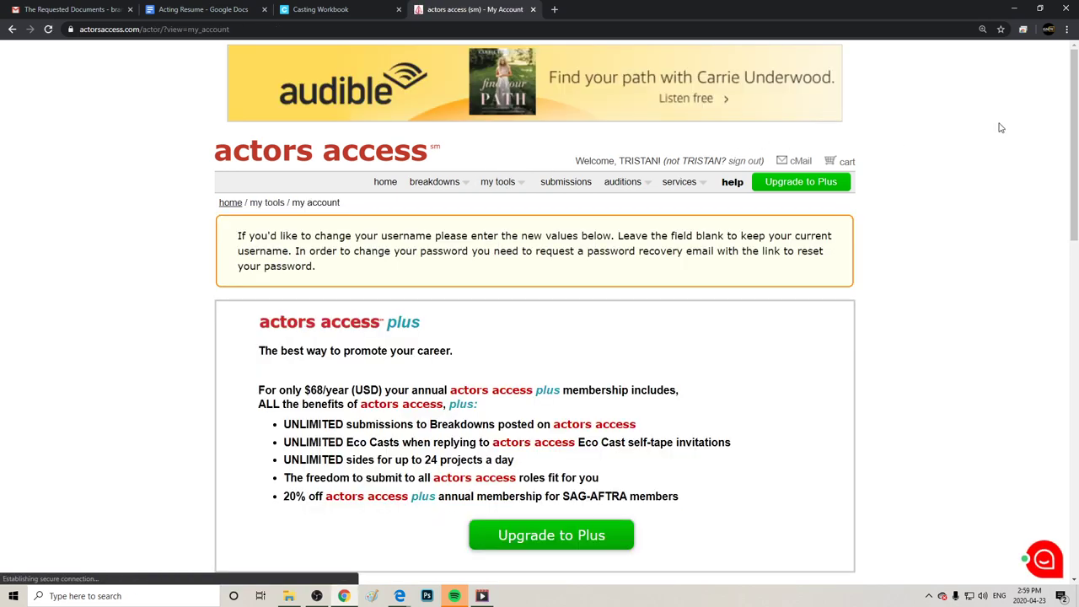
pyautogui.scroll(-3, 535, 312)
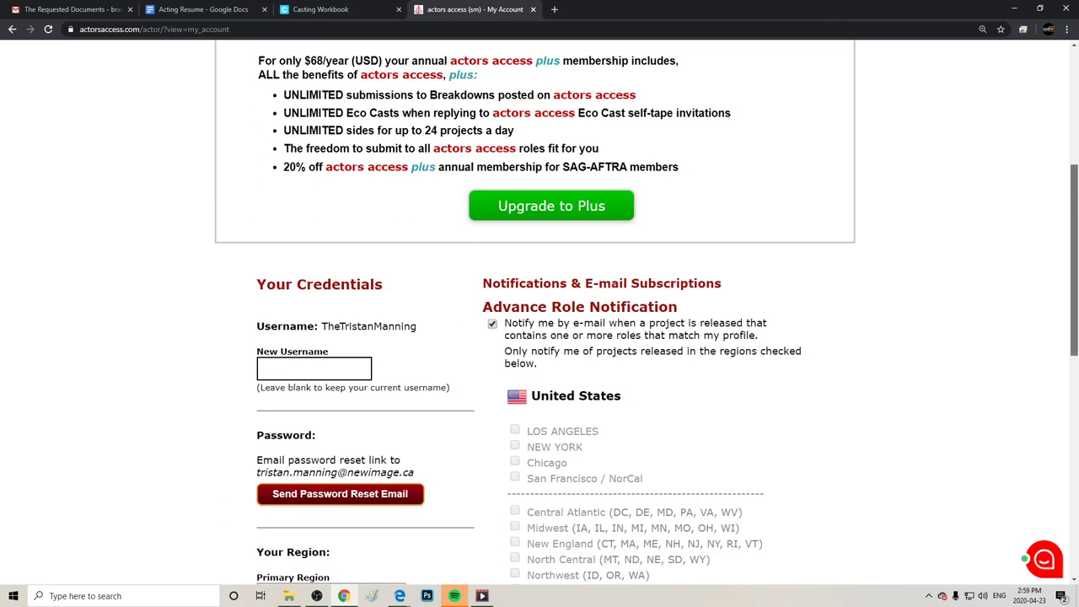
pyautogui.scroll(-7, 1061, 442)
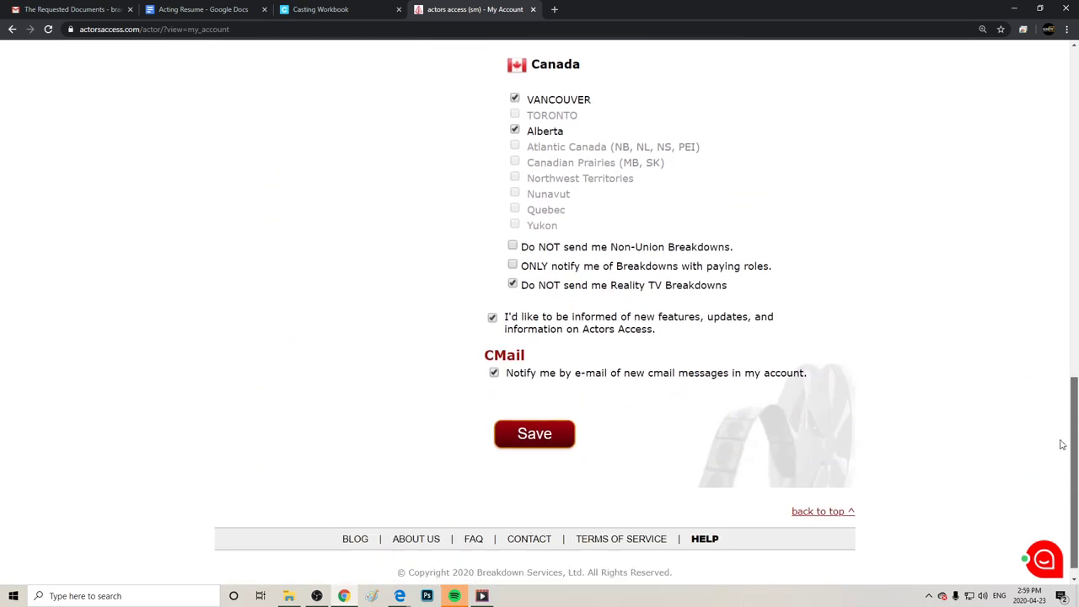
pyautogui.scroll(1, 1055, 433)
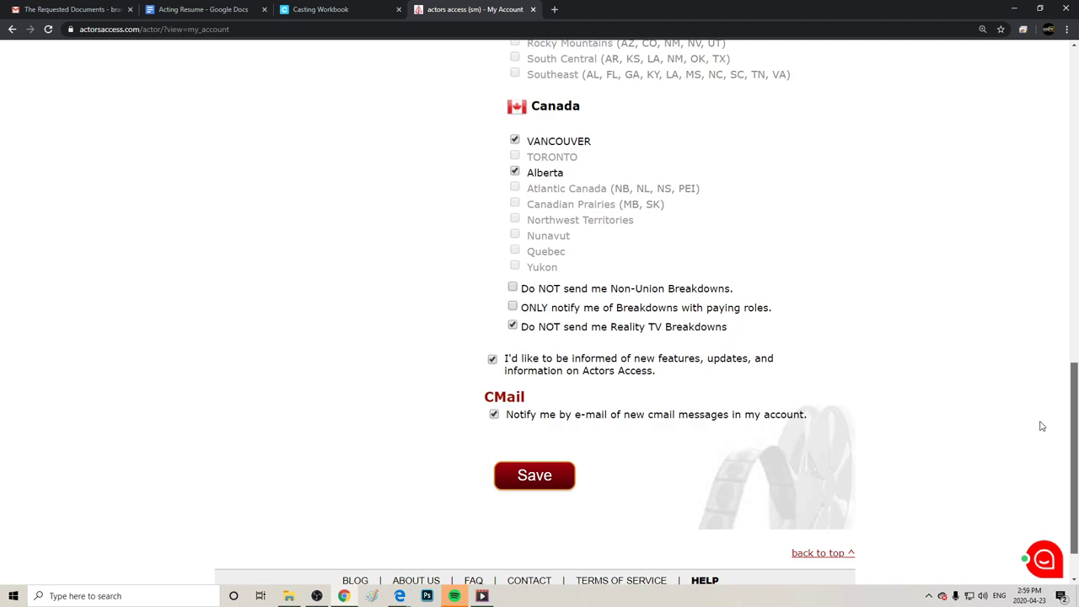
pyautogui.scroll(1, 1040, 426)
pyautogui.rightClick(1052, 396)
pyautogui.click(911, 269)
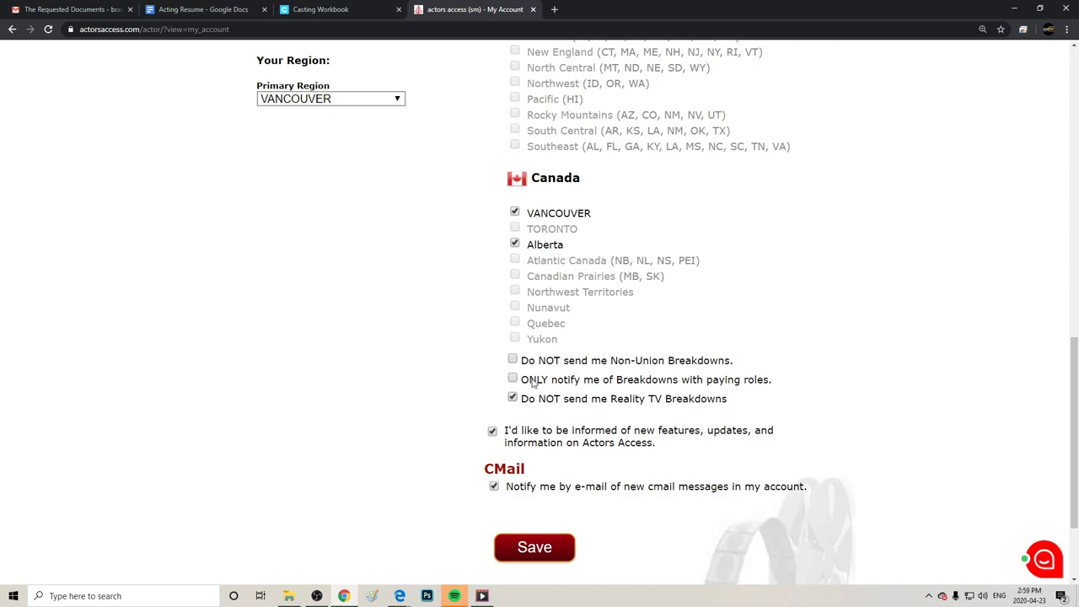
pyautogui.click(513, 397)
# Look over the region and cMail notification options, then go to Contact Information.
pyautogui.rightClick(477, 434)
pyautogui.moveTo(683, 302); pyautogui.dragTo(633, 289)
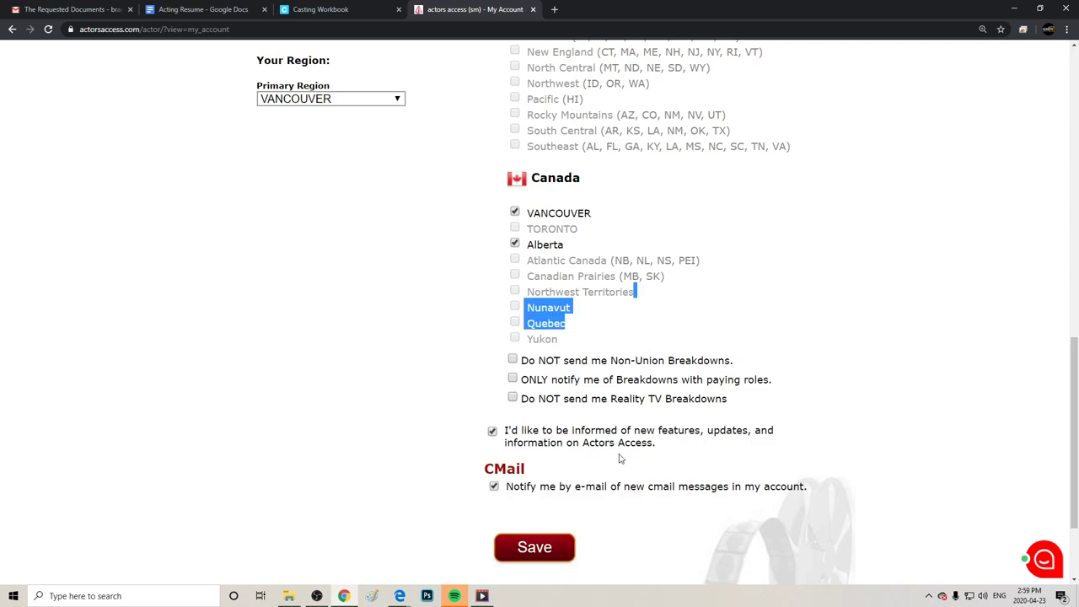
pyautogui.moveTo(744, 487); pyautogui.dragTo(506, 487)
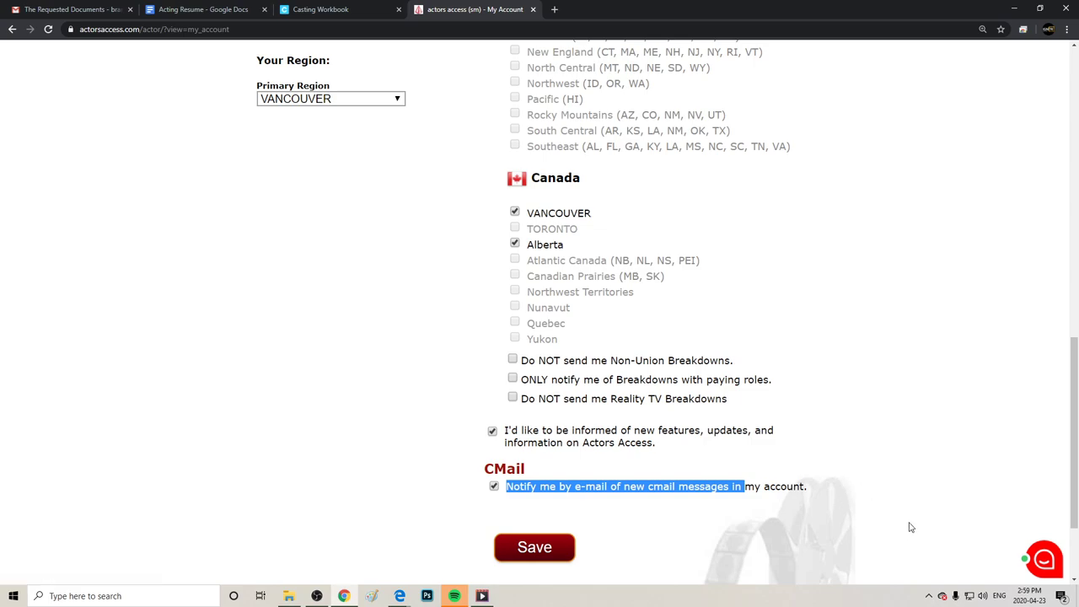
pyautogui.scroll(12, 898, 413)
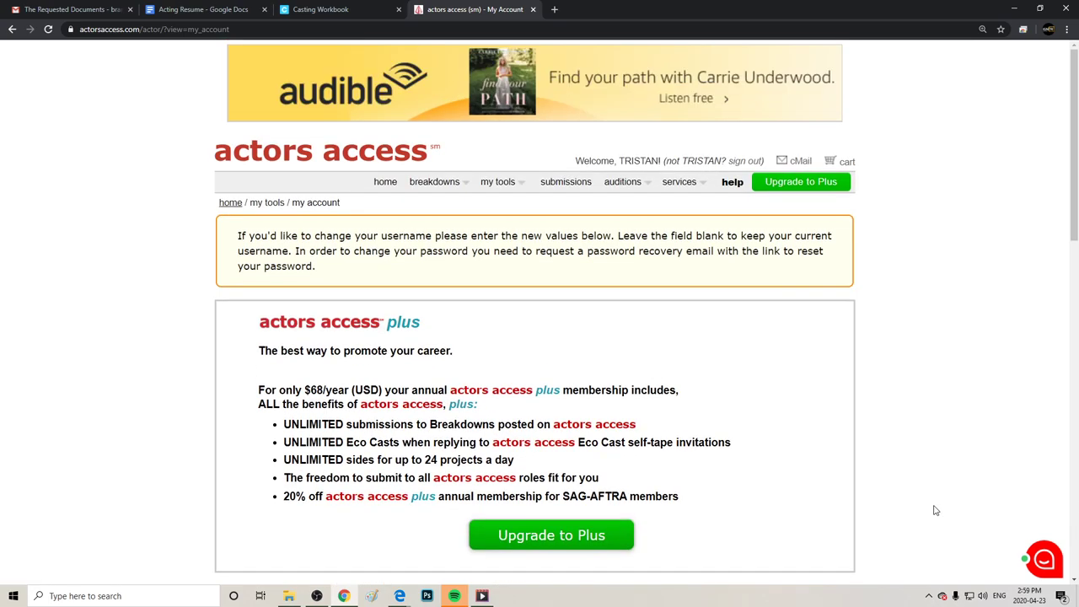
pyautogui.moveTo(498, 182)
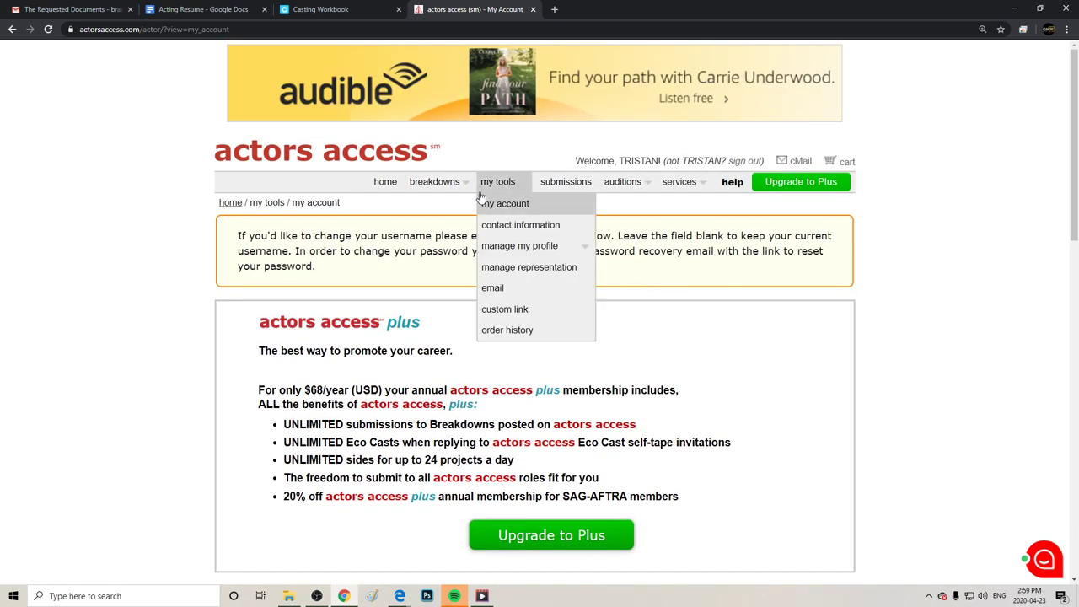
pyautogui.click(503, 229)
# In the About Me profile section, tick NON-UNION under Union Status.
pyautogui.moveTo(536, 199)
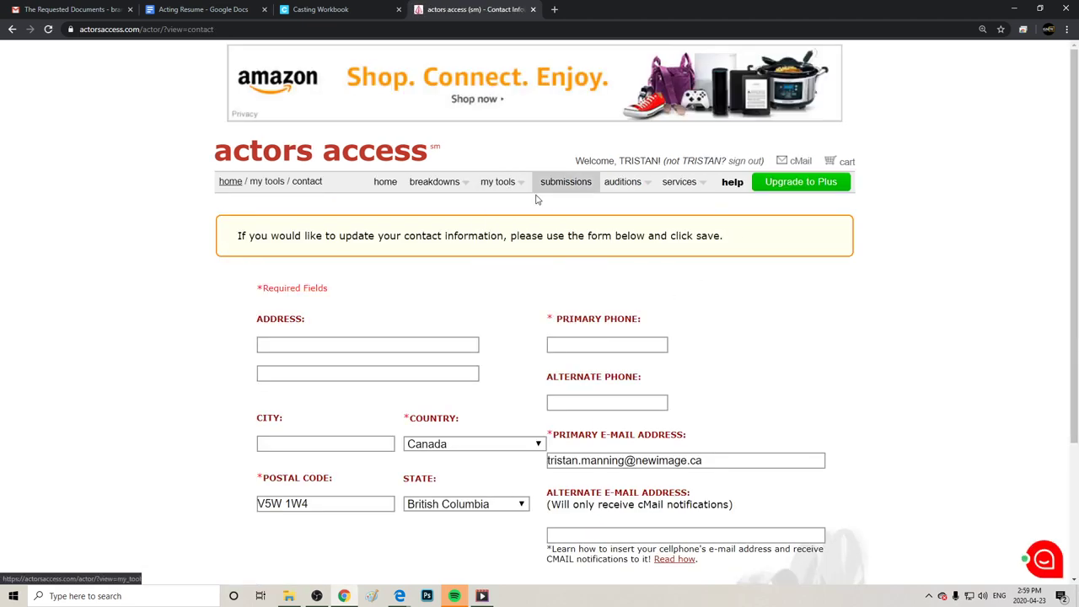
pyautogui.moveTo(518, 248)
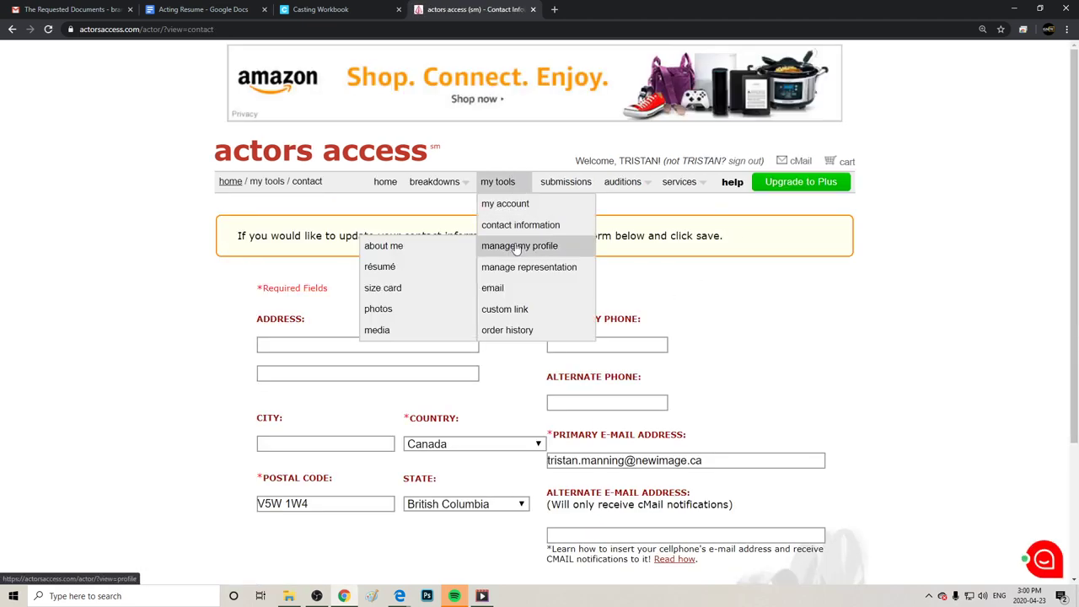
pyautogui.click(427, 247)
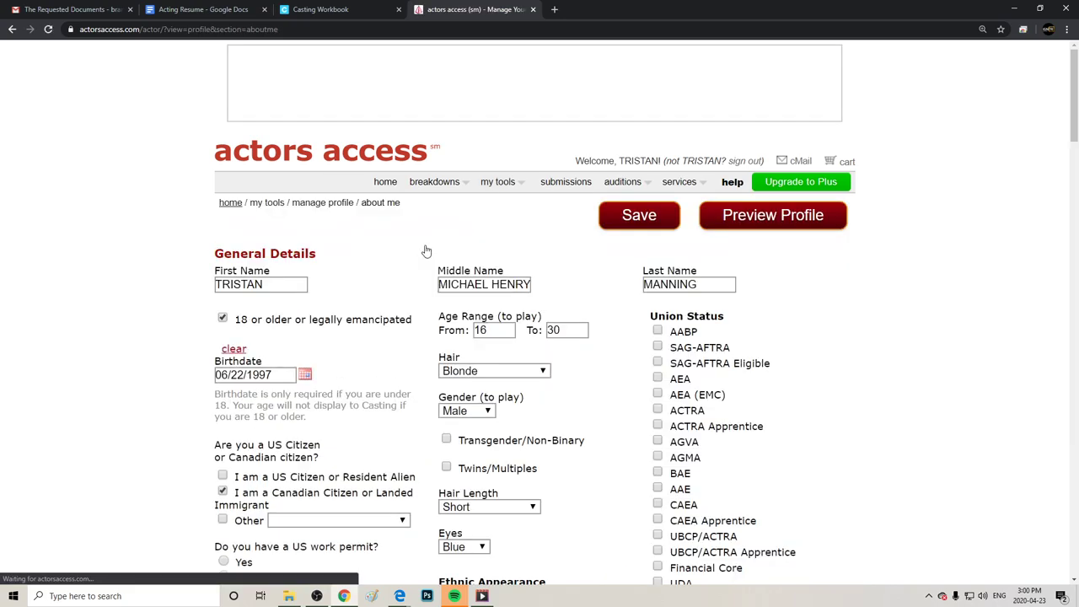
pyautogui.moveTo(1068, 97); pyautogui.dragTo(944, 212)
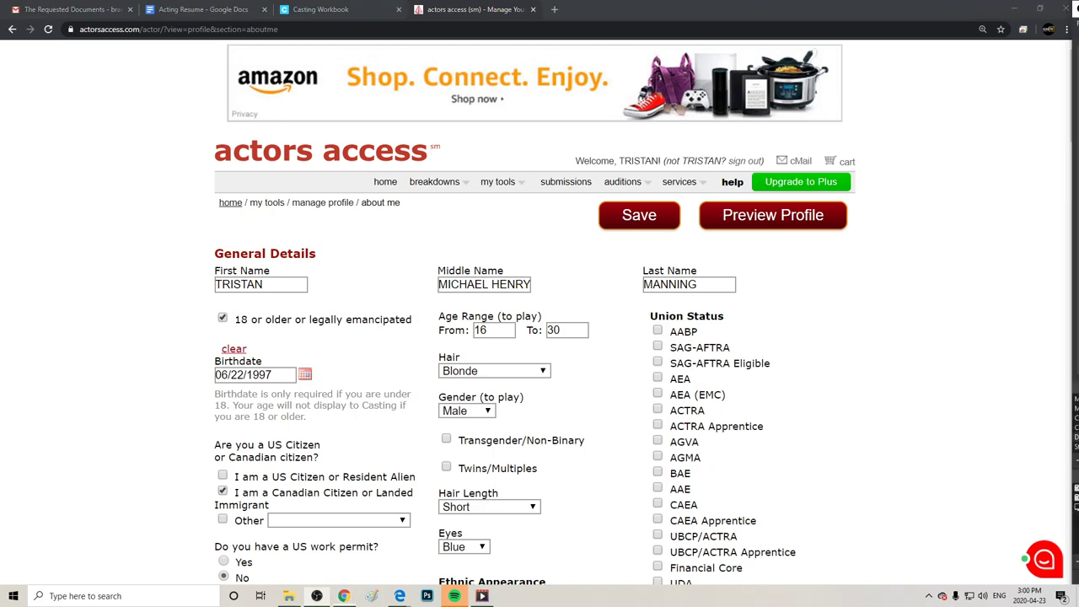
pyautogui.scroll(-4, 983, 245)
pyautogui.scroll(2, 983, 244)
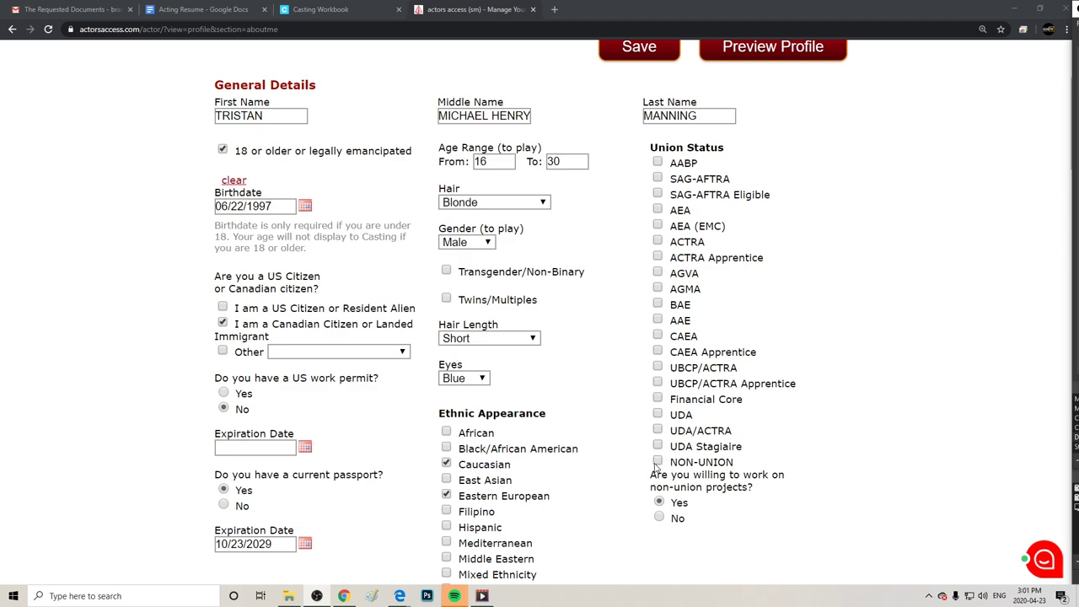
pyautogui.click(659, 462)
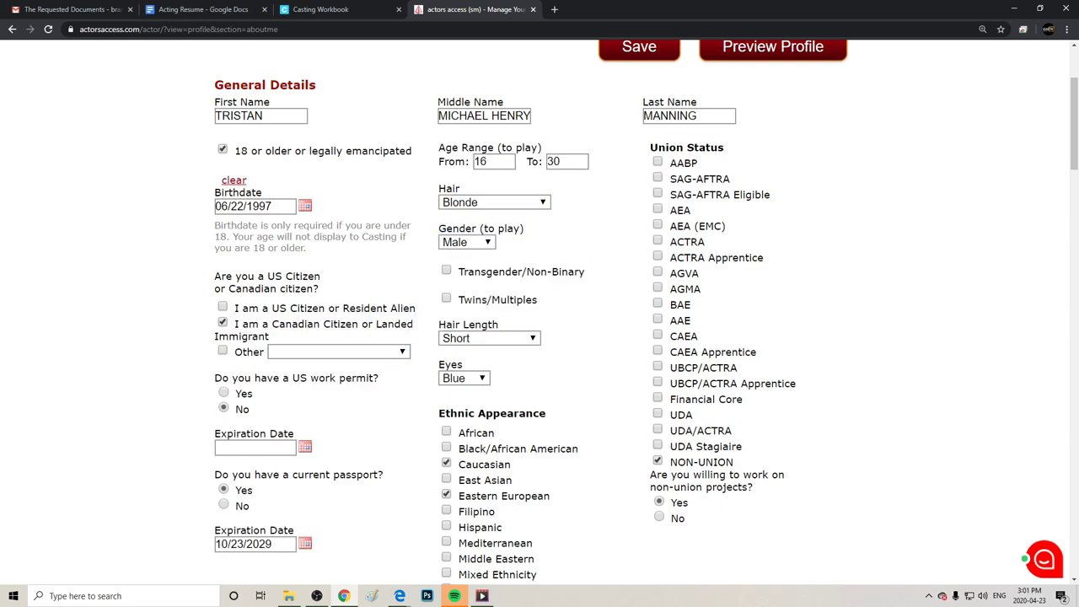
pyautogui.scroll(-4, 1057, 151)
pyautogui.scroll(2, 1056, 151)
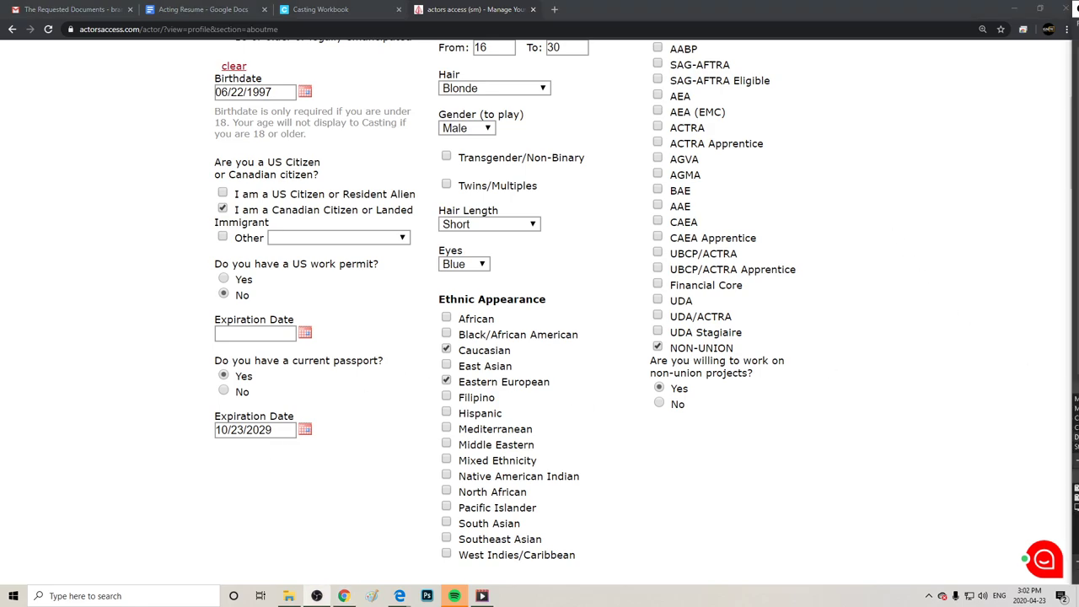
pyautogui.scroll(4, 1006, 200)
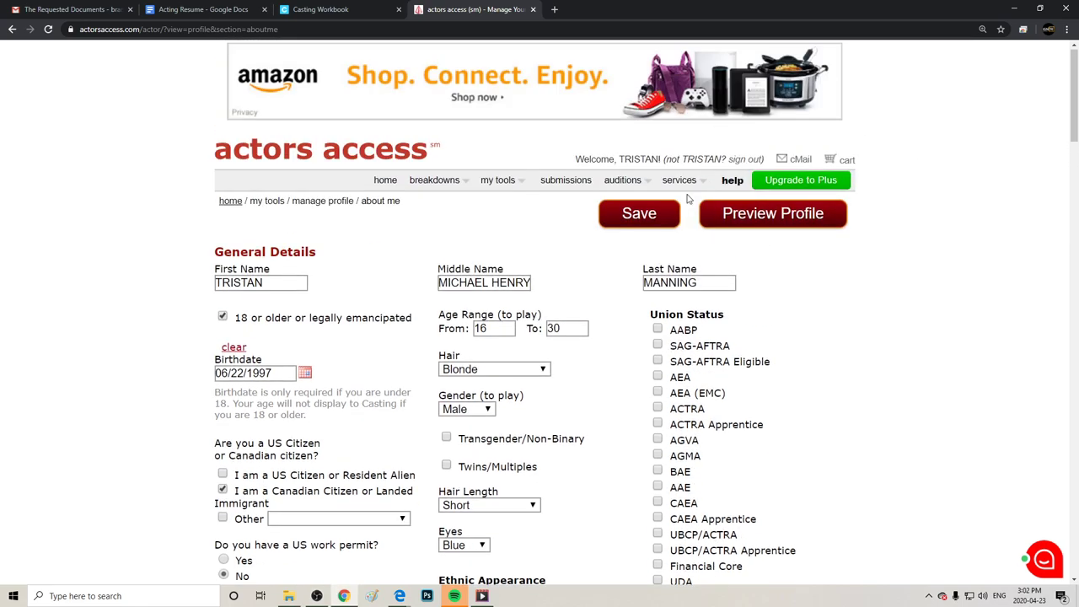
# Save the About Me changes and open the profile preview full-screen.
pyautogui.click(645, 223)
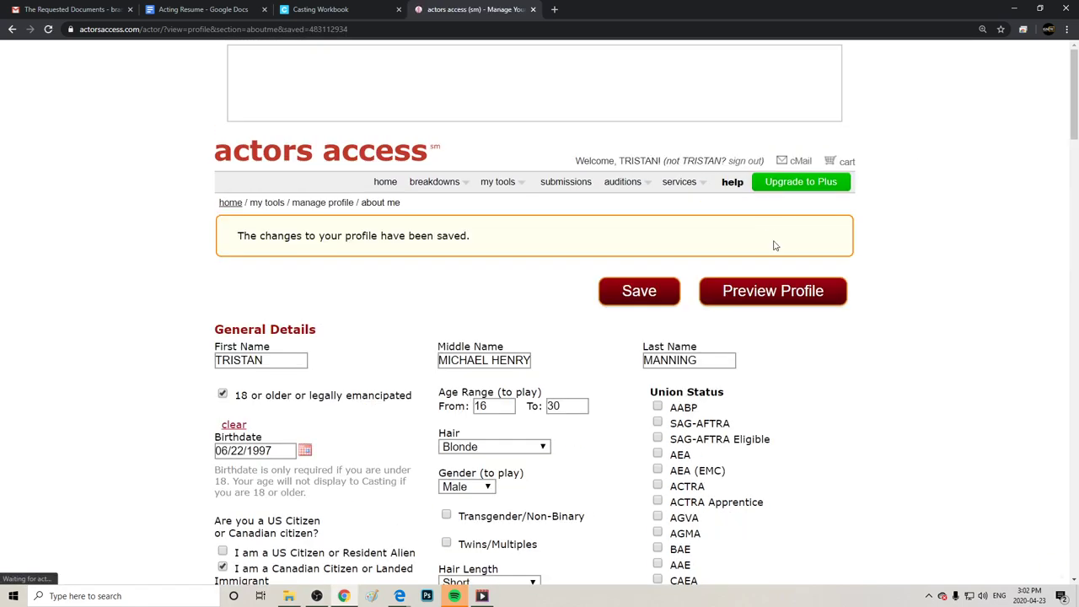
pyautogui.click(763, 291)
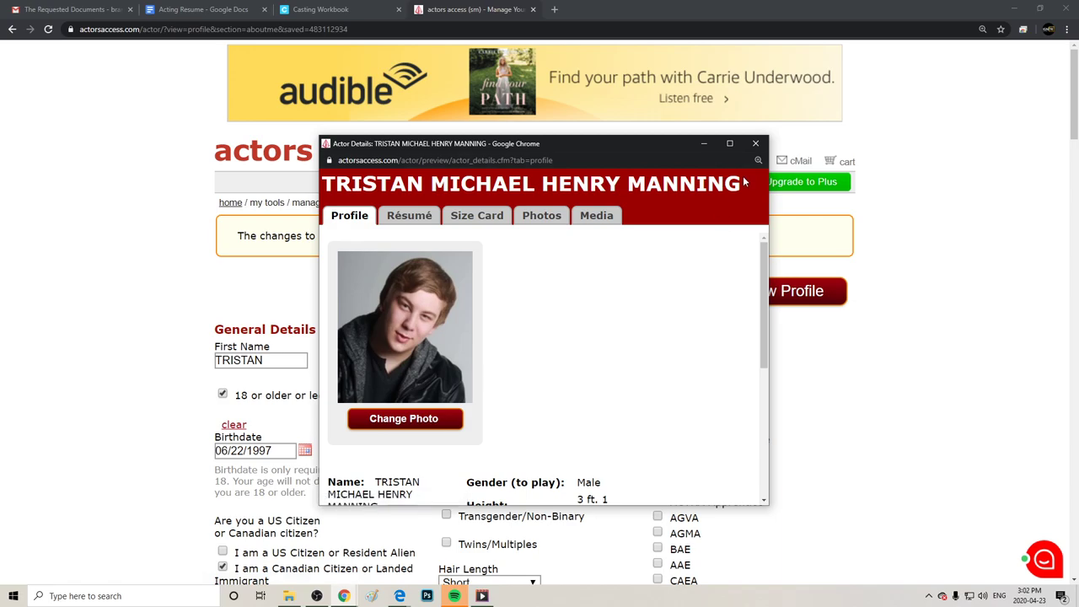
pyautogui.click(730, 144)
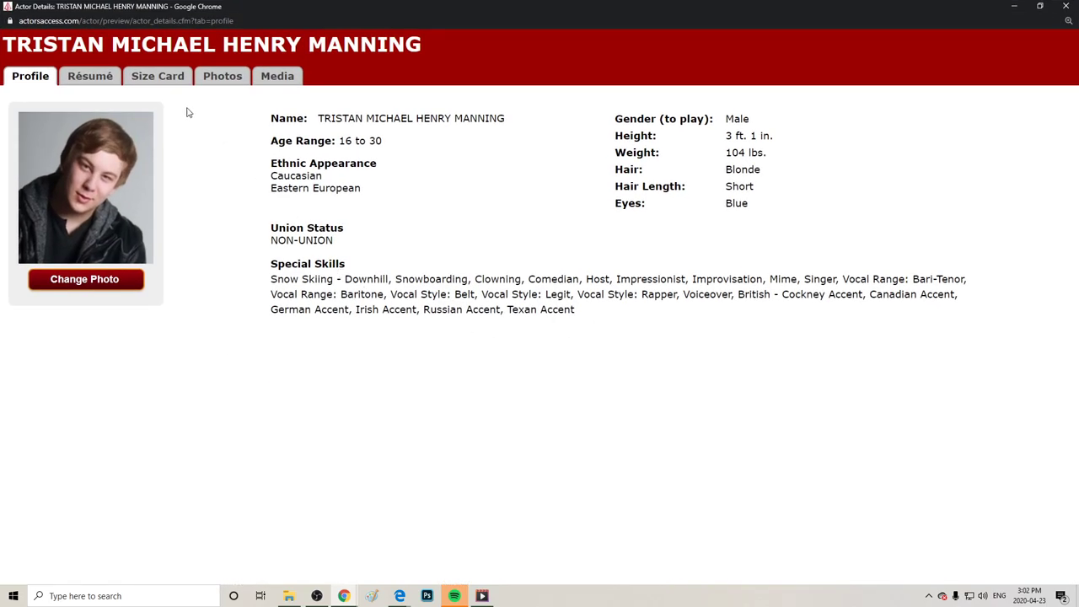
# Browse the preview's Résumé, Size Card, Photos and Media tabs, then close it.
pyautogui.click(74, 81)
pyautogui.click(180, 88)
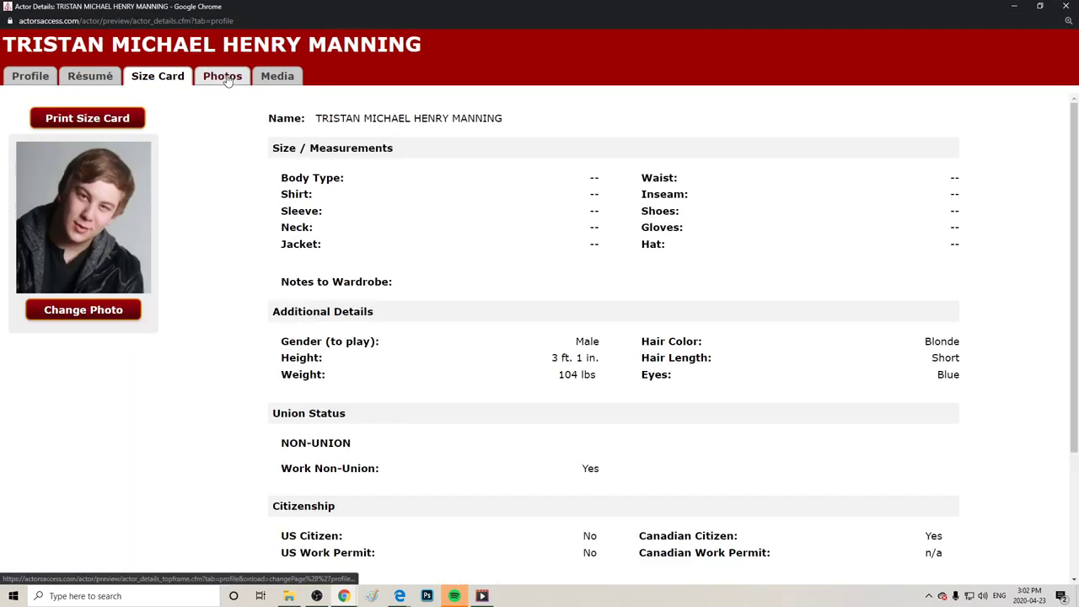
pyautogui.click(226, 80)
pyautogui.click(277, 79)
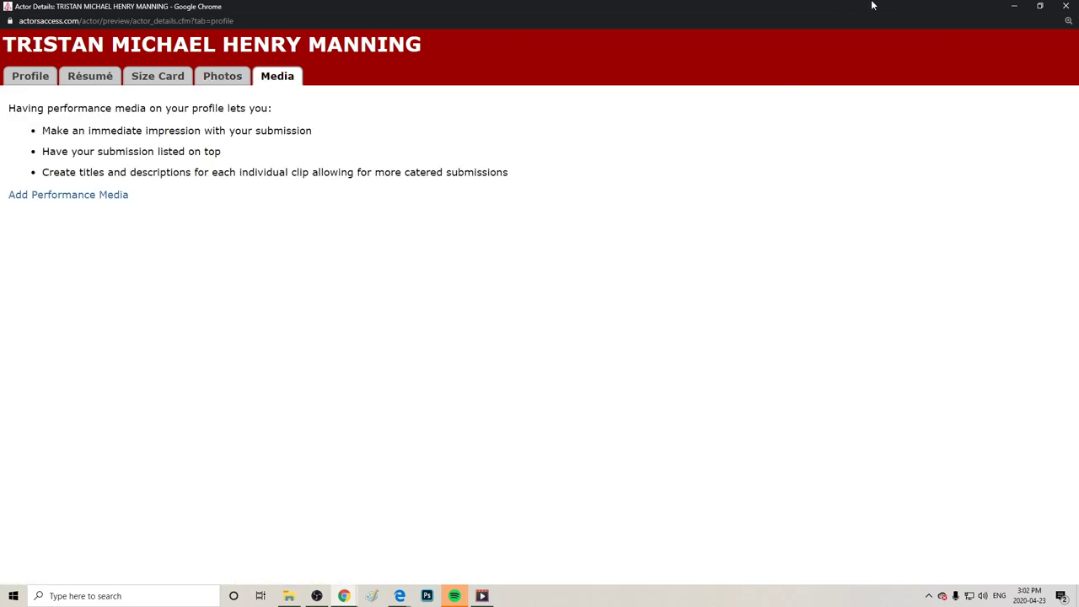
pyautogui.click(1066, 6)
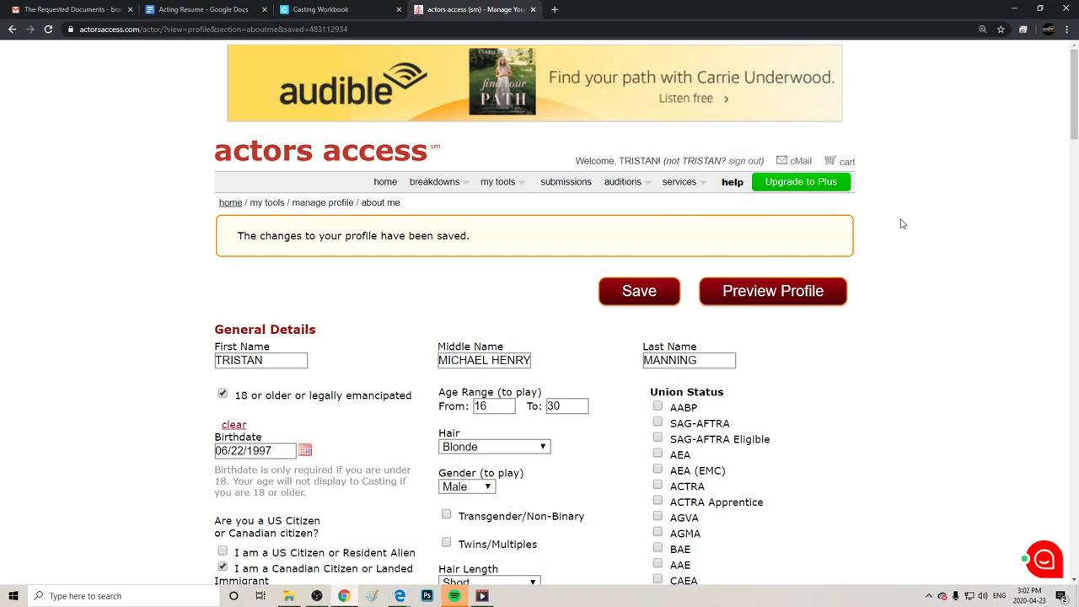
# Tick athletic endeavors including Aerobics, Archery, Boxing and Boating in the first columns.
pyautogui.scroll(-5, 1075, 93)
pyautogui.scroll(-4, 540, 312)
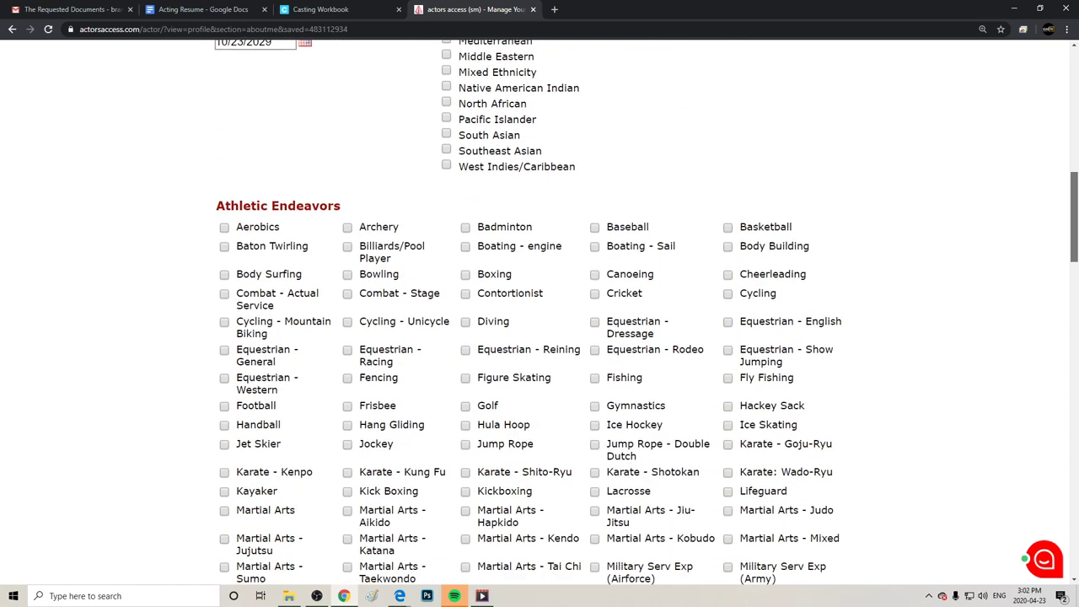
pyautogui.scroll(1, 464, 287)
pyautogui.click(225, 295)
pyautogui.click(225, 323)
pyautogui.click(225, 343)
pyautogui.click(226, 275)
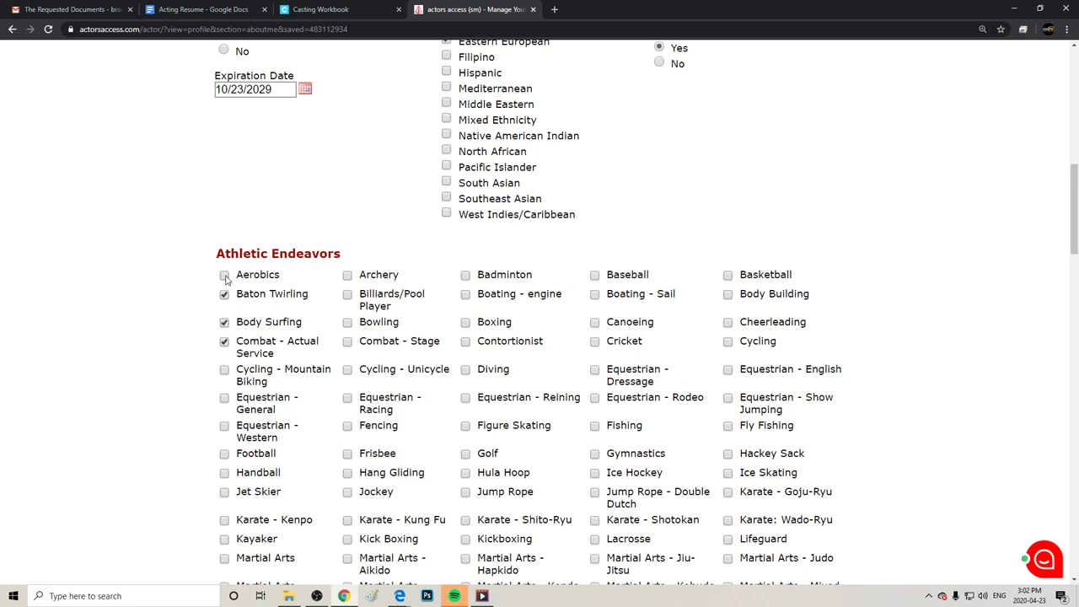
pyautogui.click(347, 277)
pyautogui.click(347, 297)
pyautogui.click(347, 343)
pyautogui.click(466, 343)
pyautogui.click(466, 323)
pyautogui.click(466, 296)
# Tick Badminton, Baseball, Canoeing, Cricket, Cheerleading, Cycling and Basketball, then save the profile.
pyautogui.click(465, 277)
pyautogui.click(594, 276)
pyautogui.click(594, 295)
pyautogui.click(595, 323)
pyautogui.click(596, 343)
pyautogui.click(728, 324)
pyautogui.click(729, 343)
pyautogui.click(728, 295)
pyautogui.click(728, 276)
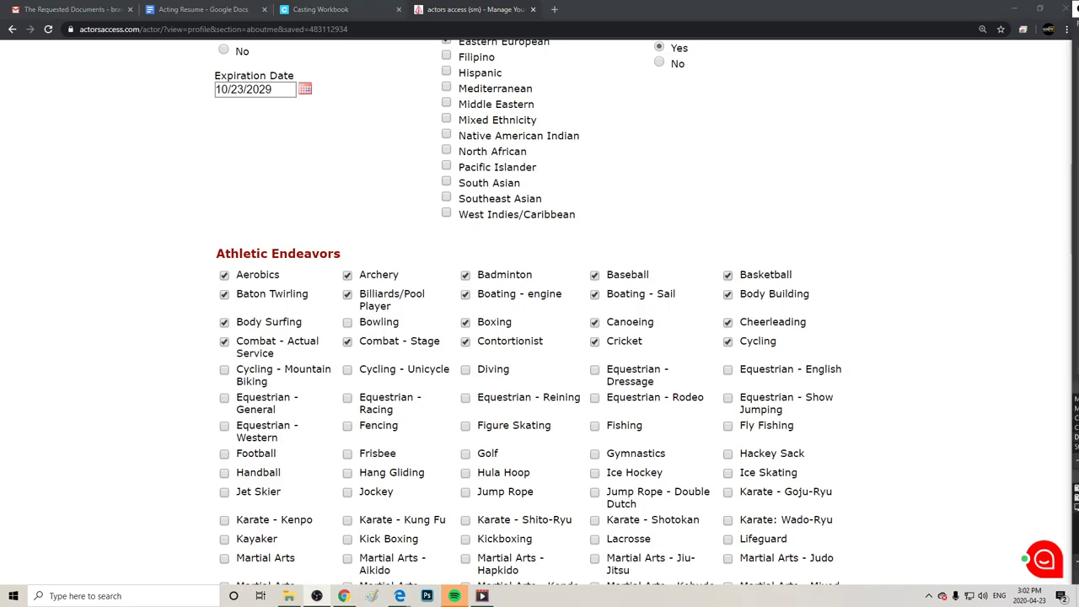
pyautogui.scroll(-20, 978, 253)
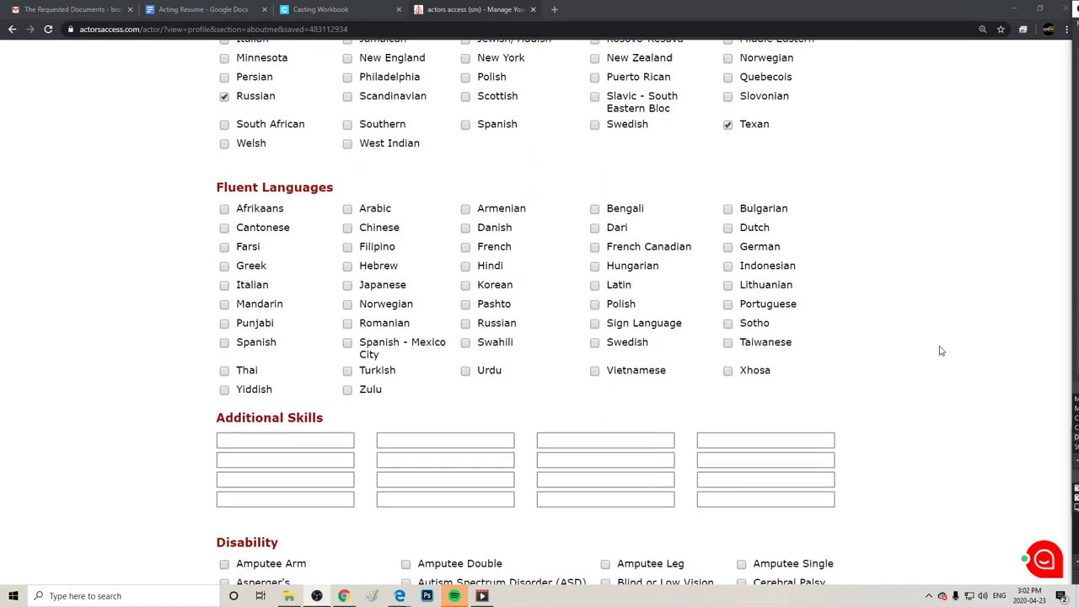
pyautogui.click(565, 439)
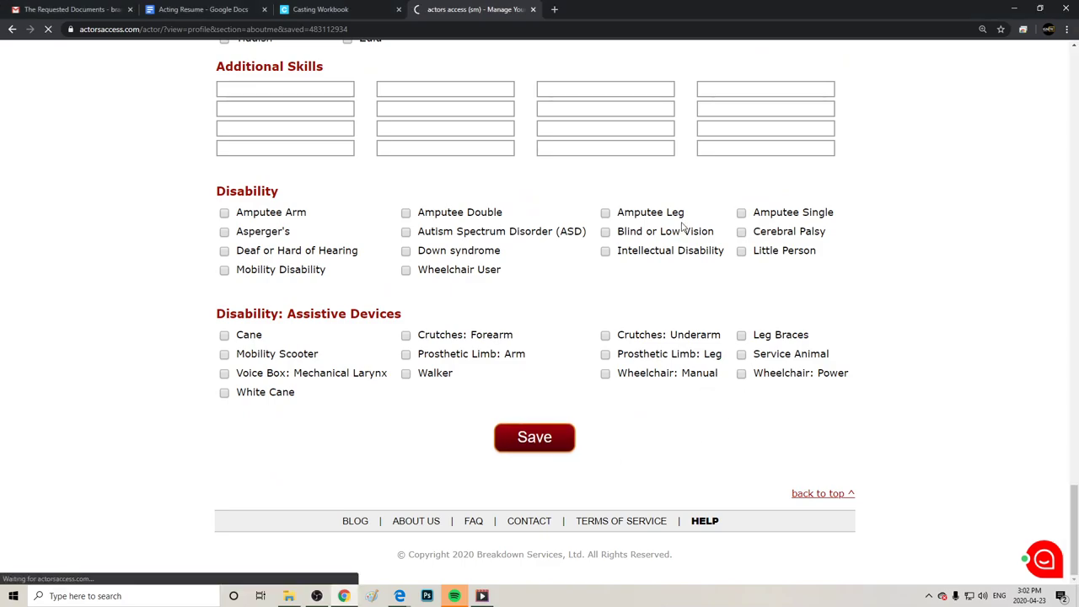
# Open the public résumé from the custom link settings.
pyautogui.moveTo(501, 183)
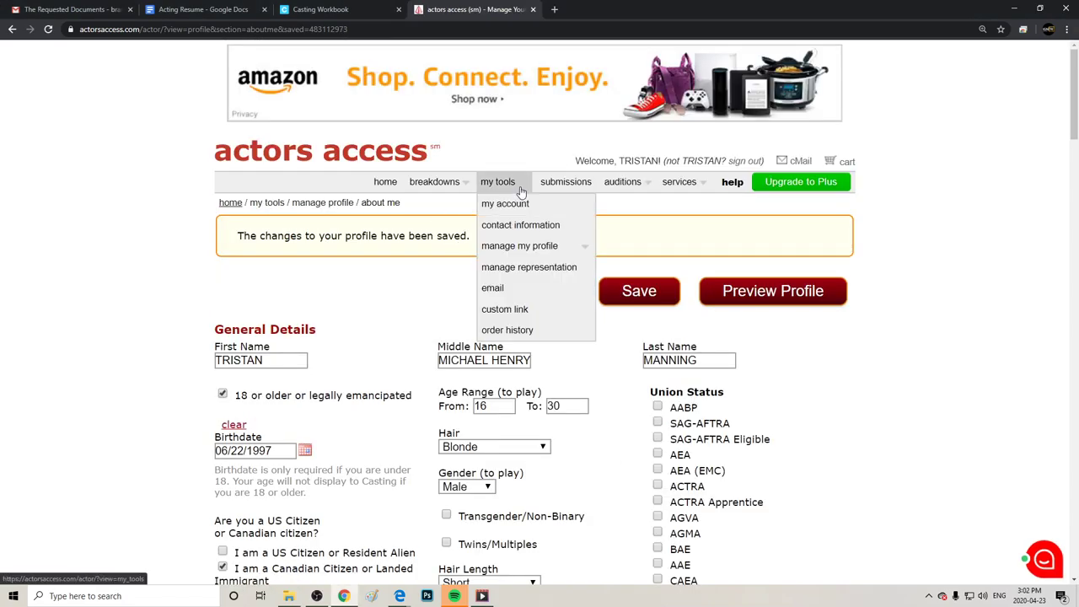
pyautogui.click(506, 310)
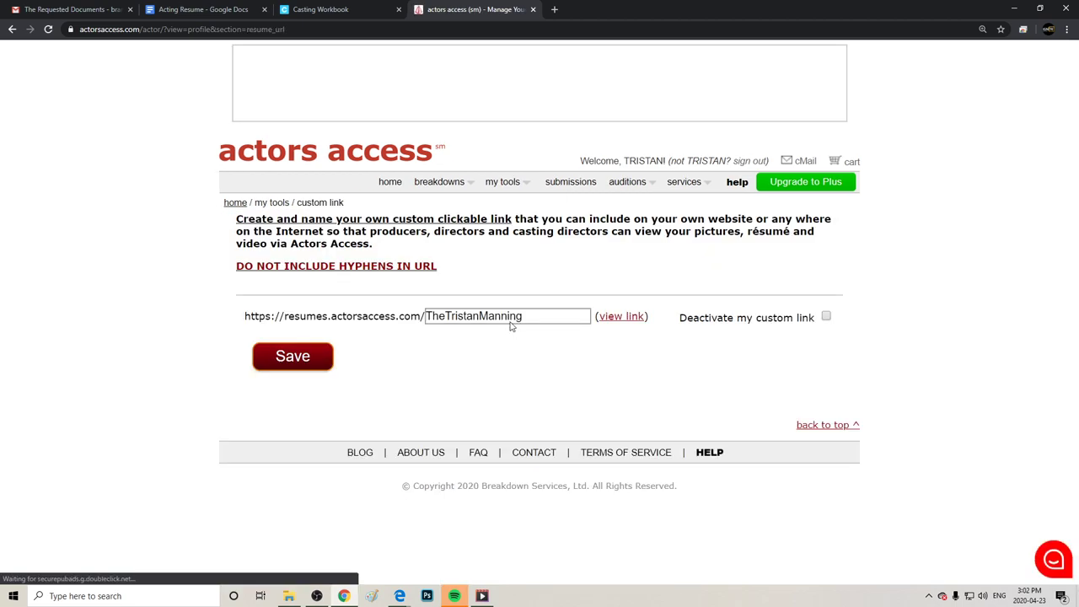
pyautogui.click(619, 317)
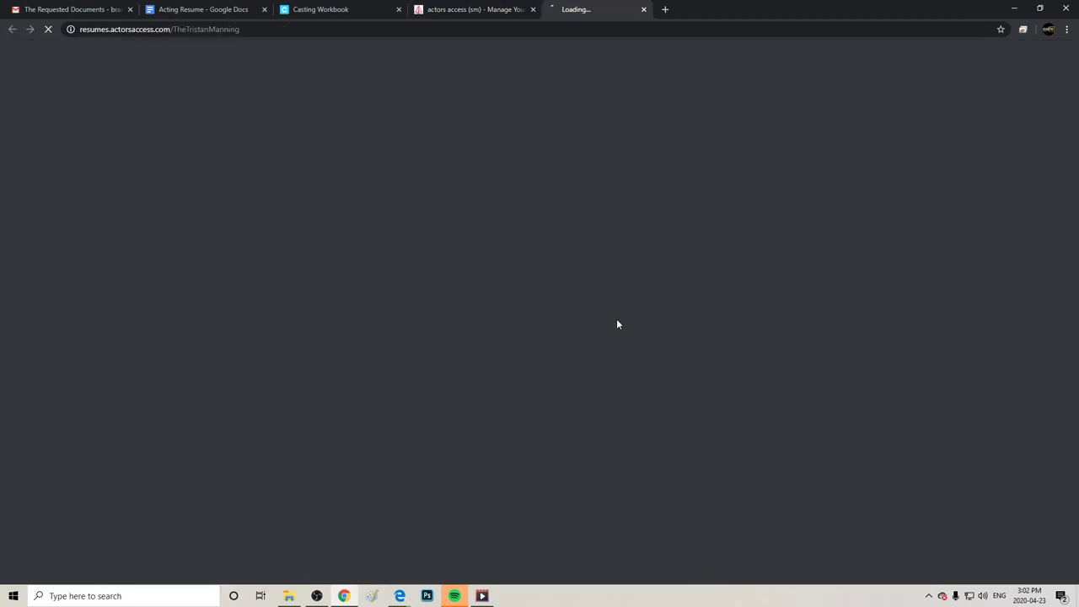
pyautogui.scroll(-3, 881, 281)
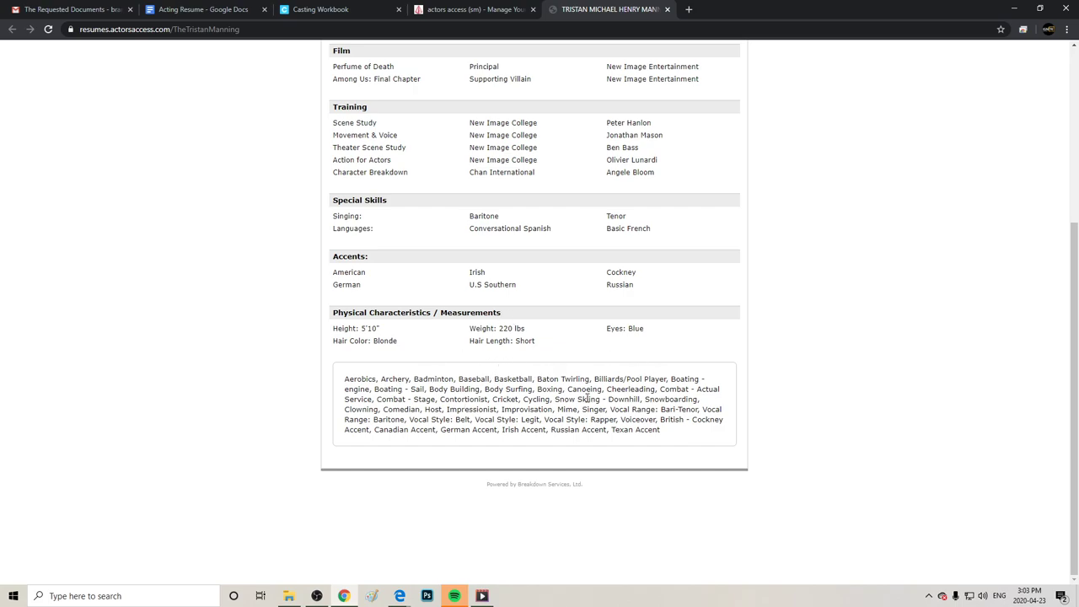
# Review the résumé's skills list, then close the résumé tab.
pyautogui.doubleClick(563, 410)
pyautogui.moveTo(758, 343); pyautogui.dragTo(719, 411)
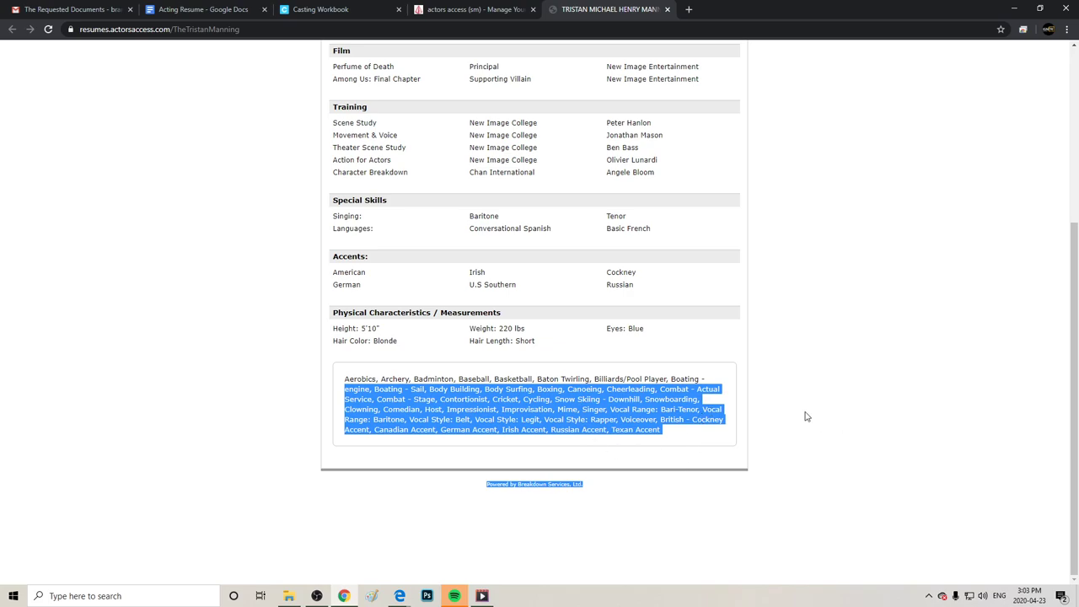
pyautogui.click(404, 241)
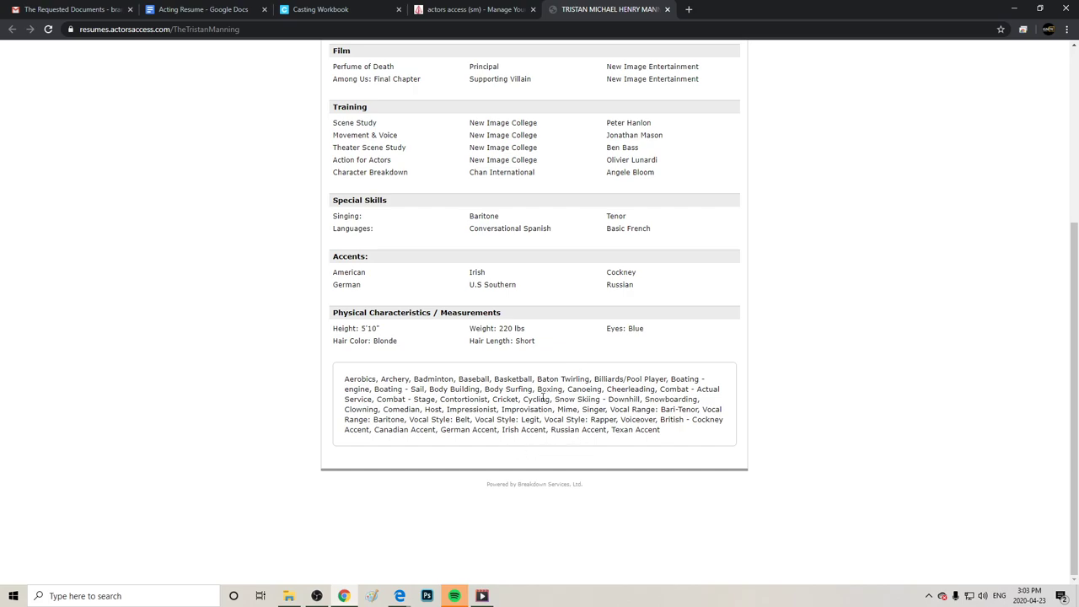
pyautogui.scroll(4, 806, 366)
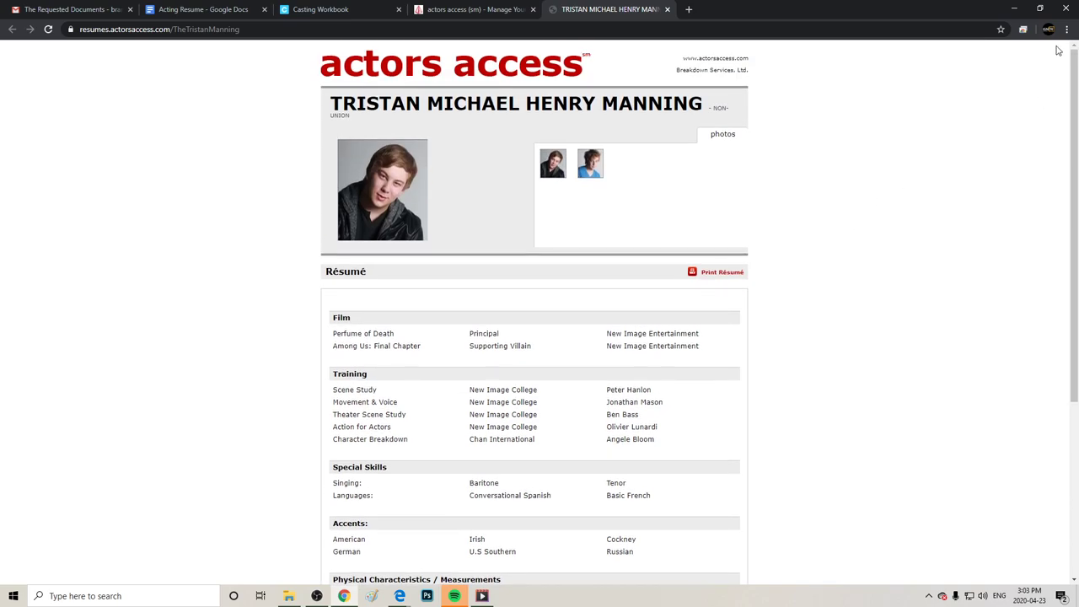
pyautogui.click(668, 11)
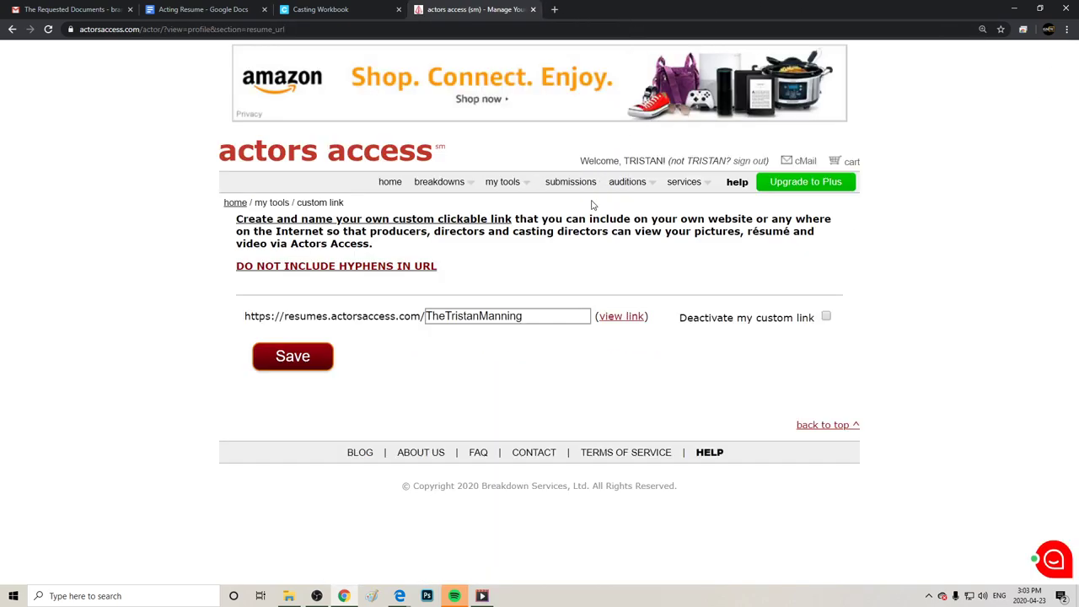
pyautogui.moveTo(502, 182)
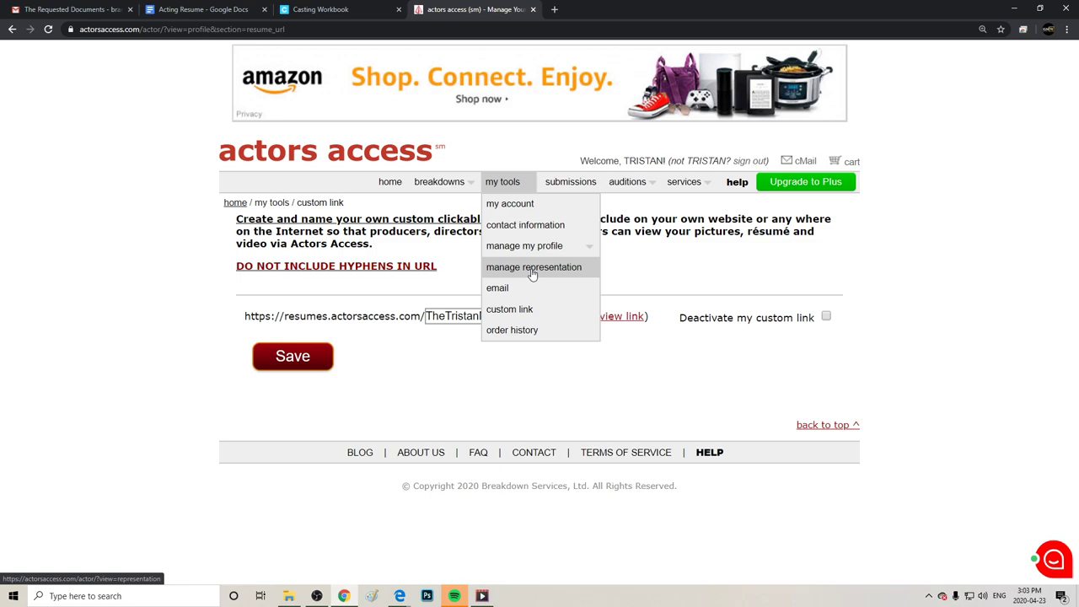
pyautogui.moveTo(528, 260)
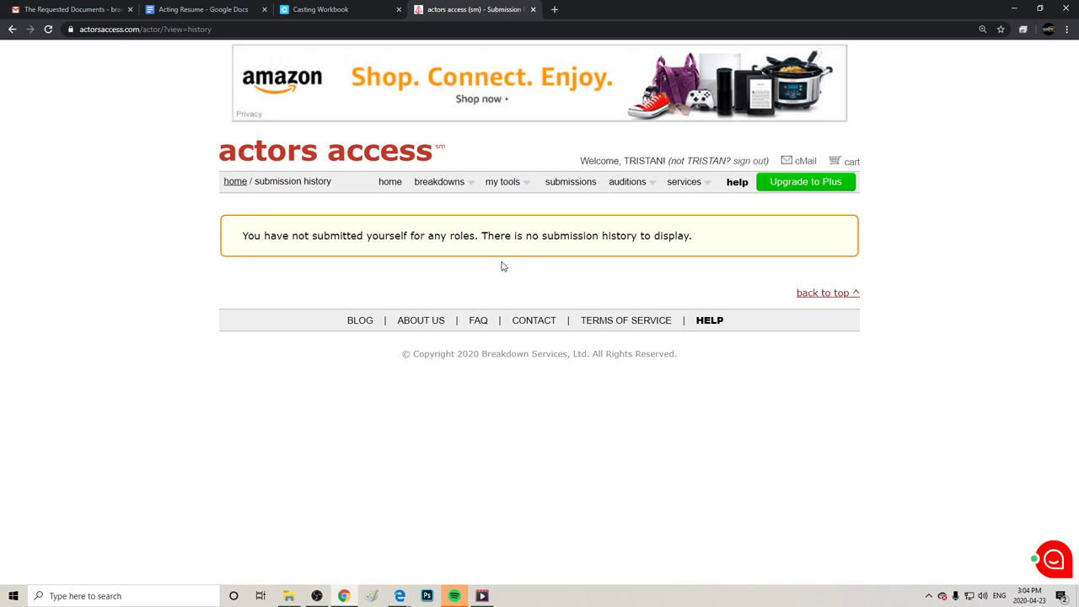
# Open My Schedules filtered to current schedules, which shows none to display.
pyautogui.moveTo(624, 179)
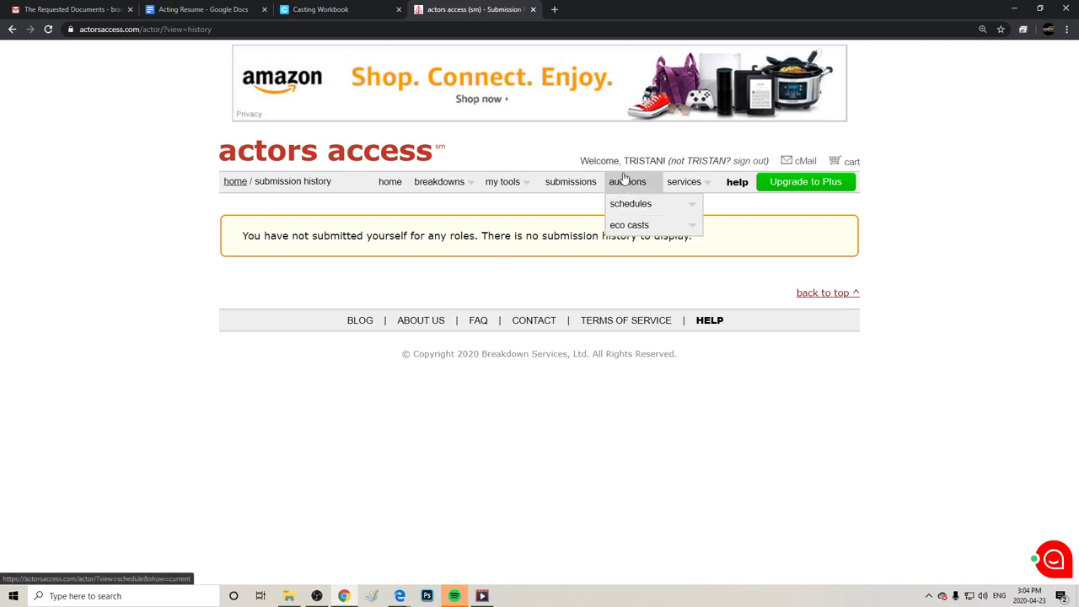
pyautogui.moveTo(633, 203)
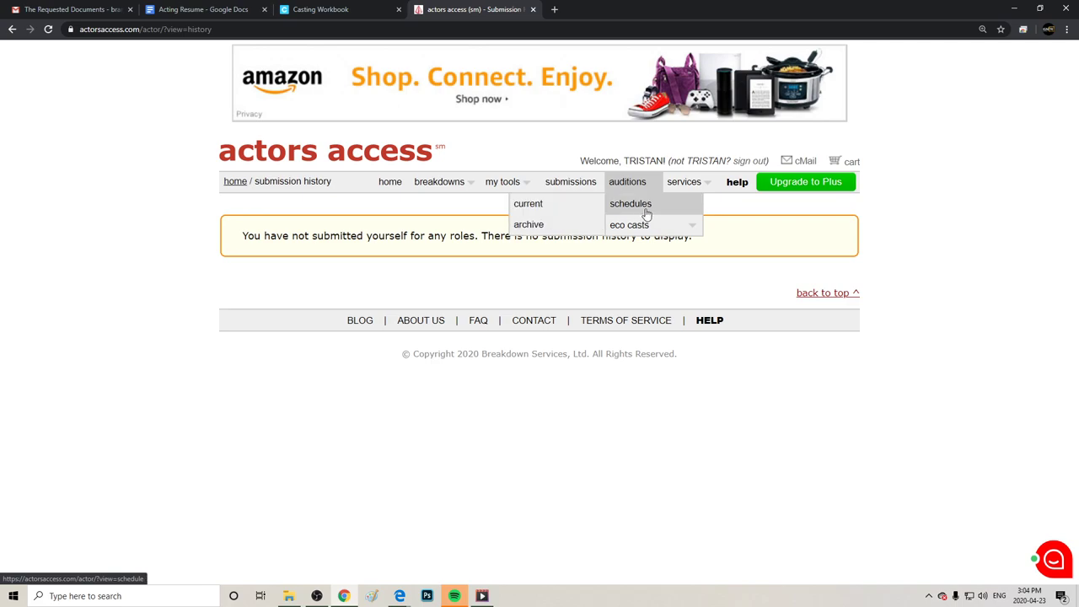
pyautogui.click(647, 212)
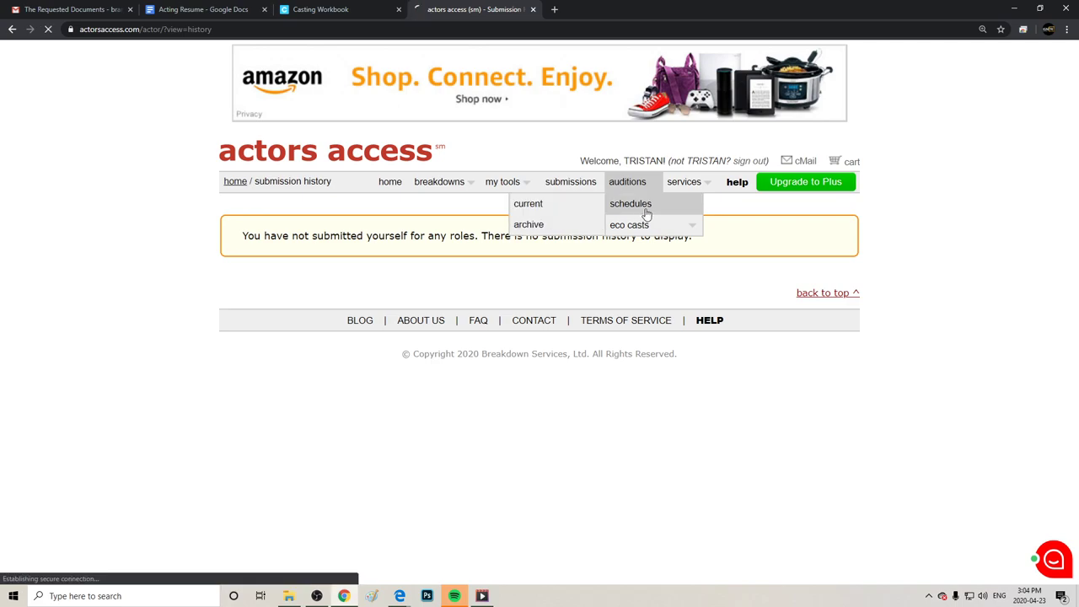
pyautogui.click(531, 215)
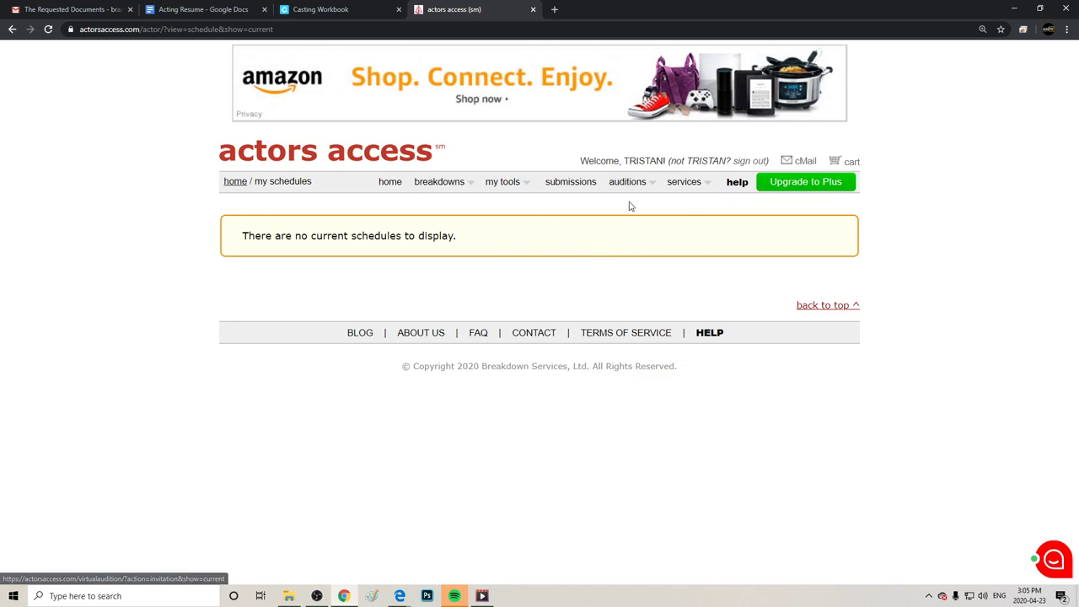
# Show the Actors Access services menu listing get sides, talent link and blog.
pyautogui.moveTo(703, 188)
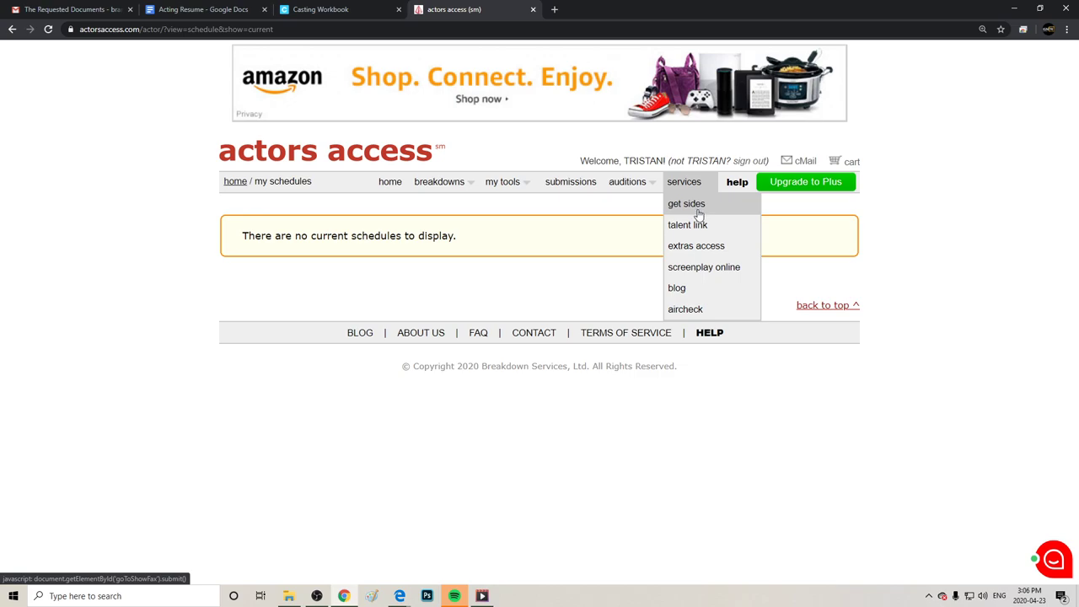
# Open About Talent Link in a new tab, then return to the Actors Access services menu.
pyautogui.click(705, 226)
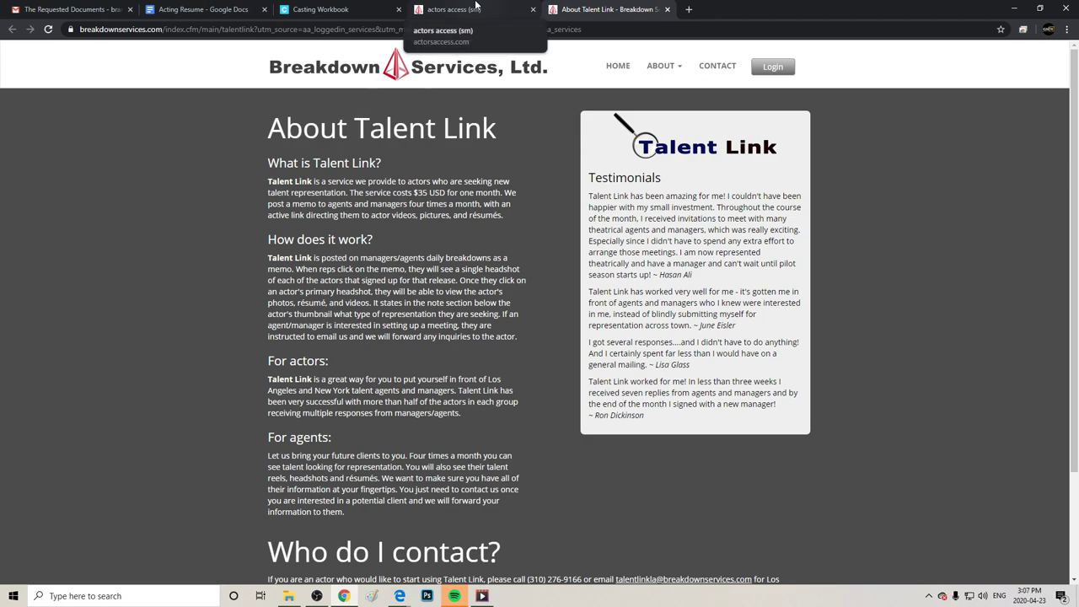
pyautogui.click(477, 9)
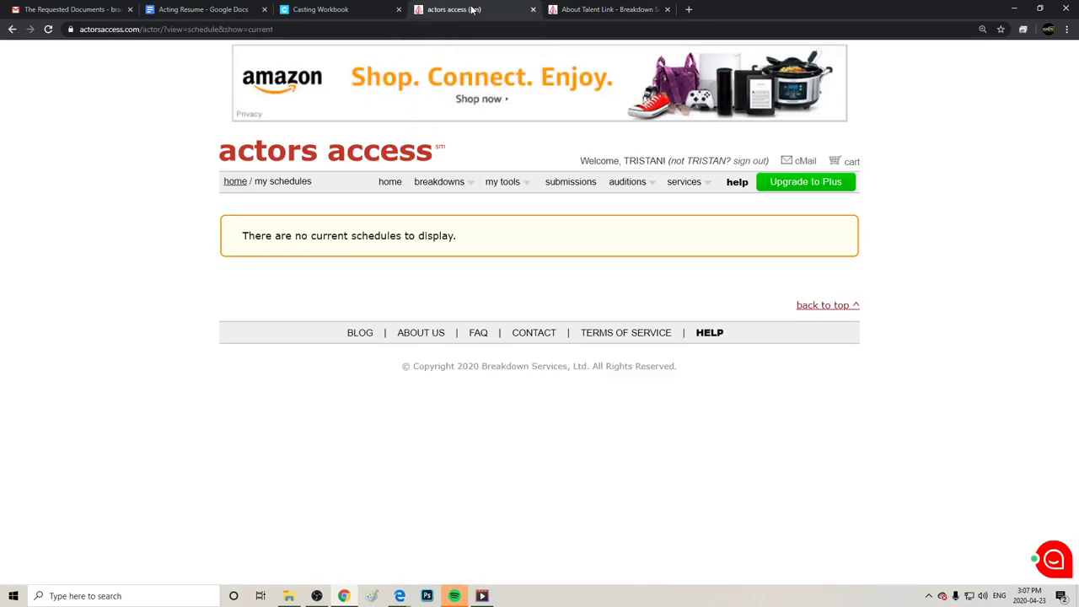
pyautogui.moveTo(681, 181)
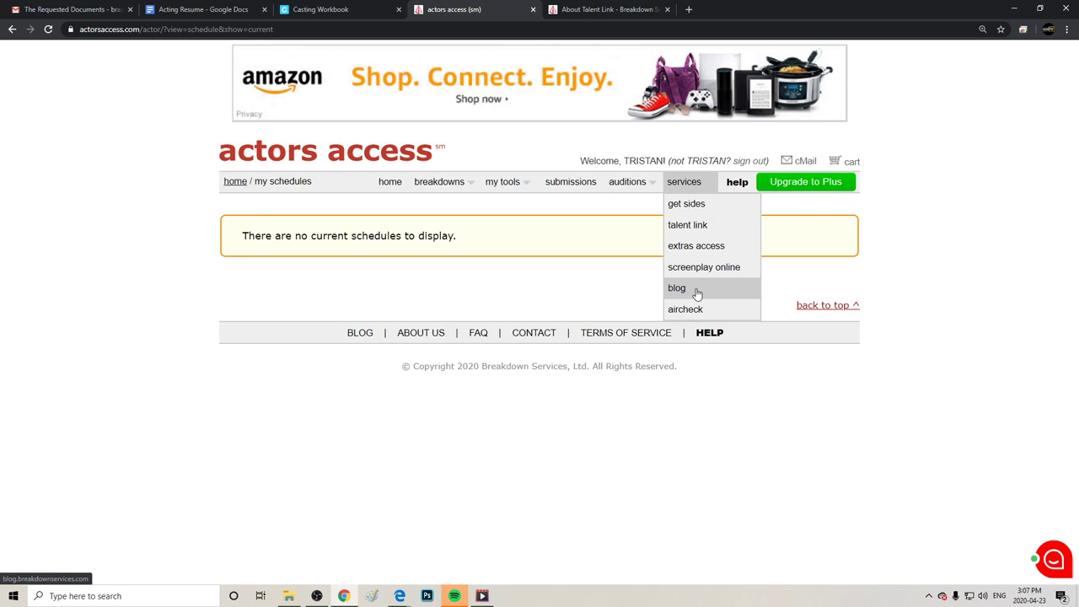
# Open the Breakdown Services blog and scroll down through its articles.
pyautogui.click(697, 291)
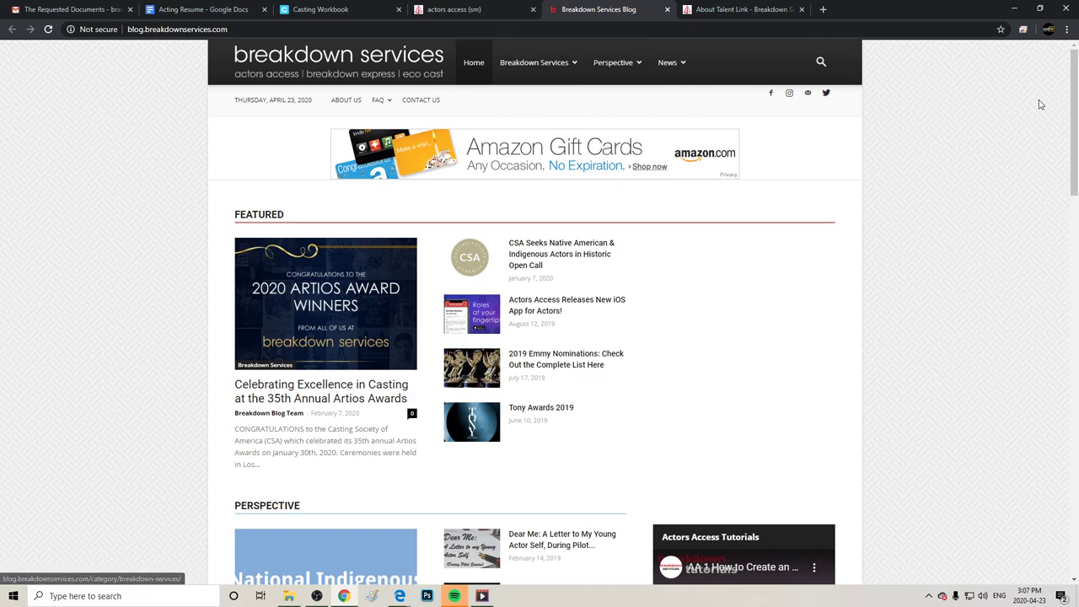
pyautogui.scroll(-1, 969, 284)
pyautogui.scroll(-8, 969, 285)
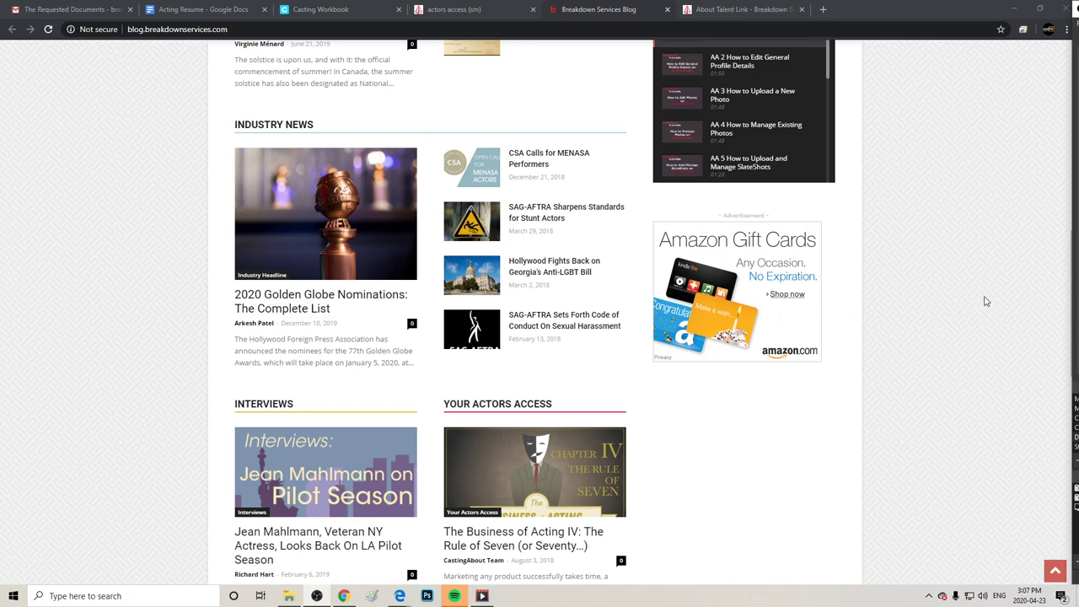
pyautogui.scroll(-3, 978, 346)
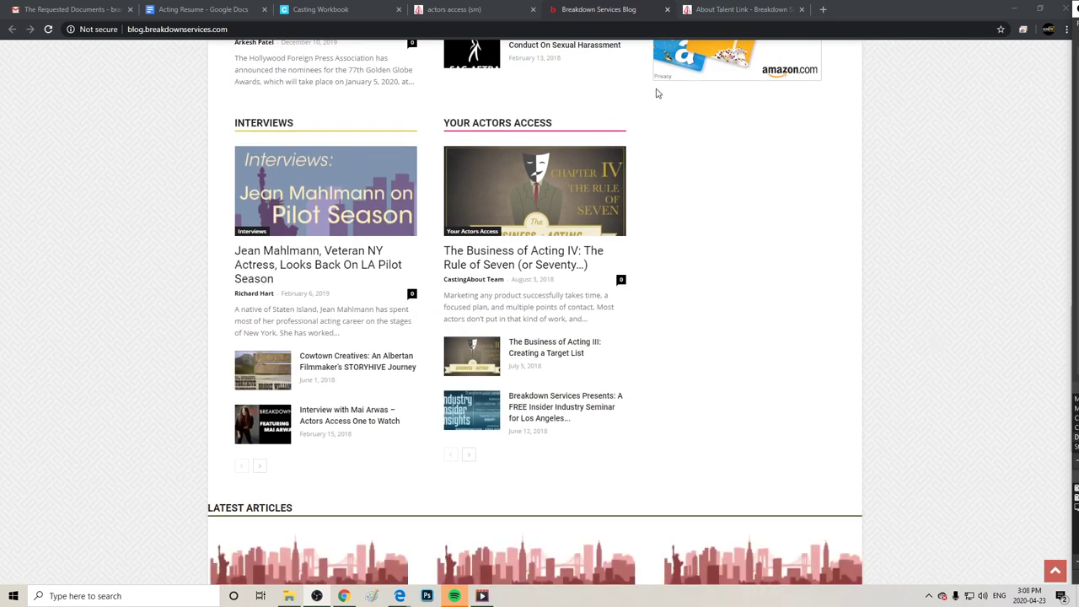
# Close the About Talent Link tab, browse the blog a bit more, then close it.
pyautogui.click(769, 10)
pyautogui.click(801, 9)
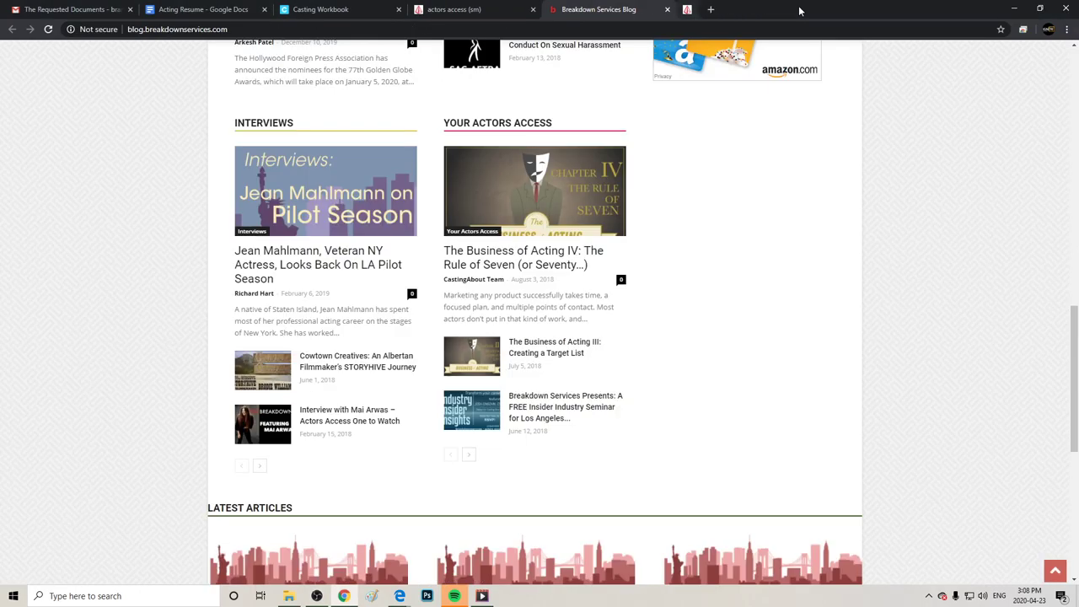
pyautogui.scroll(-3, 835, 278)
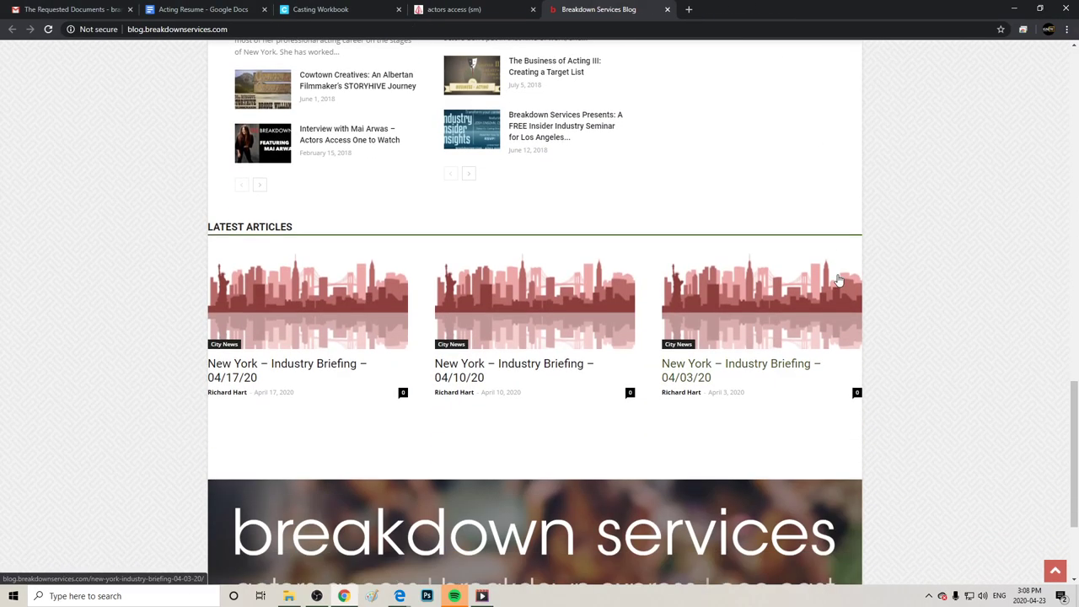
pyautogui.scroll(-3, 837, 281)
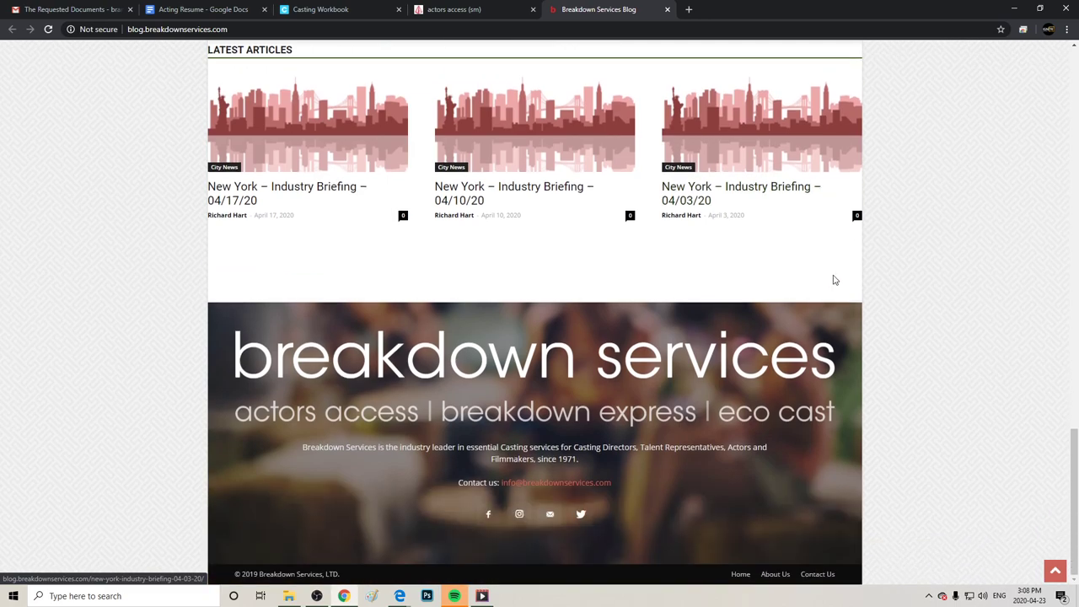
pyautogui.scroll(5, 835, 280)
pyautogui.rightClick(834, 253)
pyautogui.scroll(15, 831, 295)
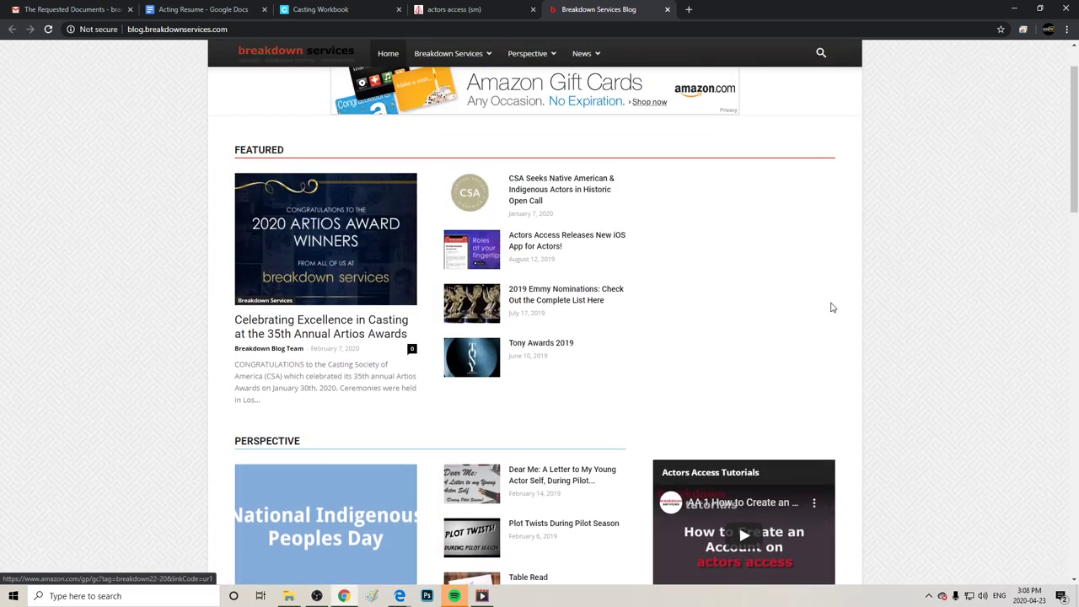
pyautogui.scroll(2, 831, 307)
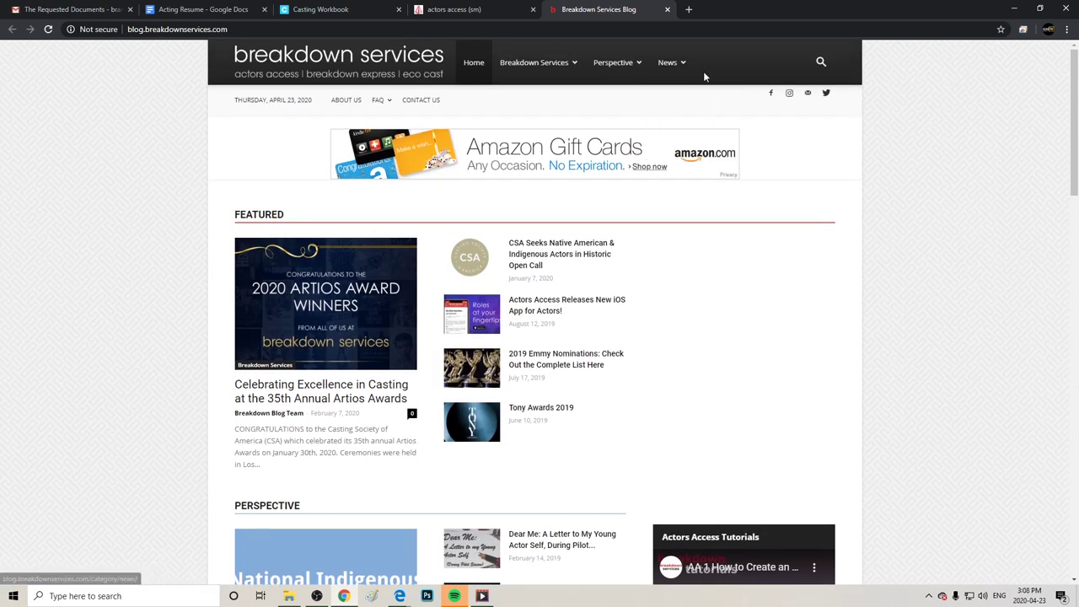
pyautogui.click(668, 10)
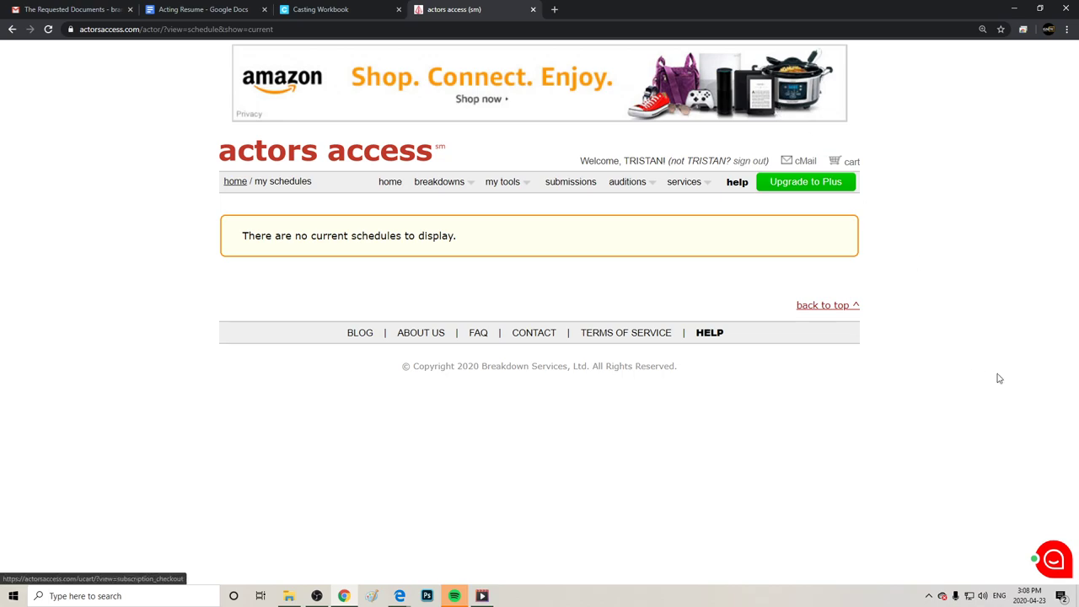
# Close the Amazon page opened by the banner ad and scroll the Casting Workbook pricing page to the top.
pyautogui.click(687, 118)
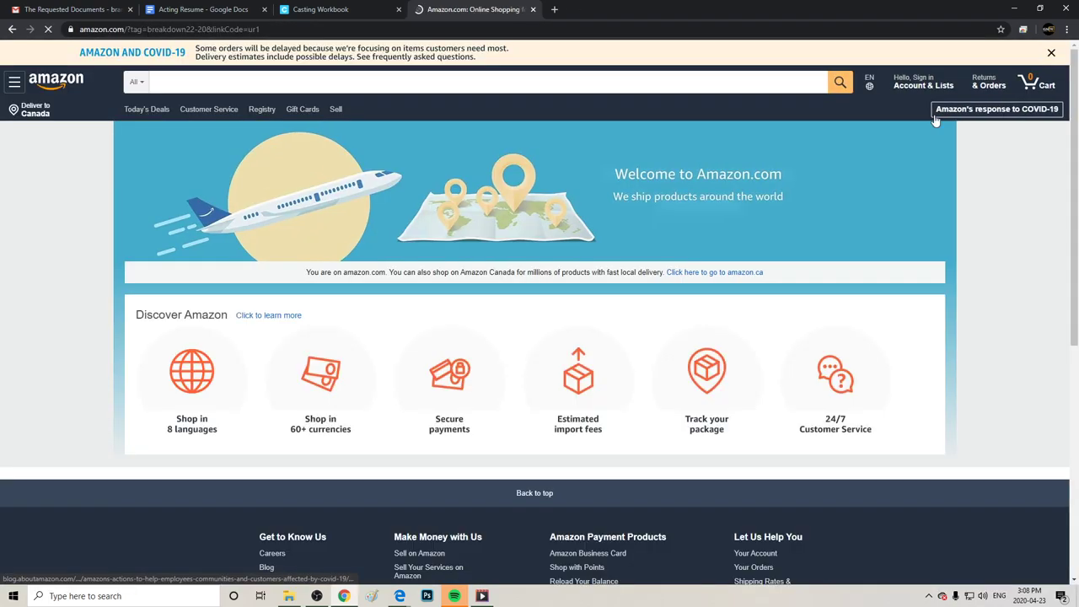
pyautogui.click(532, 10)
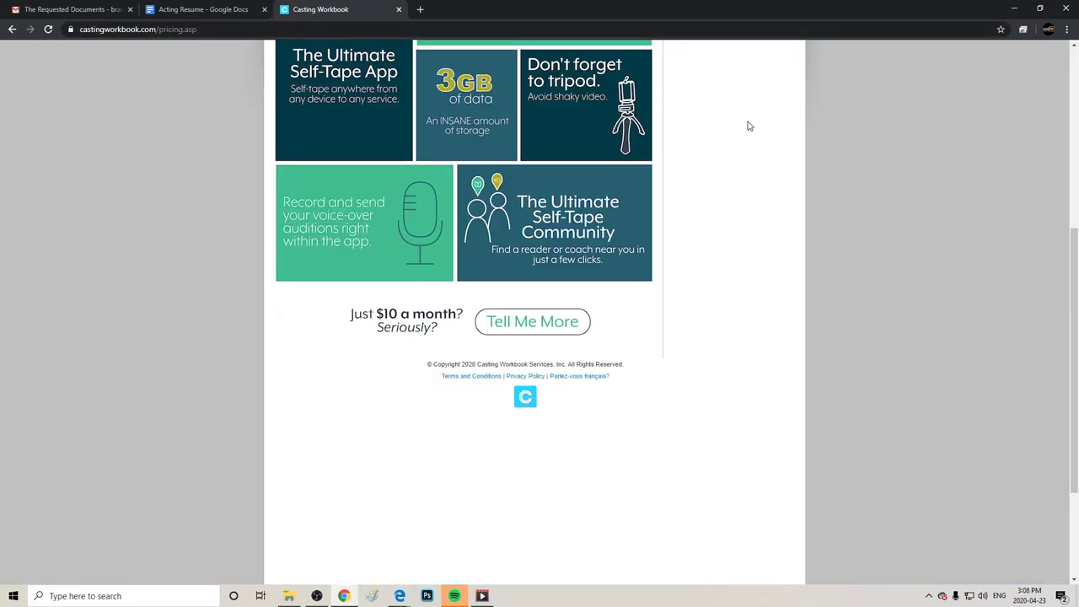
pyautogui.scroll(5, 975, 323)
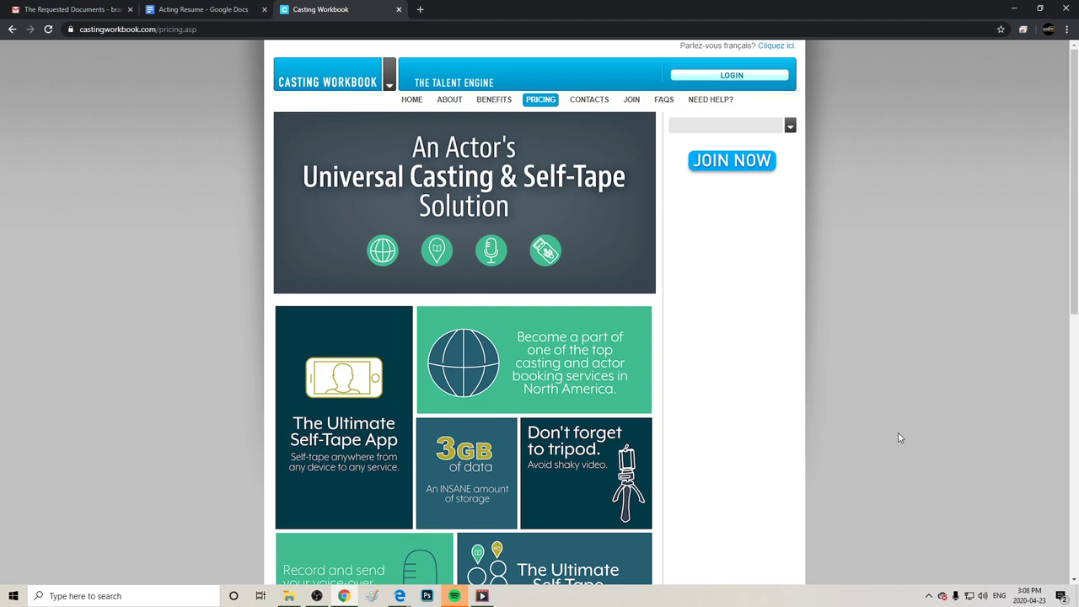
# Load castingnetworks.com.au in a new tab, then go back to the Casting Workbook tab.
pyautogui.click(420, 10)
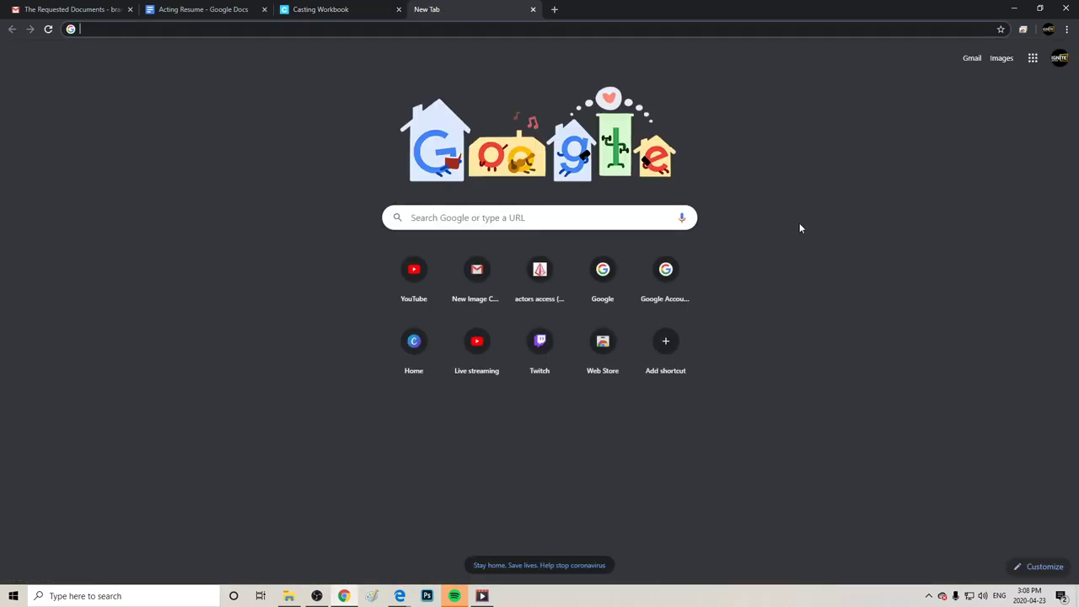
pyautogui.write('n')
pyautogui.press('BackSpace')
pyautogui.write('ca')
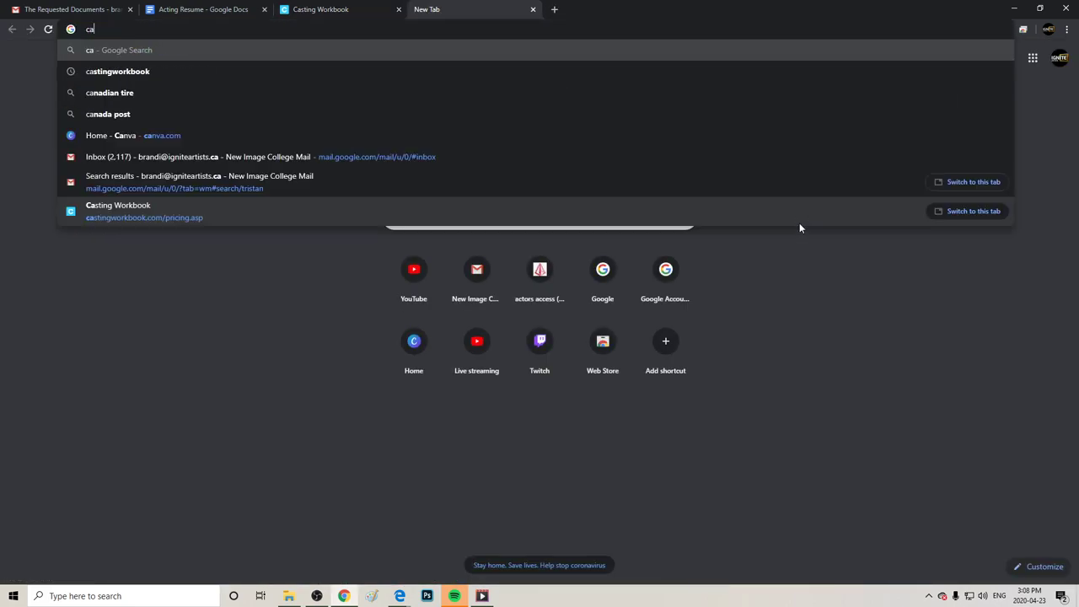
pyautogui.write('stingnetowk')
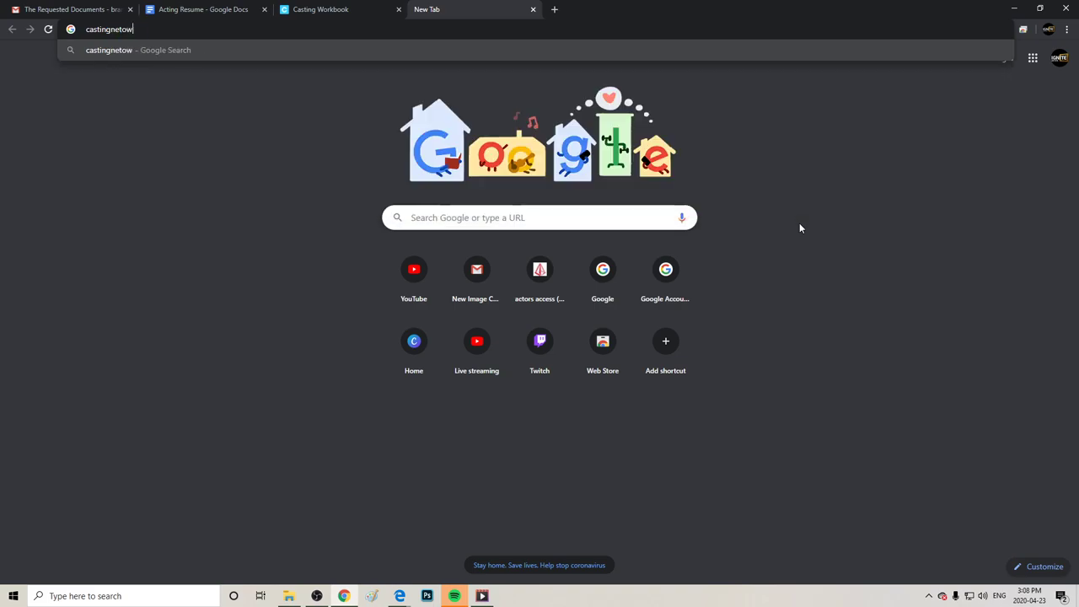
pyautogui.press('BackSpace')
pyautogui.press('BackSpace')
pyautogui.press('BackSpace')
pyautogui.write('orks.')
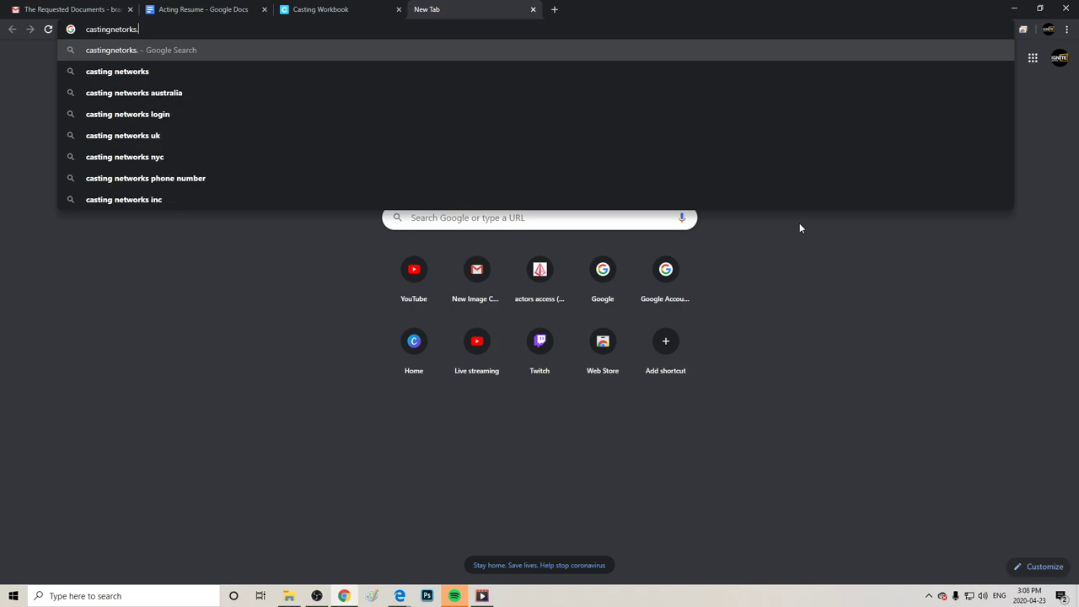
pyautogui.press('BackSpace')
pyautogui.press('BackSpace')
pyautogui.press('BackSpace')
pyautogui.press('BackSpace')
pyautogui.press('BackSpace')
pyautogui.write('w')
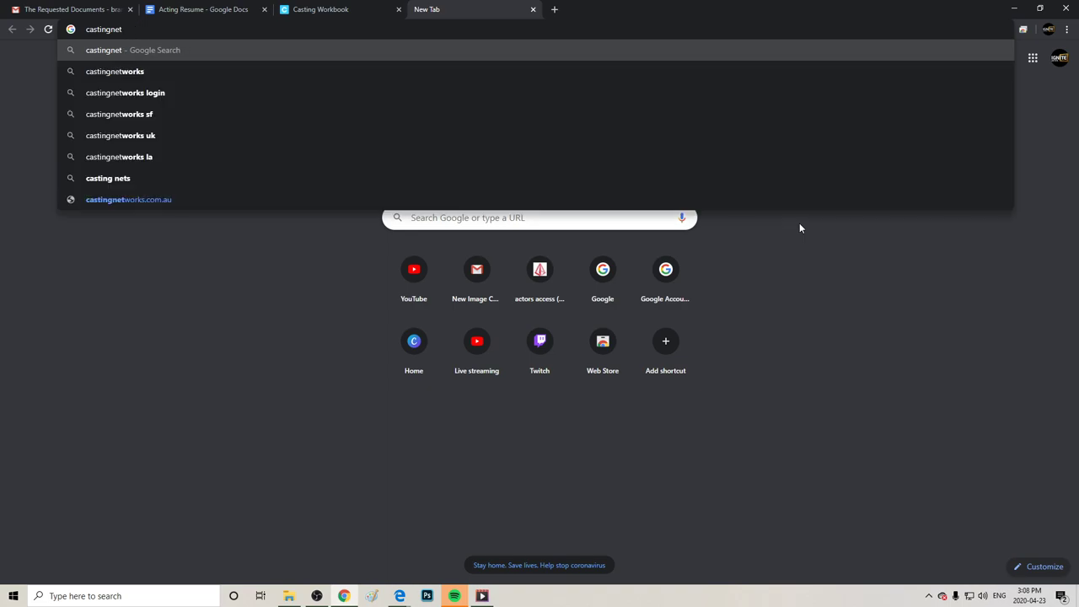
pyautogui.write('ork')
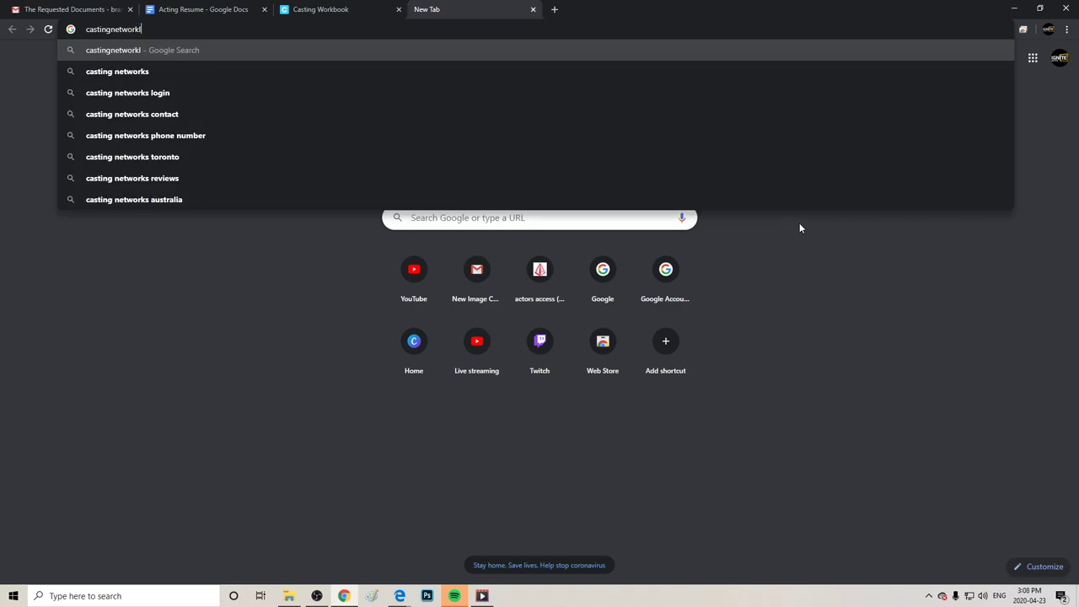
pyautogui.write('s.com.au')
pyautogui.press('Return')
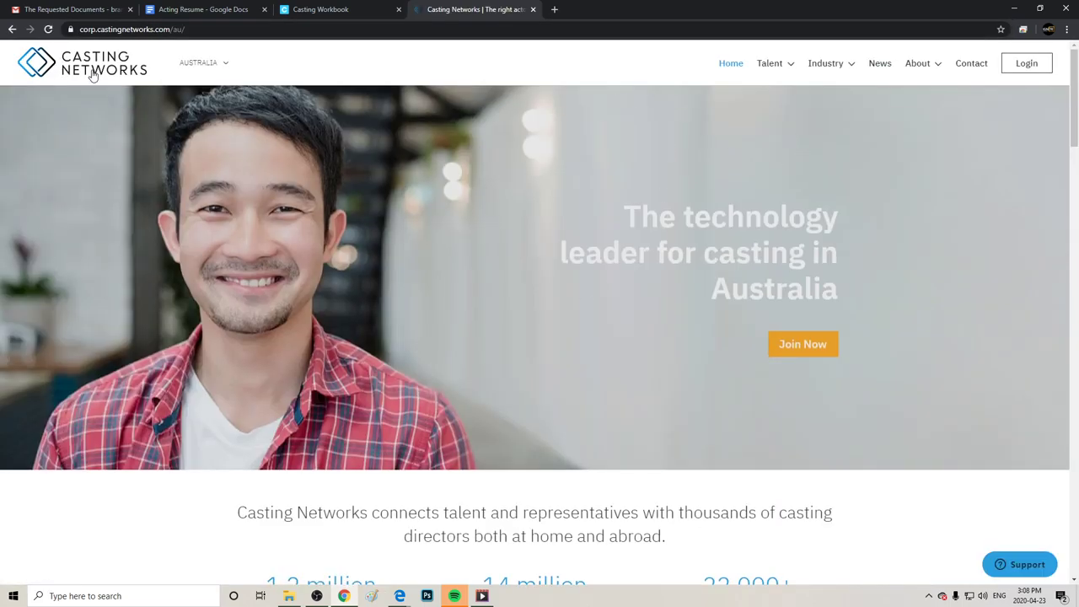
pyautogui.click(325, 8)
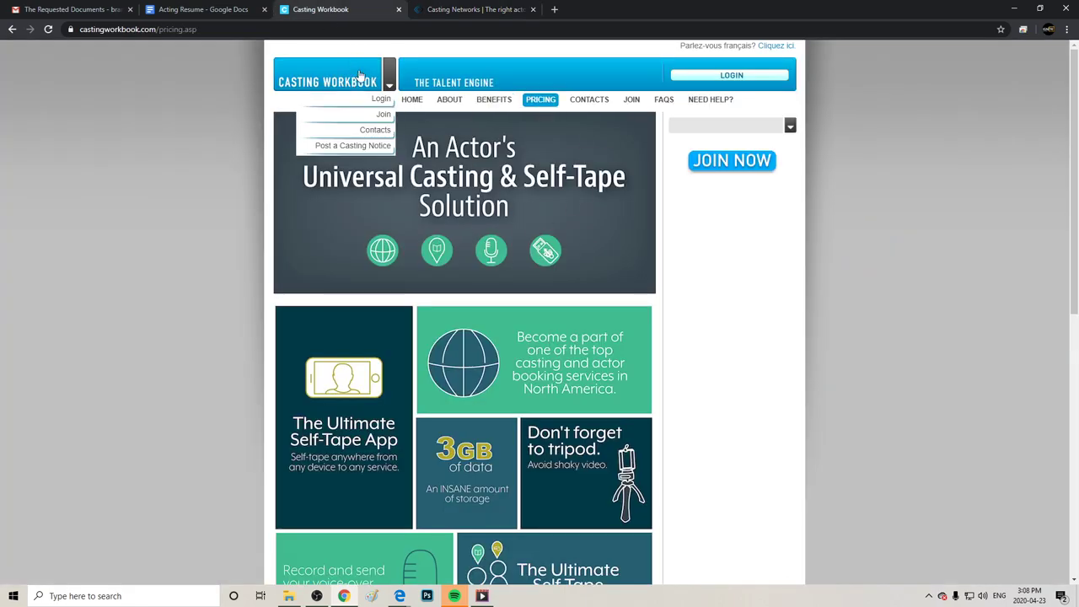
# Go to the Casting Workbook home page via its logo and dismiss the popup menu.
pyautogui.click(353, 91)
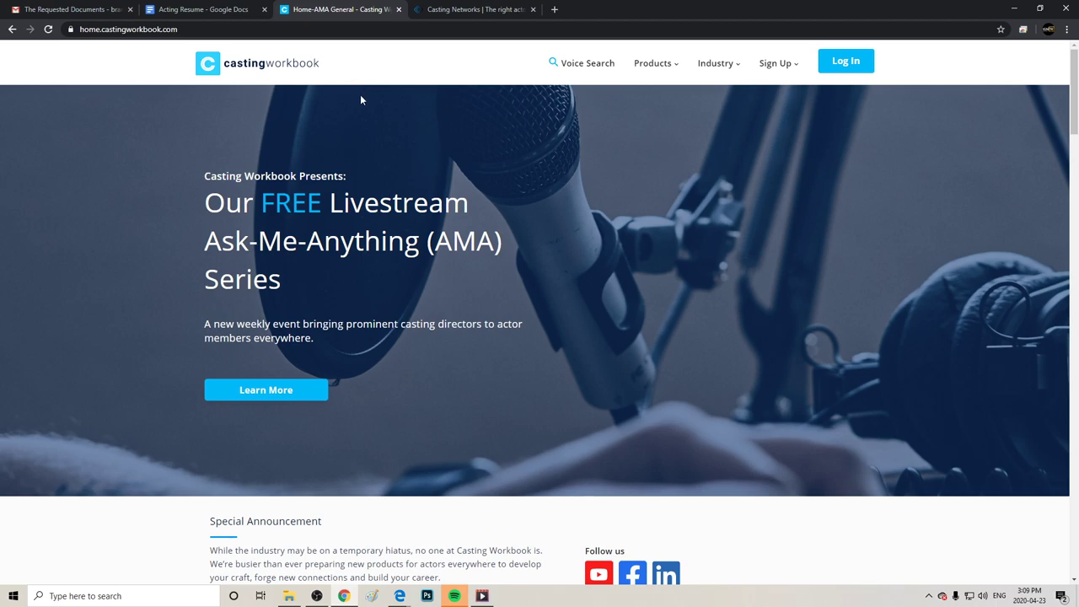
pyautogui.rightClick(351, 121)
pyautogui.click(314, 123)
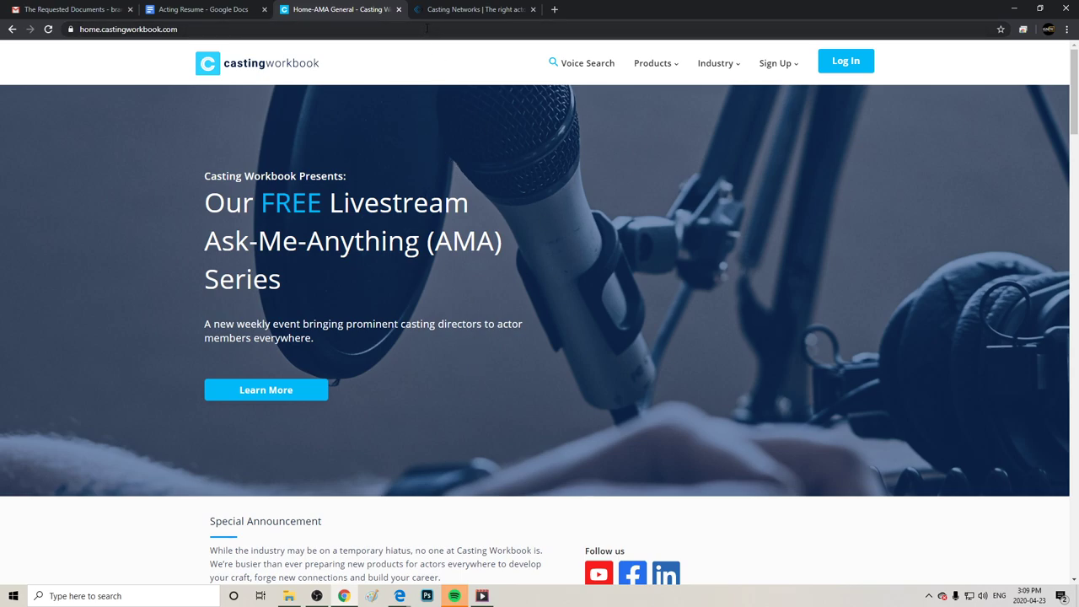
# Close the Casting Workbook tab, leaving the Casting Networks Australia page open.
pyautogui.click(474, 7)
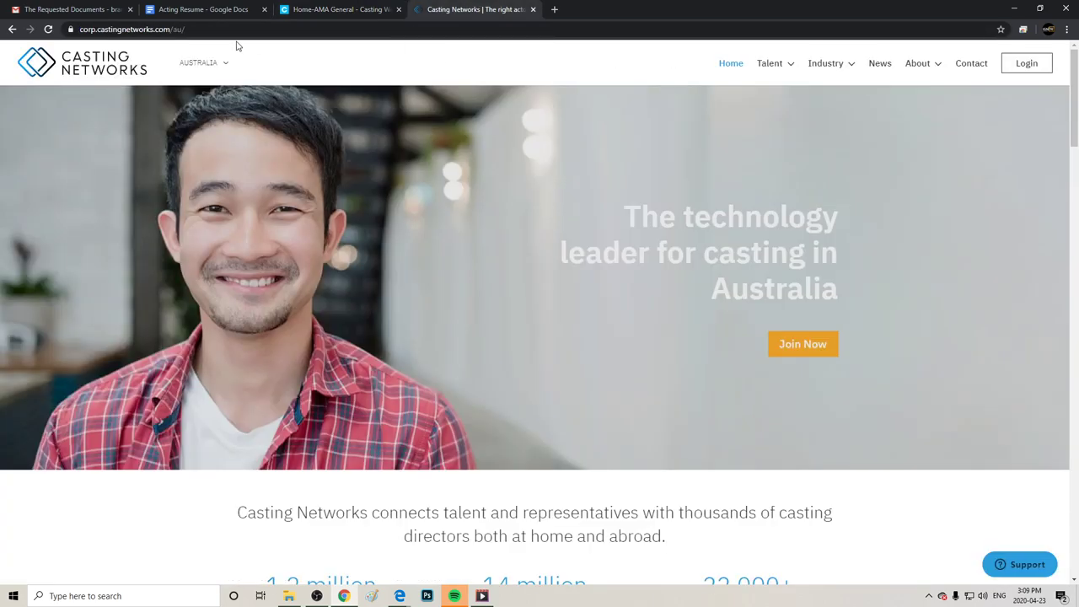
pyautogui.click(291, 9)
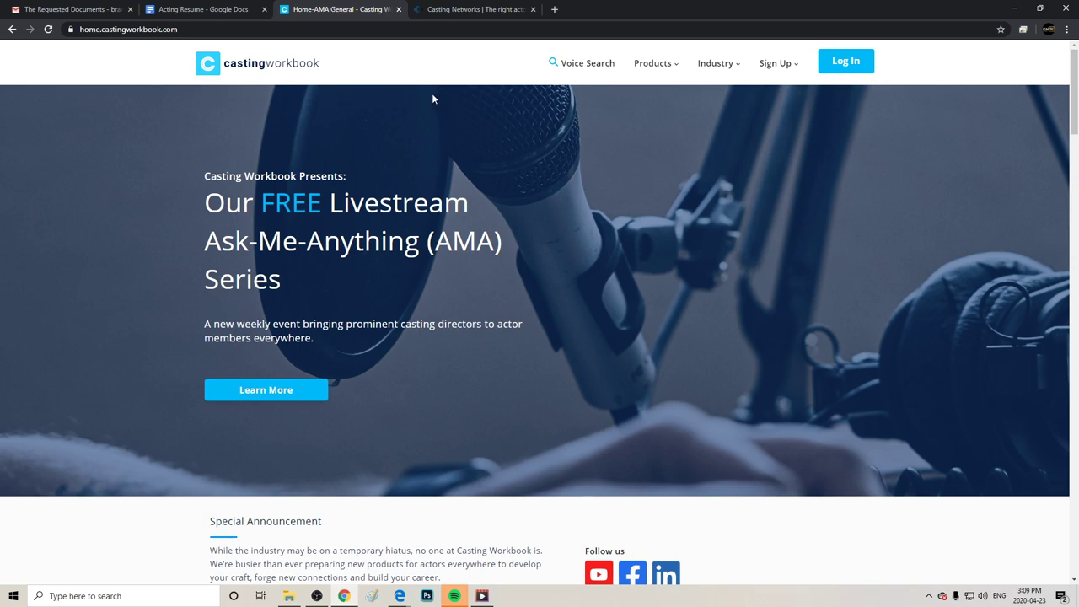
pyautogui.click(399, 9)
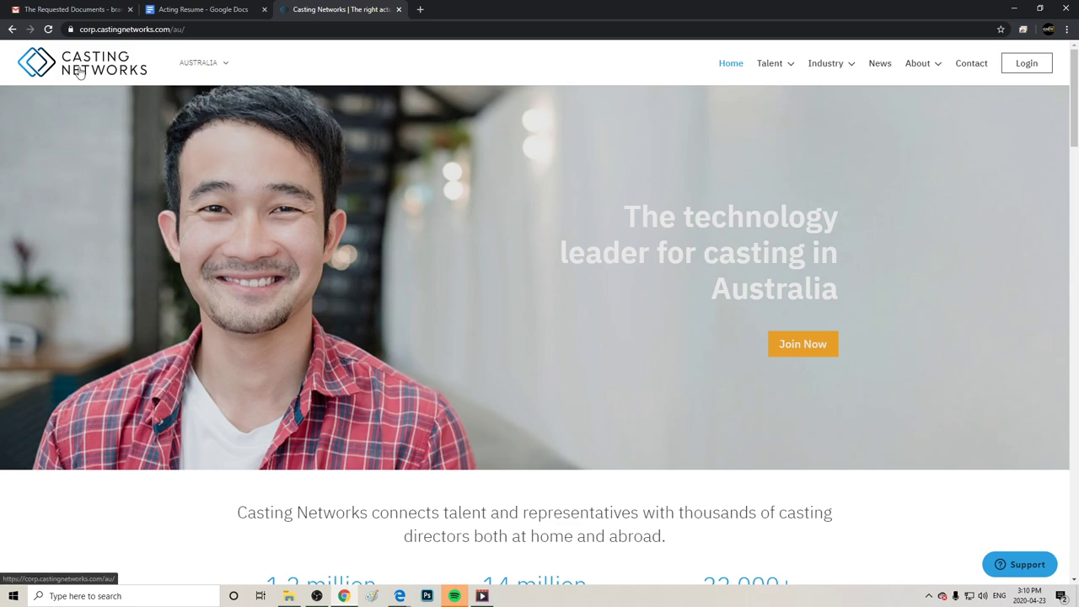
# Choose Canada from the region dropdown beside the Casting Networks logo.
pyautogui.moveTo(199, 64)
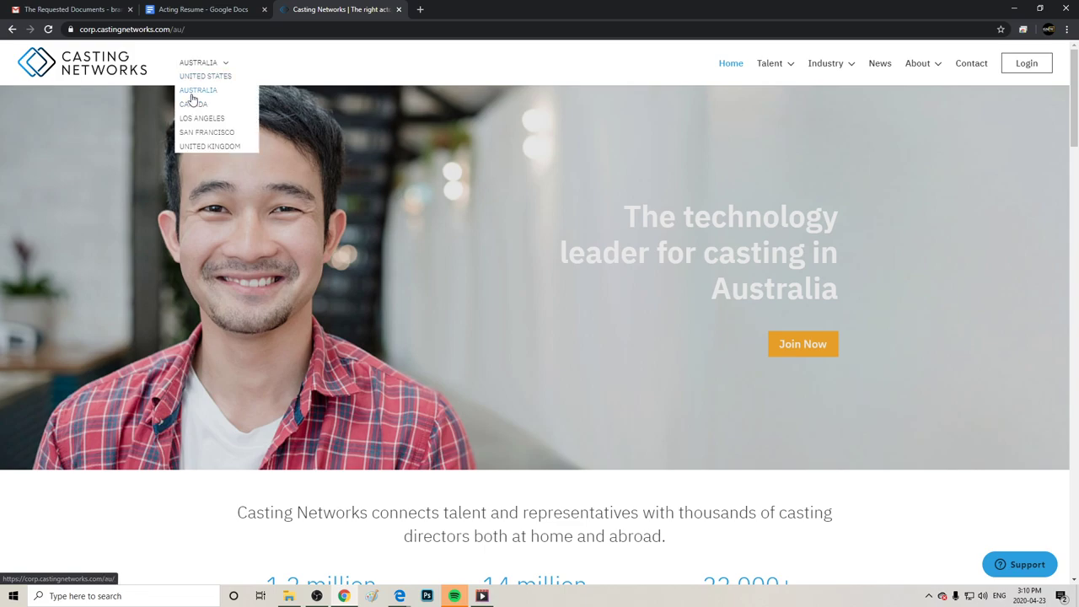
pyautogui.click(193, 105)
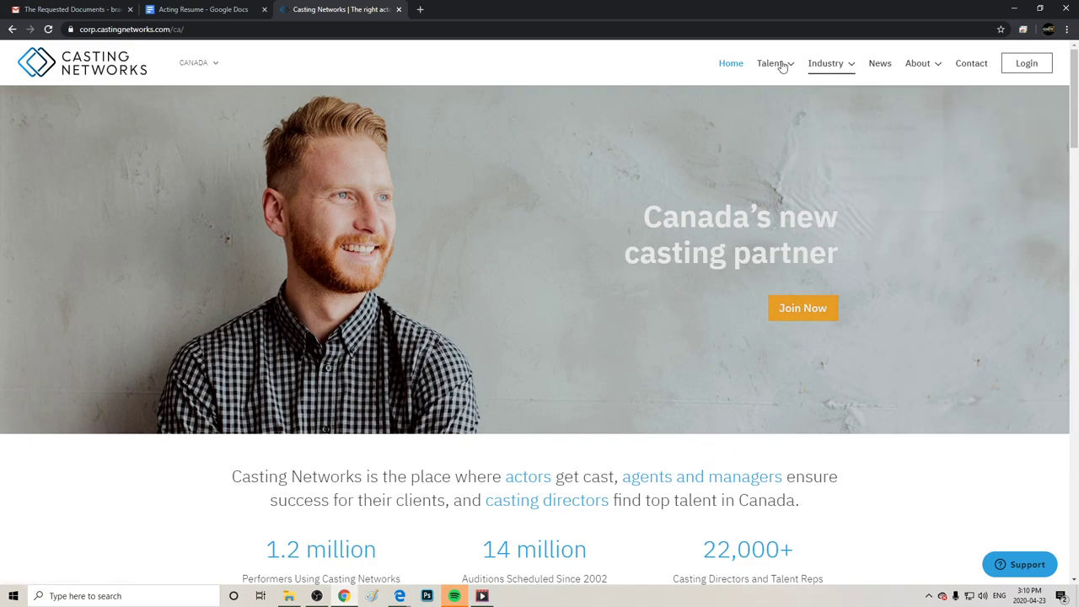
pyautogui.moveTo(784, 82)
pyautogui.moveTo(824, 74)
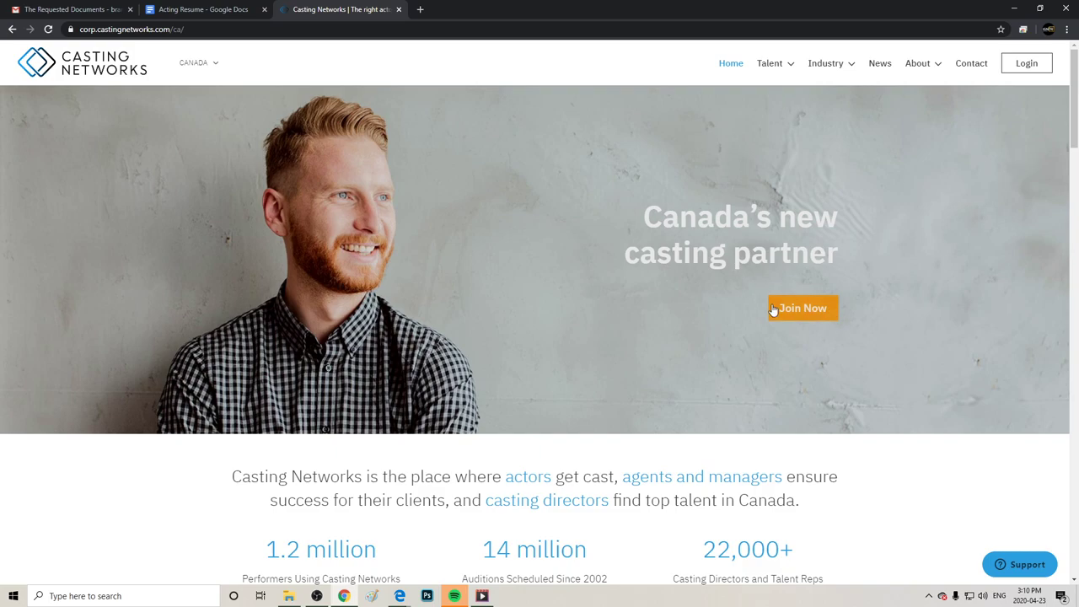
# Start Join Now sign-up and enter the actor's e-mail in Email Address and Confirm Email Address.
pyautogui.click(807, 314)
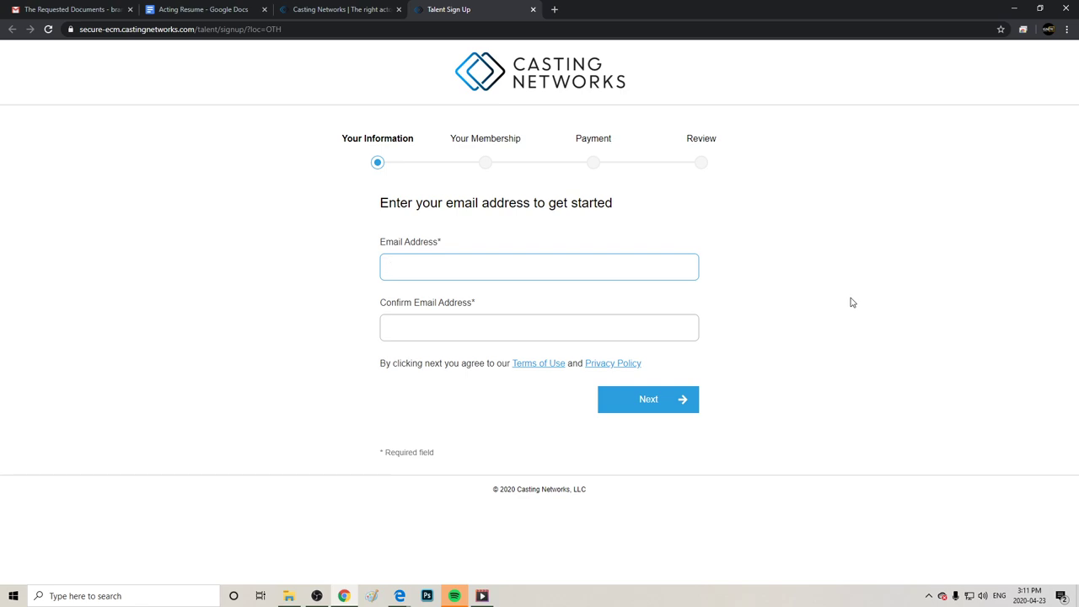
pyautogui.click(611, 328)
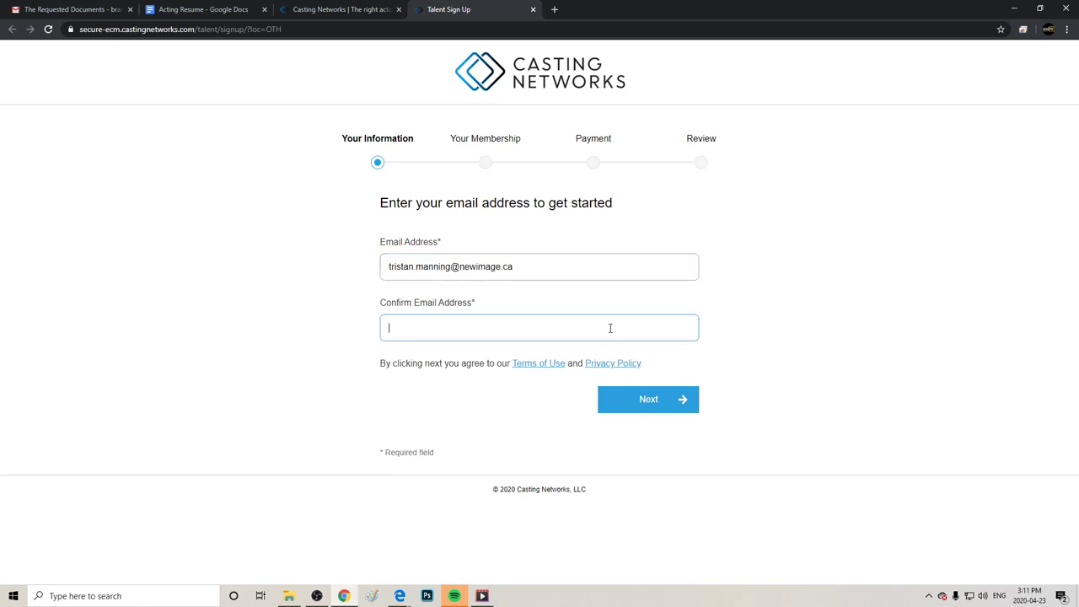
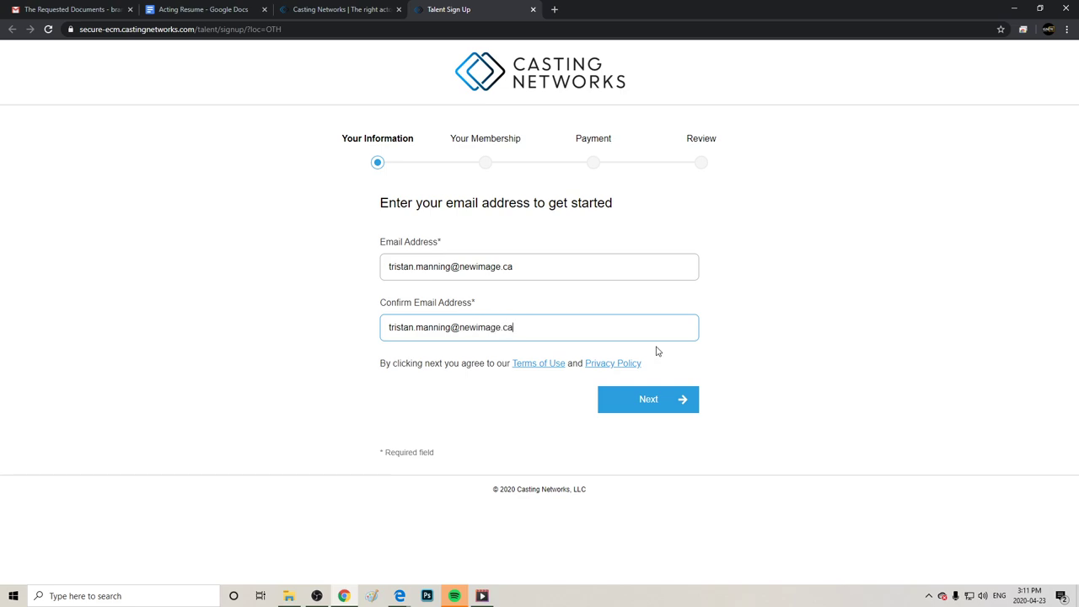
pyautogui.click(680, 410)
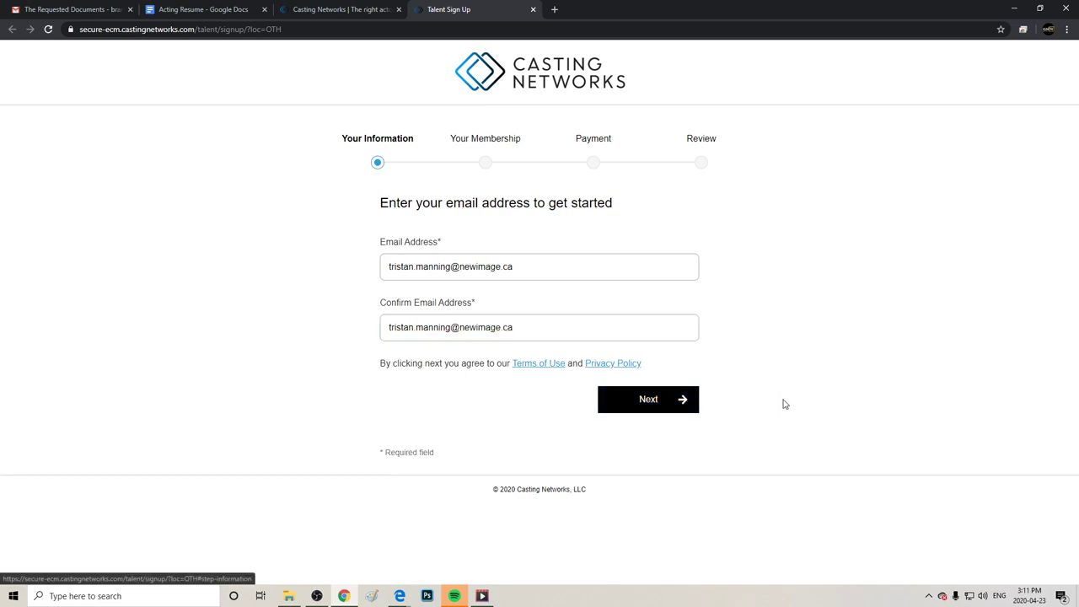
# Continue to Your Information and enter the actor's first and last name.
pyautogui.click(648, 412)
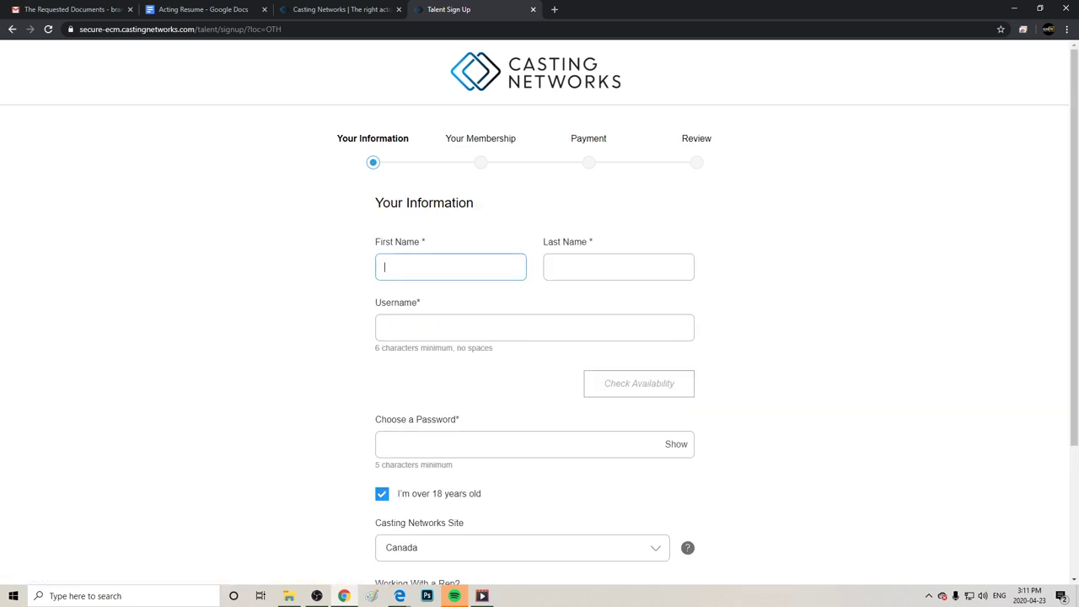
pyautogui.click(473, 270)
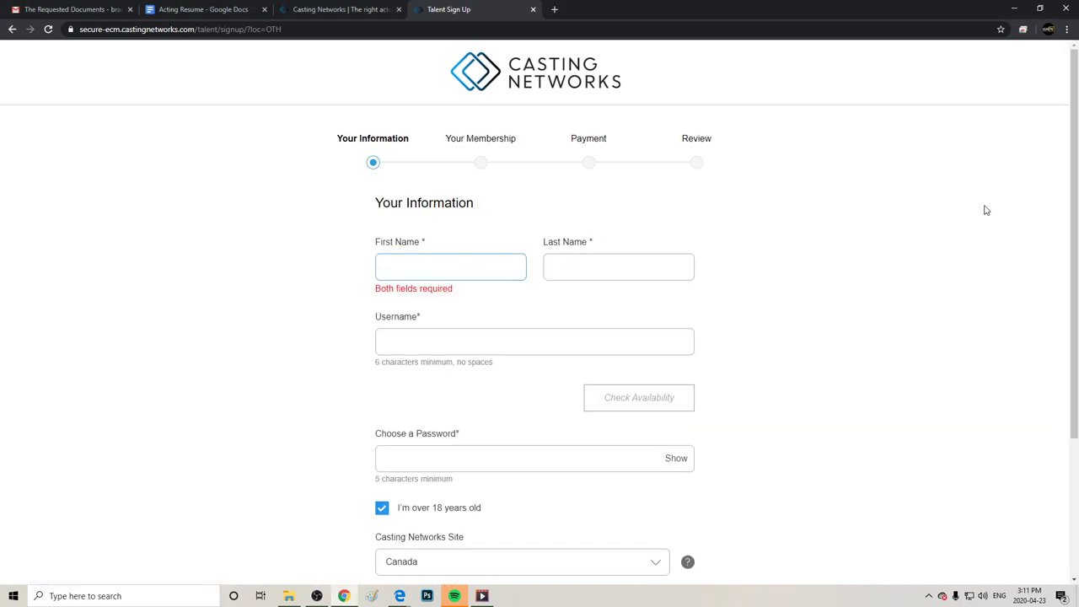
pyautogui.press('Tab')
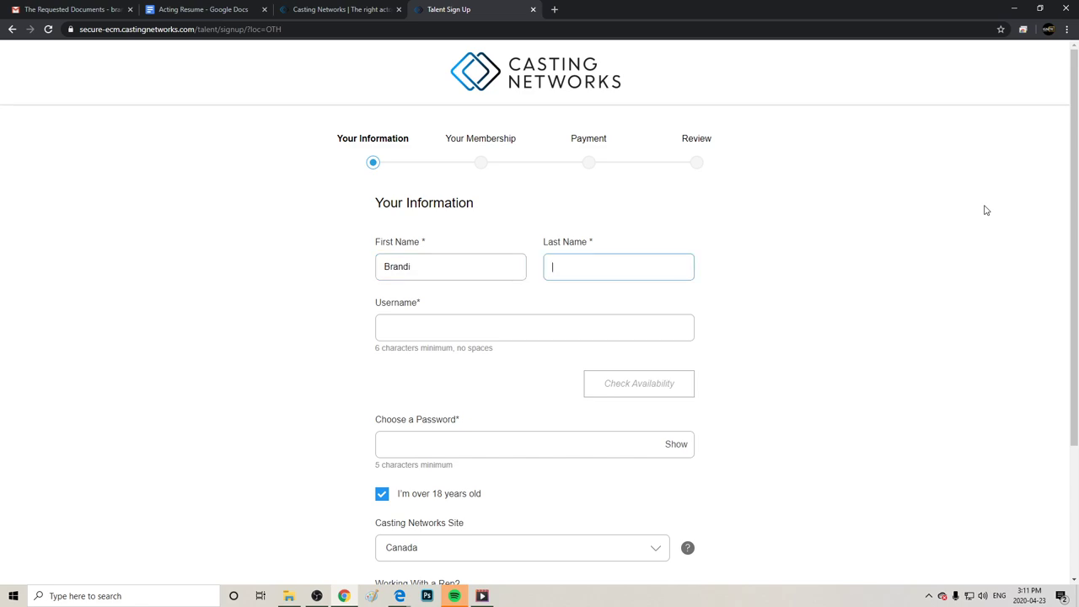
pyautogui.hotkey('shift', 'Tab')
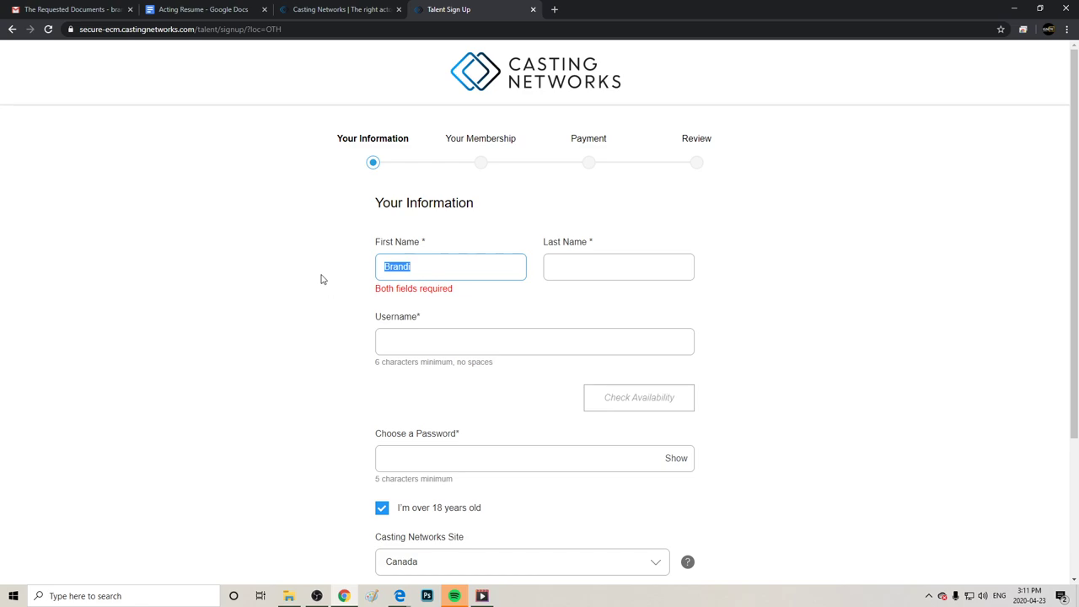
pyautogui.press('Tab')
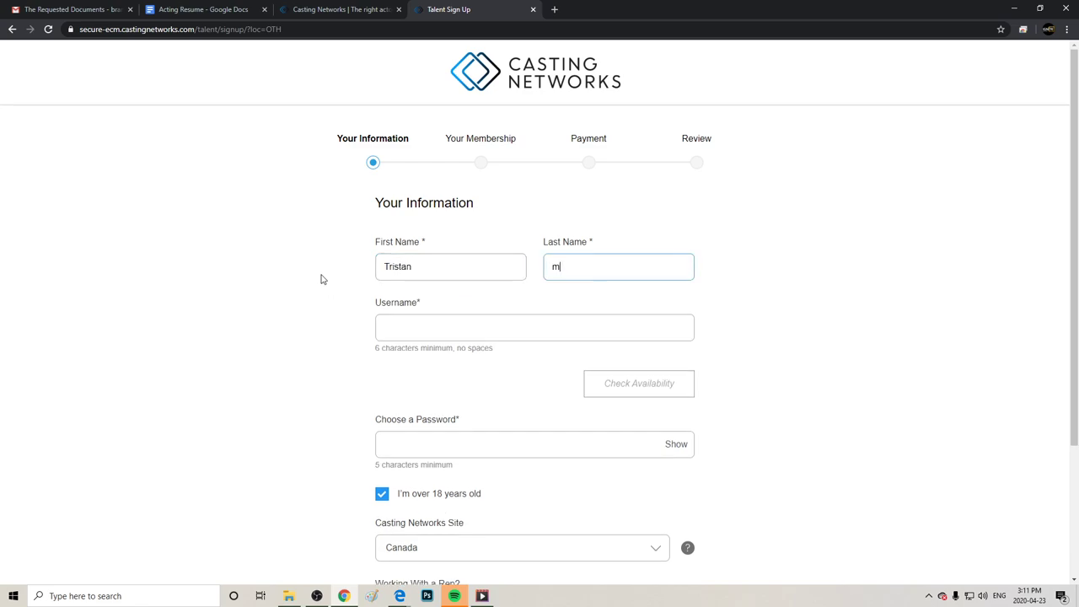
# Enter the actor's username and confirm it is available.
pyautogui.press('Tab')
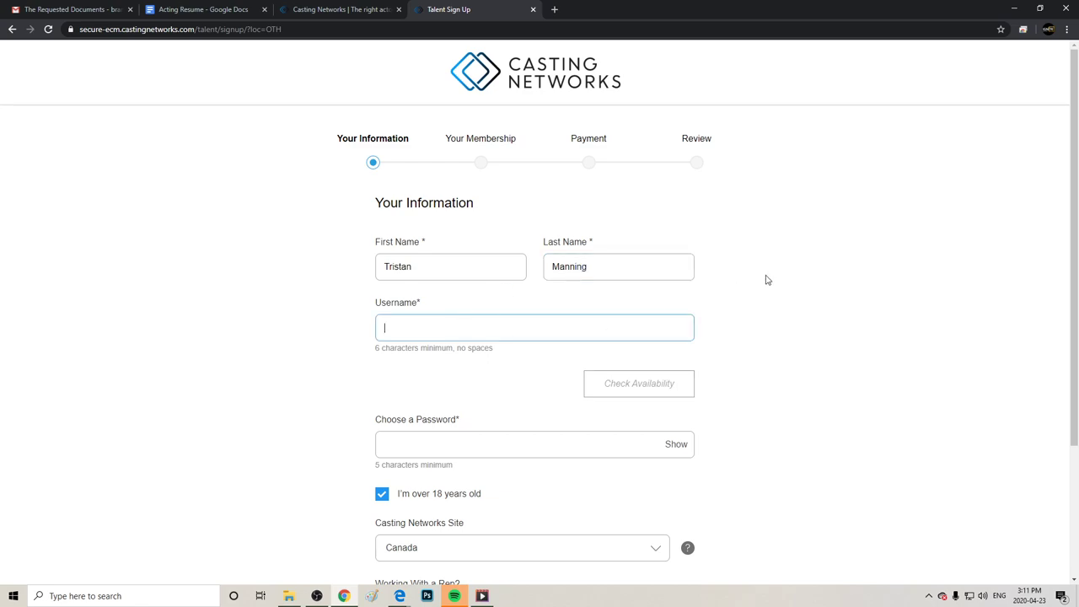
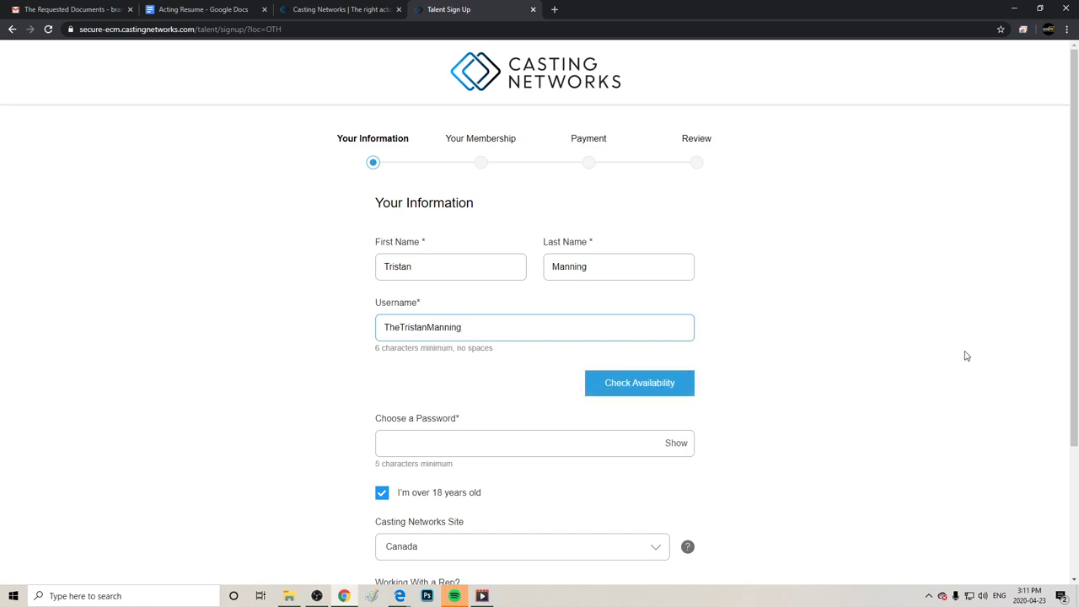
pyautogui.click(641, 390)
pyautogui.scroll(-2, 829, 349)
# Enter the account password, check it with Show/Hide, and continue to the next sign-up step.
pyautogui.click(476, 261)
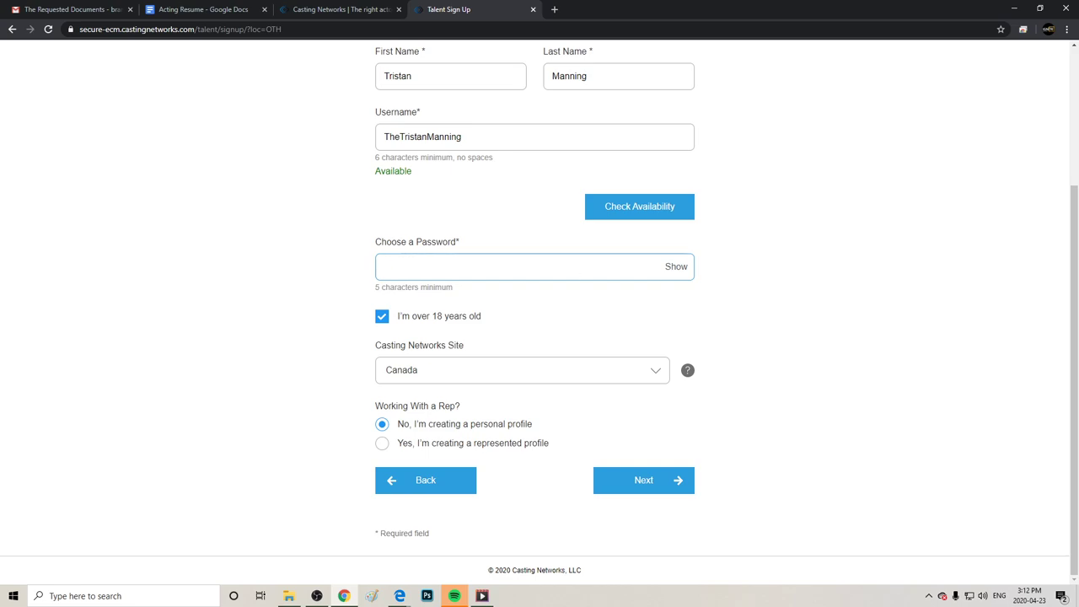
pyautogui.press('BackSpace')
pyautogui.click(679, 272)
pyautogui.click(679, 268)
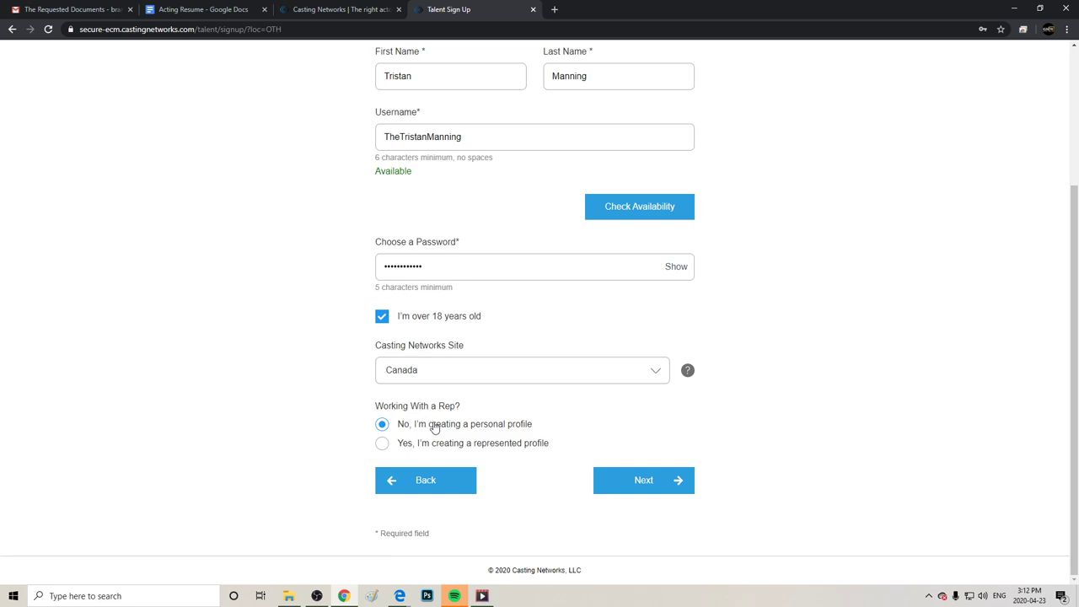
pyautogui.click(644, 480)
# Mark the profile as represented and validate the agency code for Ignite Artists Inc (BC).
pyautogui.rightClick(487, 440)
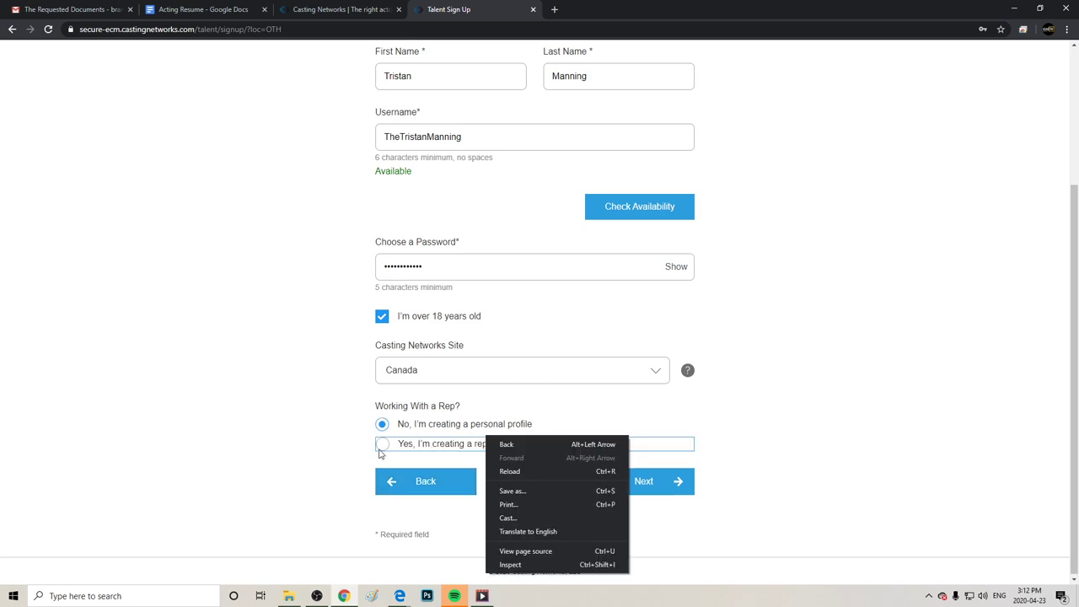
pyautogui.click(349, 427)
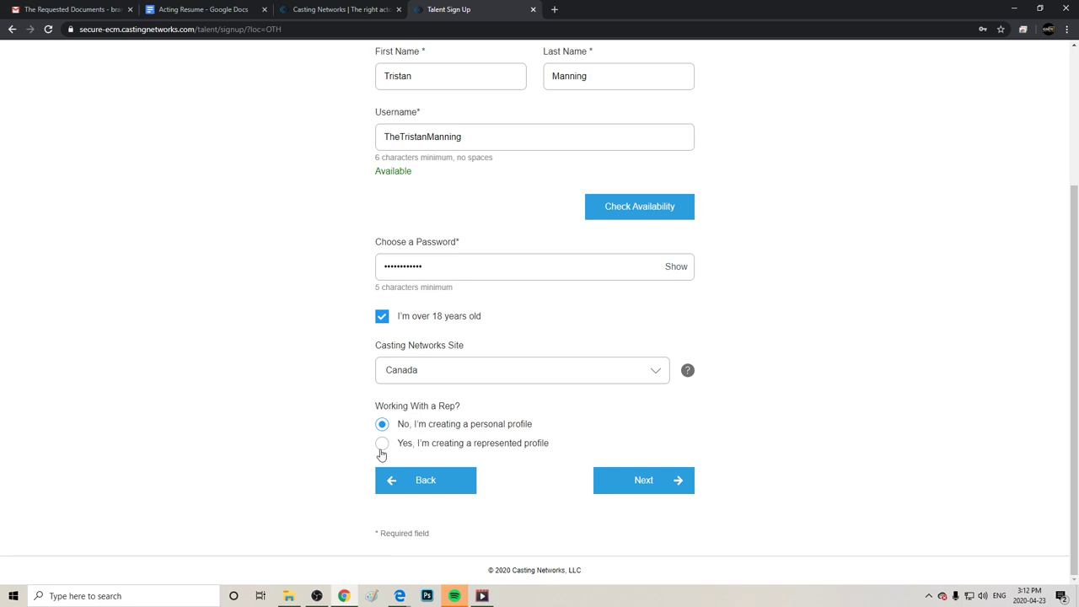
pyautogui.click(382, 447)
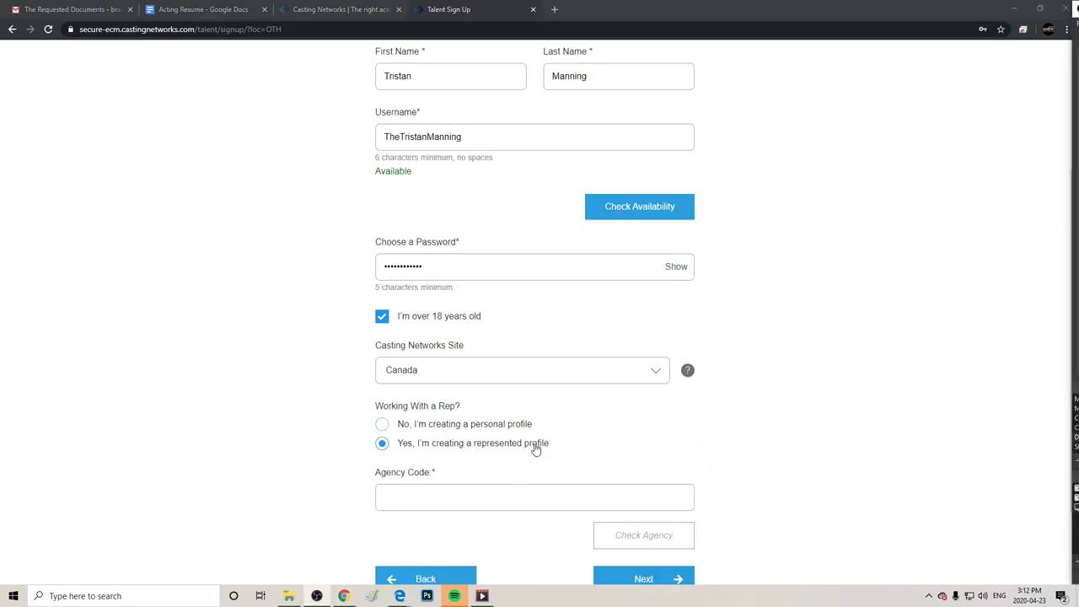
pyautogui.click(480, 492)
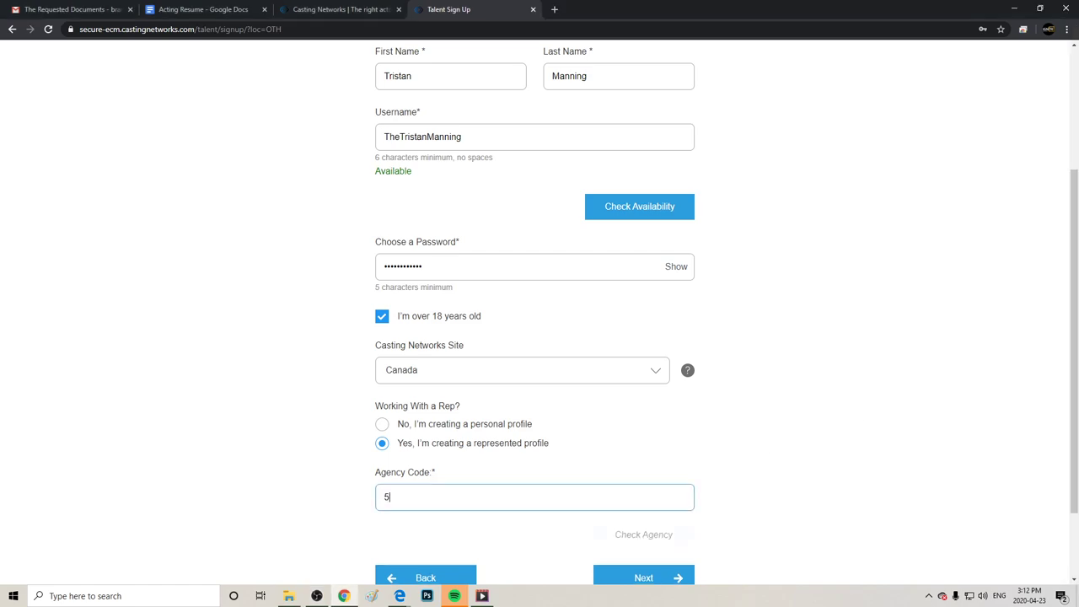
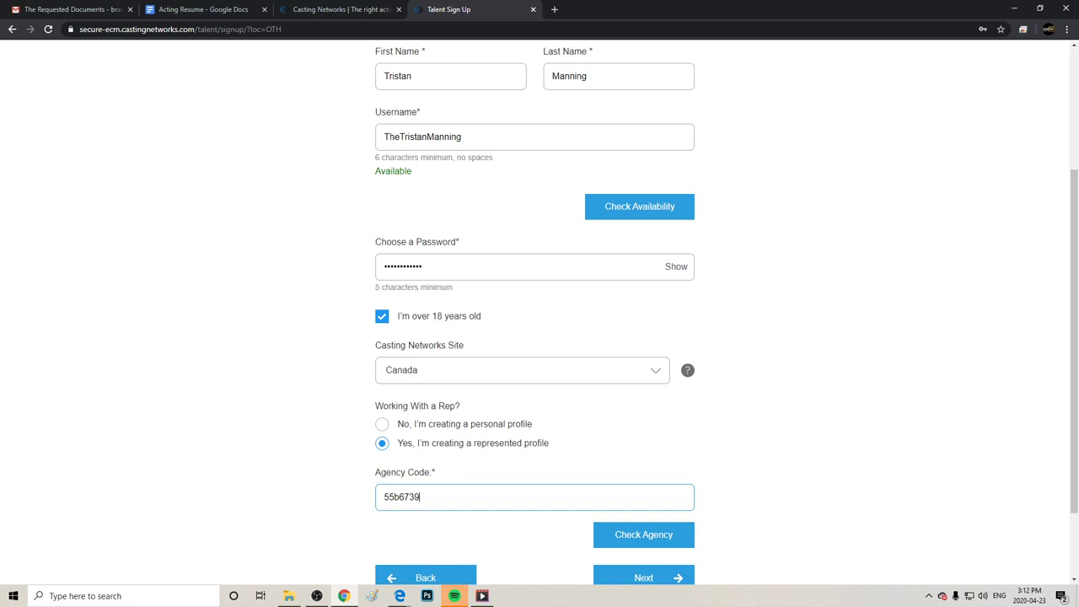
pyautogui.click(655, 539)
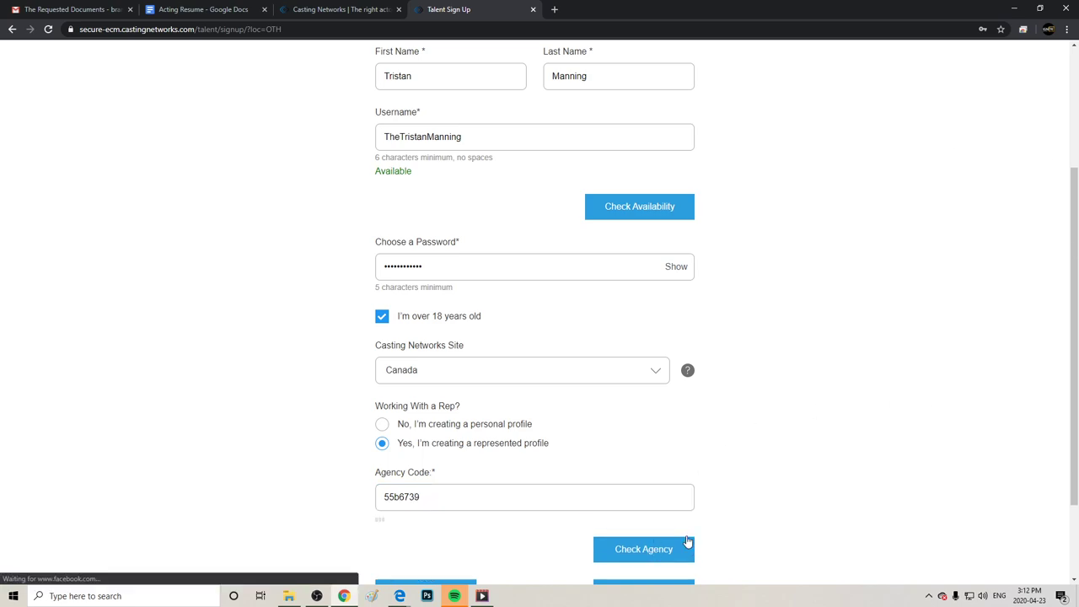
pyautogui.scroll(-2, 624, 498)
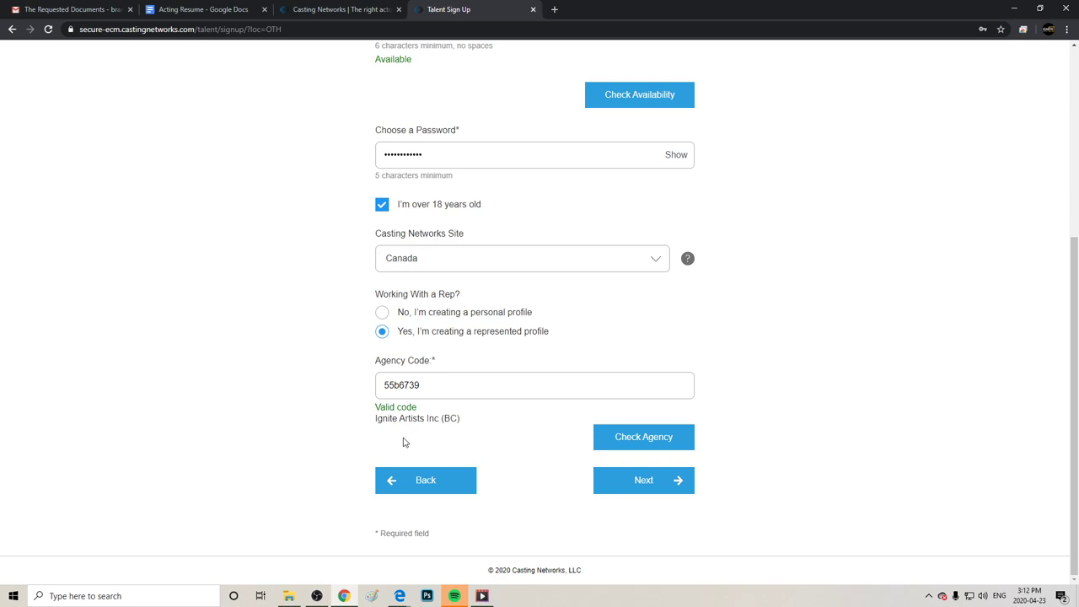
pyautogui.click(680, 480)
# Decline saving the password and continue past the membership step without buying a plan.
pyautogui.hotkey('ctrl', 'a')
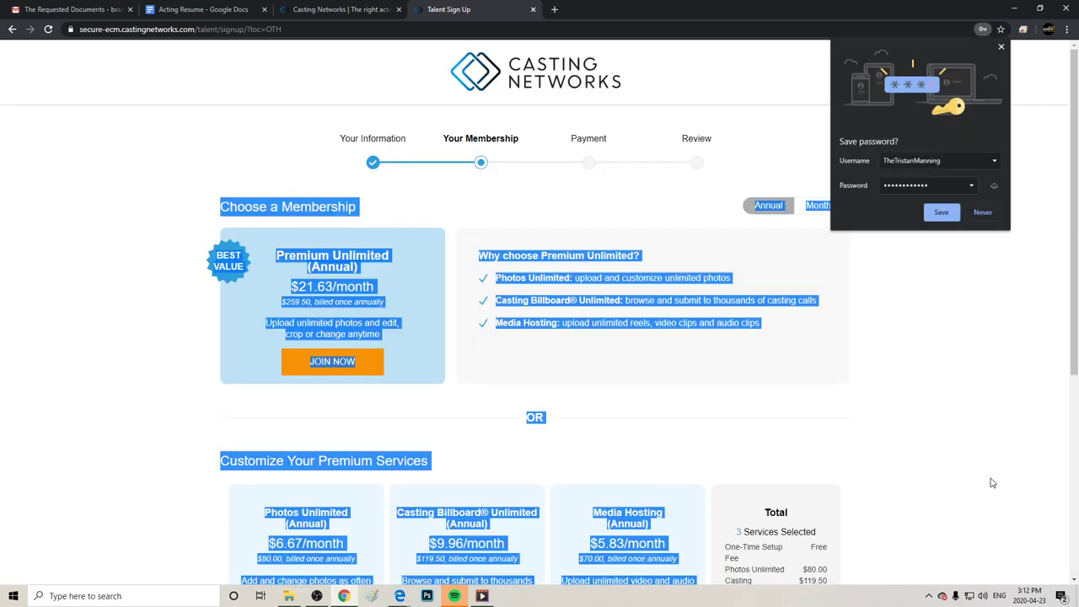
pyautogui.click(984, 215)
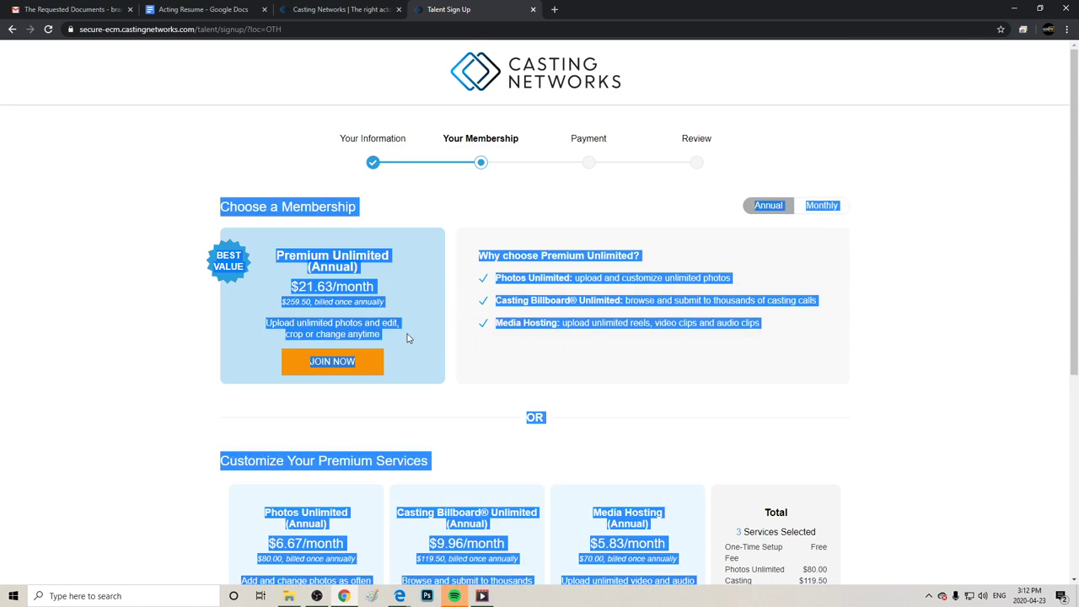
pyautogui.middleClick(441, 396)
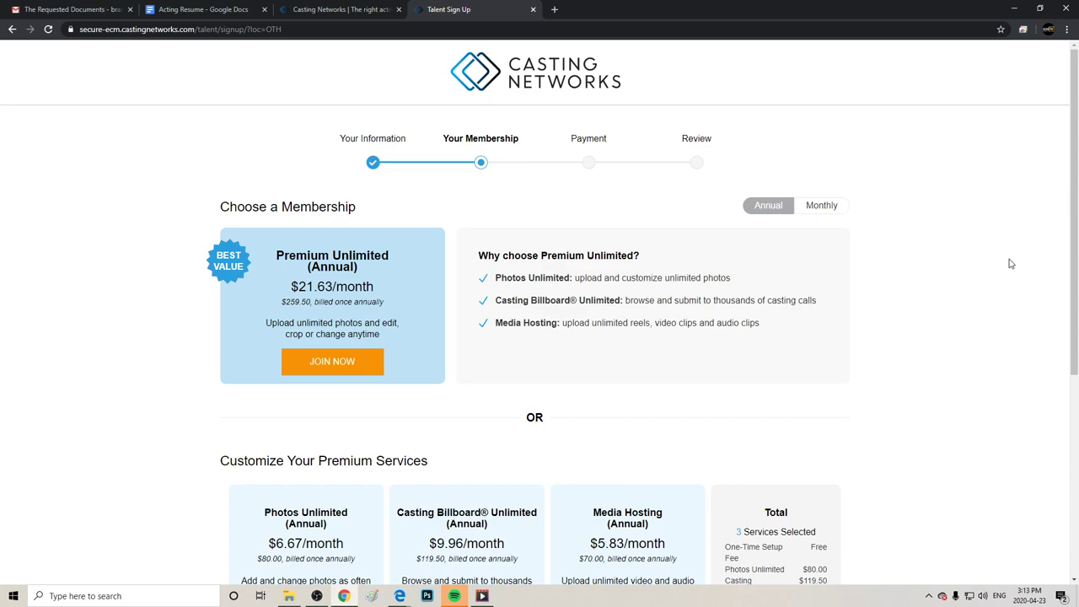
pyautogui.scroll(-4, 1009, 264)
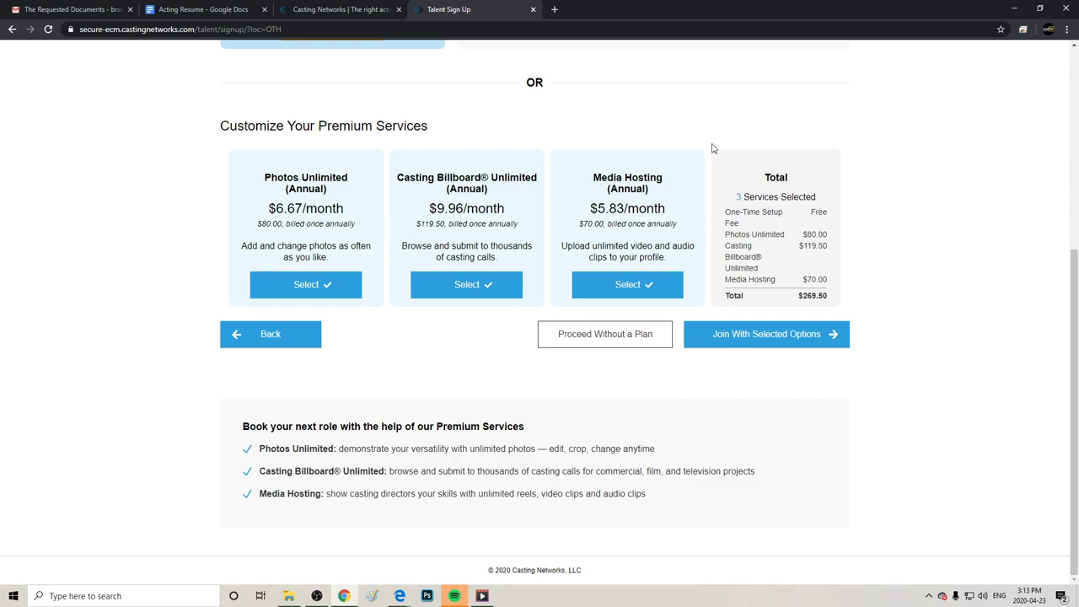
pyautogui.click(631, 333)
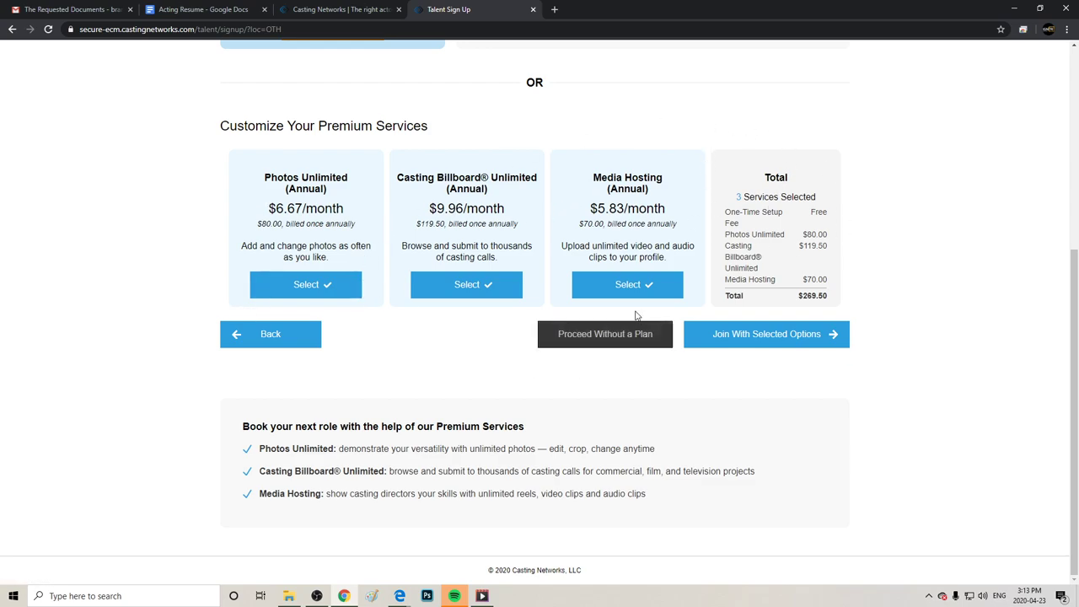
pyautogui.click(604, 344)
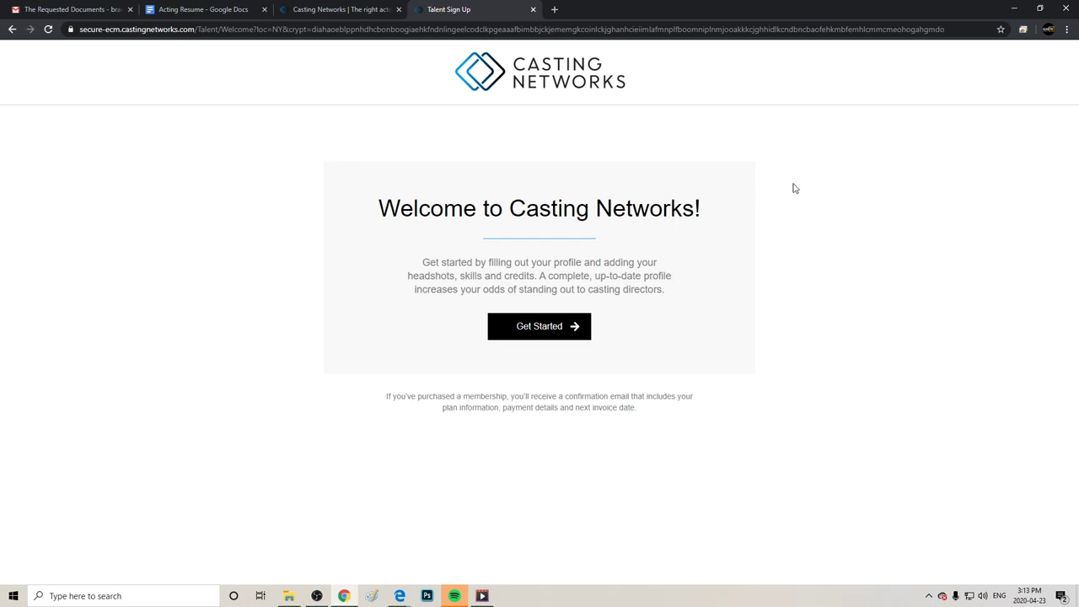
# Get started, accept the Terms of Use and begin the profile update.
pyautogui.click(546, 326)
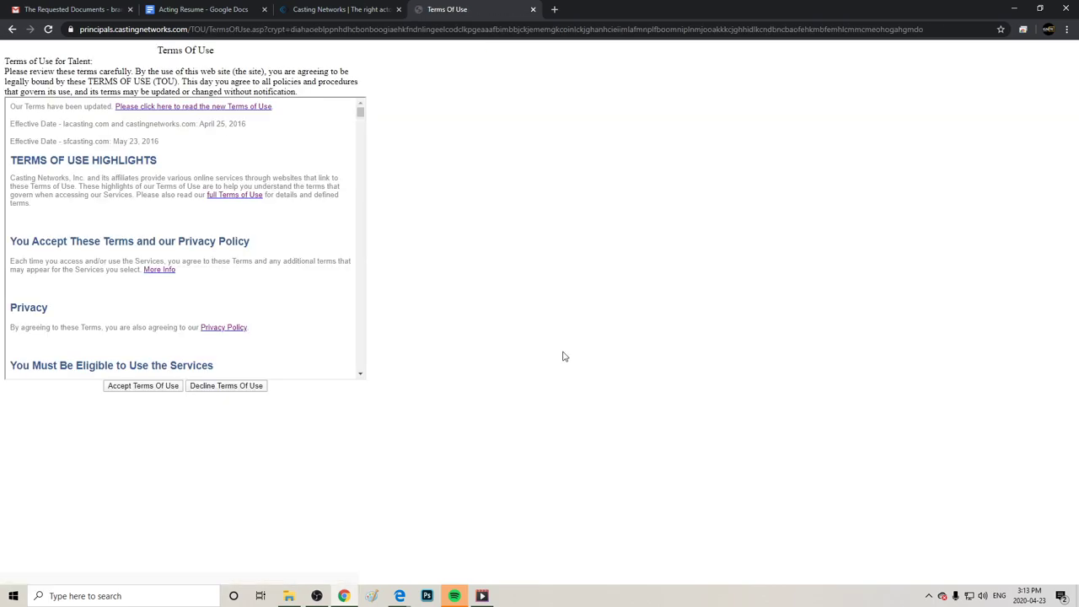
pyautogui.click(144, 387)
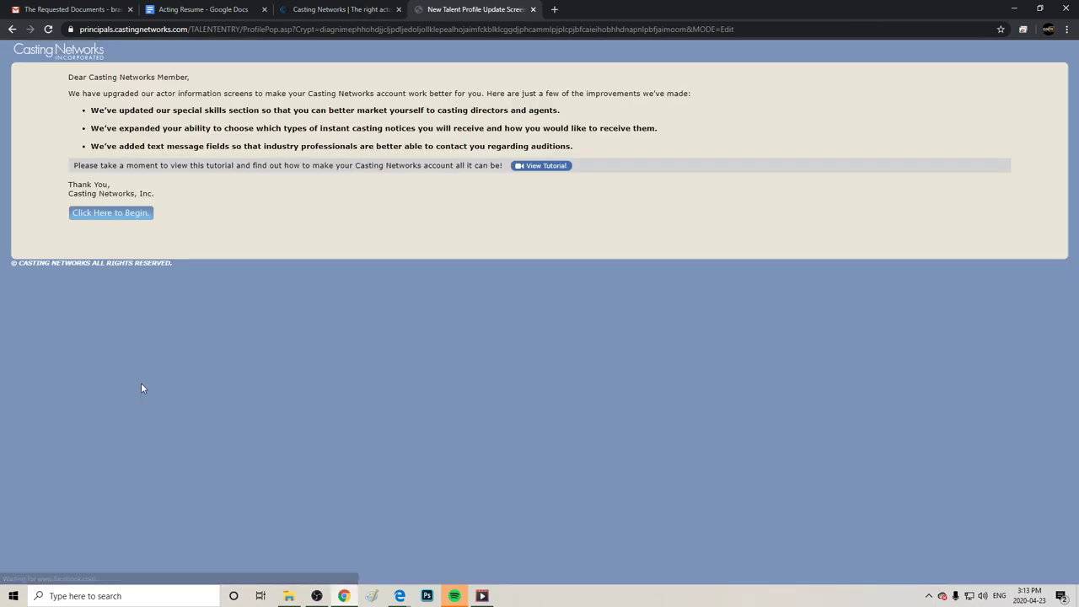
pyautogui.click(103, 216)
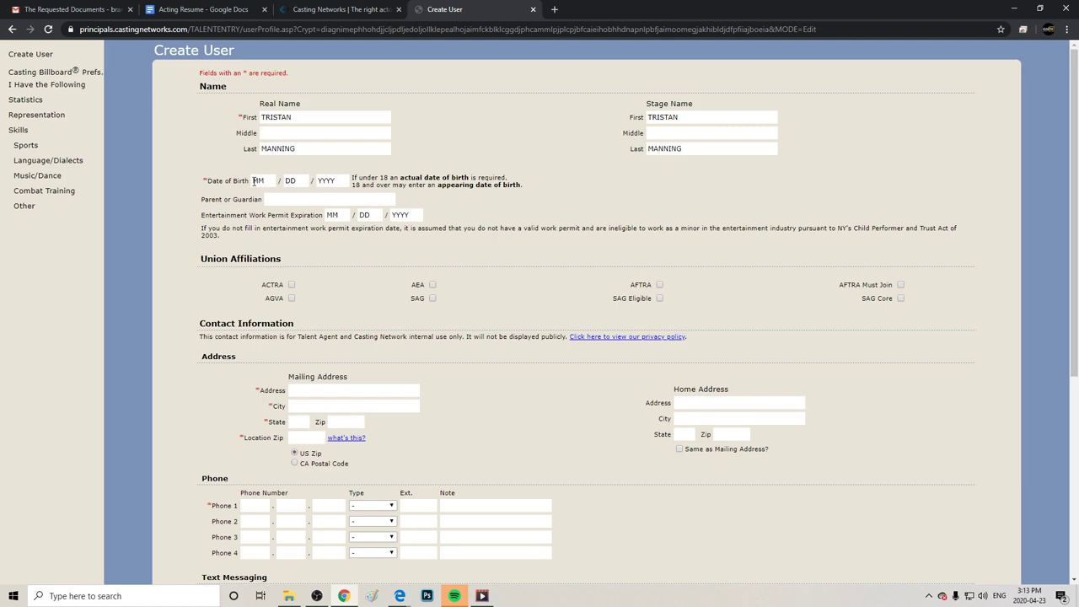
# Enter the actor's date of birth in the month, day and year fields.
pyautogui.click(275, 178)
pyautogui.press('Tab')
pyautogui.click(303, 180)
pyautogui.press('Tab')
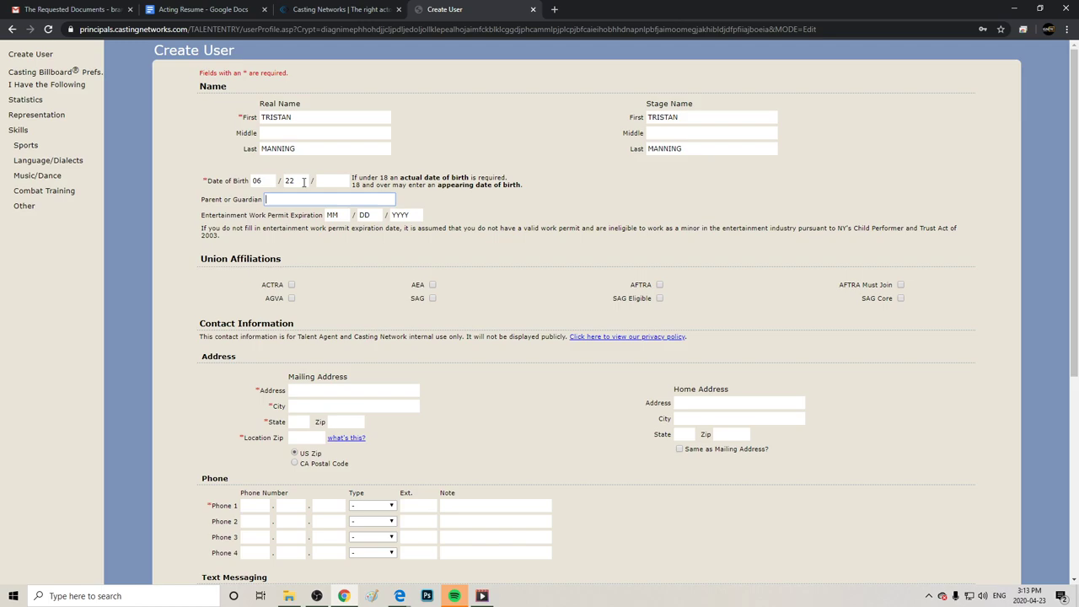
pyautogui.click(322, 181)
# Set the Entertainment Work Permit Expiration date to 01/01/2040.
pyautogui.moveTo(331, 182); pyautogui.dragTo(403, 215)
pyautogui.click(403, 215)
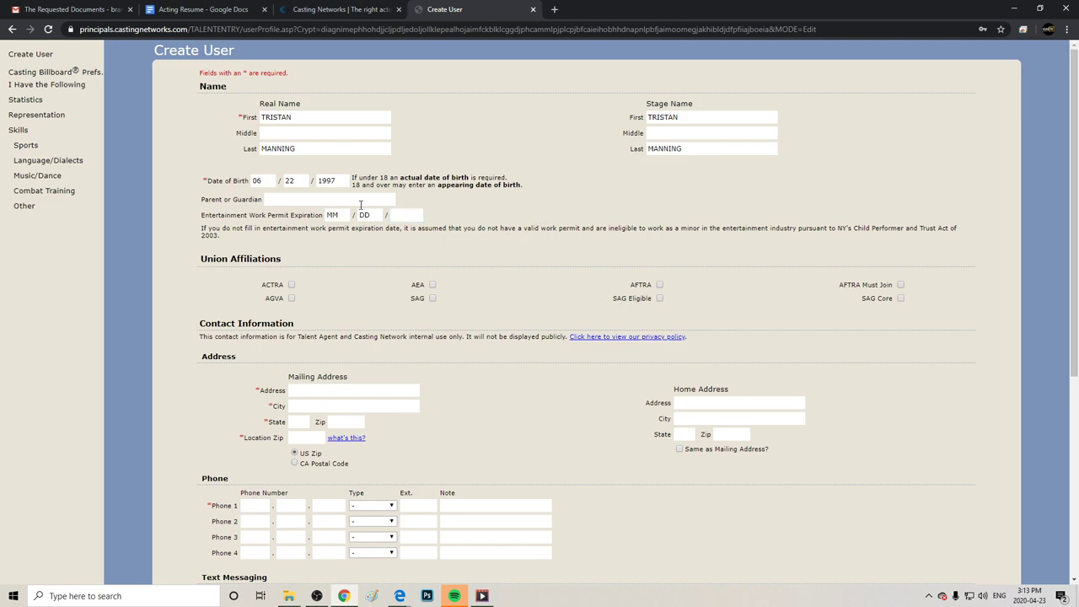
pyautogui.click(287, 200)
pyautogui.moveTo(201, 215); pyautogui.dragTo(322, 218)
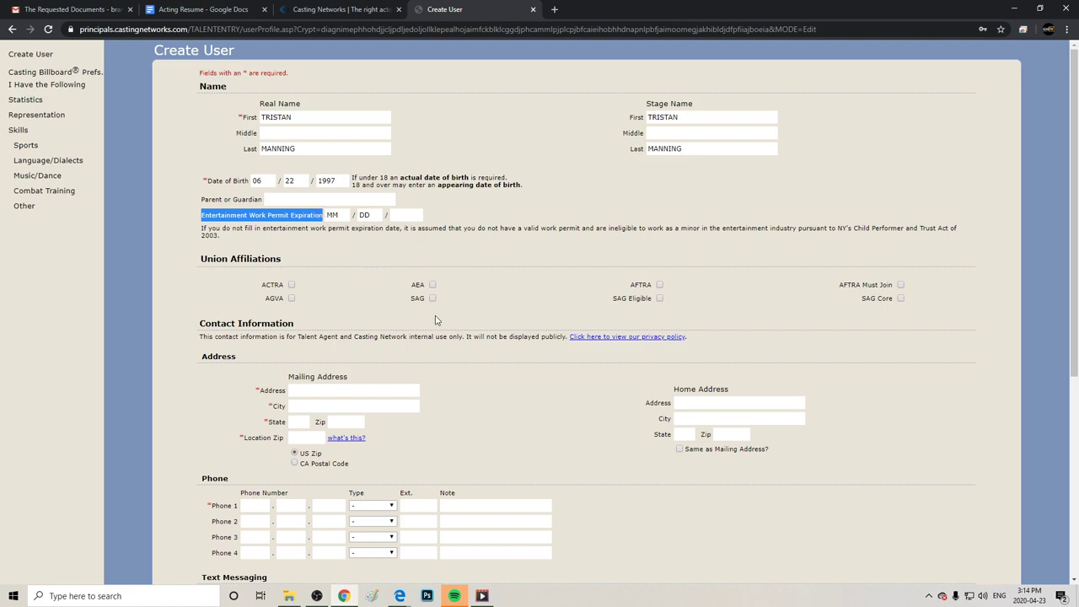
pyautogui.tripleClick(501, 211)
pyautogui.click(321, 243)
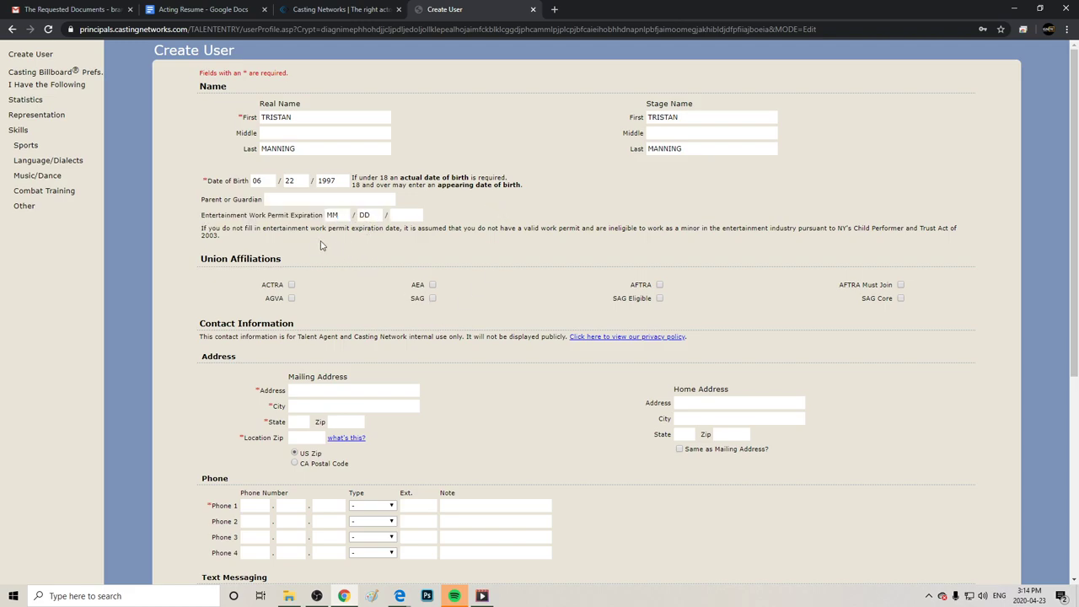
pyautogui.click(341, 214)
pyautogui.write('1')
pyautogui.press('Tab')
pyautogui.press('BackSpace')
pyautogui.click(380, 211)
pyautogui.write('01')
pyautogui.write('2040')
pyautogui.click(615, 195)
# Enter the mailing street address, city and state, correcting a typo in the city.
pyautogui.scroll(-3, 1053, 193)
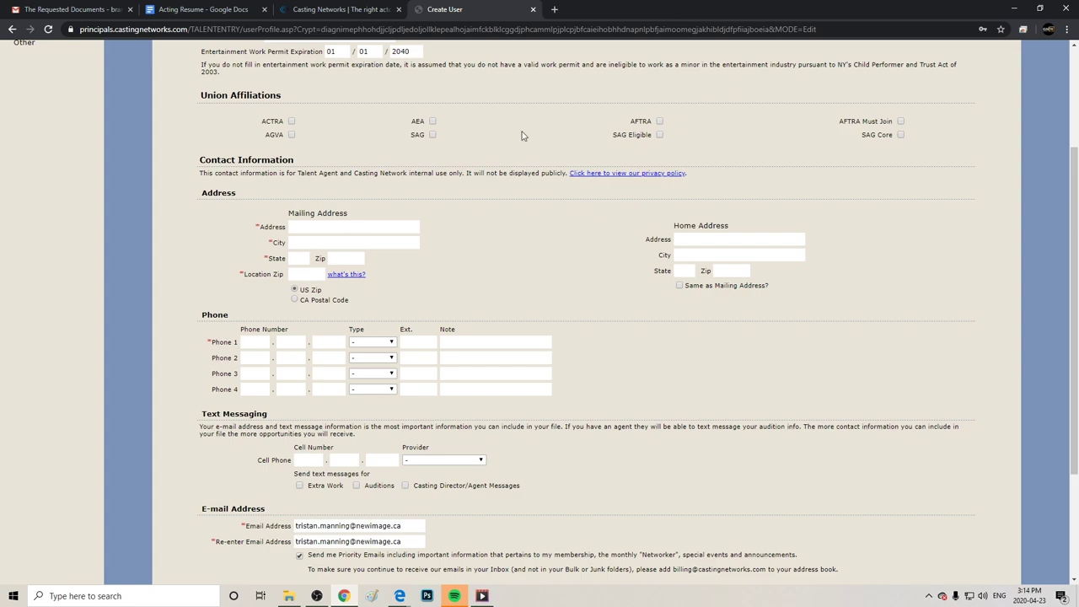
pyautogui.click(338, 227)
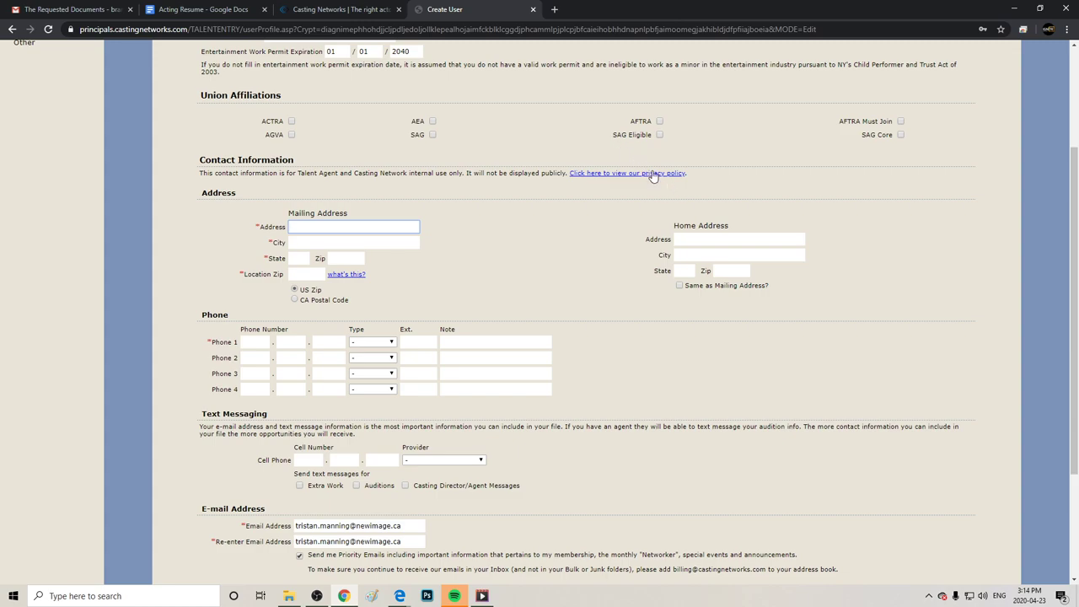
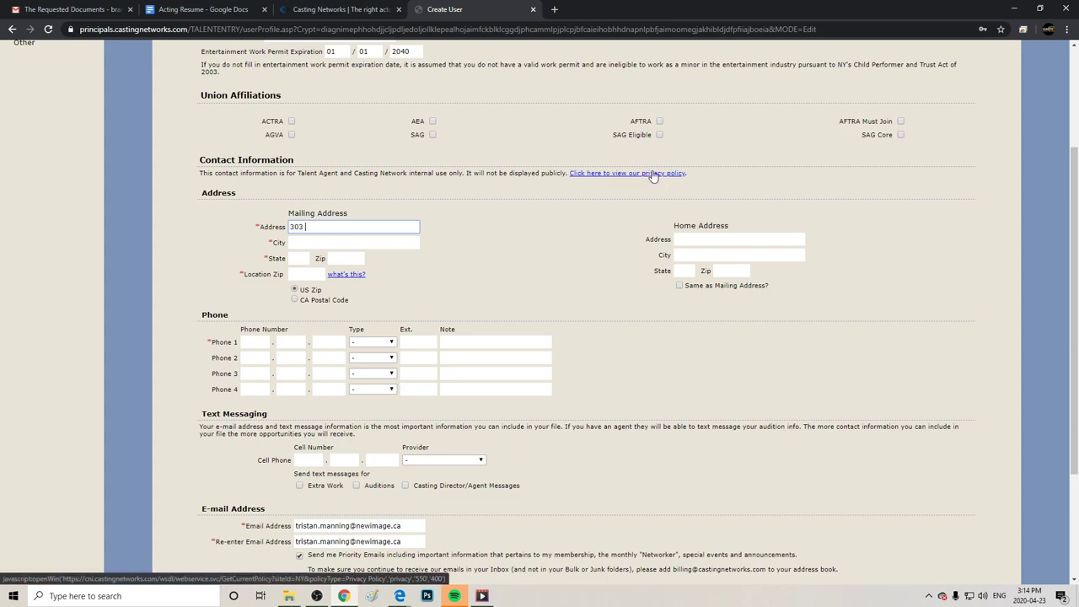
pyautogui.press('Tab')
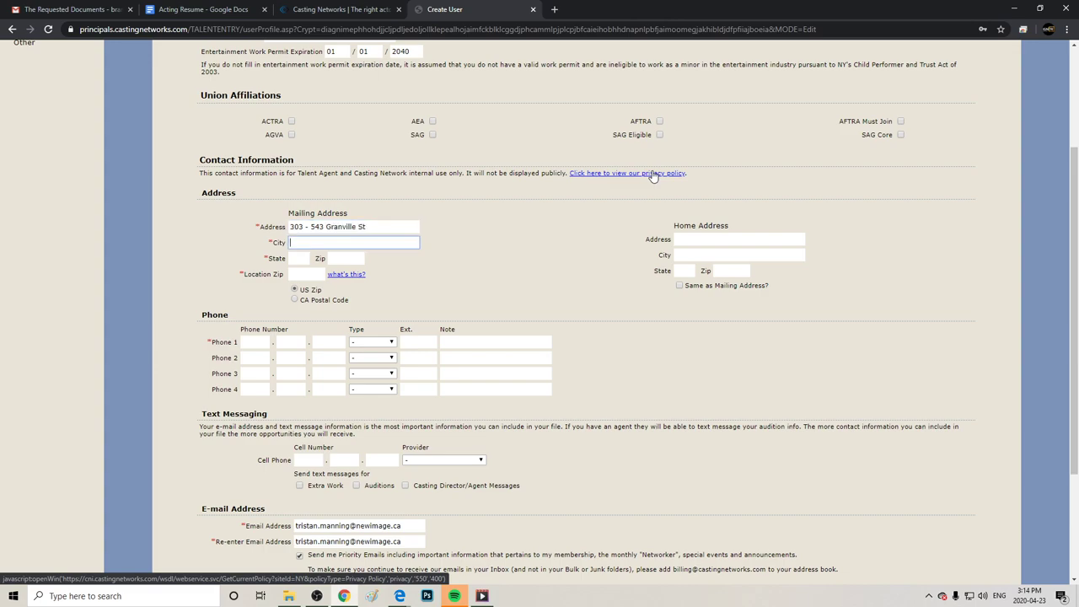
pyautogui.write('Vancouvrer VC')
pyautogui.press('Tab')
pyautogui.moveTo(653, 176); pyautogui.dragTo(388, 208)
pyautogui.hotkey('shift', 'Tab')
pyautogui.hotkey('shift', 'Left')
pyautogui.hotkey('shift', 'Left')
pyautogui.press('BackSpace')
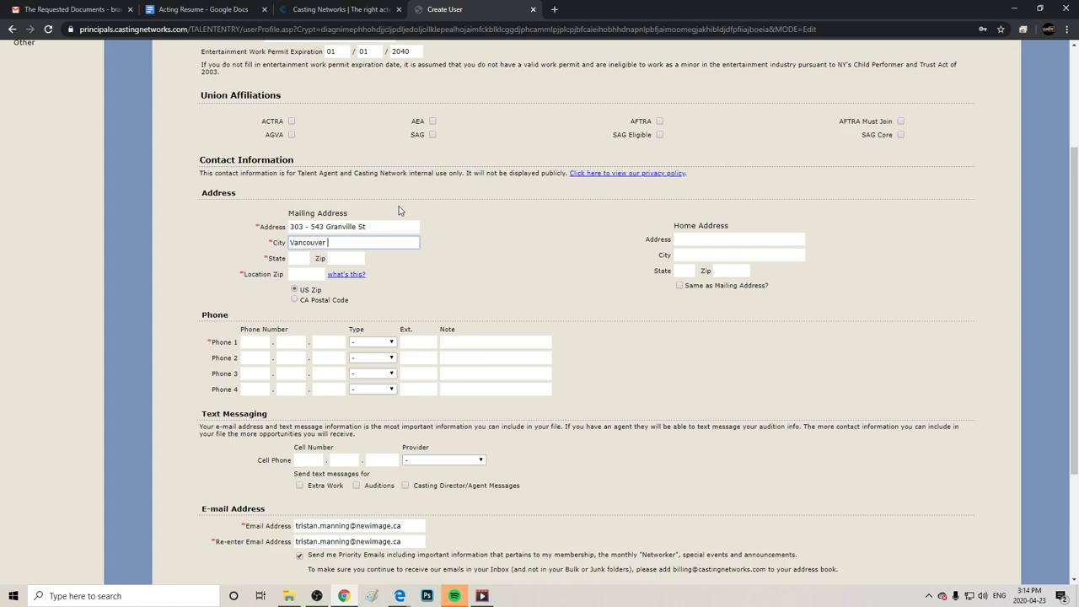
pyautogui.write('BC')
pyautogui.click(290, 258)
pyautogui.write('BC')
pyautogui.scroll(1, 290, 258)
# Switch the location to CA Postal Code and enter the first phone number as Home.
pyautogui.click(293, 356)
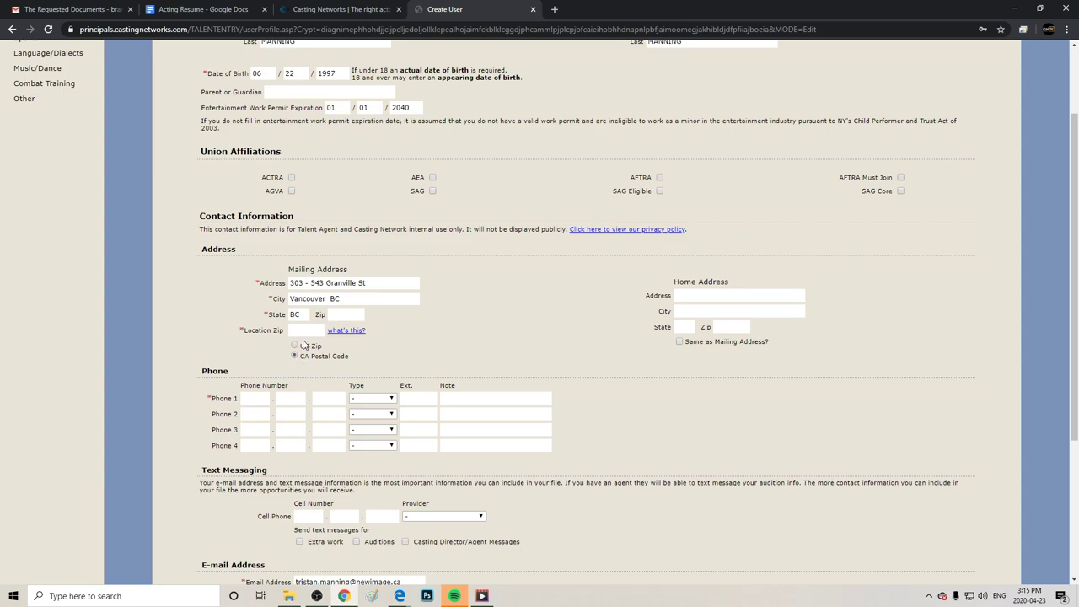
pyautogui.click(305, 331)
pyautogui.click(364, 300)
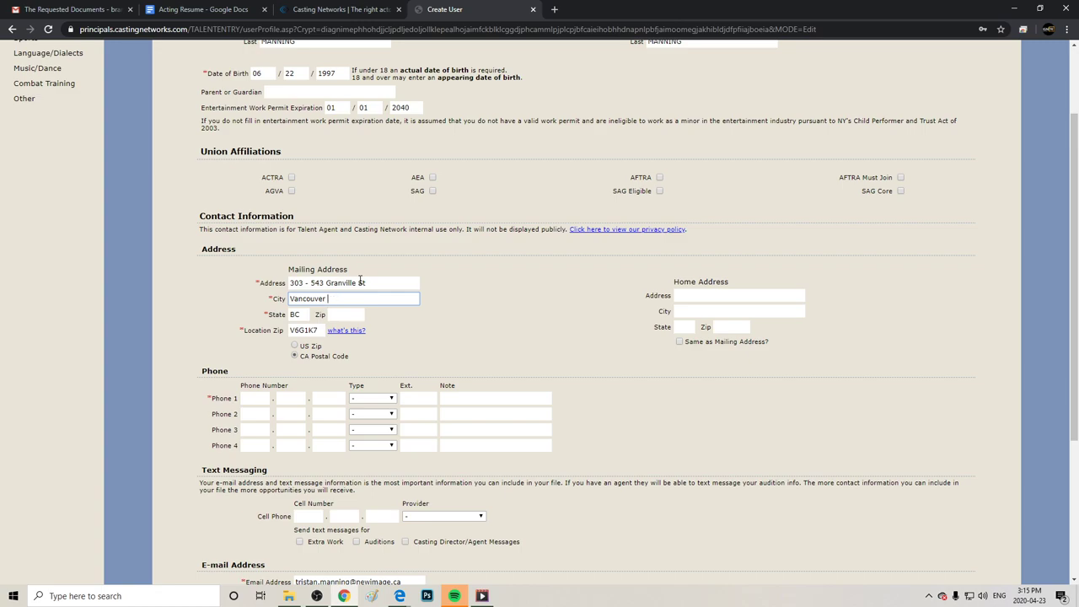
pyautogui.click(252, 400)
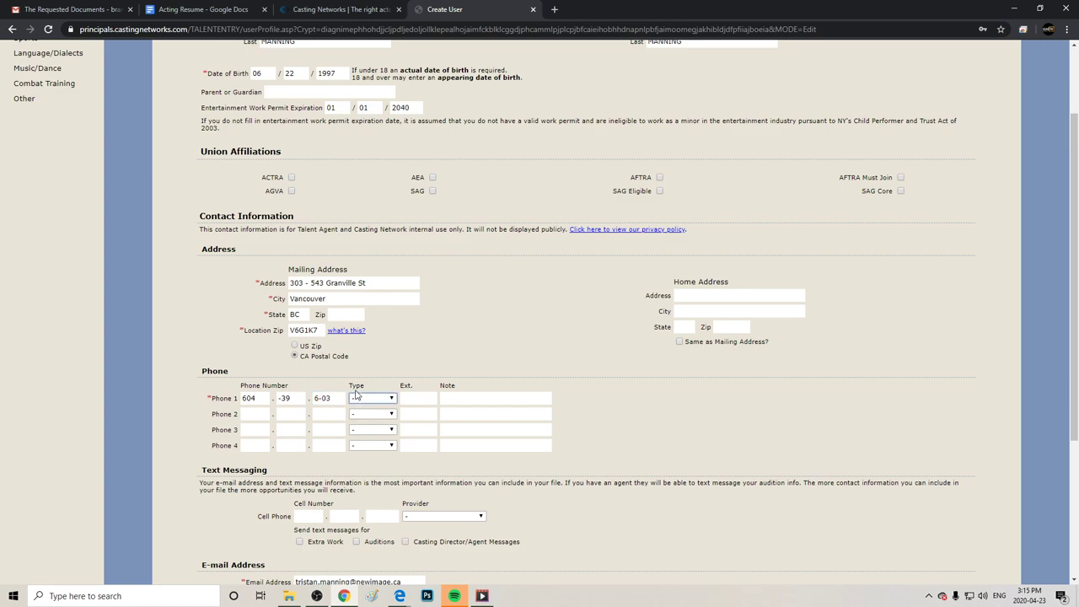
pyautogui.moveTo(334, 399); pyautogui.dragTo(278, 398)
pyautogui.press('BackSpace')
pyautogui.press('BackSpace')
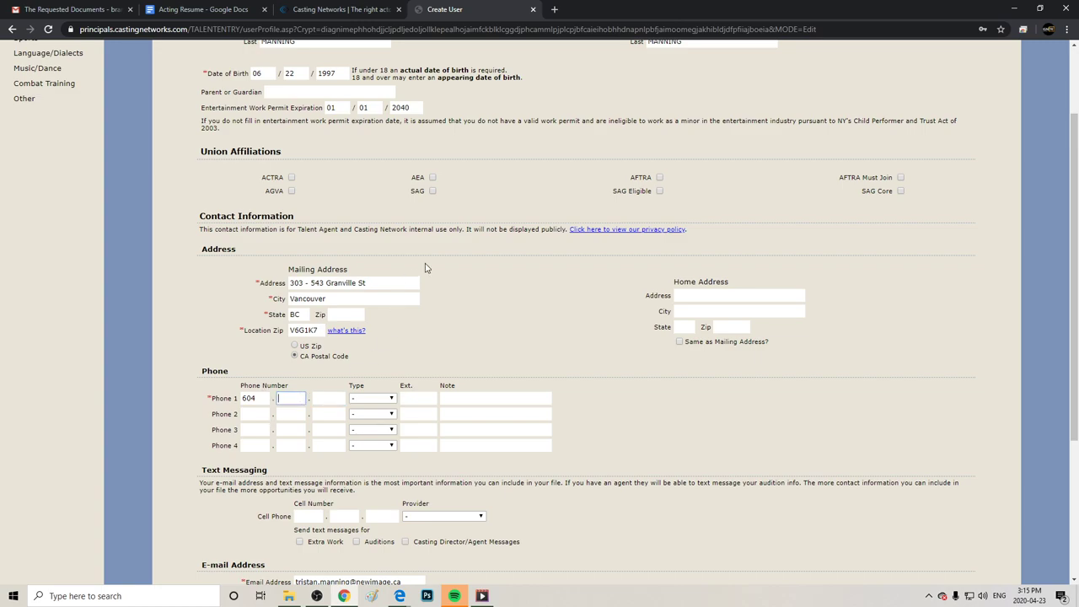
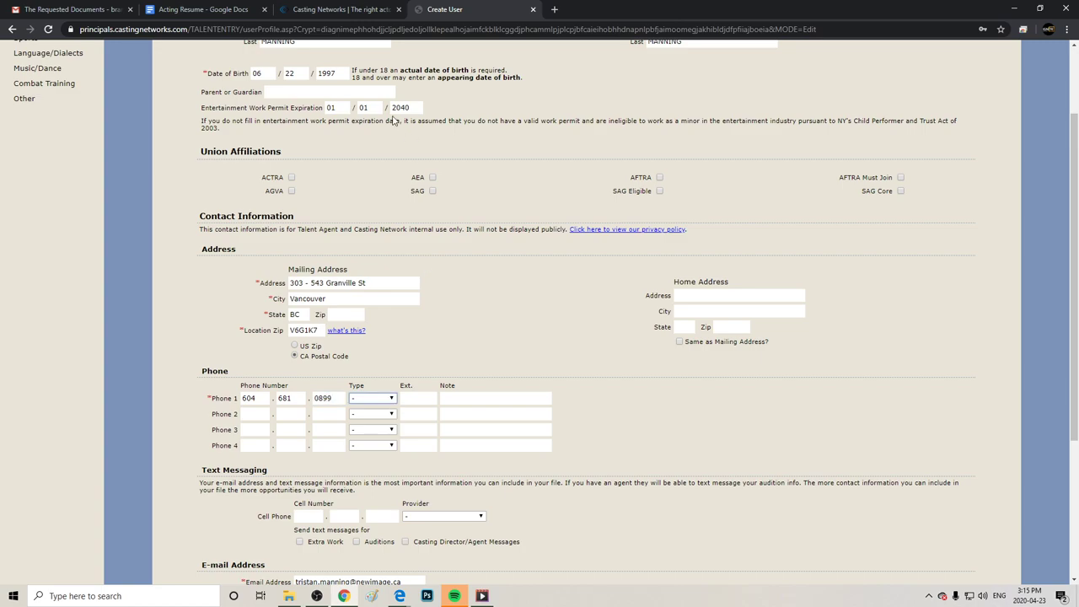
pyautogui.click(370, 399)
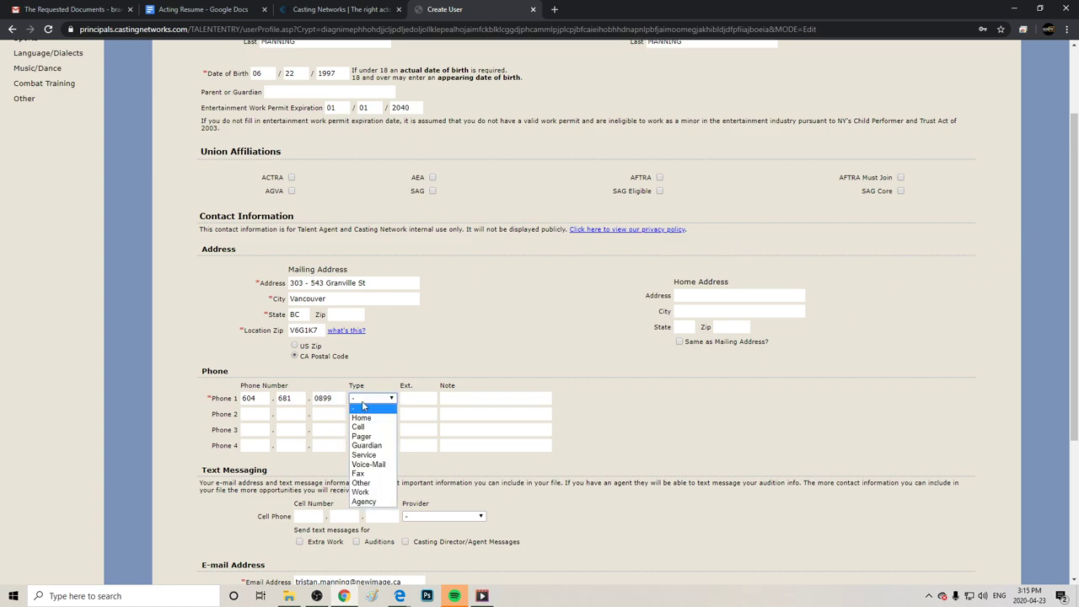
pyautogui.click(364, 421)
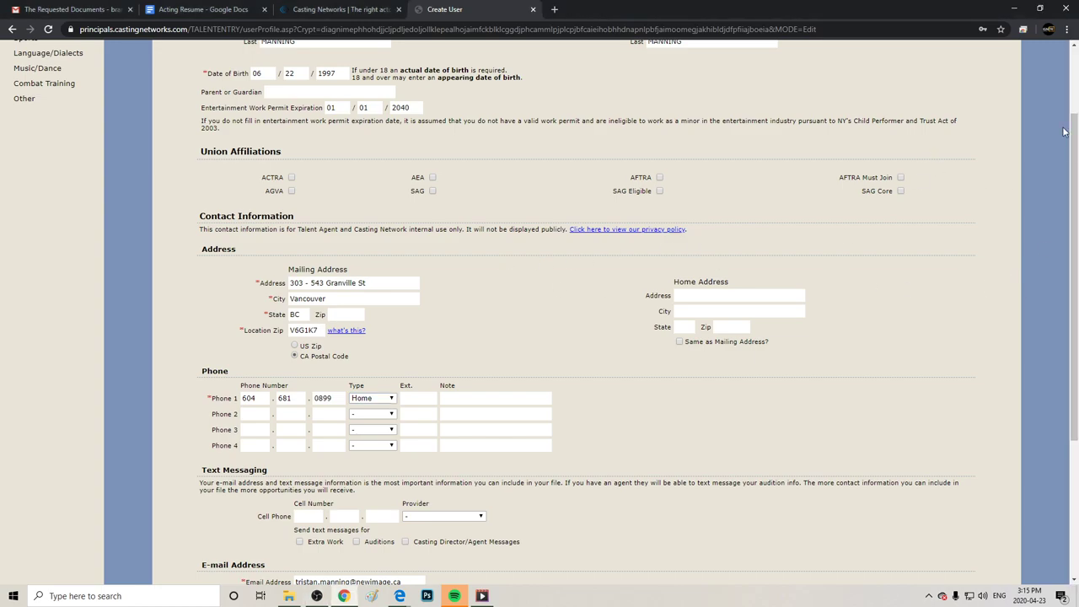
pyautogui.moveTo(1076, 147); pyautogui.dragTo(1076, 282)
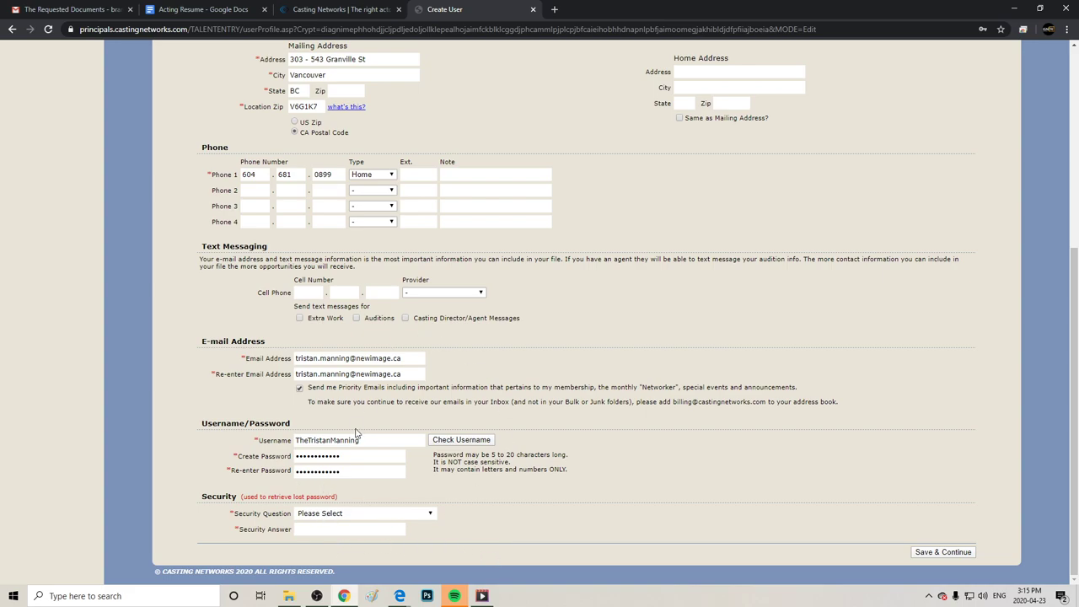
# Choose the birth-city security question, enter its answer, and save the form.
pyautogui.click(359, 514)
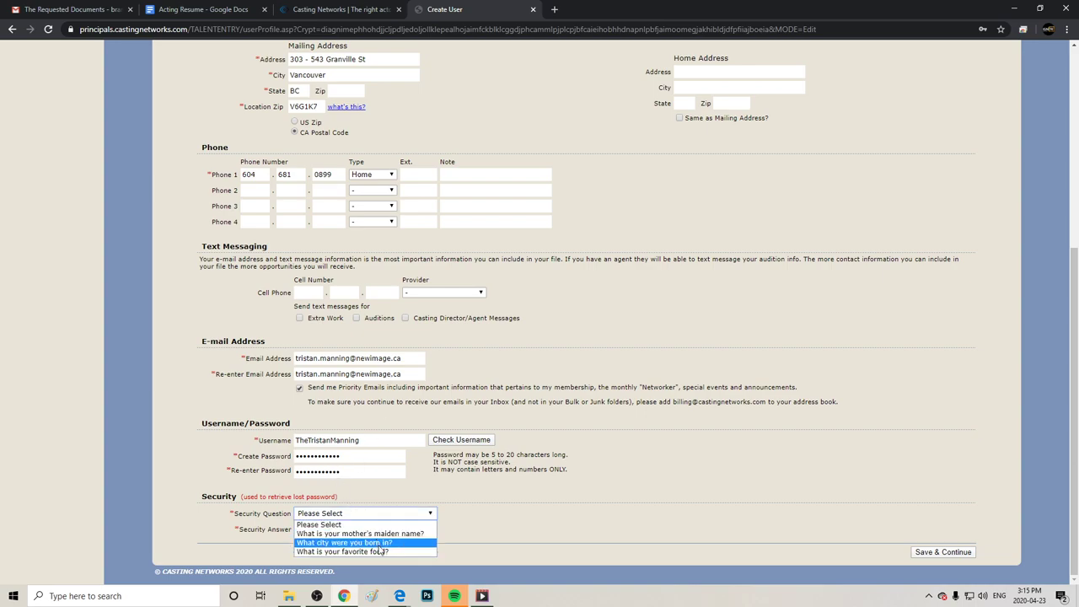
pyautogui.click(380, 542)
pyautogui.click(376, 518)
pyautogui.click(379, 543)
pyautogui.click(368, 528)
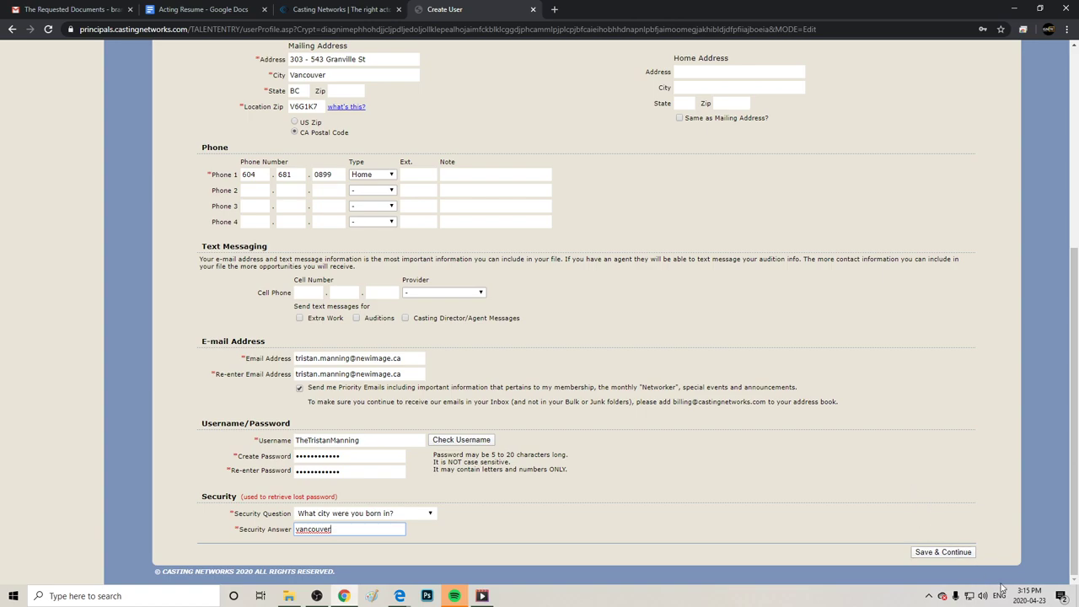
pyautogui.click(936, 553)
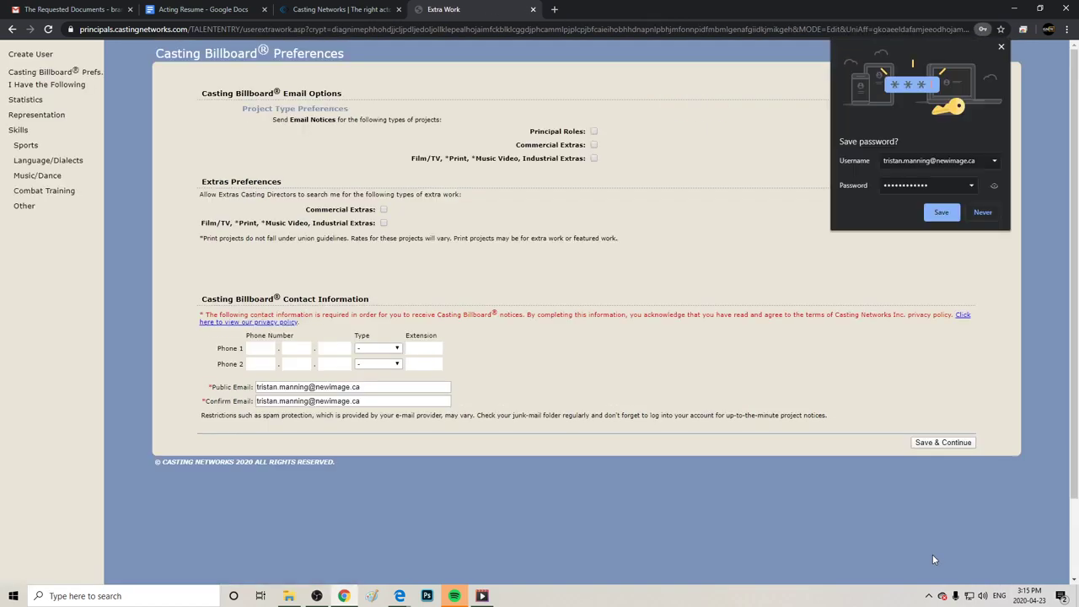
# Decline Chrome's password save and toggle the three email notice boxes on and off.
pyautogui.click(983, 213)
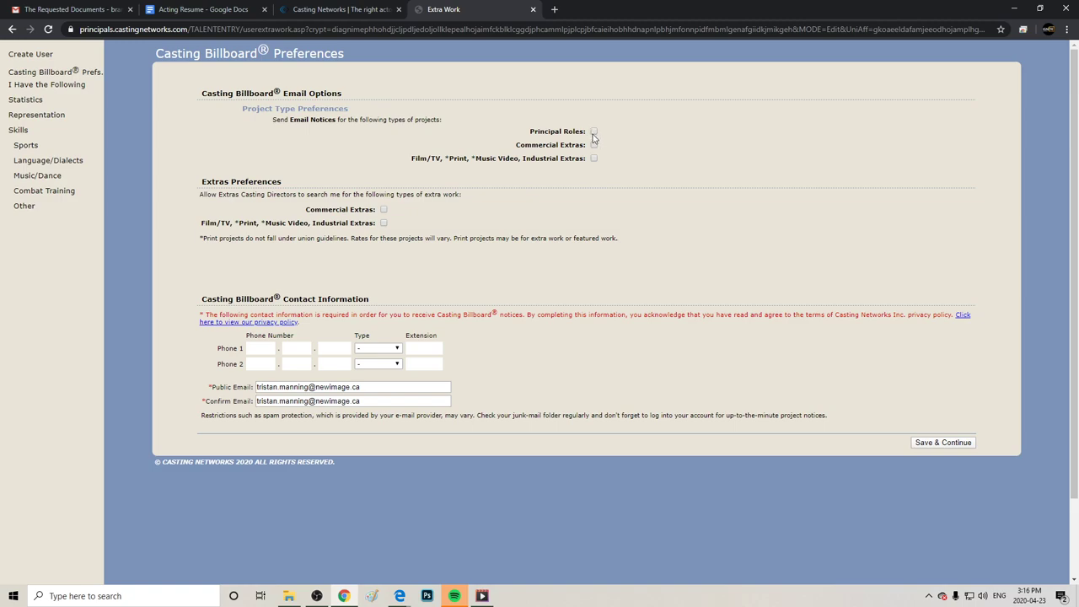
pyautogui.click(594, 132)
pyautogui.click(593, 145)
pyautogui.click(594, 158)
pyautogui.click(595, 158)
pyautogui.click(594, 132)
pyautogui.click(593, 145)
# Re-tick Principal Roles, Commercial Extras and Film/TV extras notices, then untick all three.
pyautogui.click(593, 132)
pyautogui.click(594, 145)
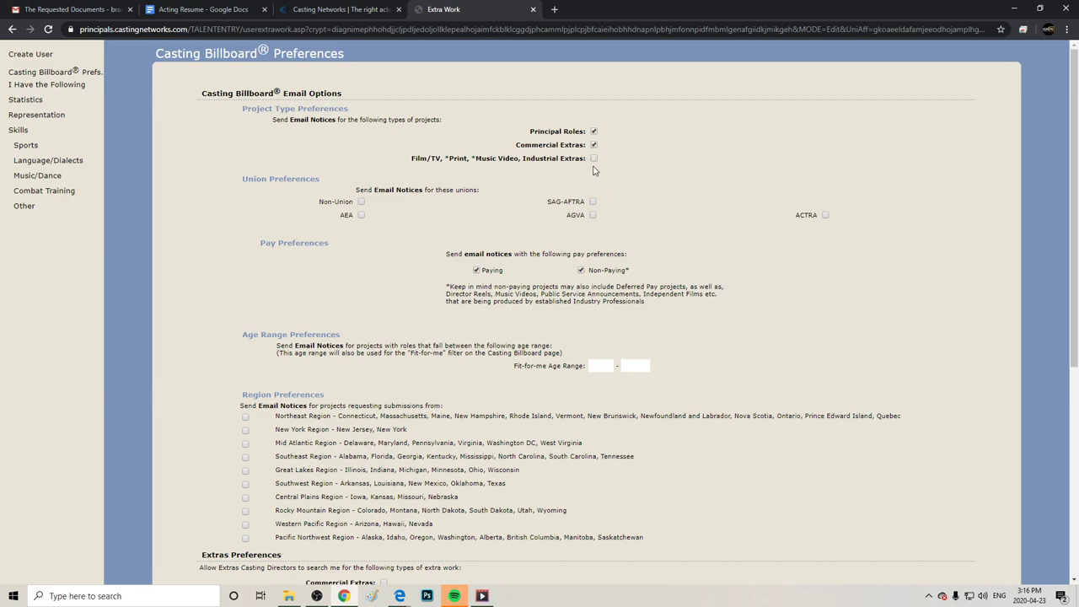
pyautogui.click(594, 160)
pyautogui.click(595, 131)
pyautogui.click(594, 145)
pyautogui.click(594, 158)
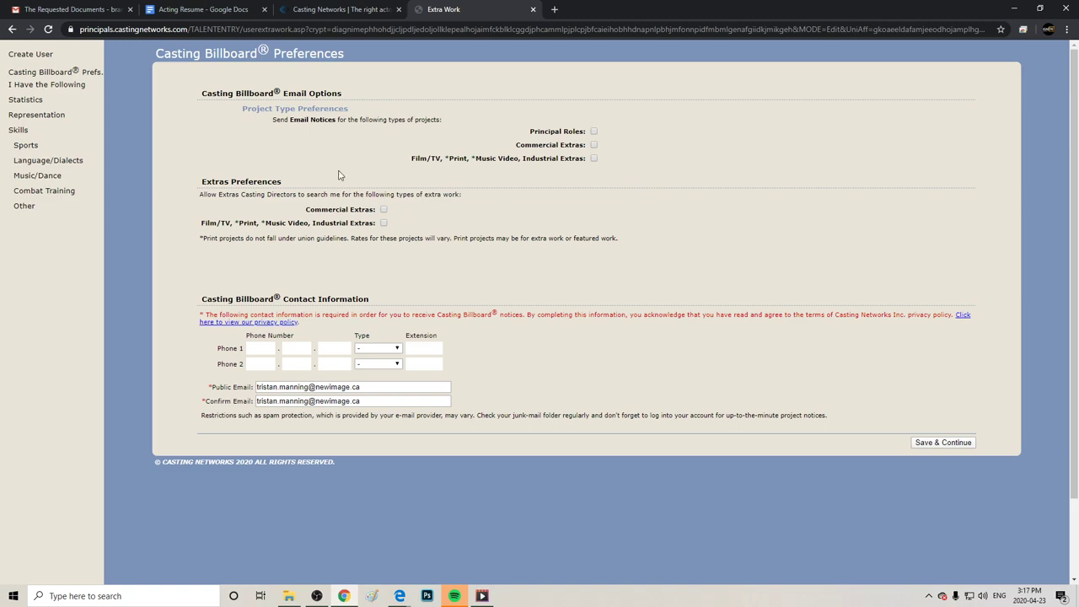
# Save the billboard preferences, toggle Color Hair on and off, and open Statistics.
pyautogui.click(963, 442)
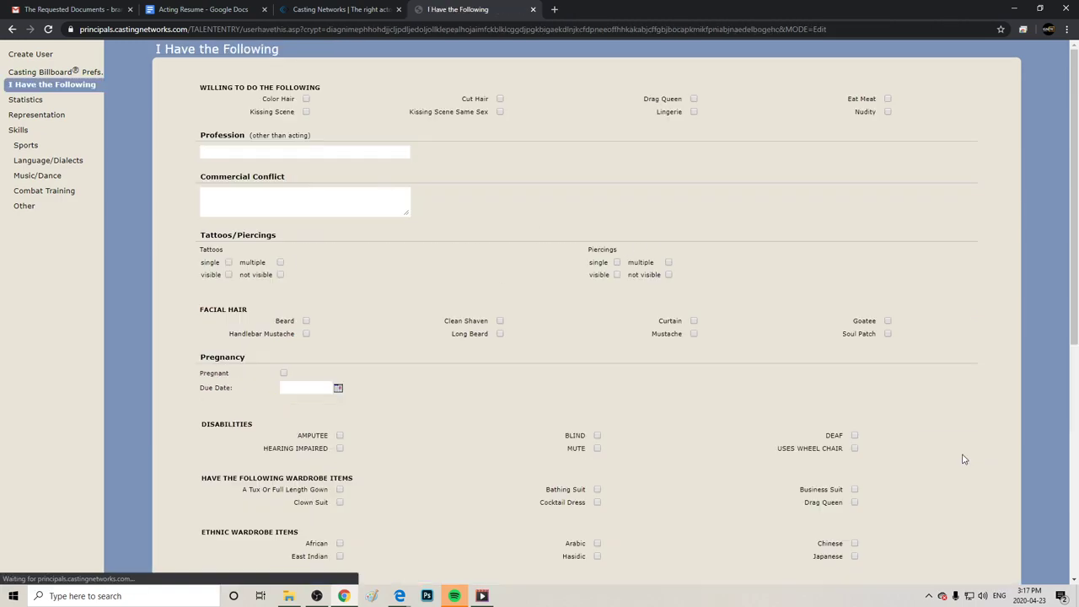
pyautogui.click(305, 100)
pyautogui.click(305, 99)
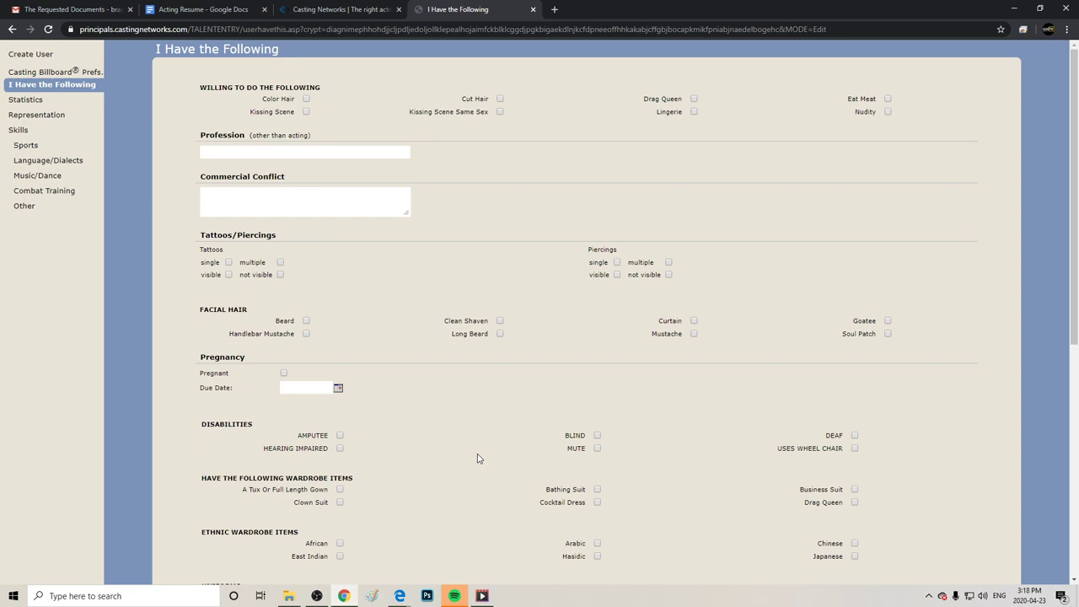
pyautogui.click(27, 101)
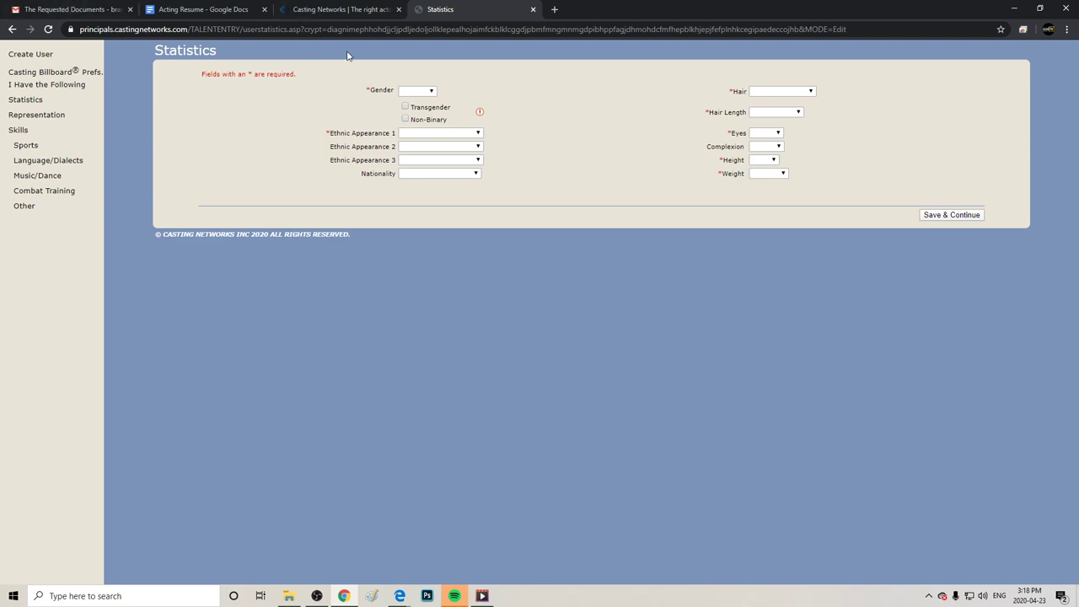
# Set gender Male, ethnic appearance Native American, and hair Blonde and Short.
pyautogui.click(410, 91)
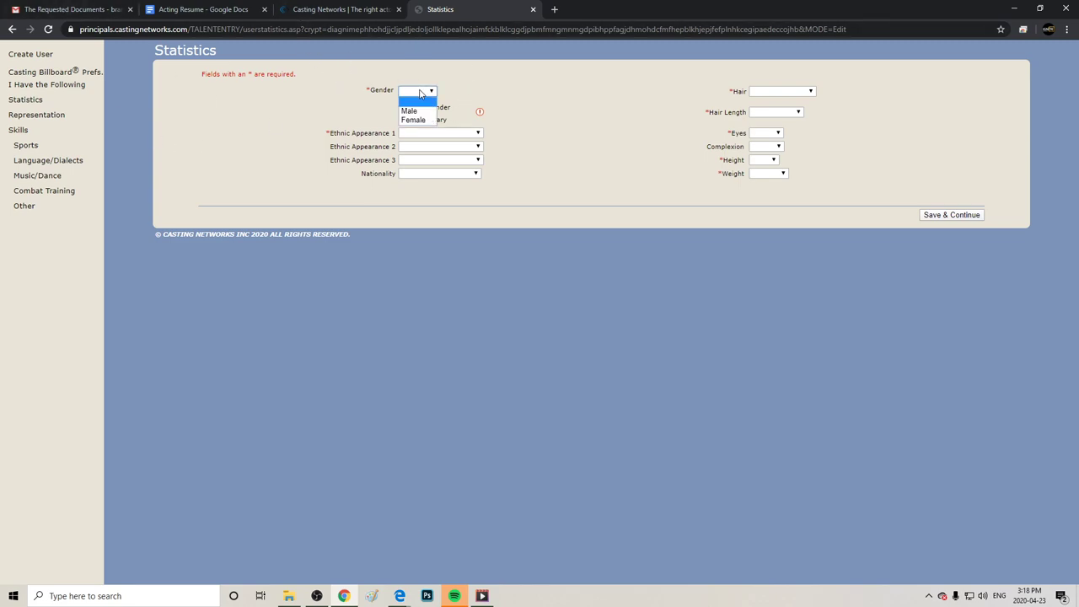
pyautogui.click(413, 107)
pyautogui.click(446, 134)
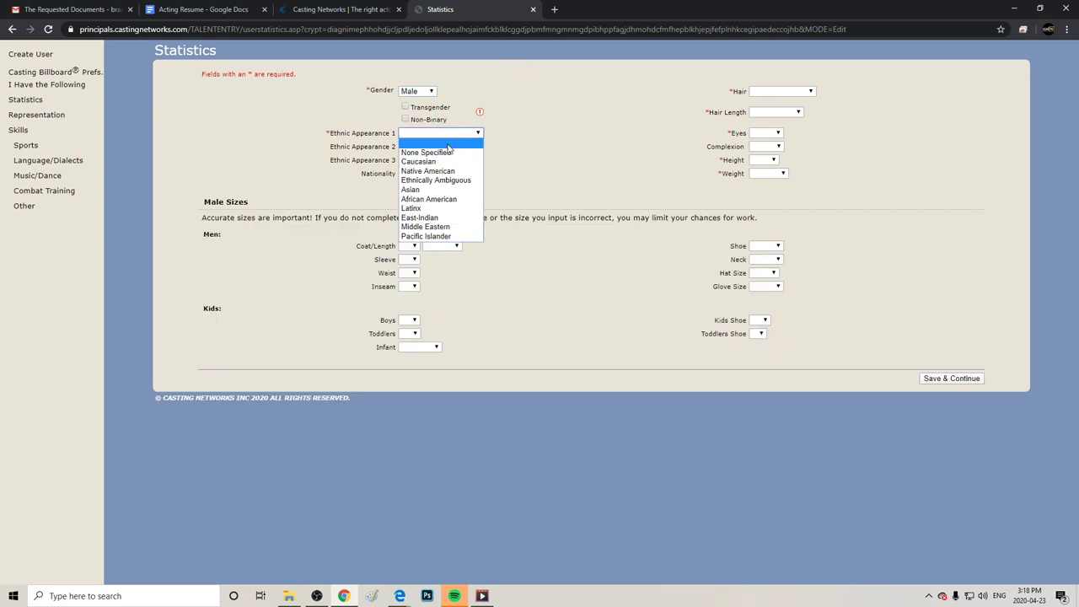
pyautogui.click(447, 171)
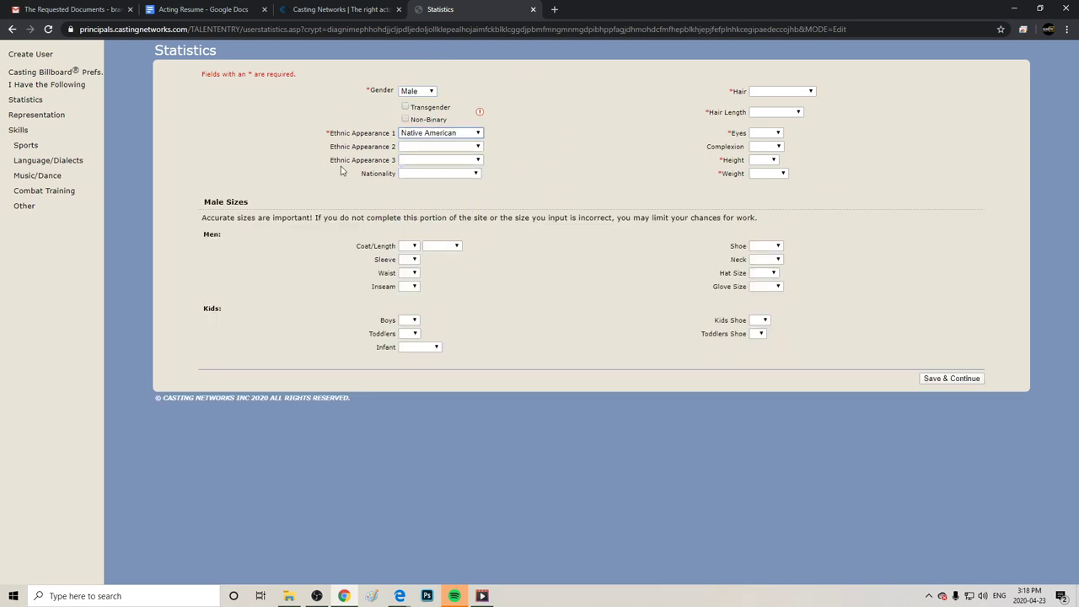
pyautogui.click(810, 91)
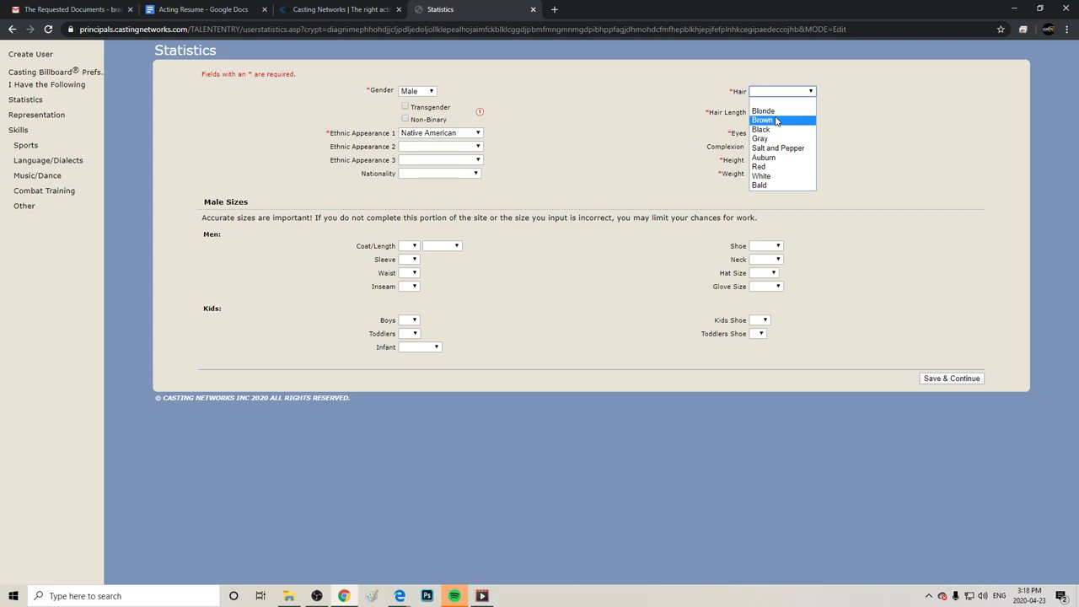
pyautogui.click(763, 110)
pyautogui.click(771, 113)
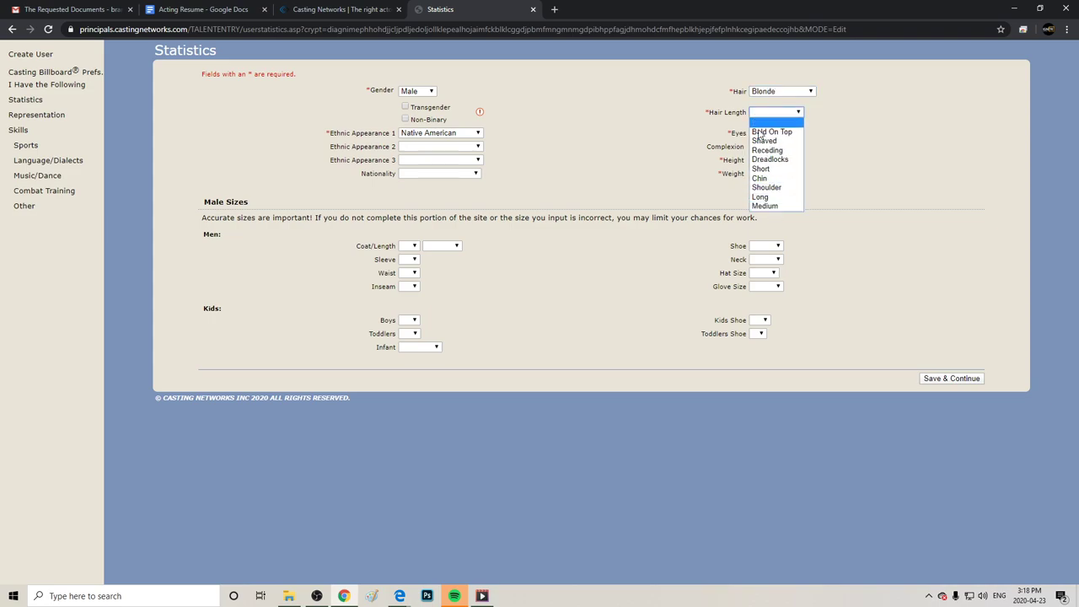
pyautogui.click(760, 168)
# Set eyes Blue, height 2'6" and weight 2 lbs., then save the statistics.
pyautogui.click(767, 133)
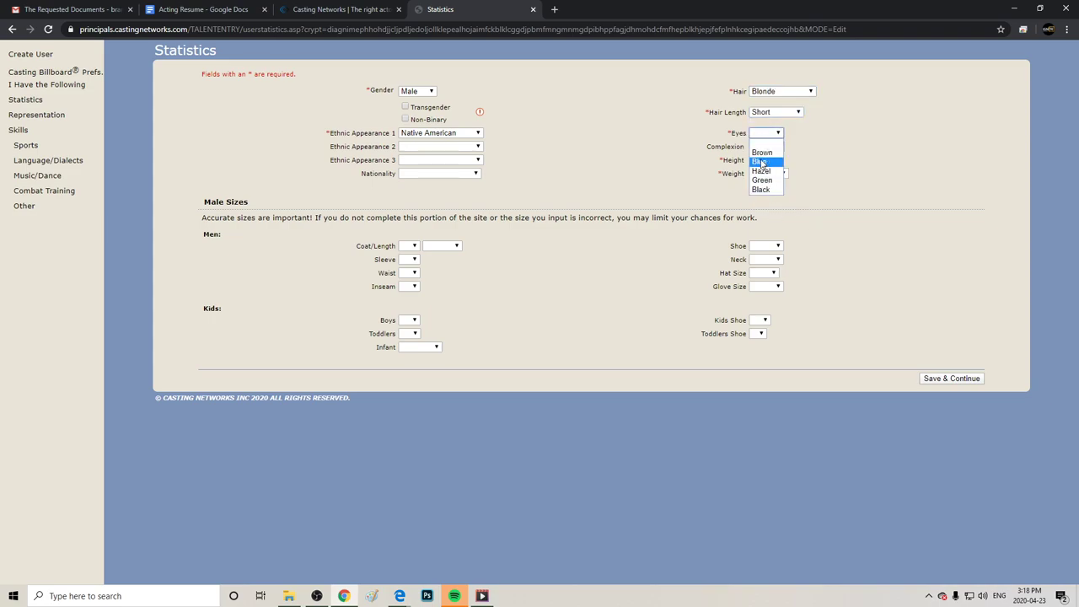
pyautogui.click(761, 162)
pyautogui.click(765, 161)
pyautogui.click(758, 235)
pyautogui.click(763, 174)
pyautogui.click(763, 189)
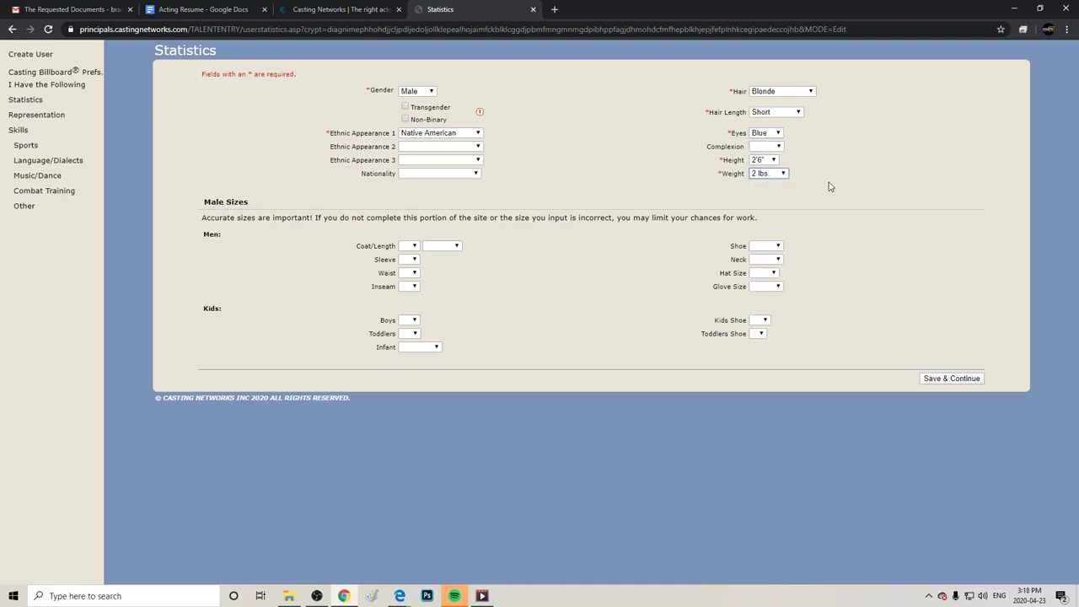
pyautogui.click(938, 379)
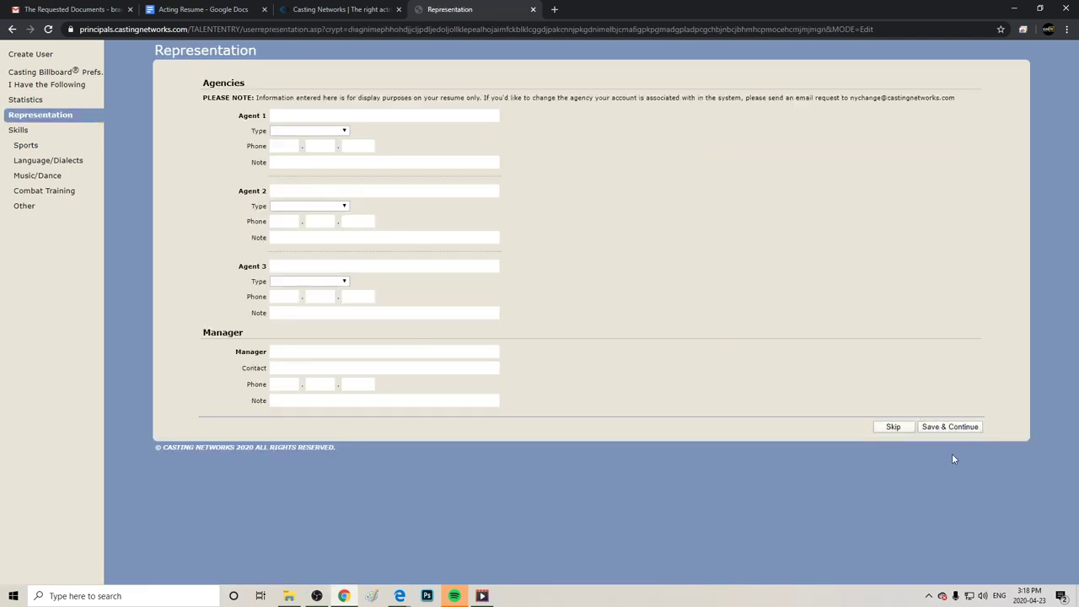
# Skip Representation and save Archery rated at expert level in sports skills.
pyautogui.click(901, 429)
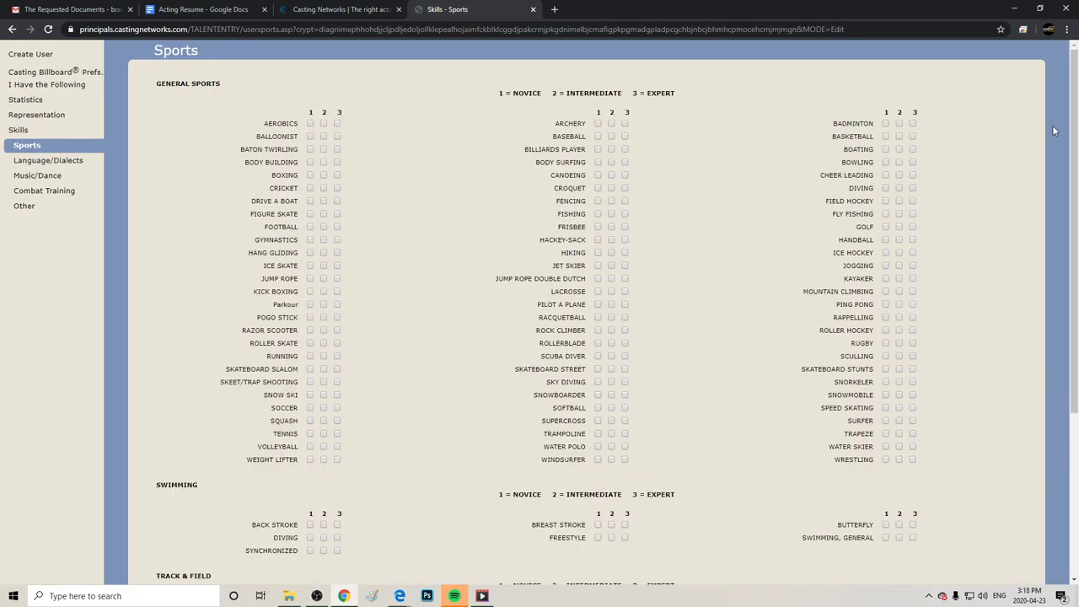
pyautogui.click(612, 123)
pyautogui.click(598, 124)
pyautogui.click(625, 123)
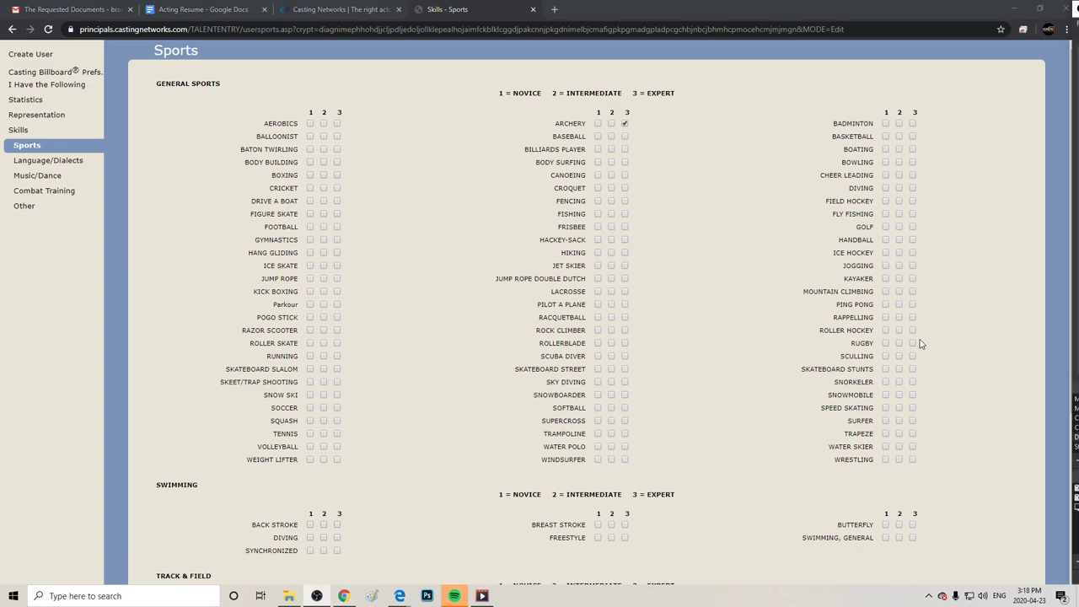
pyautogui.scroll(-3, 920, 354)
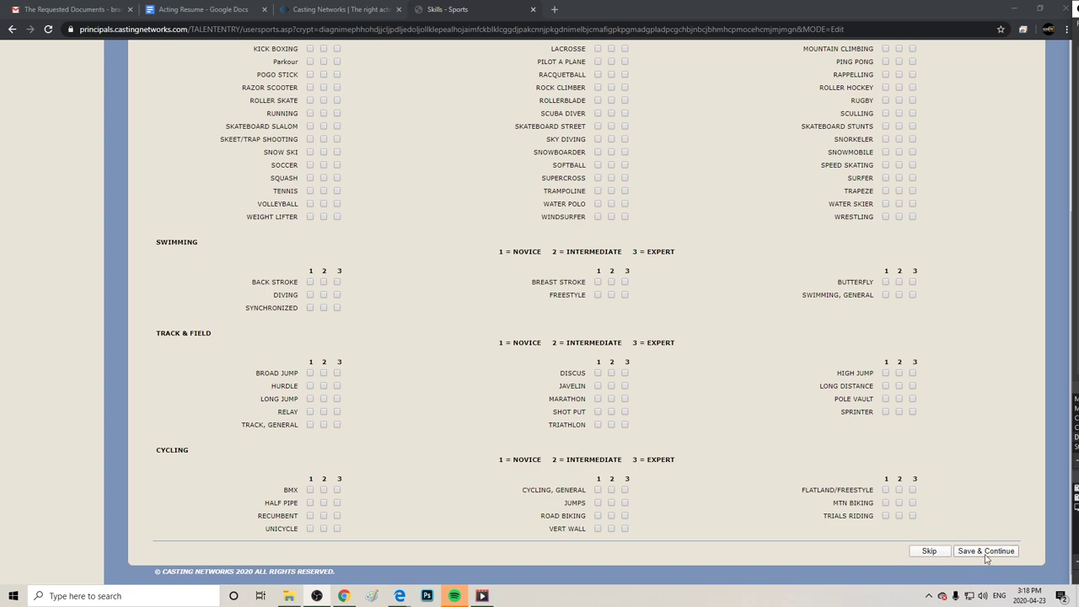
pyautogui.click(983, 553)
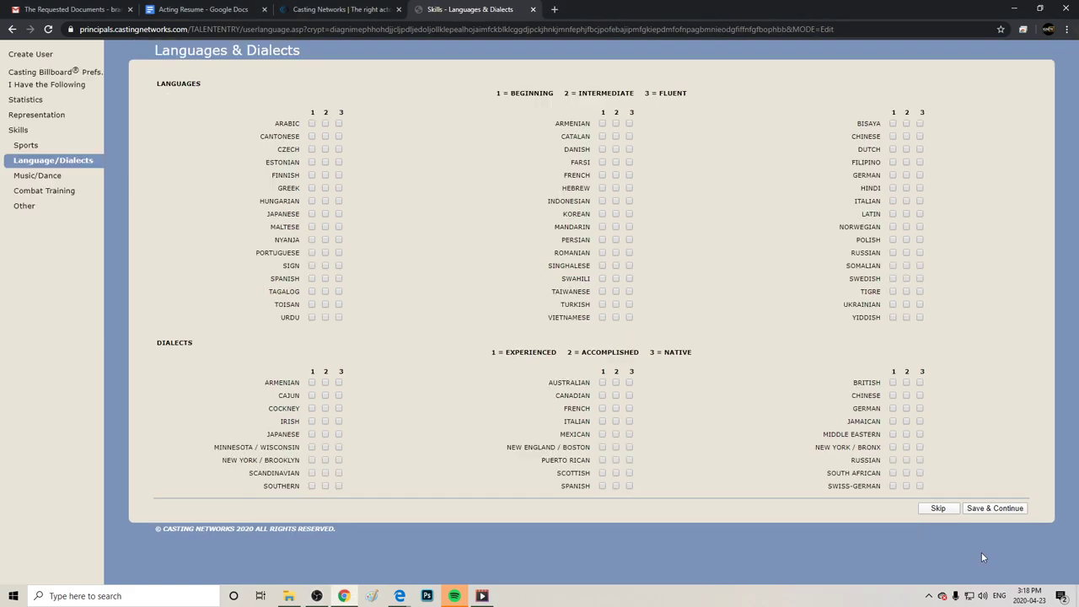
# Skip languages, music and dance, and combat skills, then save and return to the main menu.
pyautogui.click(943, 513)
pyautogui.scroll(-5, 943, 529)
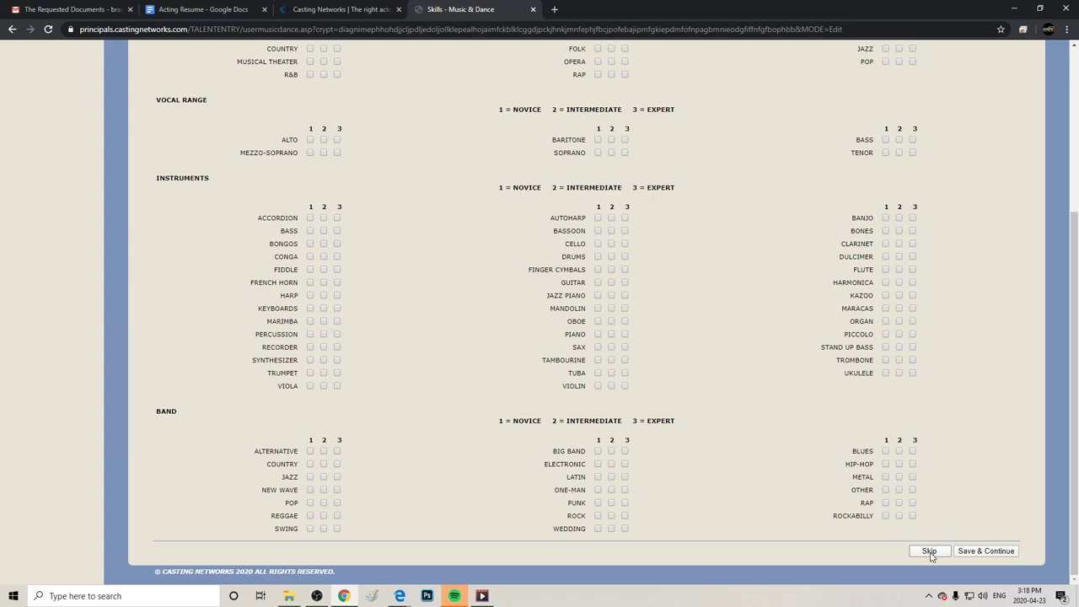
pyautogui.click(930, 552)
pyautogui.click(938, 537)
pyautogui.scroll(-3, 945, 553)
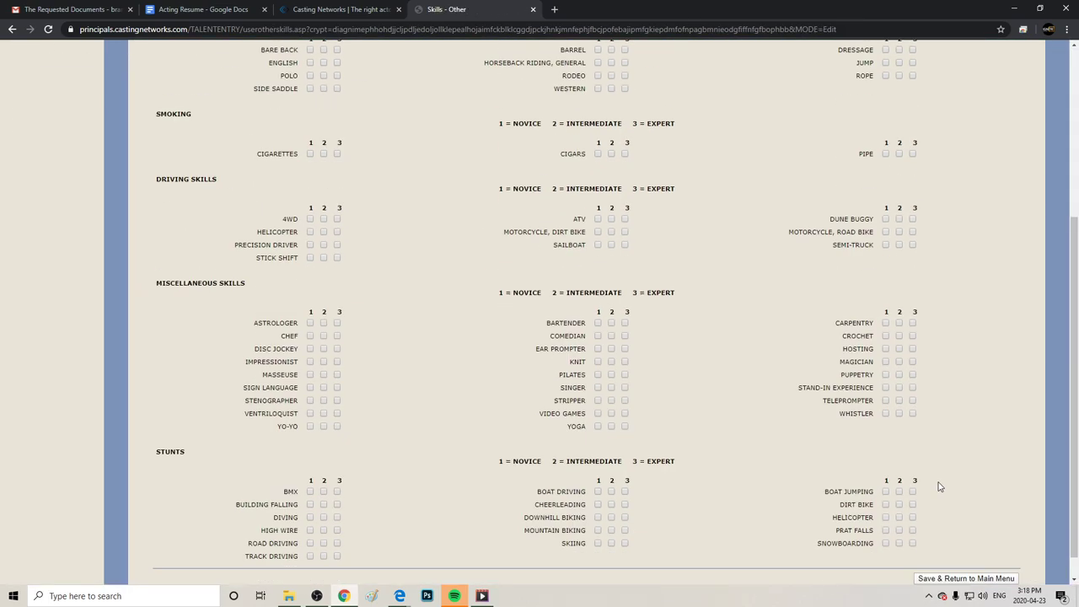
pyautogui.click(945, 554)
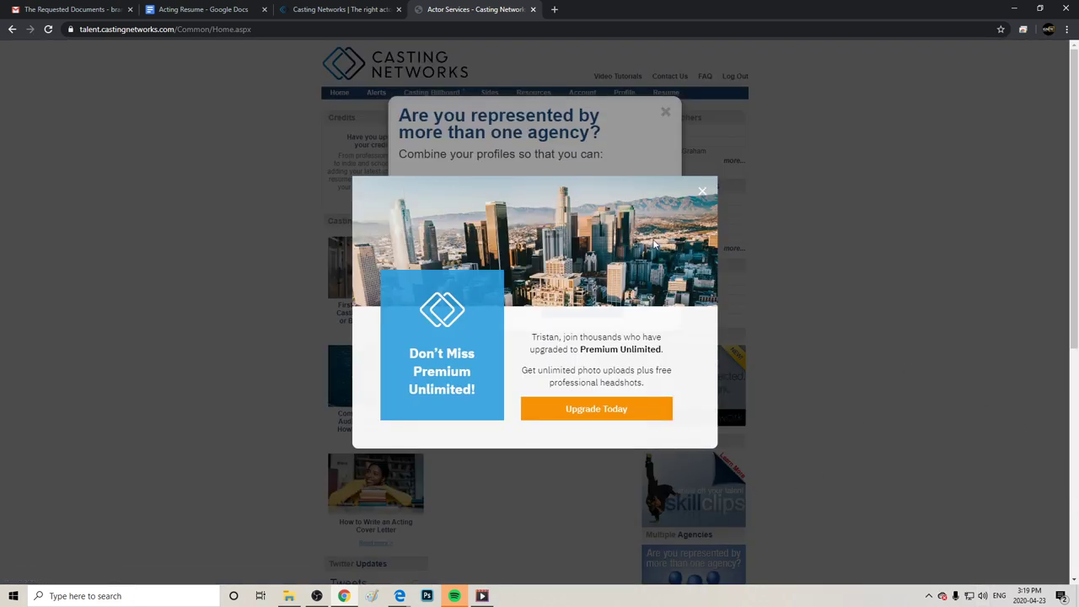
# Close the Premium Unlimited and multiple-agency pop-ups and zoom Chrome to 125%.
pyautogui.click(702, 194)
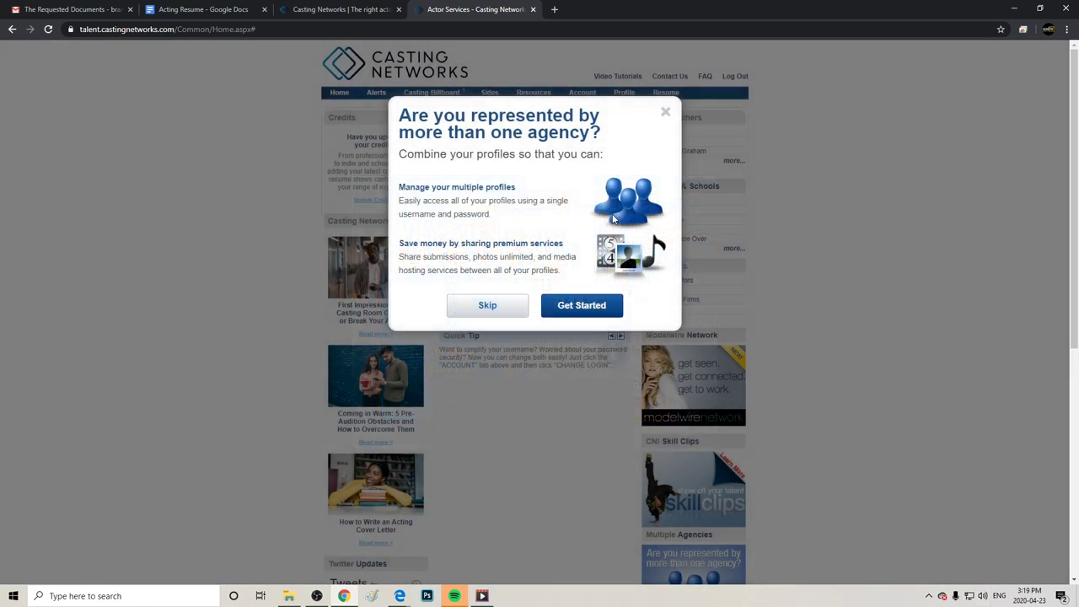
pyautogui.click(487, 306)
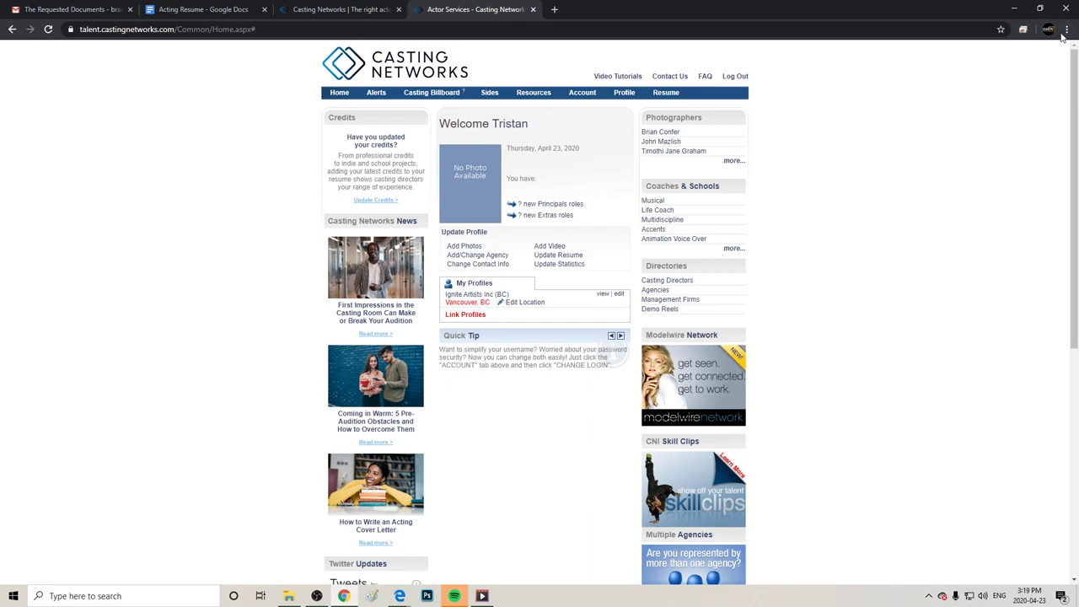
pyautogui.click(1066, 31)
pyautogui.click(1032, 134)
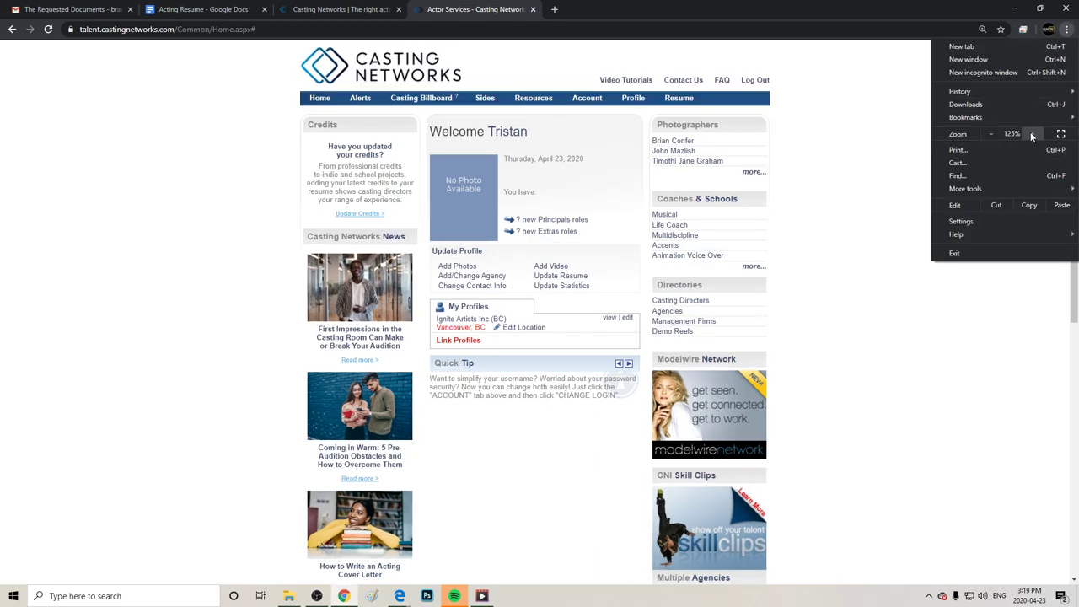
pyautogui.click(1031, 134)
pyautogui.click(1015, 394)
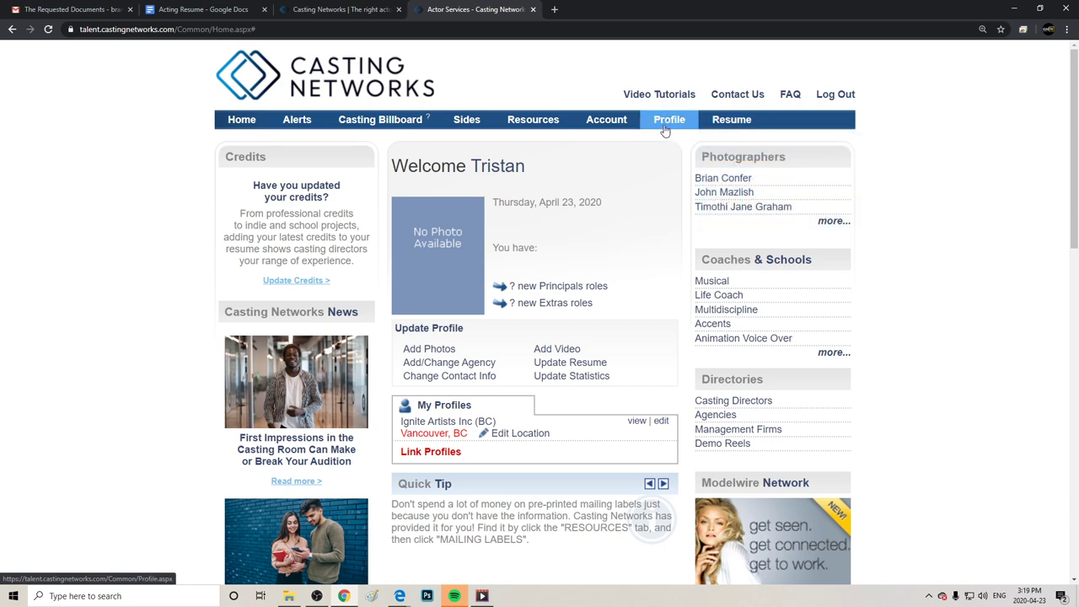
# Look at Premium Services and the profile form, then return Home to start adding photos.
pyautogui.click(606, 119)
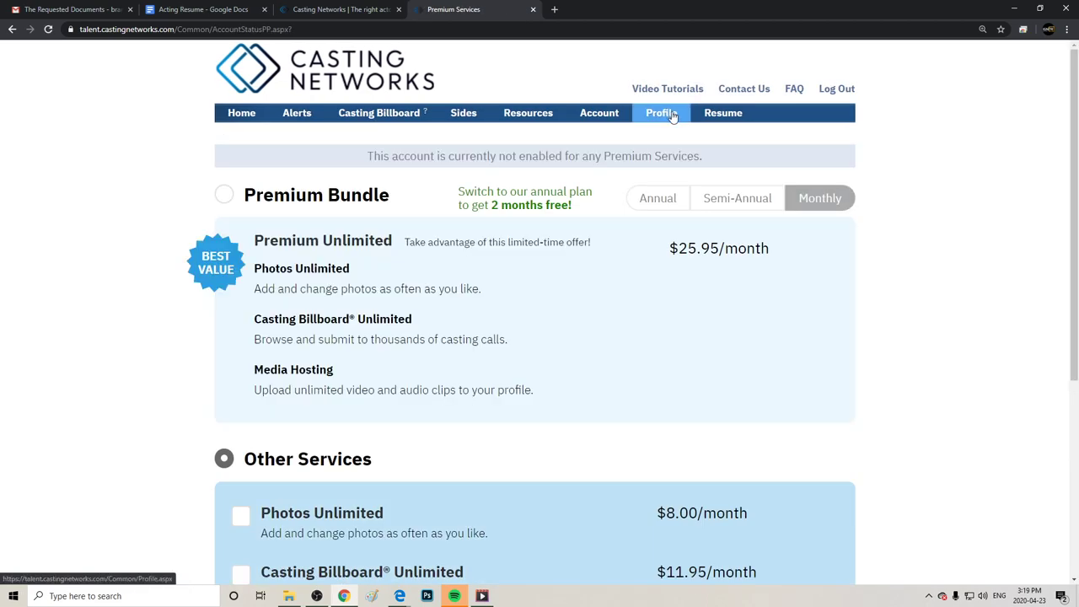
pyautogui.click(673, 116)
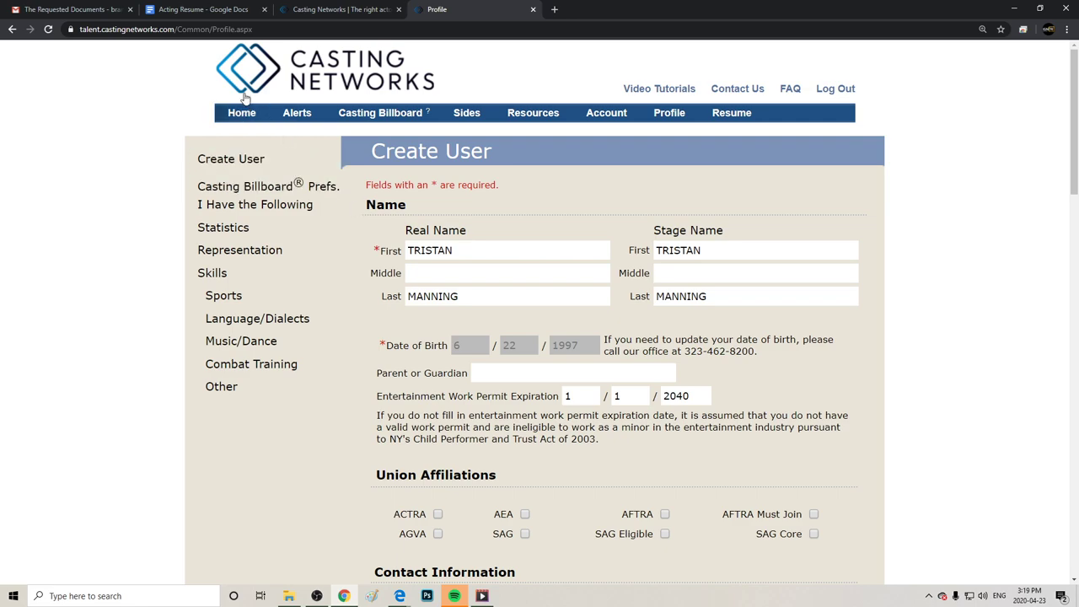
pyautogui.click(243, 123)
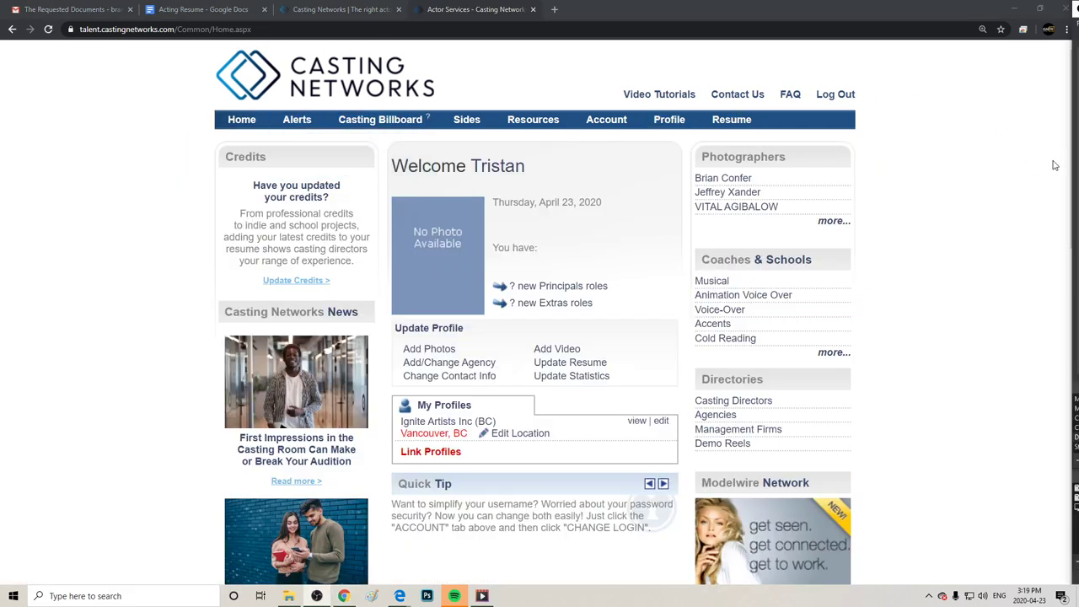
pyautogui.click(412, 353)
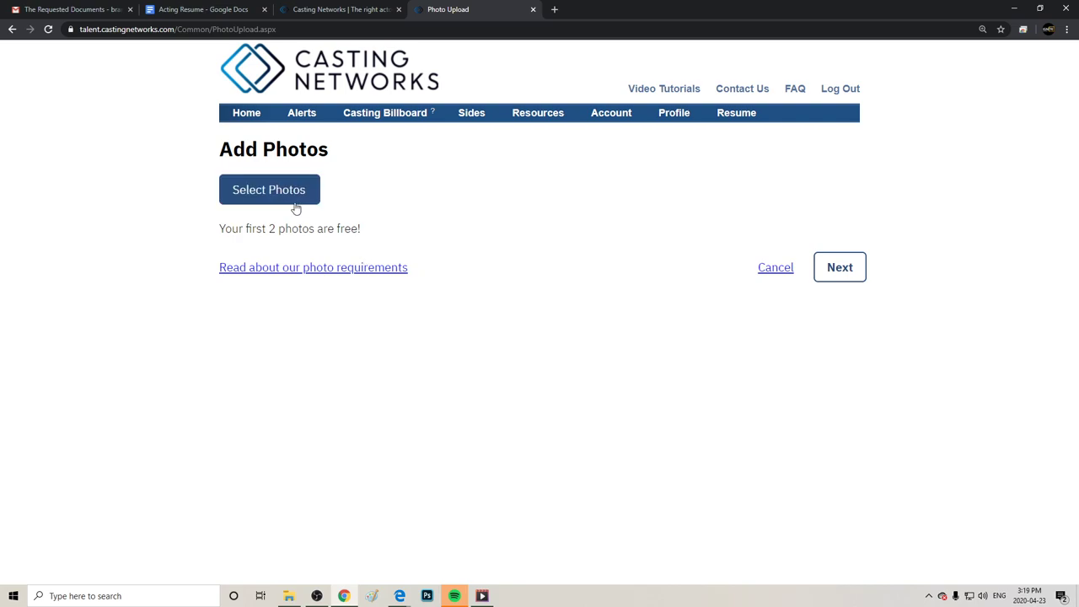
# Upload Headshot2.jpg as the profile's first photo and continue to the next page.
pyautogui.click(296, 209)
pyautogui.click(377, 93)
pyautogui.click(319, 95)
pyautogui.click(444, 285)
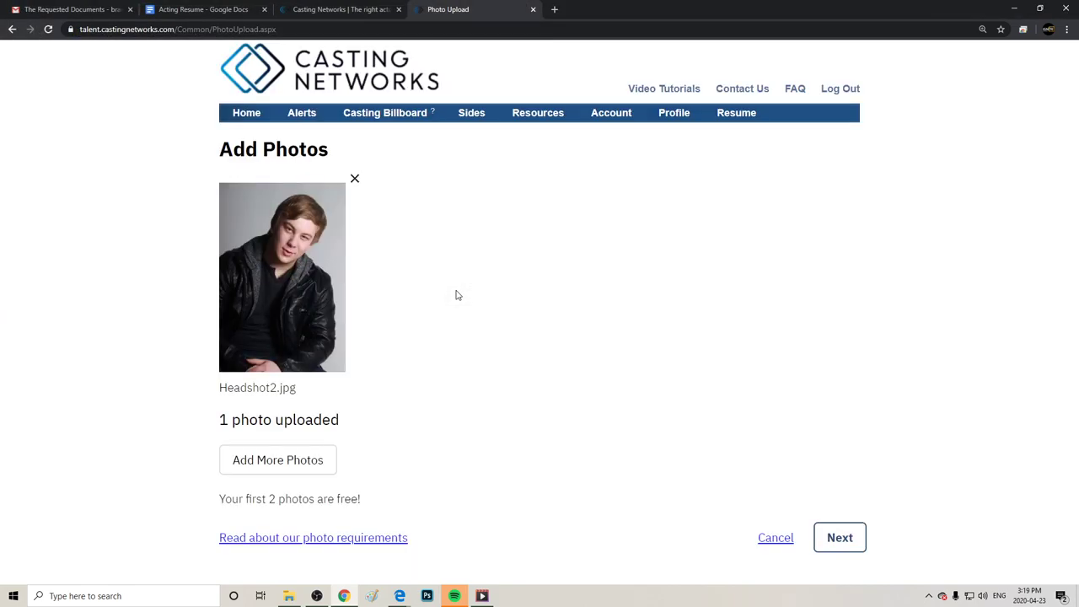
pyautogui.click(840, 538)
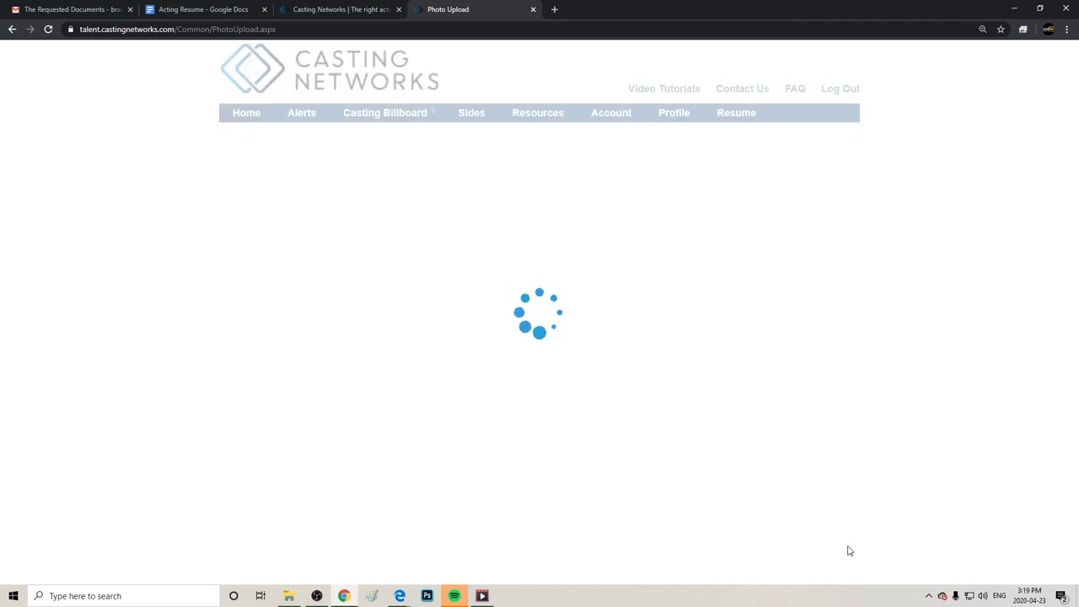